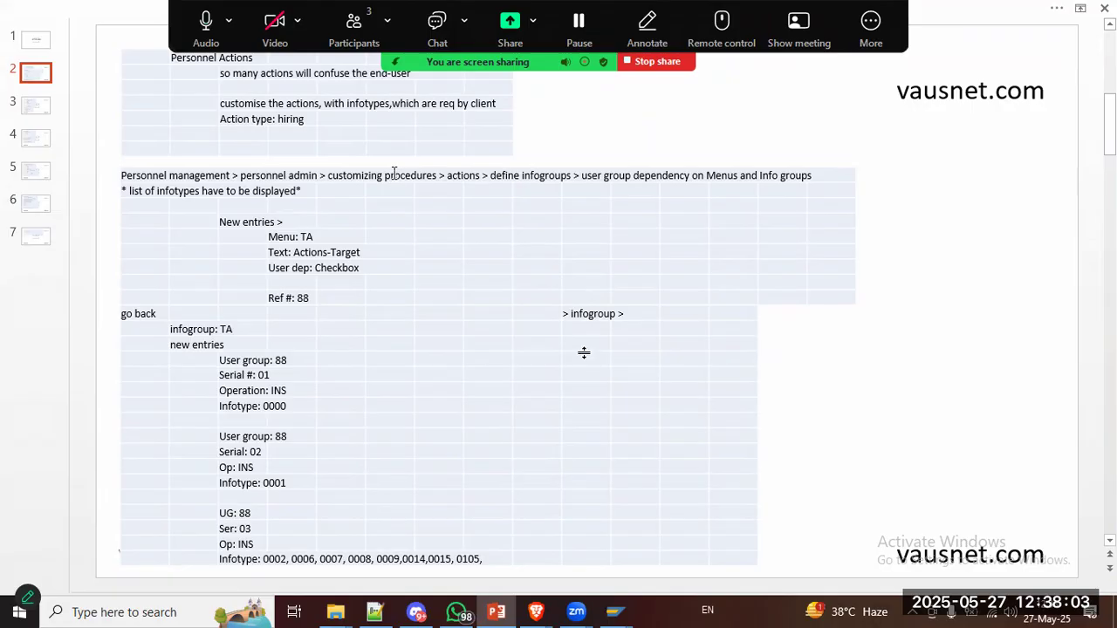
Step: Switch to SAP, run transaction spro and open the SAP Reference IMG, consulting the slide notes for the path
key("alt+Tab")
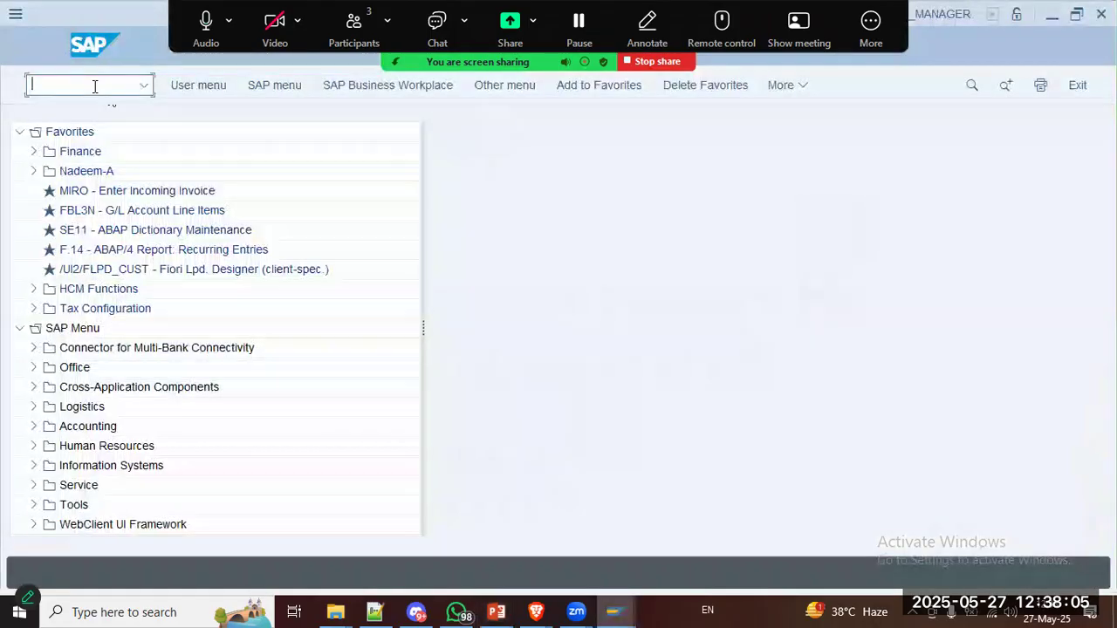
type("spro")
key("Return")
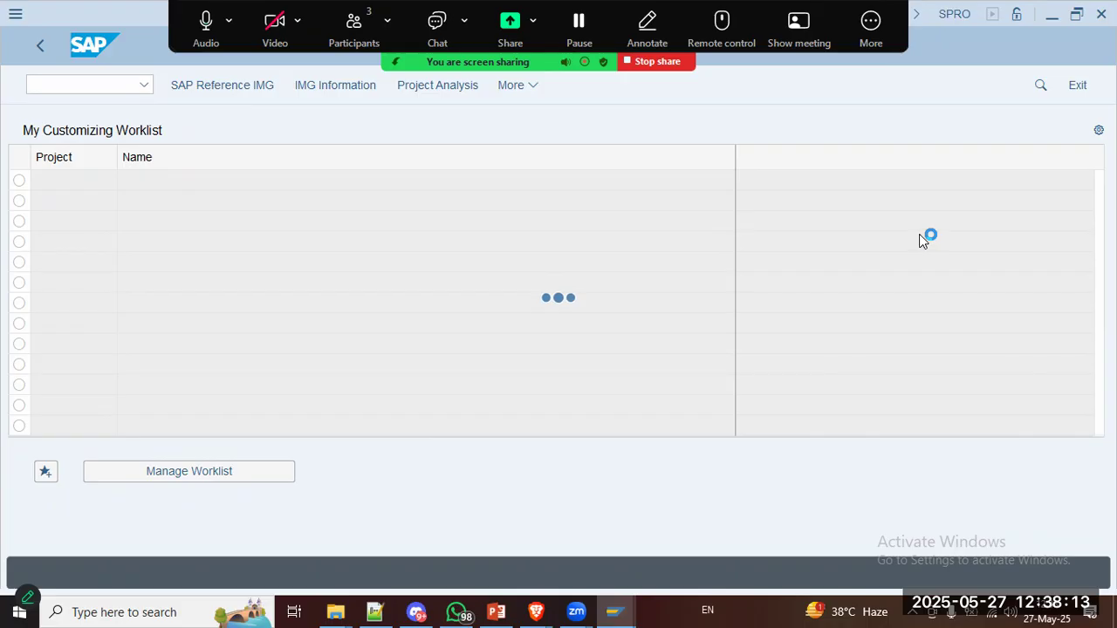
key("alt+Tab")
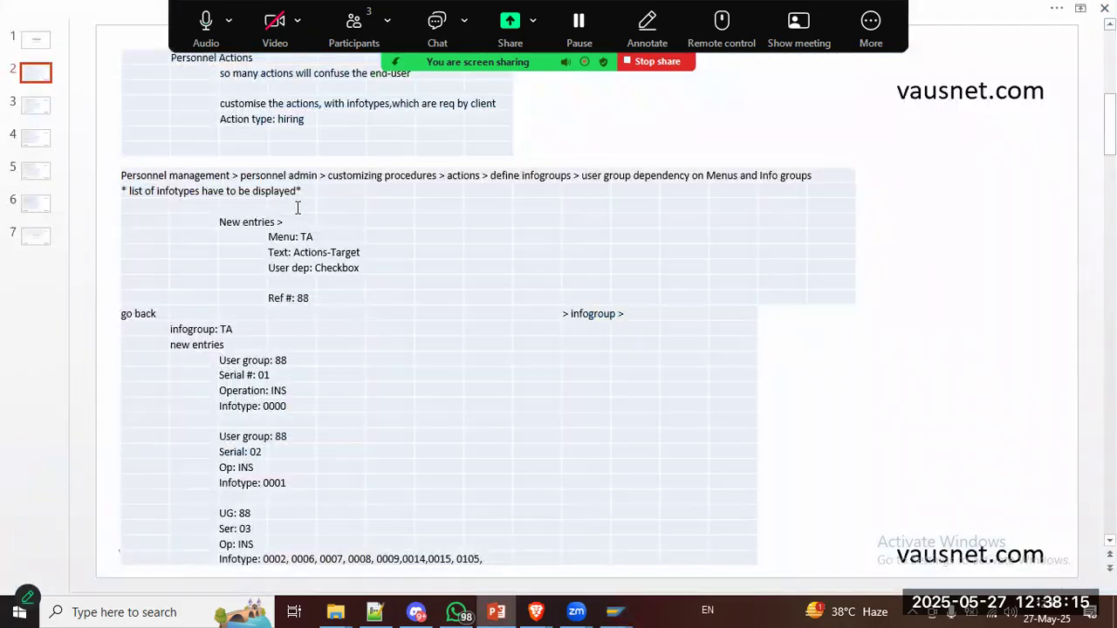
key("alt+Tab")
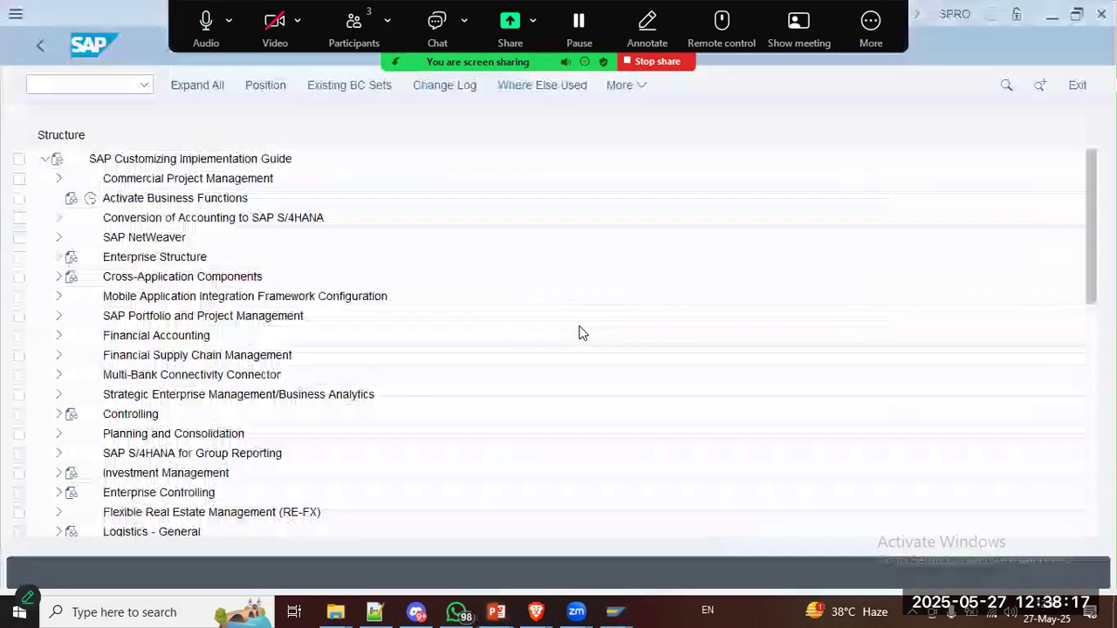
Step: Expand Personnel Management, Personnel Administration and Customizing Procedures in the Implementation Guide structure
left_click(173, 459)
scroll(174, 460, "down", 1)
scroll(173, 461, "down", 3)
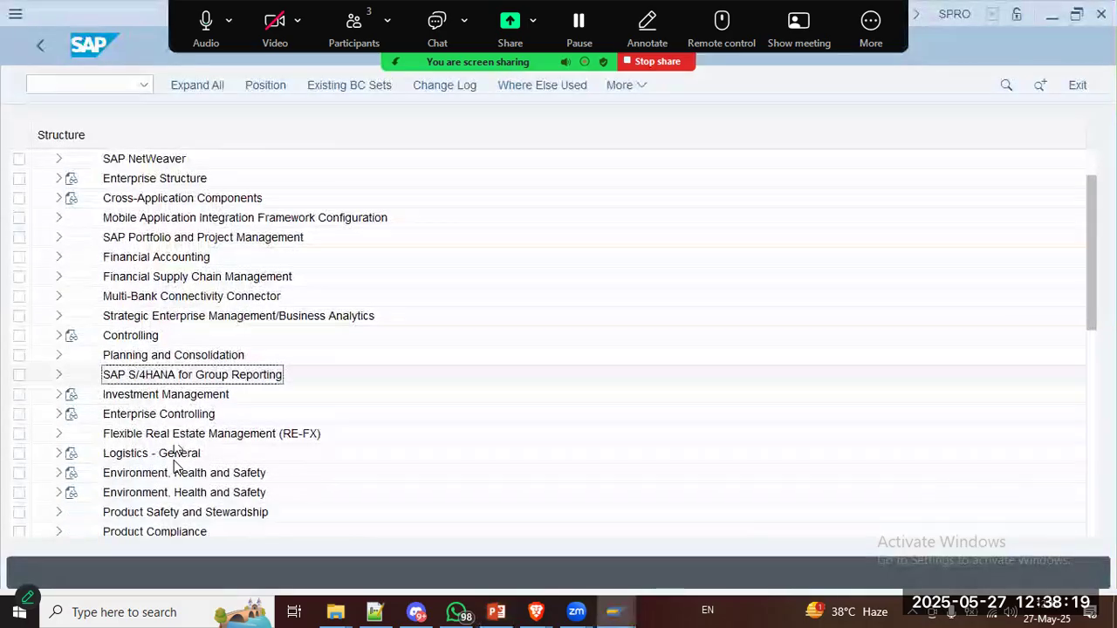
scroll(173, 464, "down", 3)
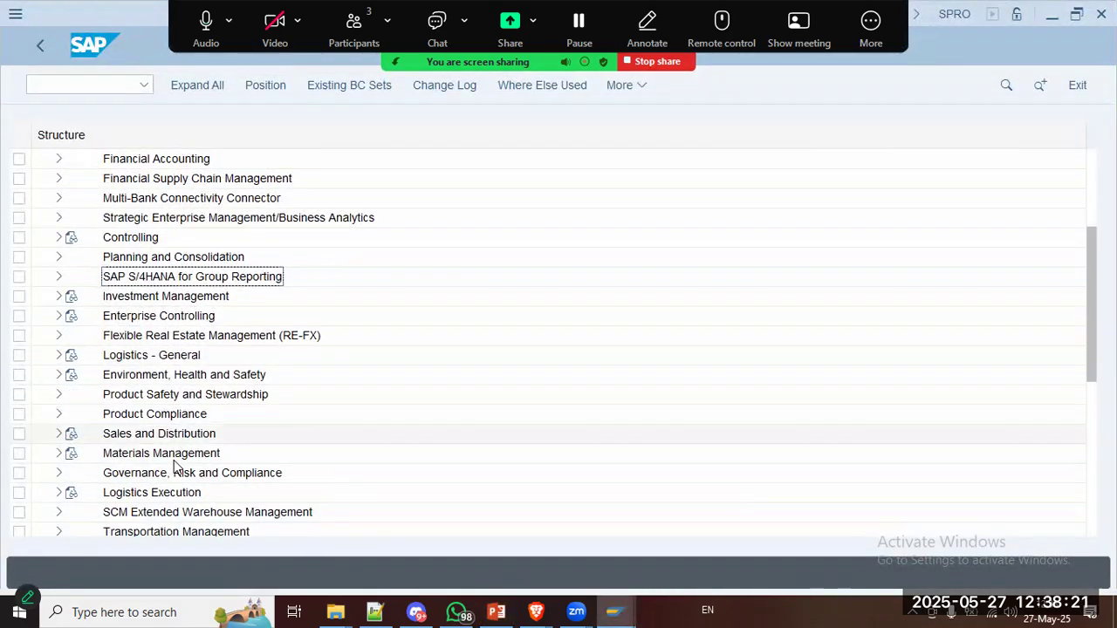
scroll(242, 455, "down", 3)
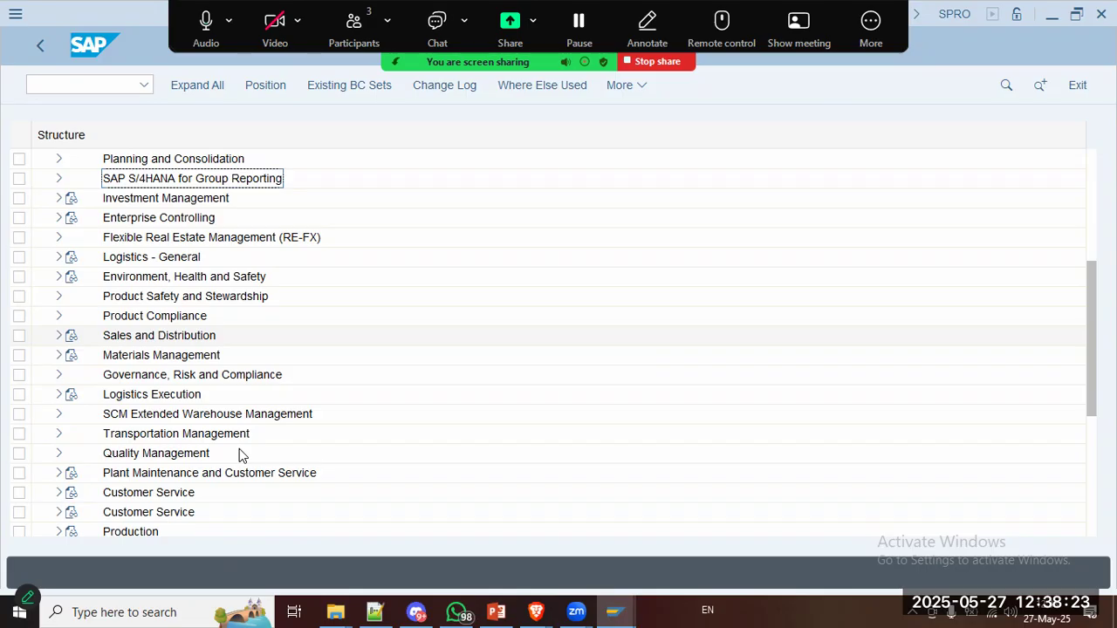
scroll(244, 460, "down", 3)
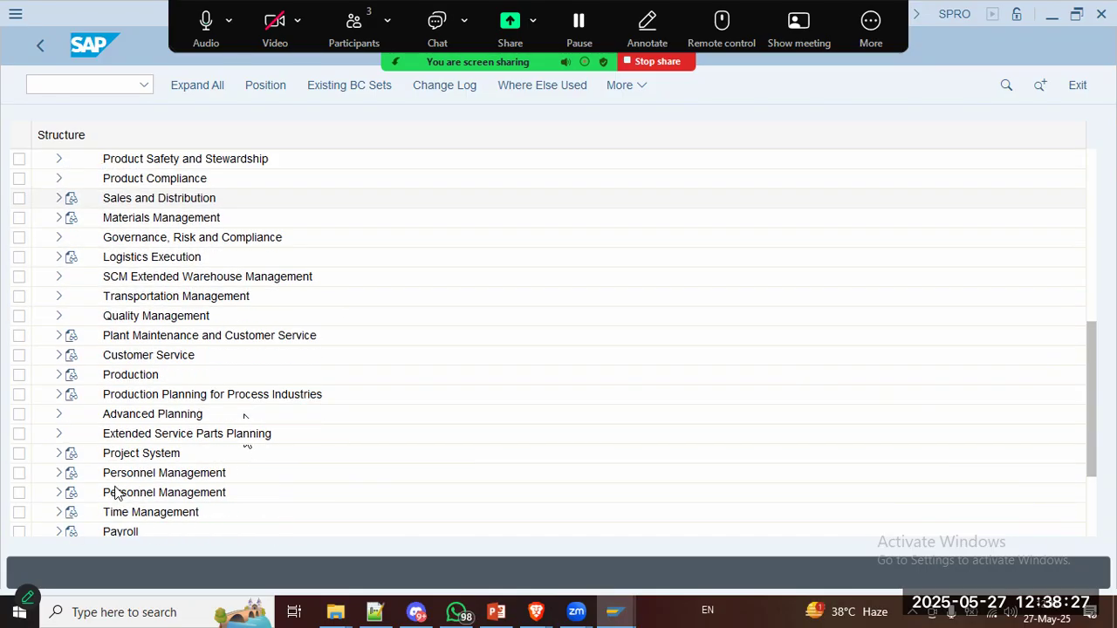
scroll(116, 494, "down", 5)
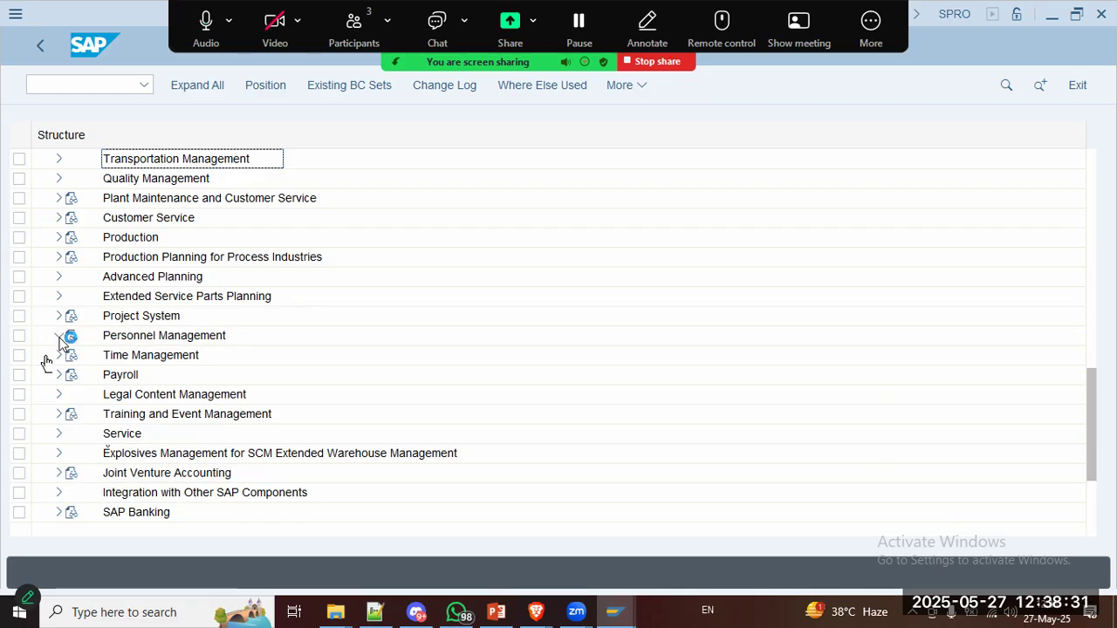
left_click(58, 336)
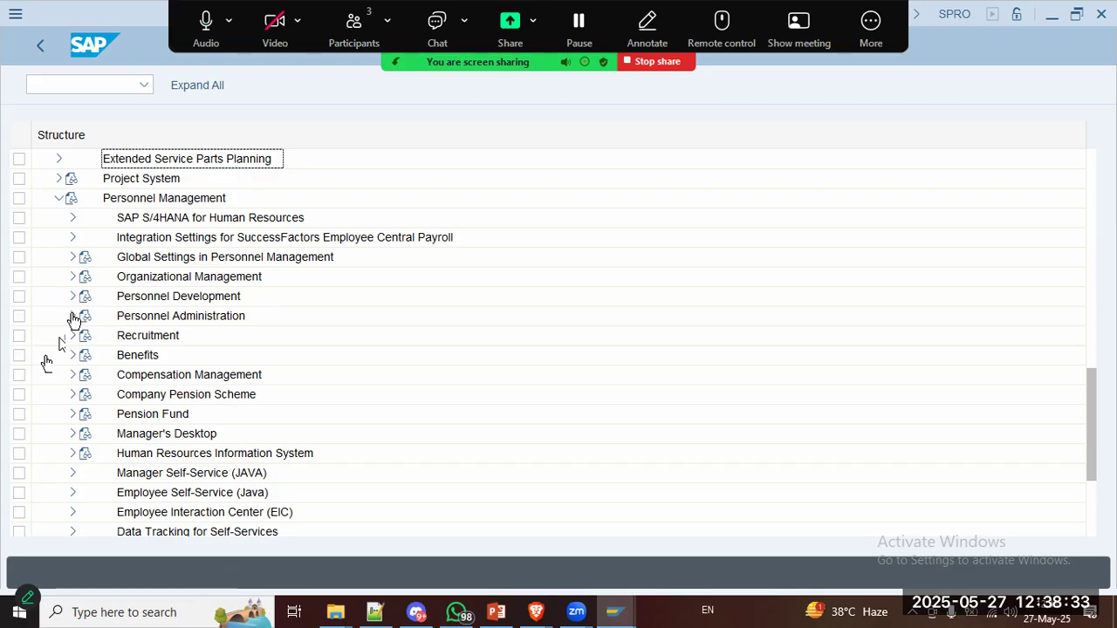
left_click(73, 316)
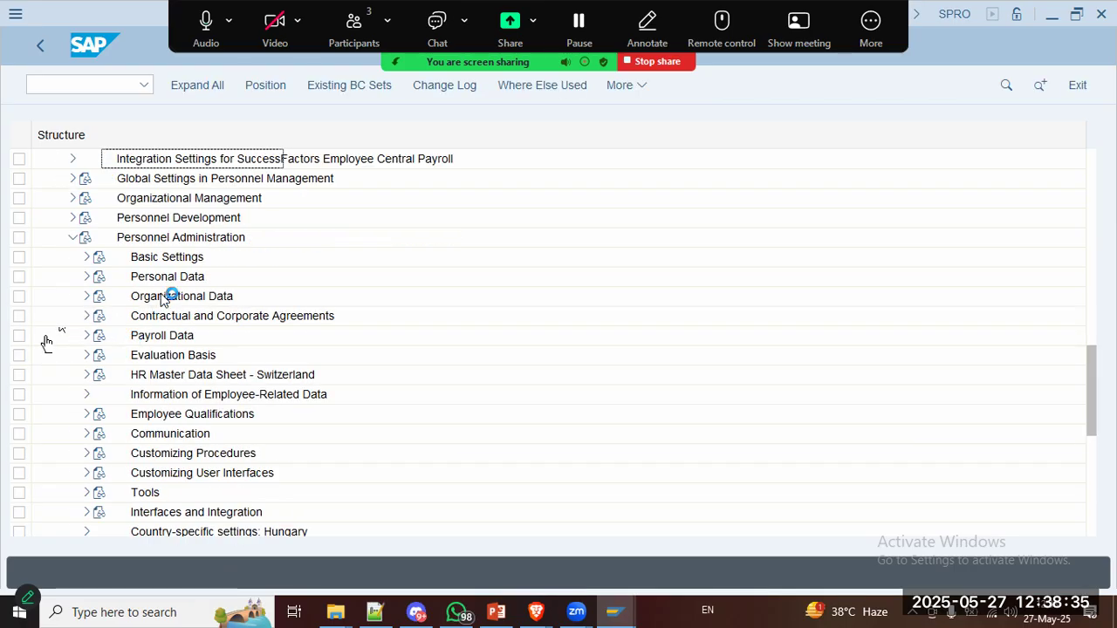
left_click(170, 419)
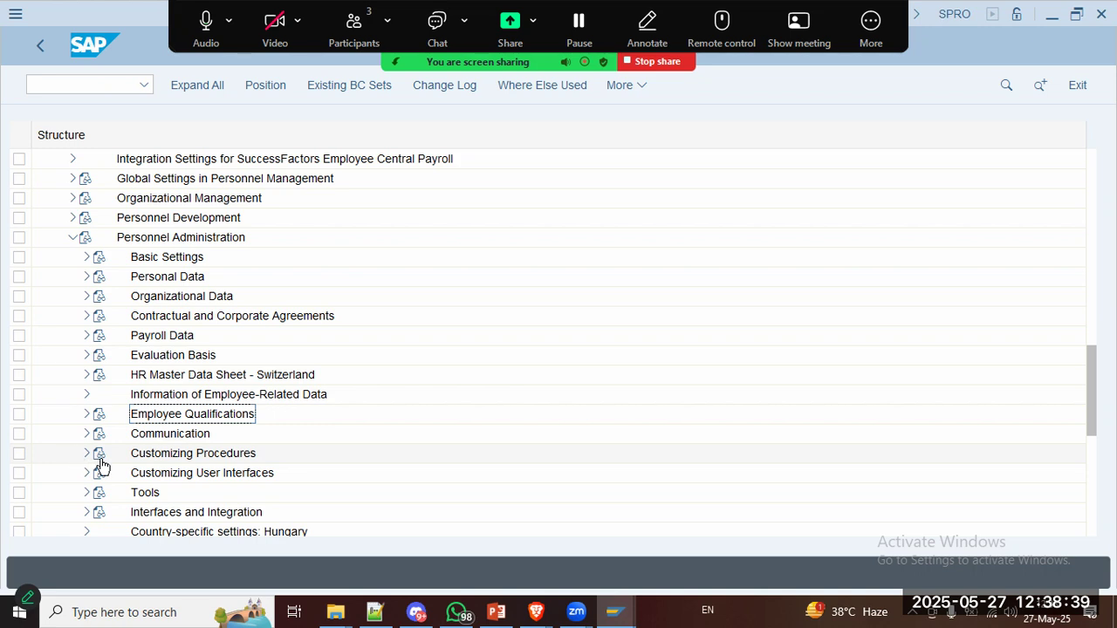
left_click(145, 473)
left_click(87, 454)
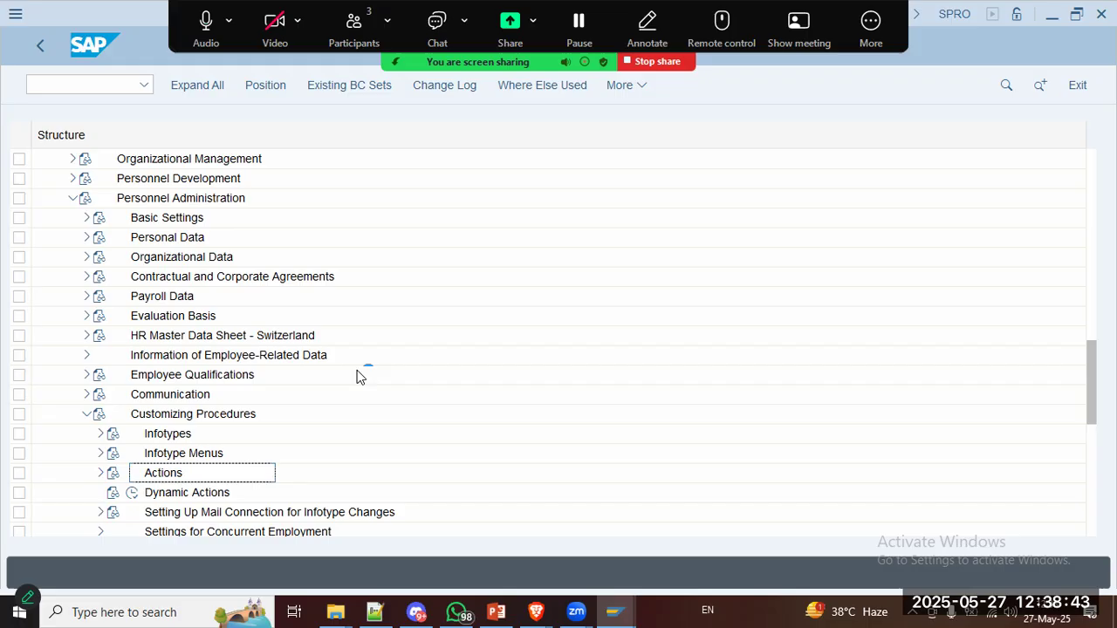
Step: Check the configuration path in the PowerPoint notes, then expand Actions in SAP and execute Define infogroups
key("alt+Tab")
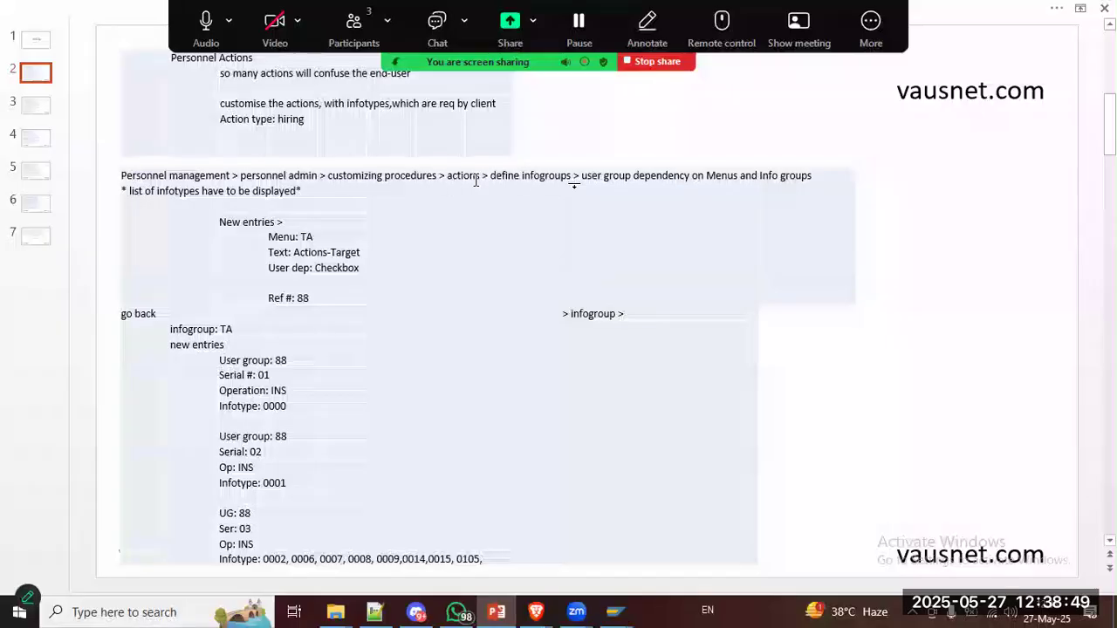
key("alt+Tab")
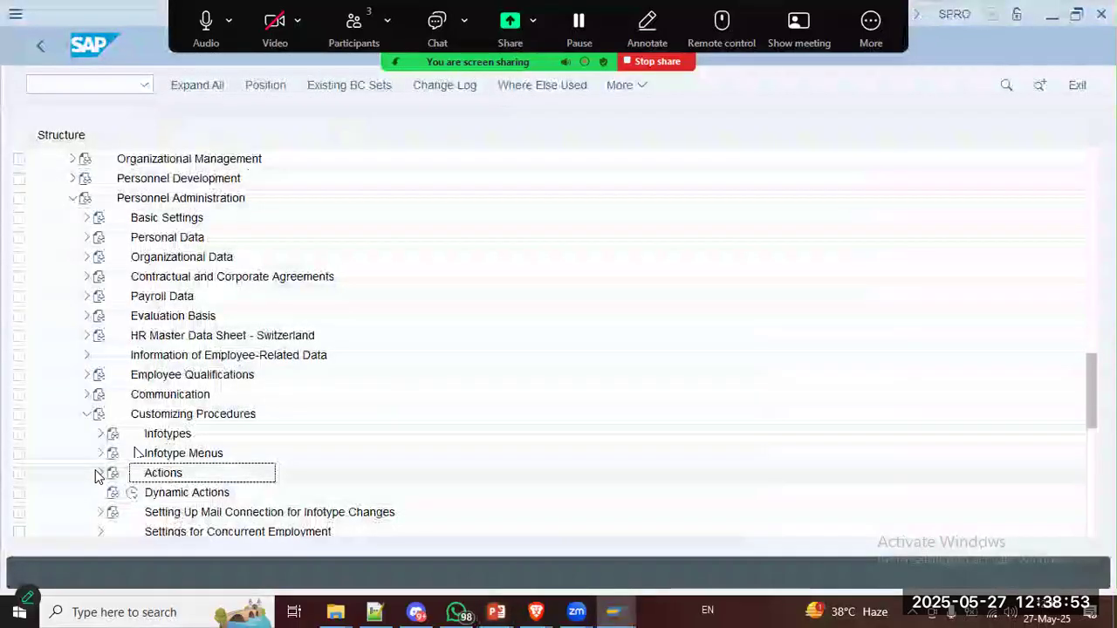
left_click(99, 473)
left_click(148, 337)
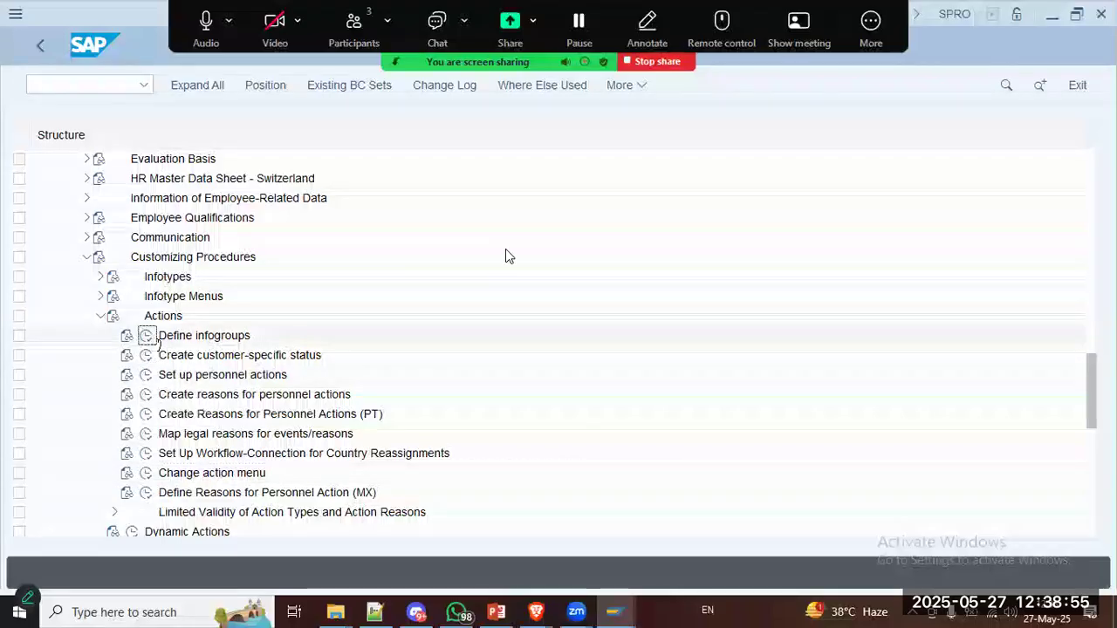
Step: Compare the activity list with the PowerPoint notes and open User Group Dependency on Menus and Info Groups in SAP
key("alt+Tab")
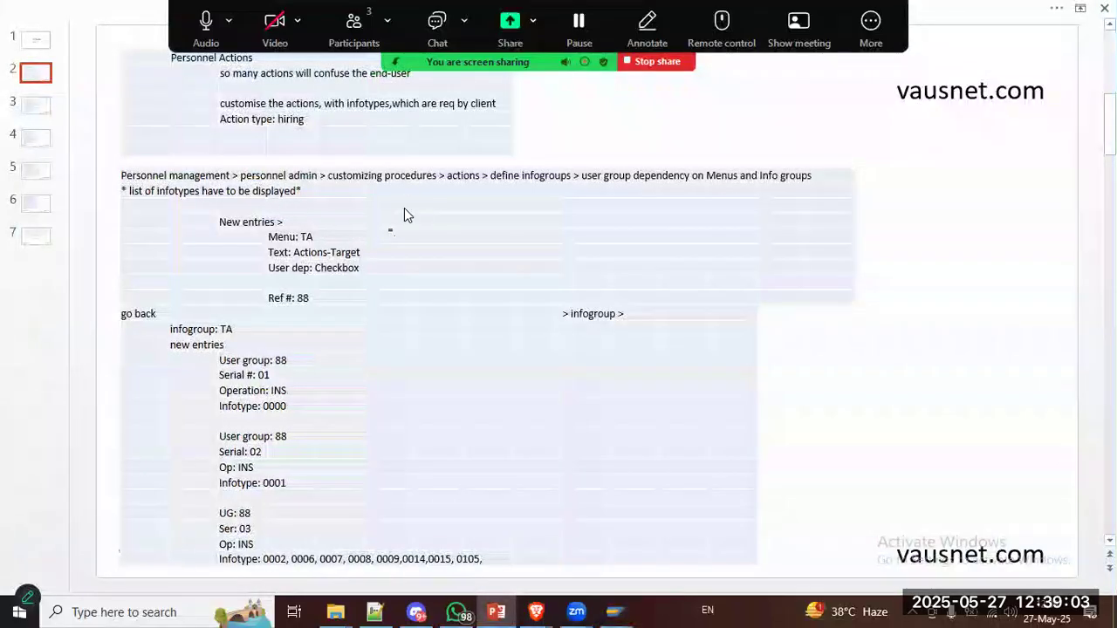
key("alt+Tab")
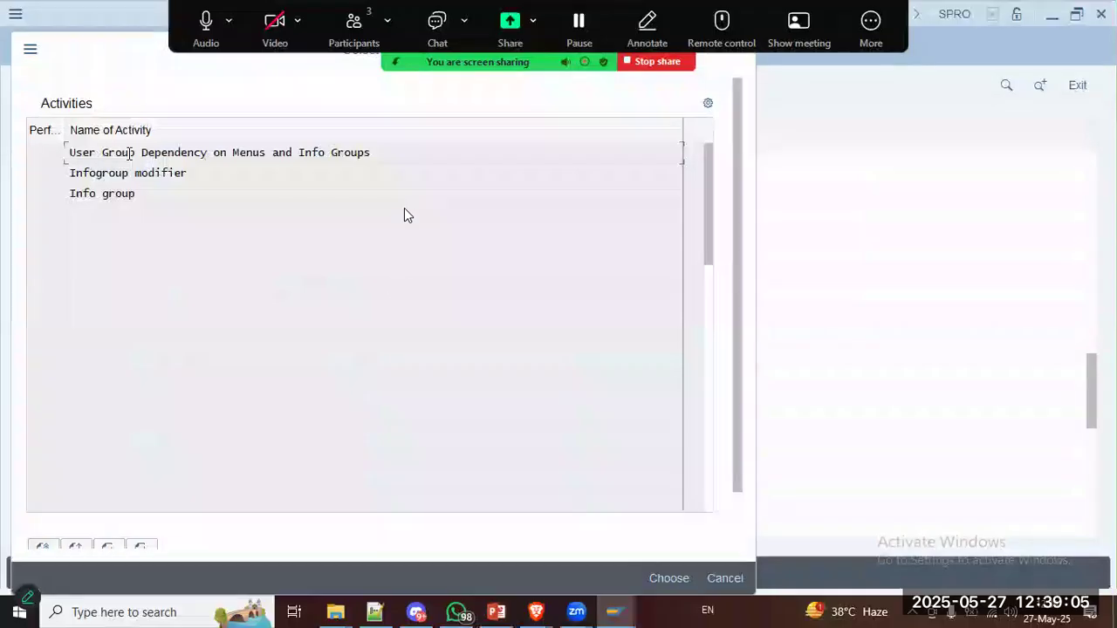
key("alt+Tab")
key("alt+Tab")
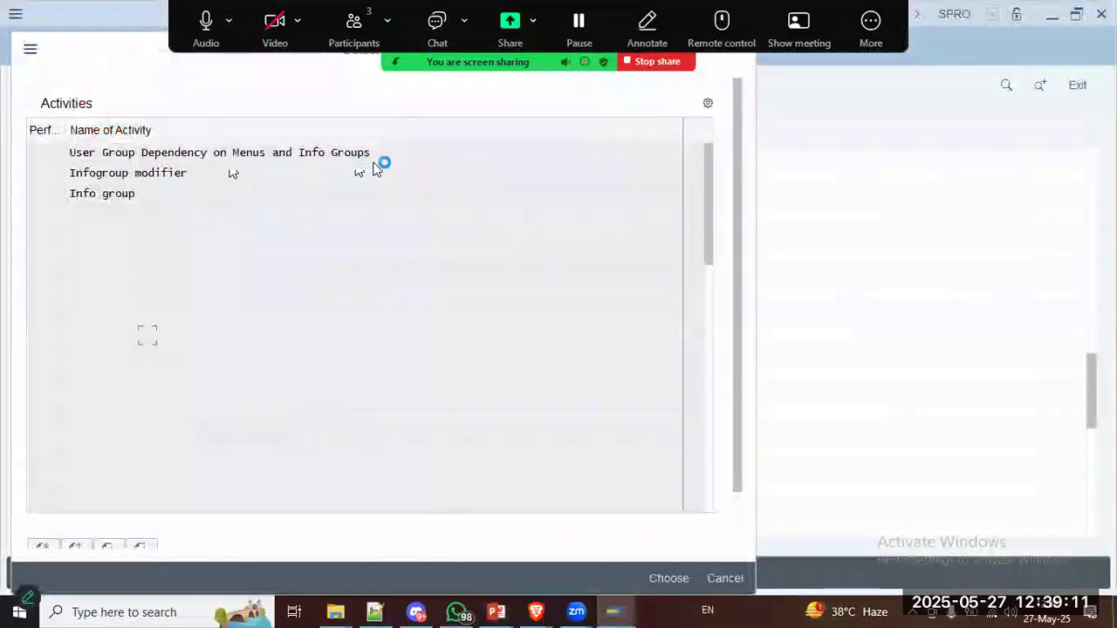
key("alt+Tab")
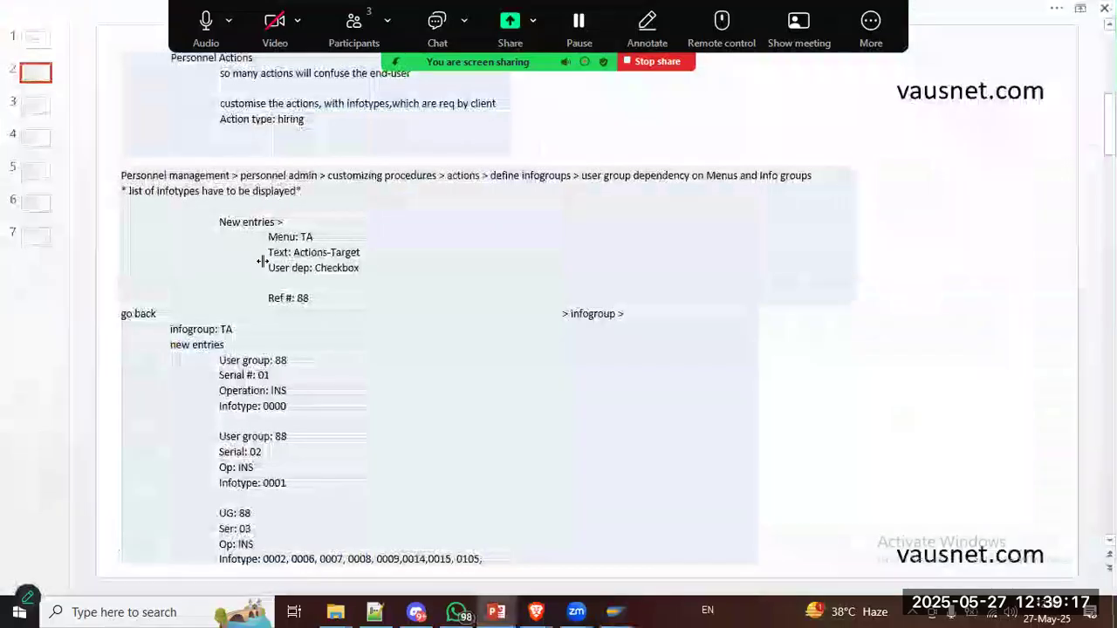
key("alt+Tab")
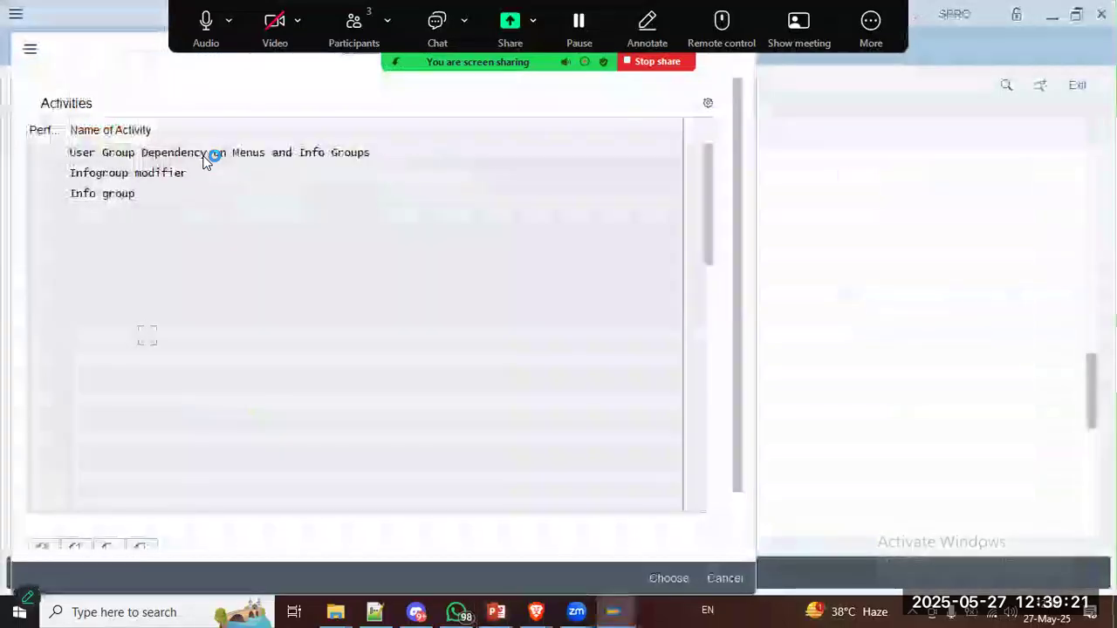
key("alt+Tab")
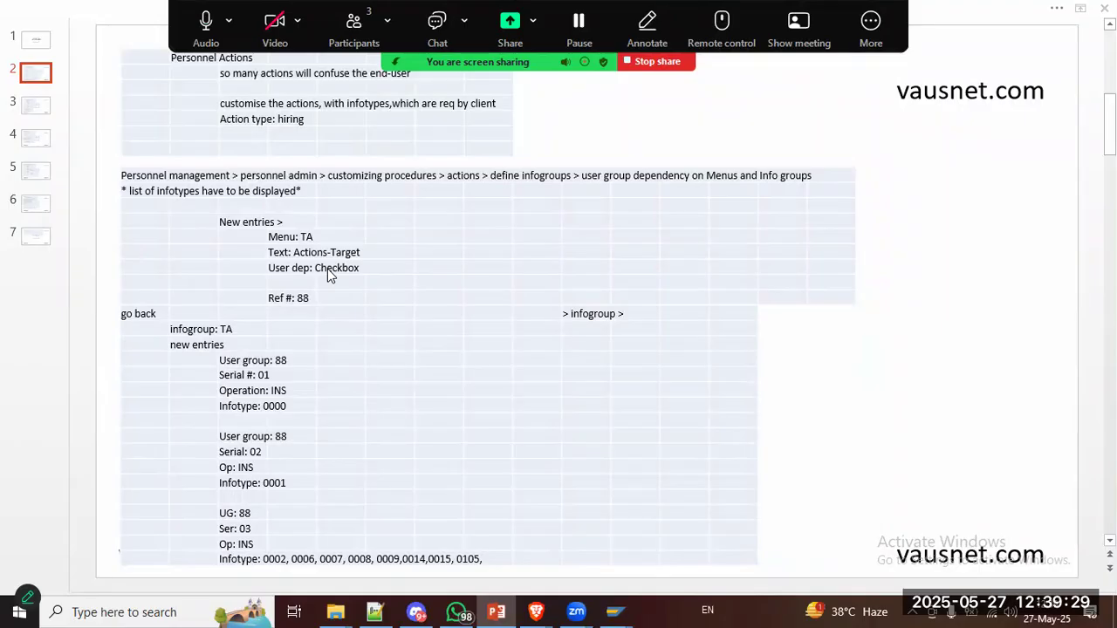
key("alt+Tab")
Step: Examine the existing menu entries down to menu 88 and compare them with the new-entry values in the PowerPoint notes
left_click(135, 434)
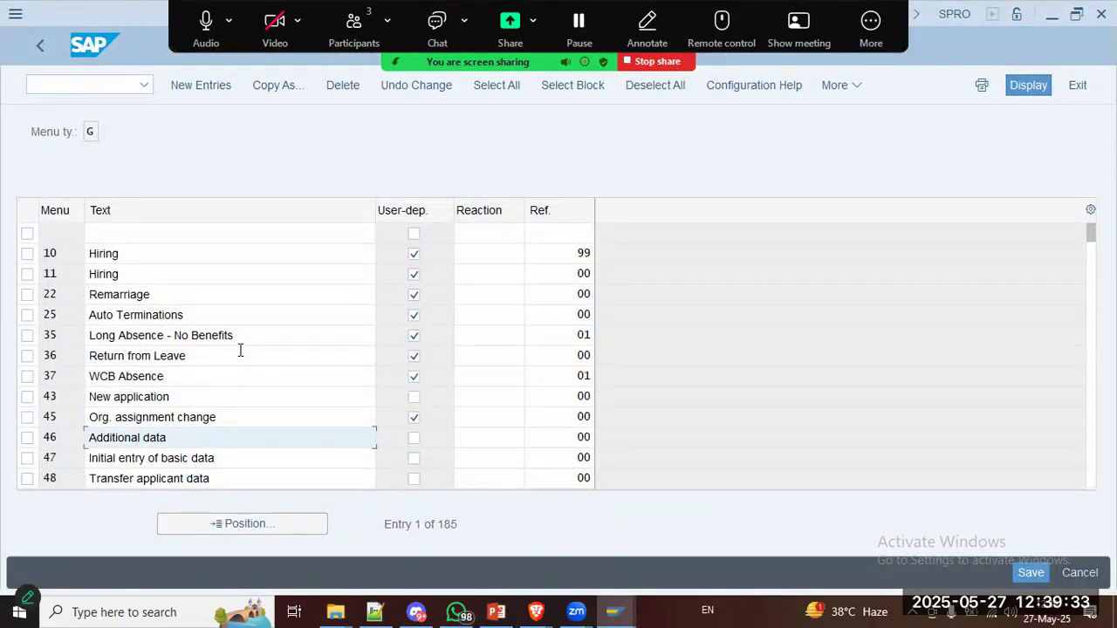
scroll(241, 350, "down", 3)
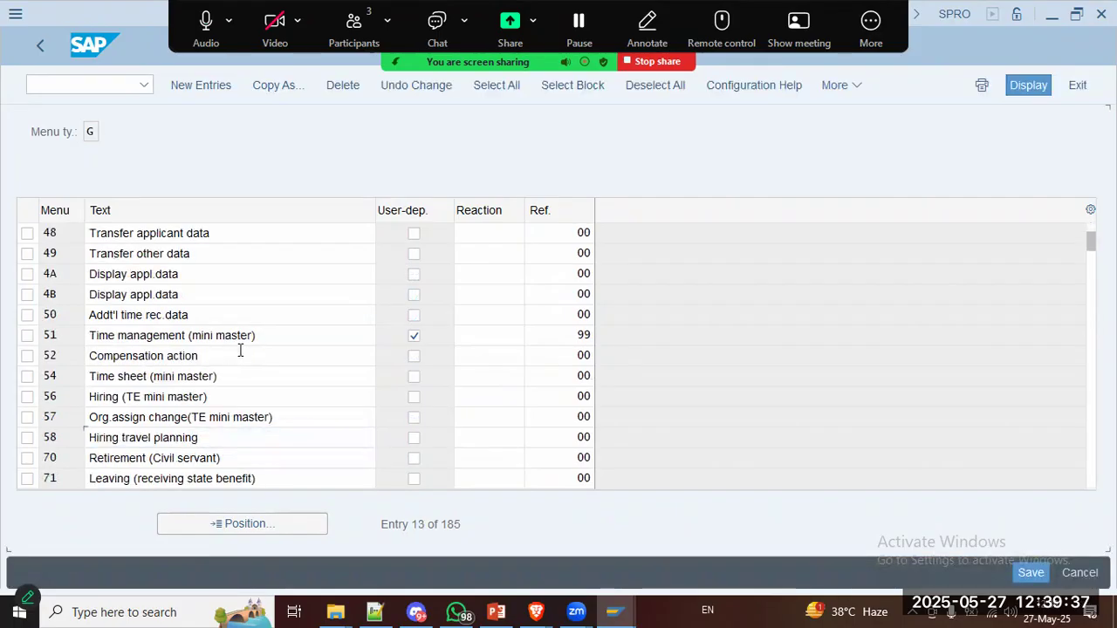
scroll(241, 350, "down", 4)
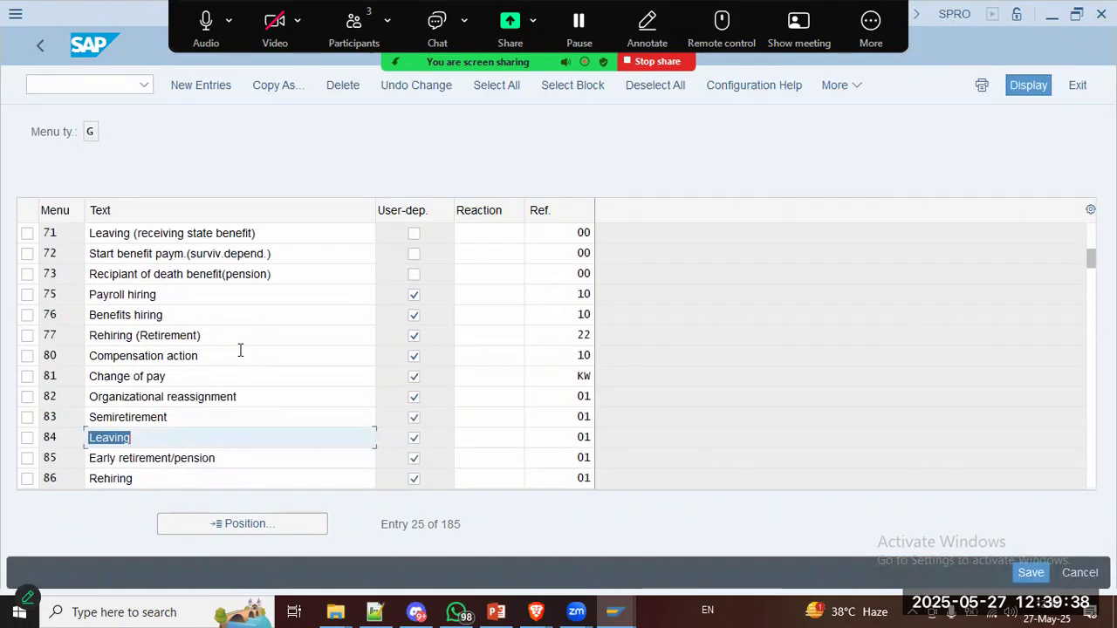
left_click(199, 455)
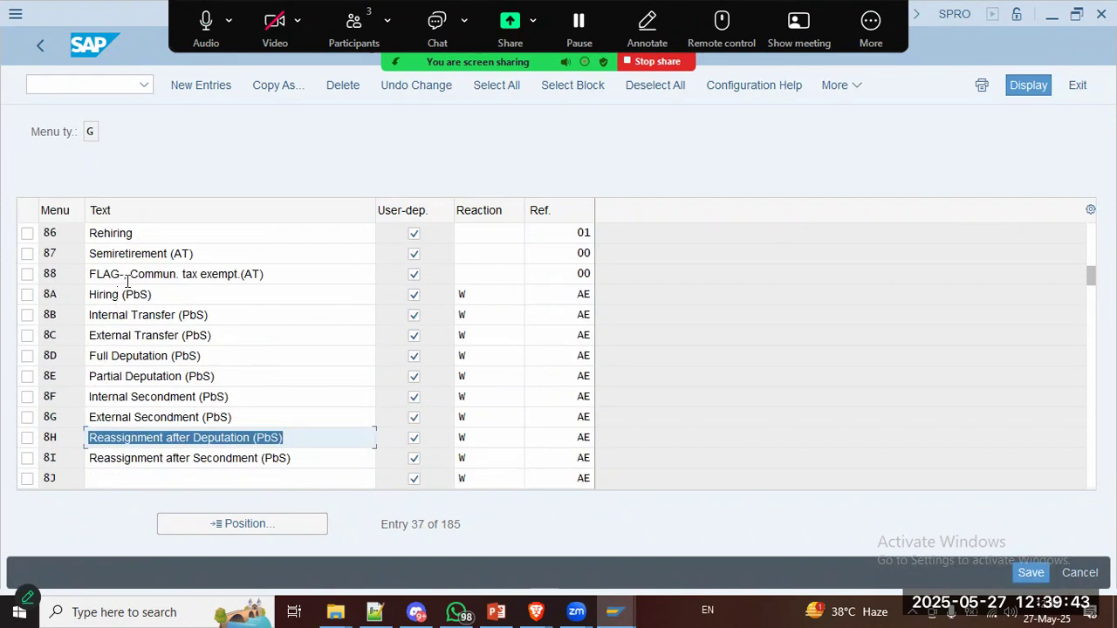
left_click(291, 276)
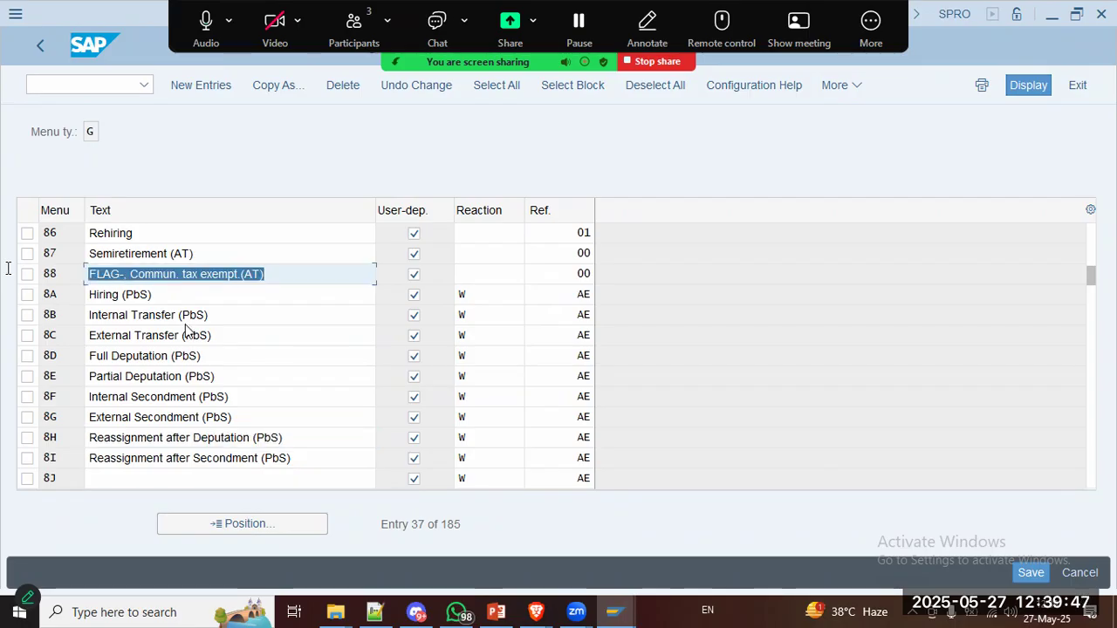
key("alt+Tab")
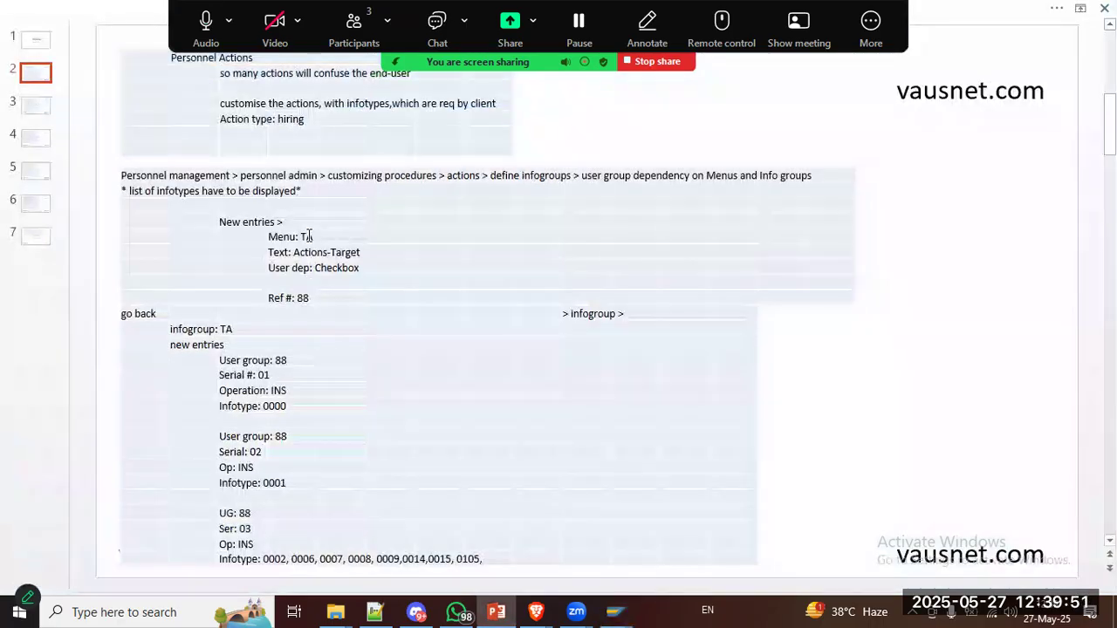
key("alt+Tab")
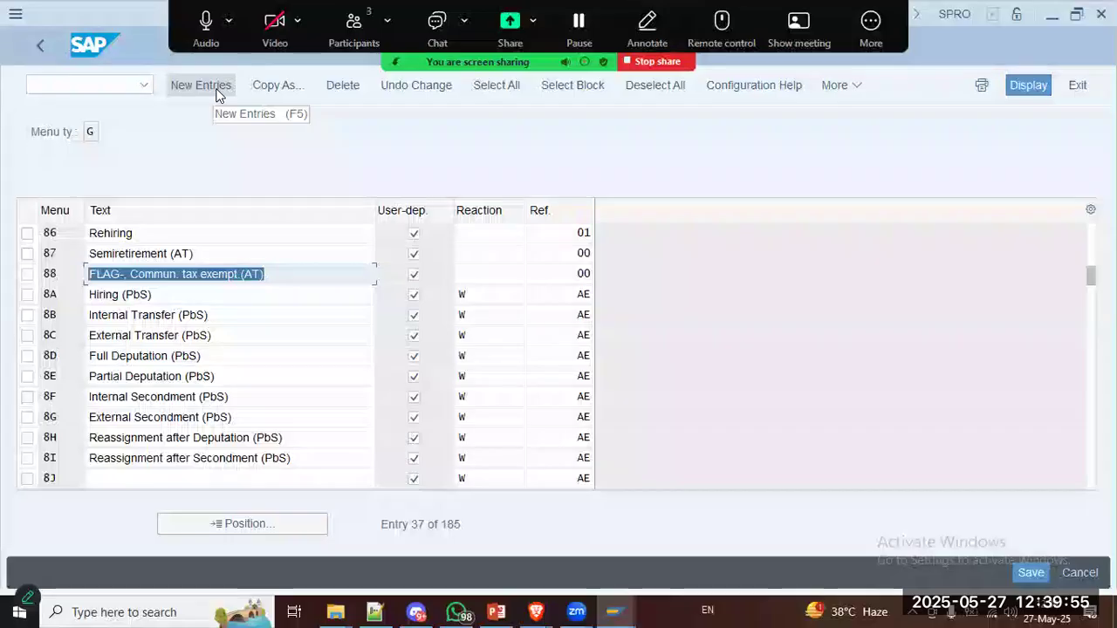
Step: Create a new entry with menu cx and text Actions-Caltex, following the PowerPoint notes
left_click(219, 95)
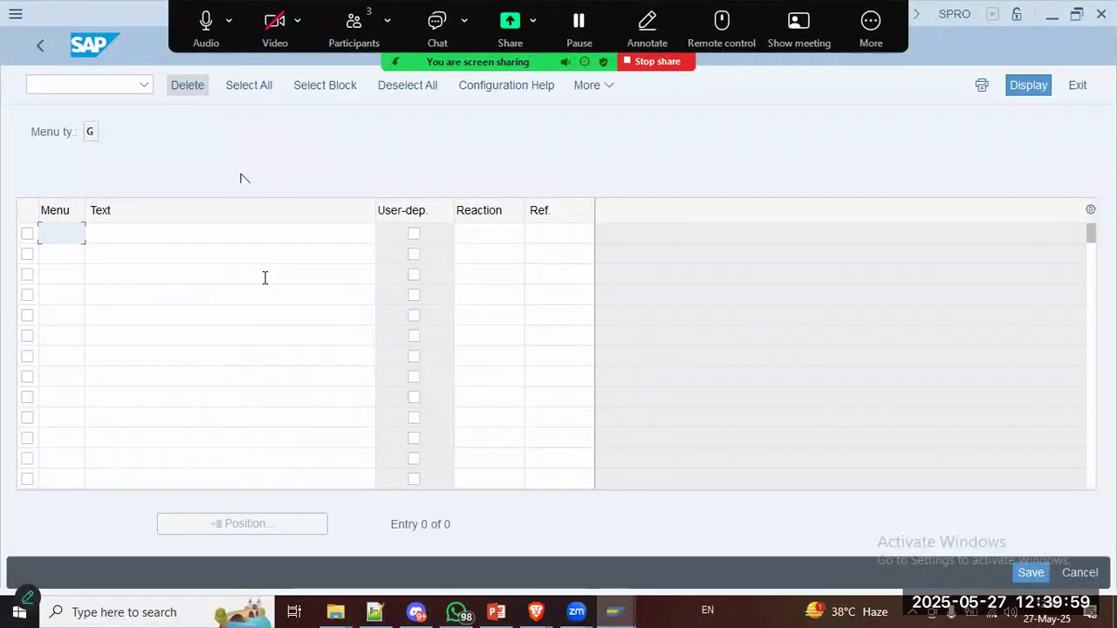
type("cx")
key("Tab")
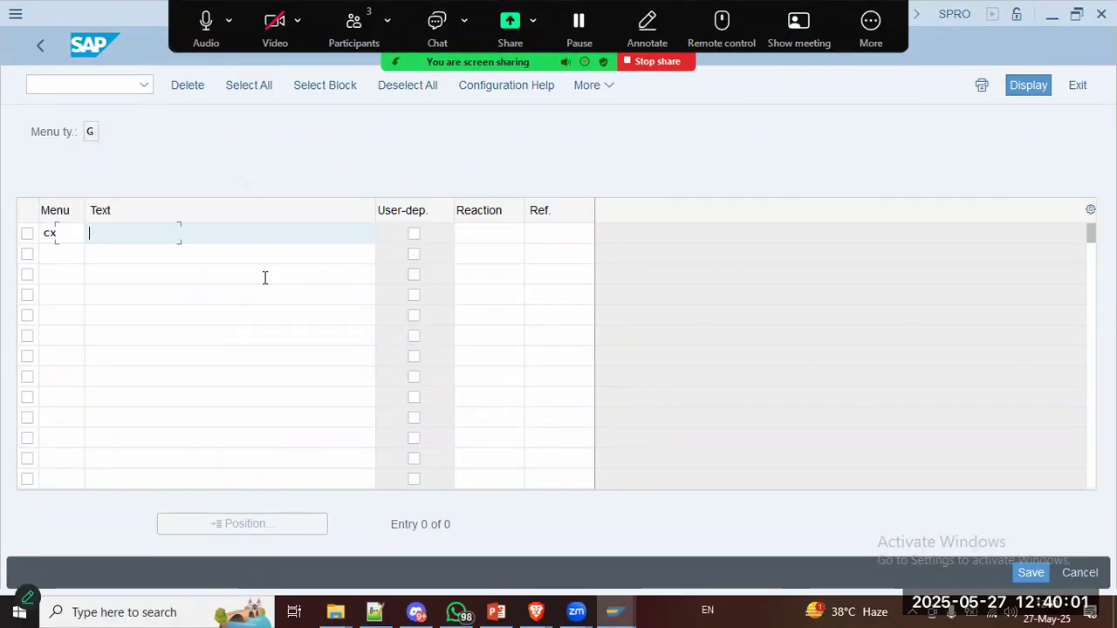
key("alt+Tab")
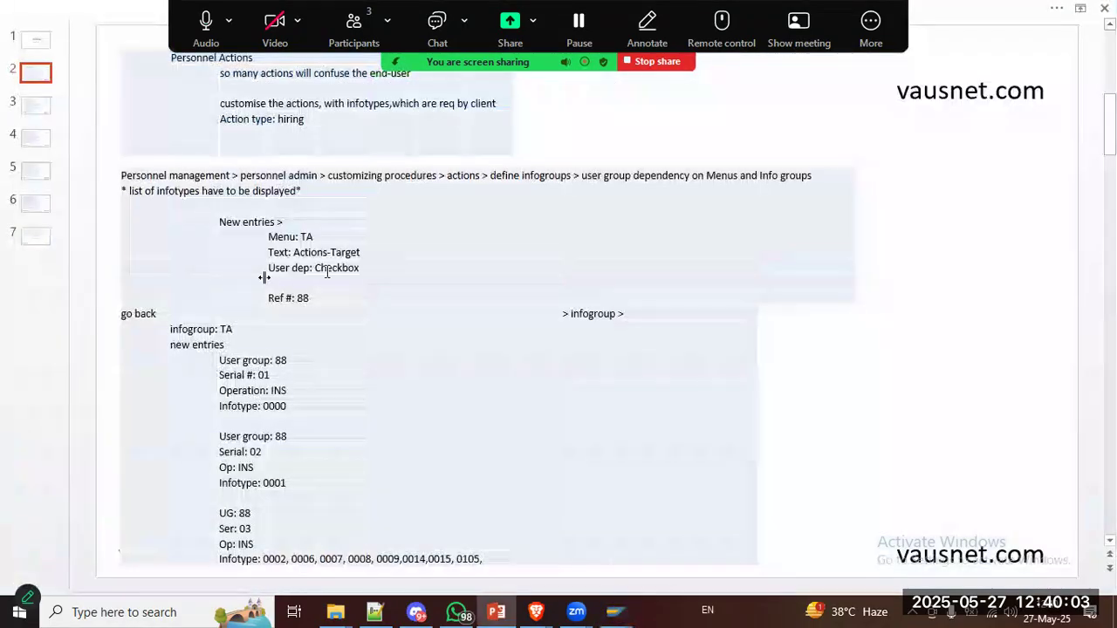
key("alt+Tab")
type("Actions")
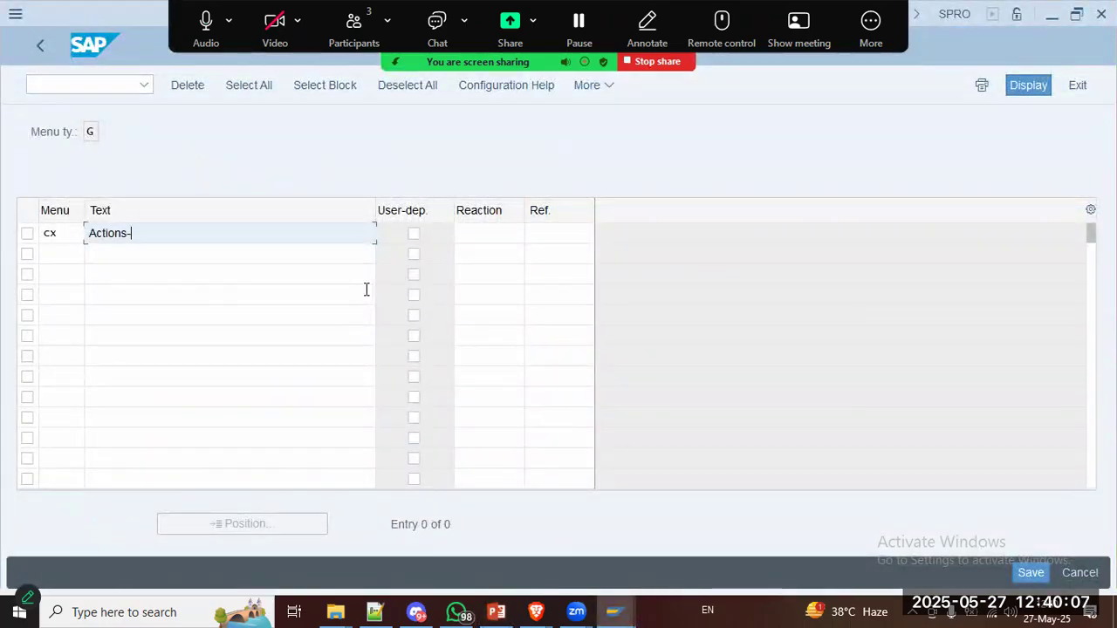
type("-Caltex")
Step: Mark the Actions-Caltex entry as user-dependent and check the reference number in the PowerPoint notes
key("Tab")
key("space")
key("Tab")
key("alt+Tab")
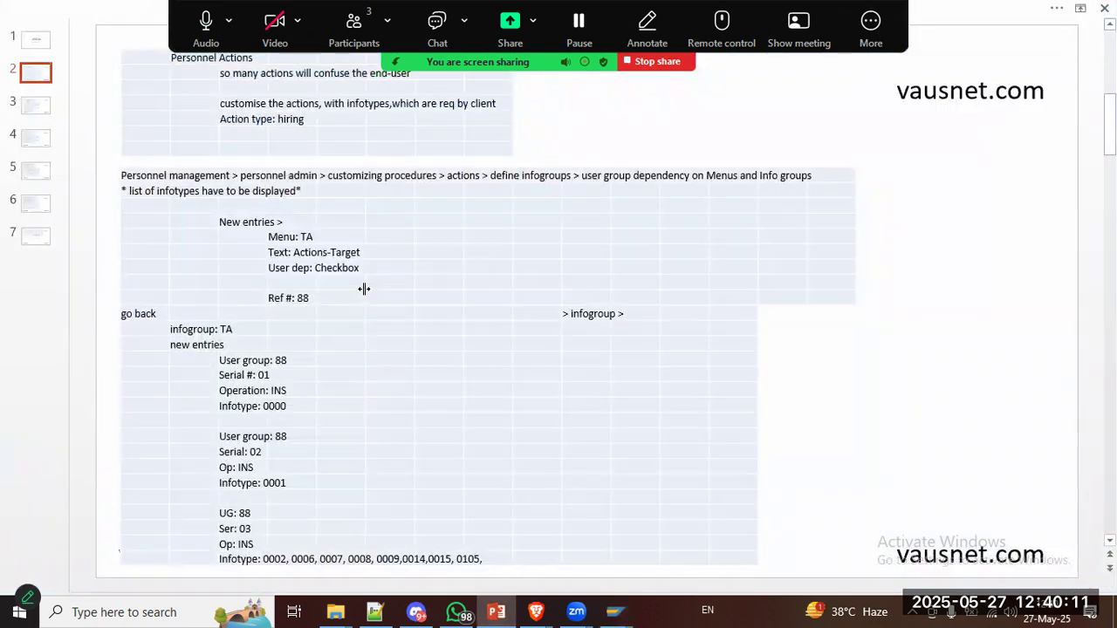
key("alt+Tab")
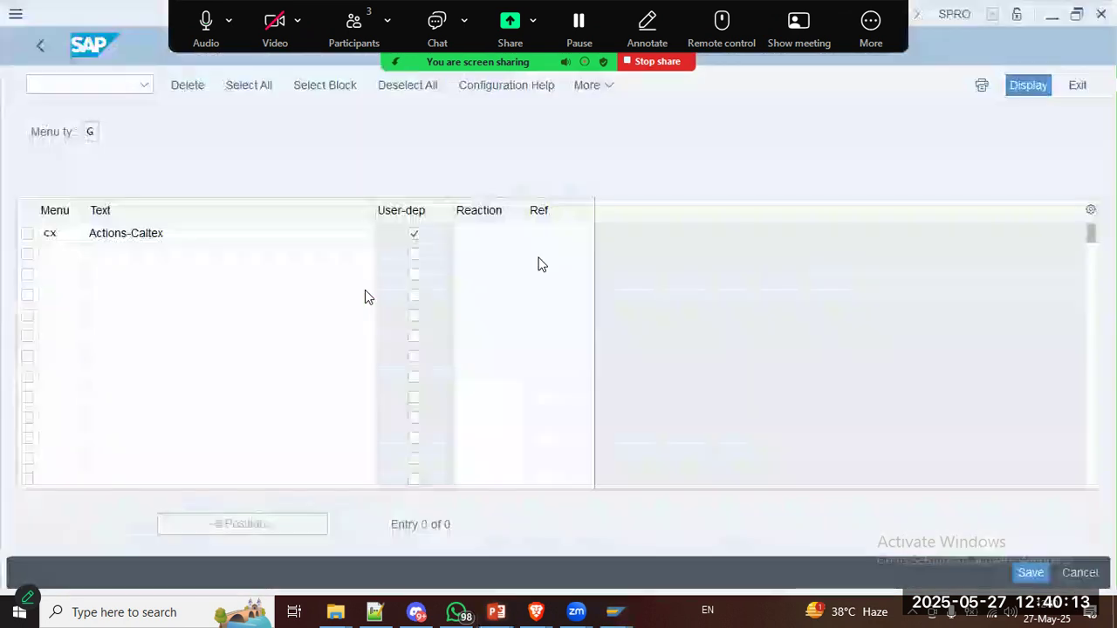
Step: Set the reference user group of the Actions-Caltex menu entry to 88 and save the entry
left_click(563, 236)
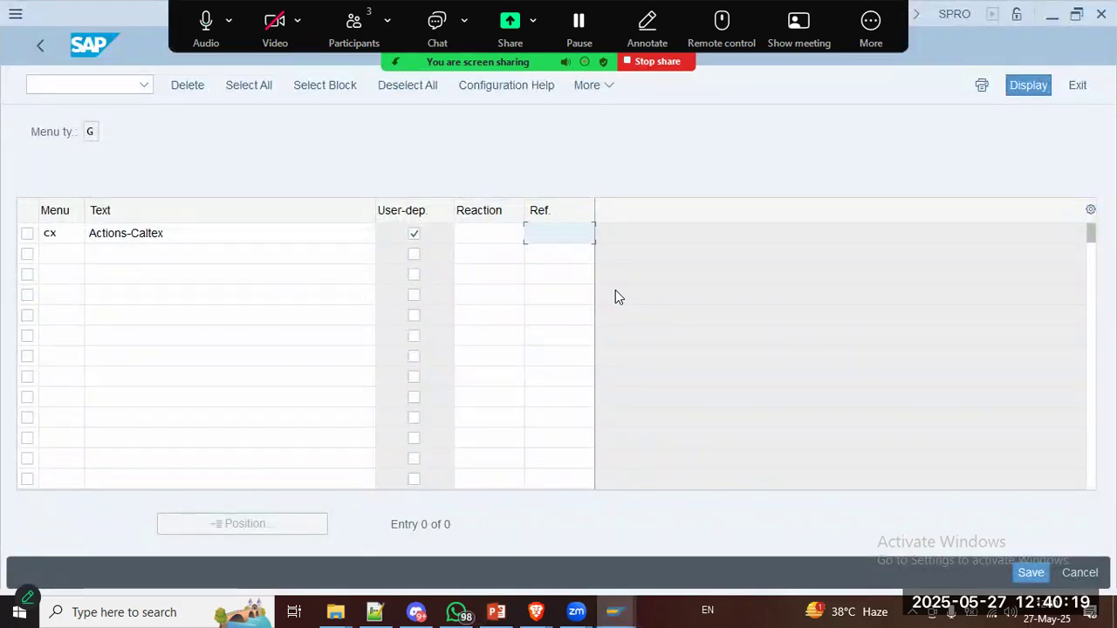
type("88")
key("Return")
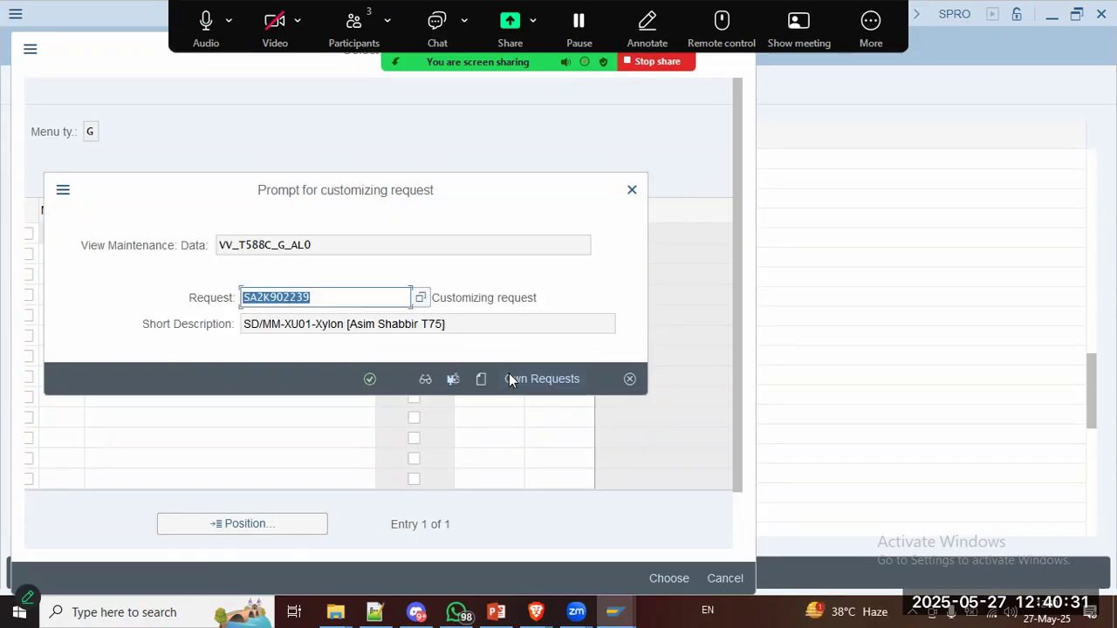
Step: Record the new menu entry in the existing CALTEX - HCM Config customizing request
left_click(516, 382)
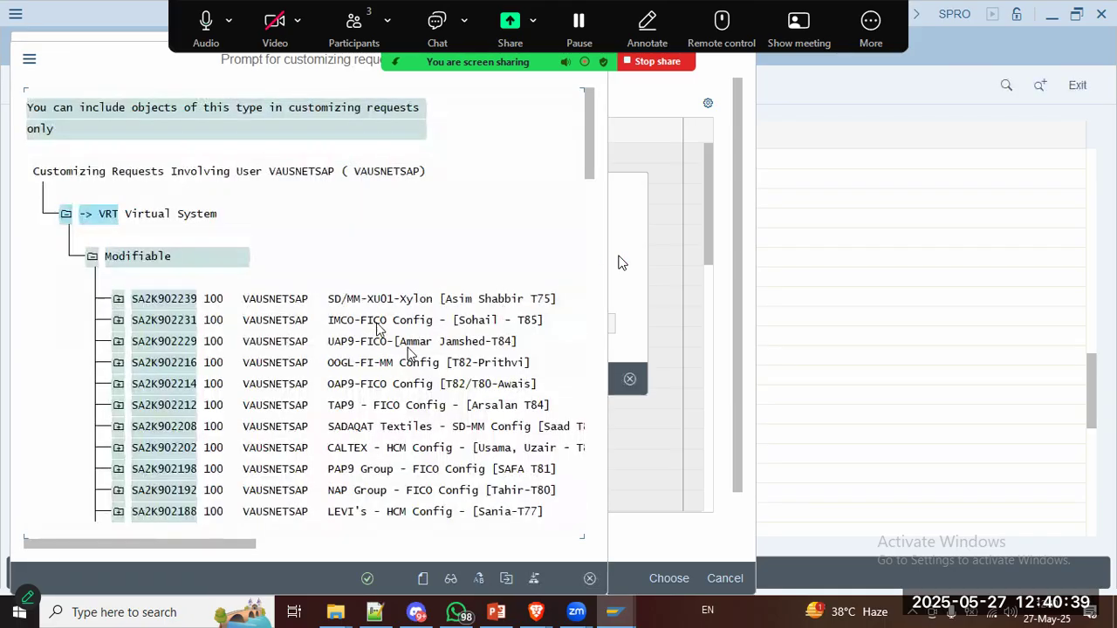
double_click(380, 449)
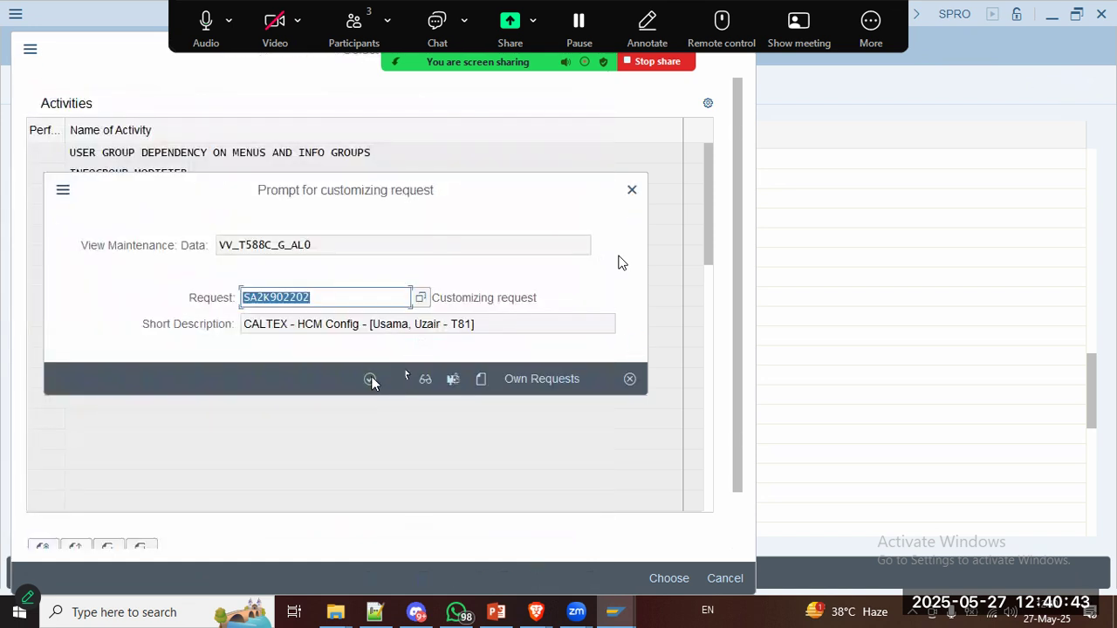
key("alt+Tab")
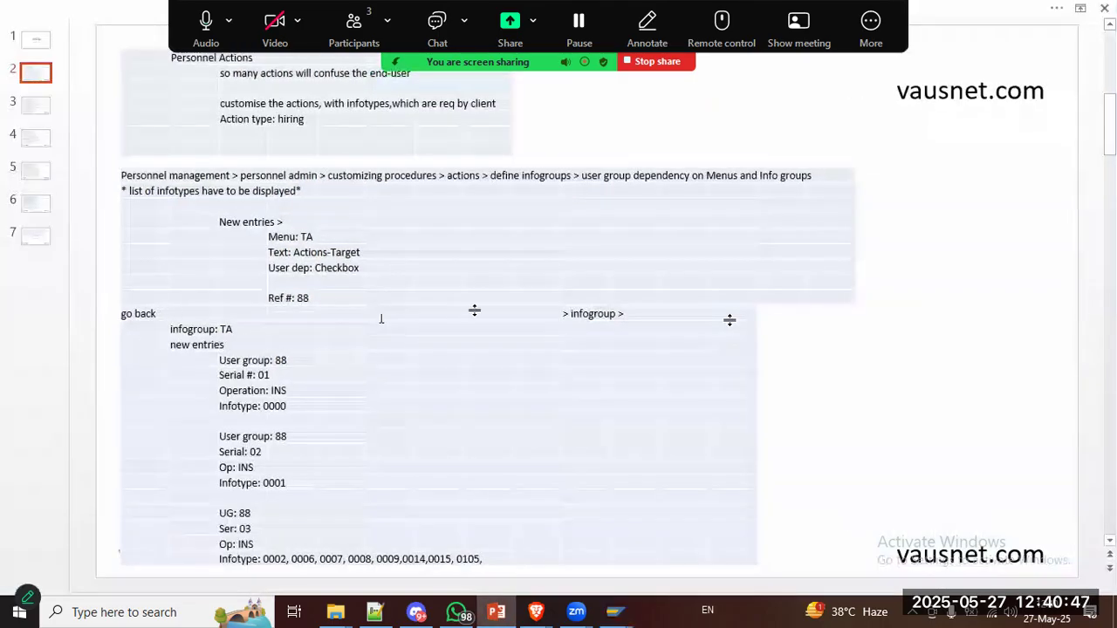
key("alt+Tab")
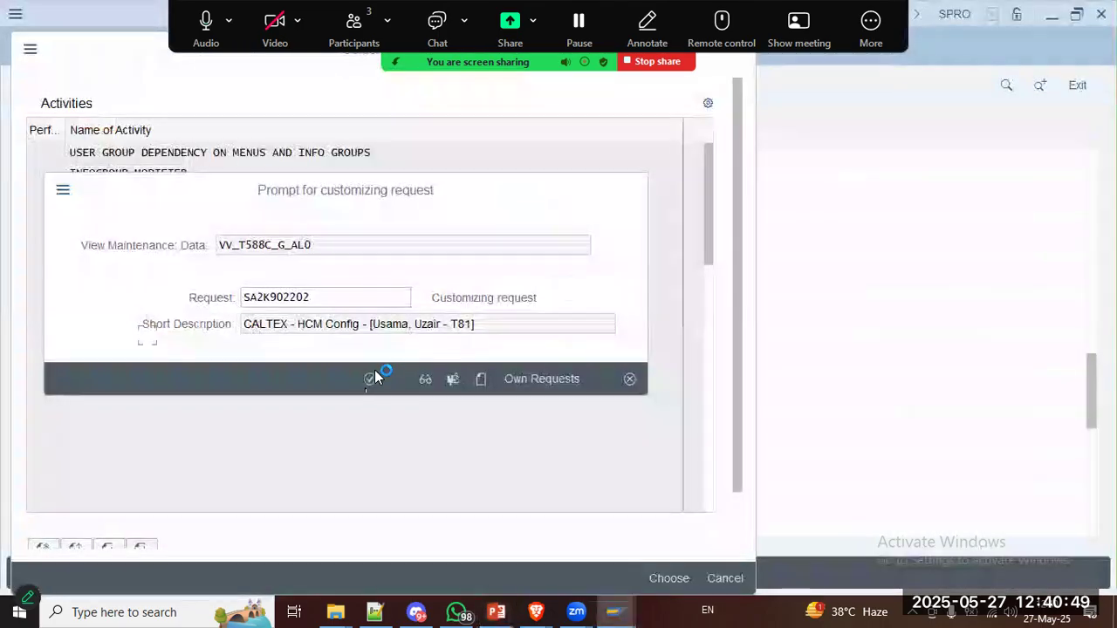
Step: Check the PowerPoint notes, return to the activity list in SAP and open the infogroup activity for info group cx
key("alt+Tab")
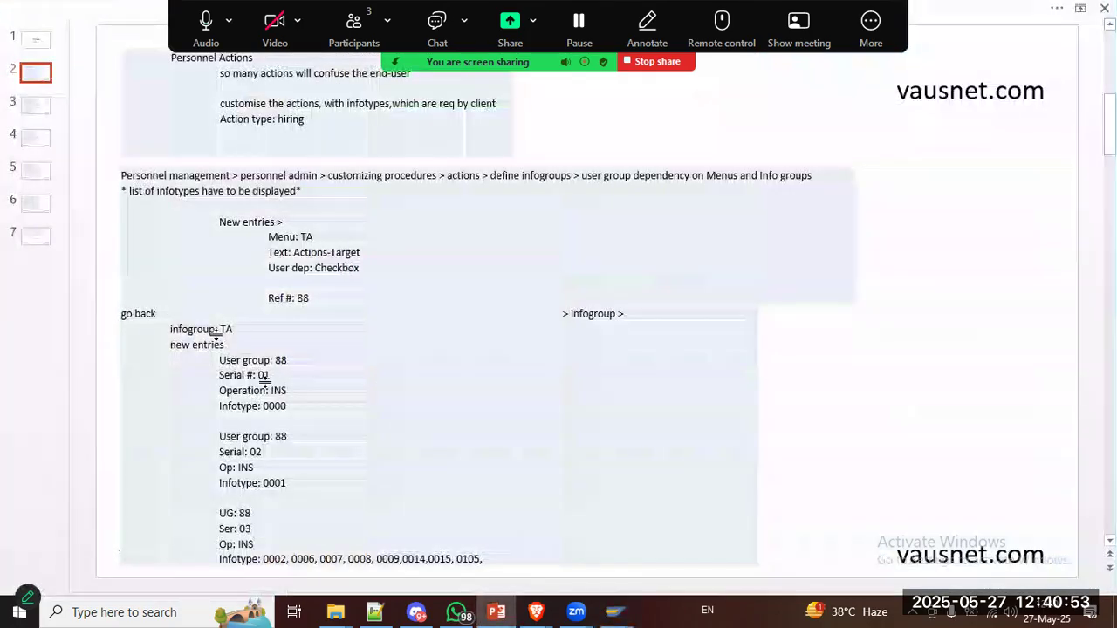
key("alt+Tab")
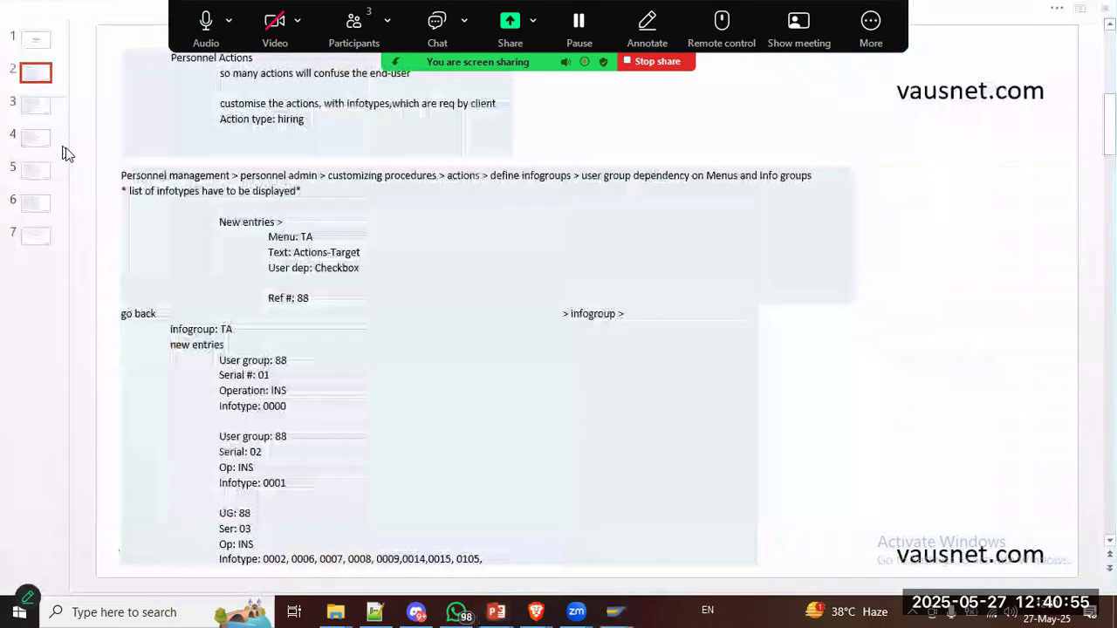
key("alt+Tab")
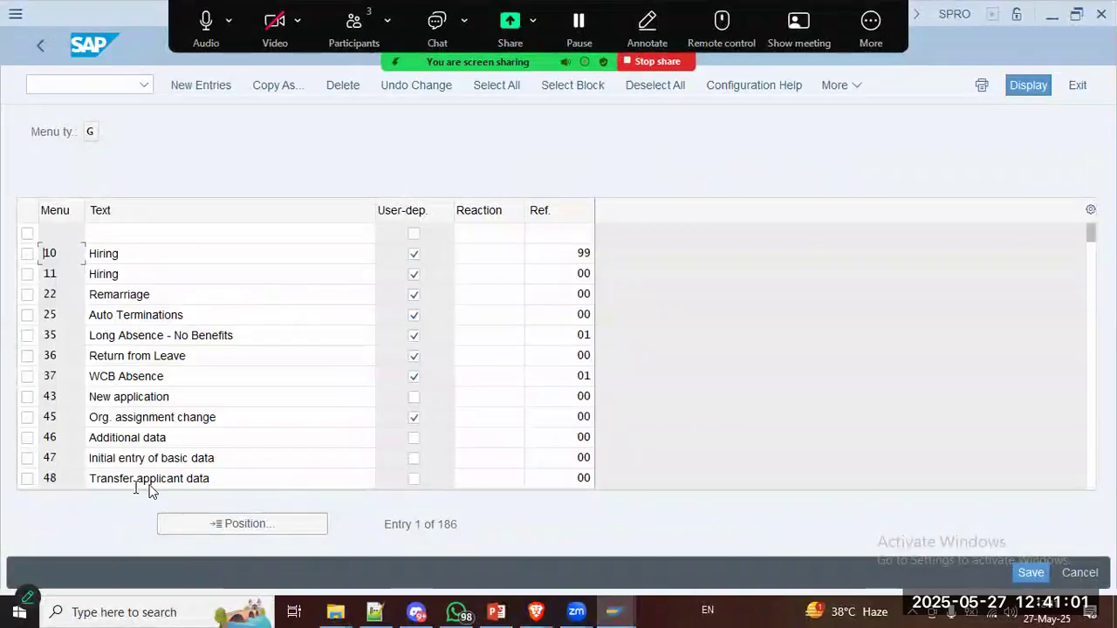
left_click(179, 377)
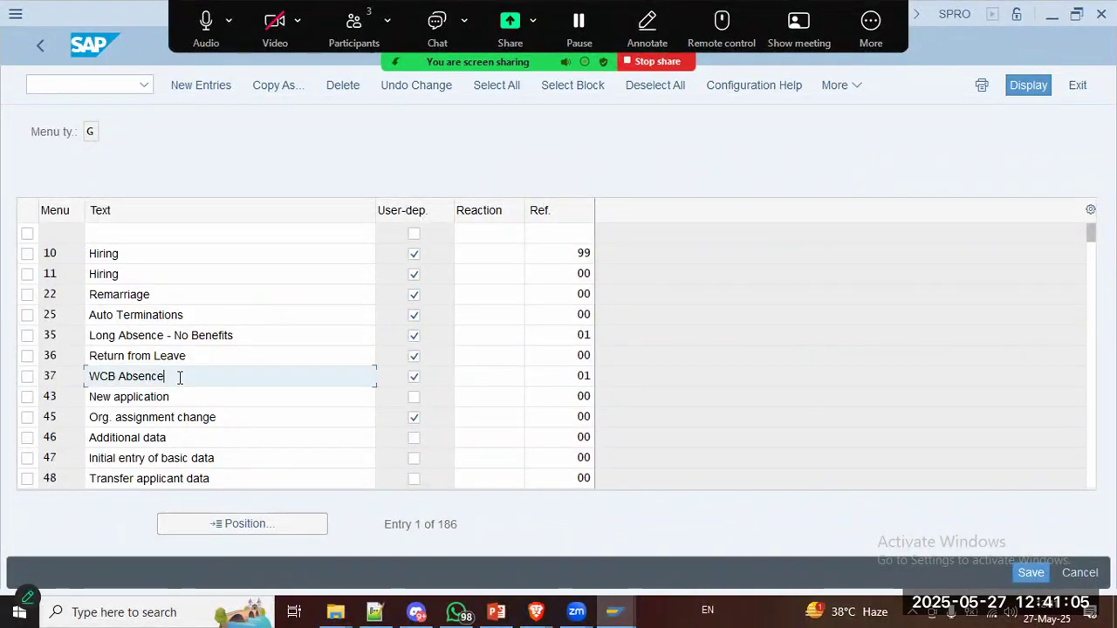
left_click(40, 44)
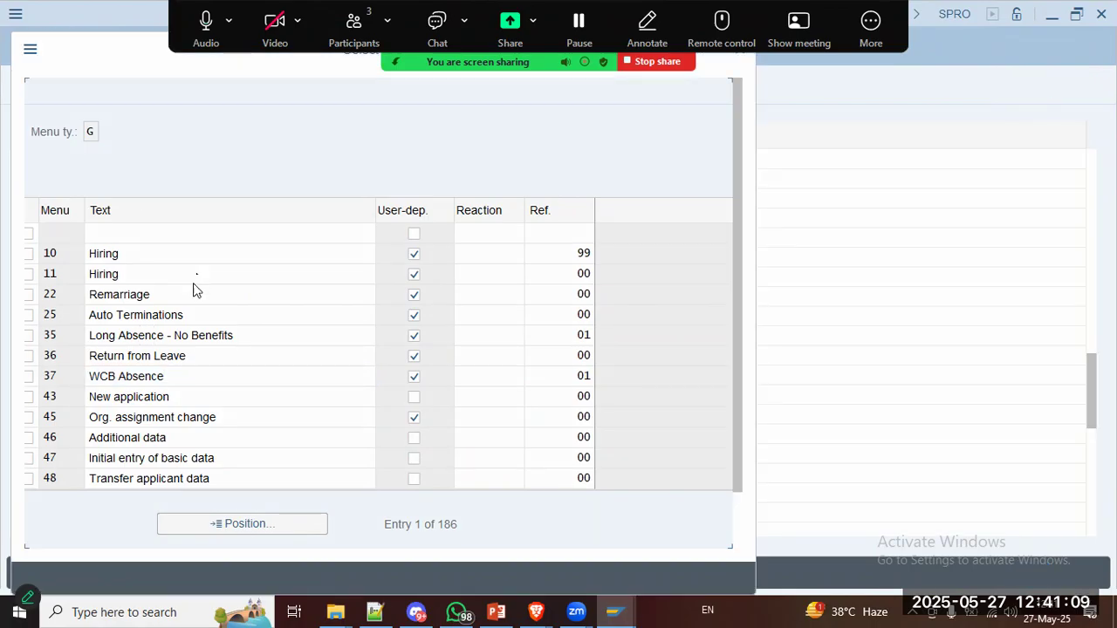
double_click(133, 195)
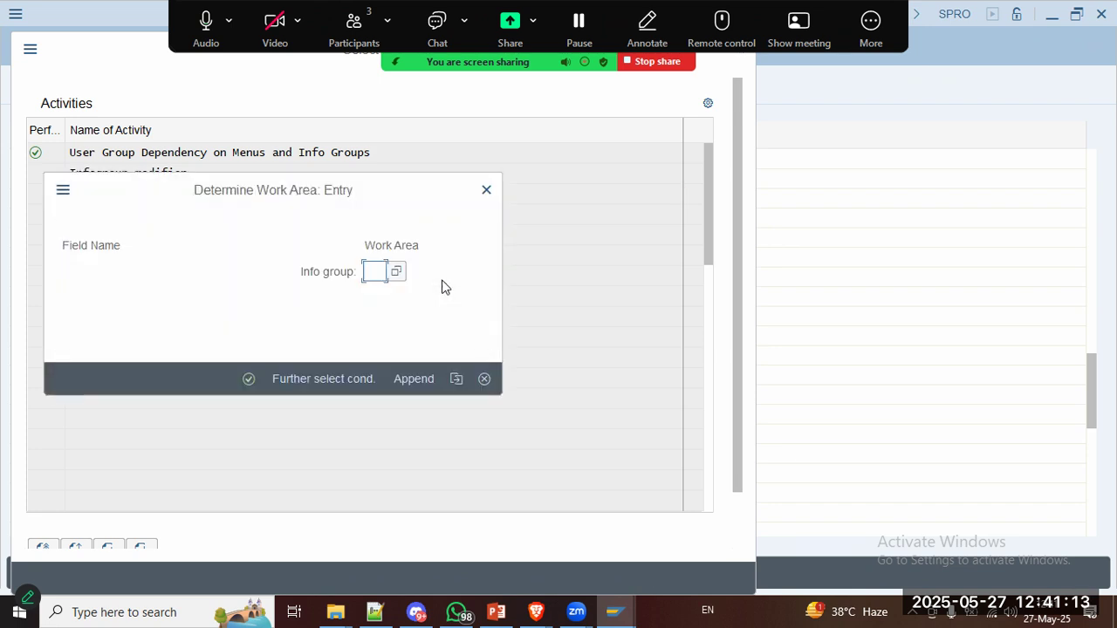
type("cx")
key("Return")
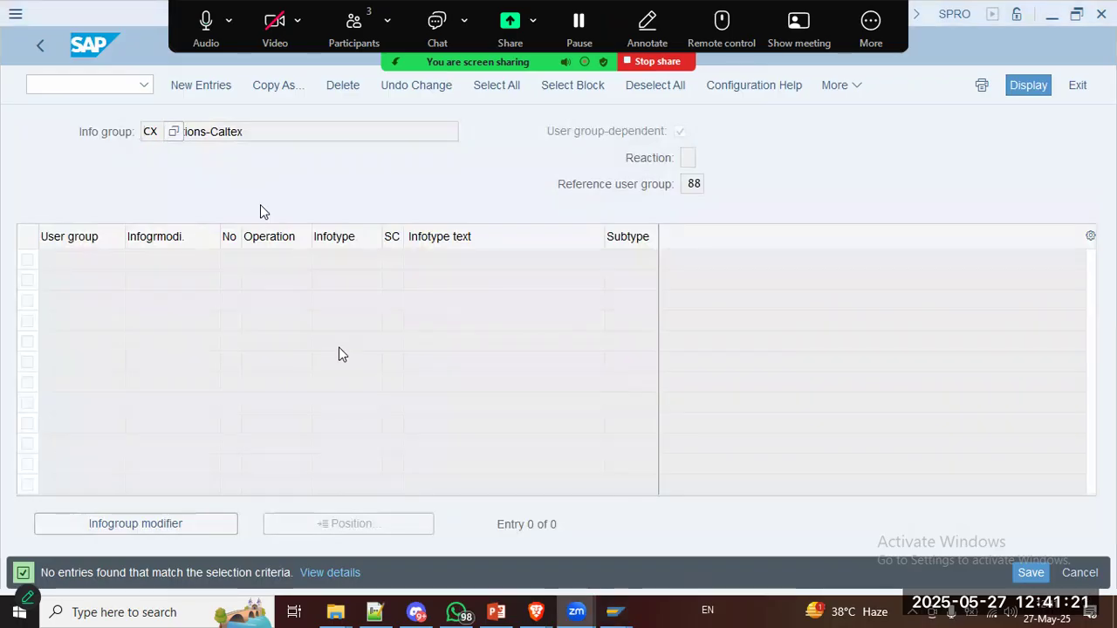
Step: Following the PowerPoint notes, start new entries for info group CX with user group 88 and number 01 in the first row
key("alt+Tab")
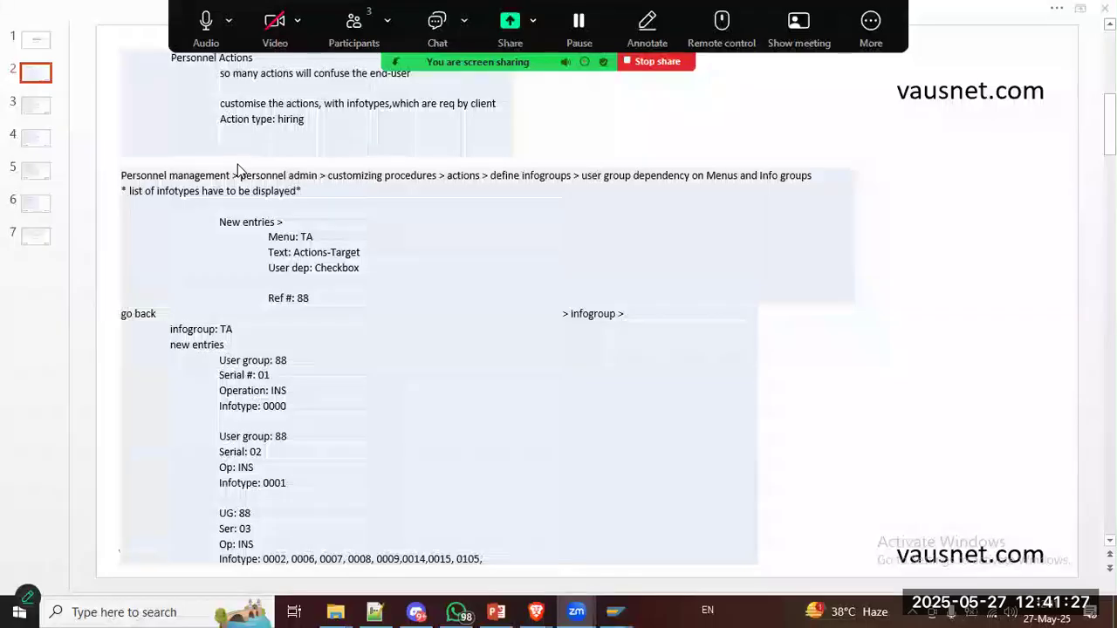
key("alt+Tab")
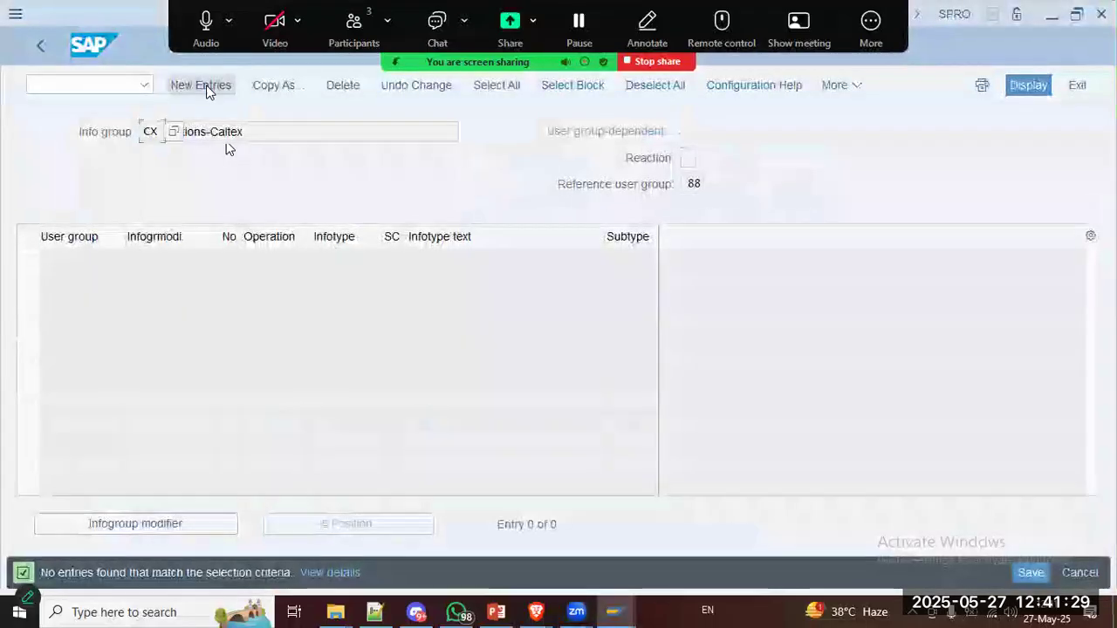
left_click(204, 85)
type("88")
key("Tab")
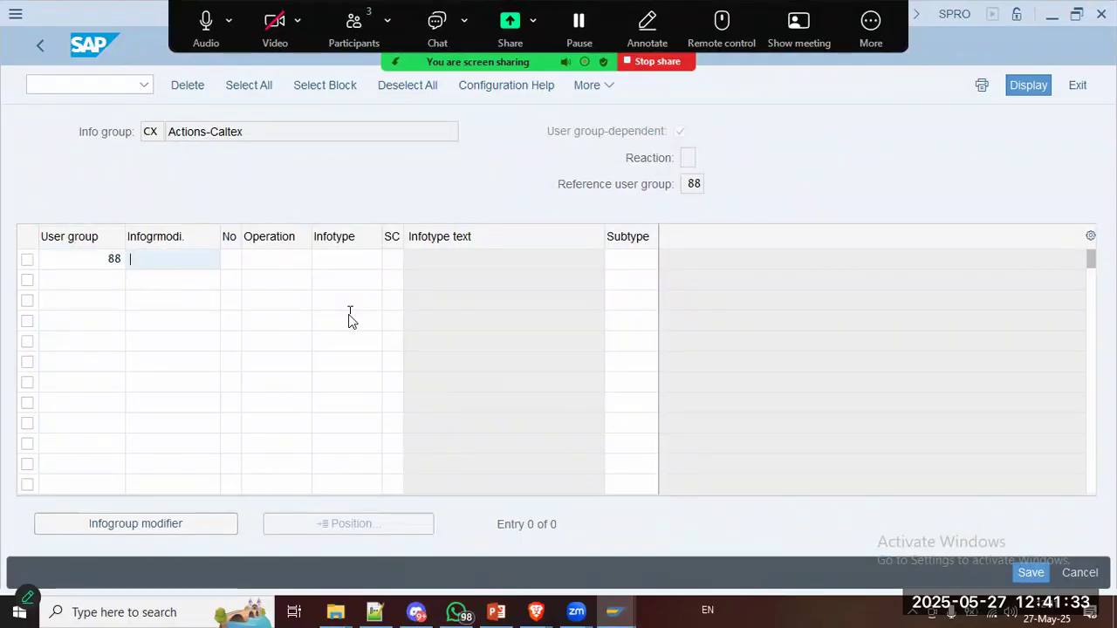
key("alt+Tab")
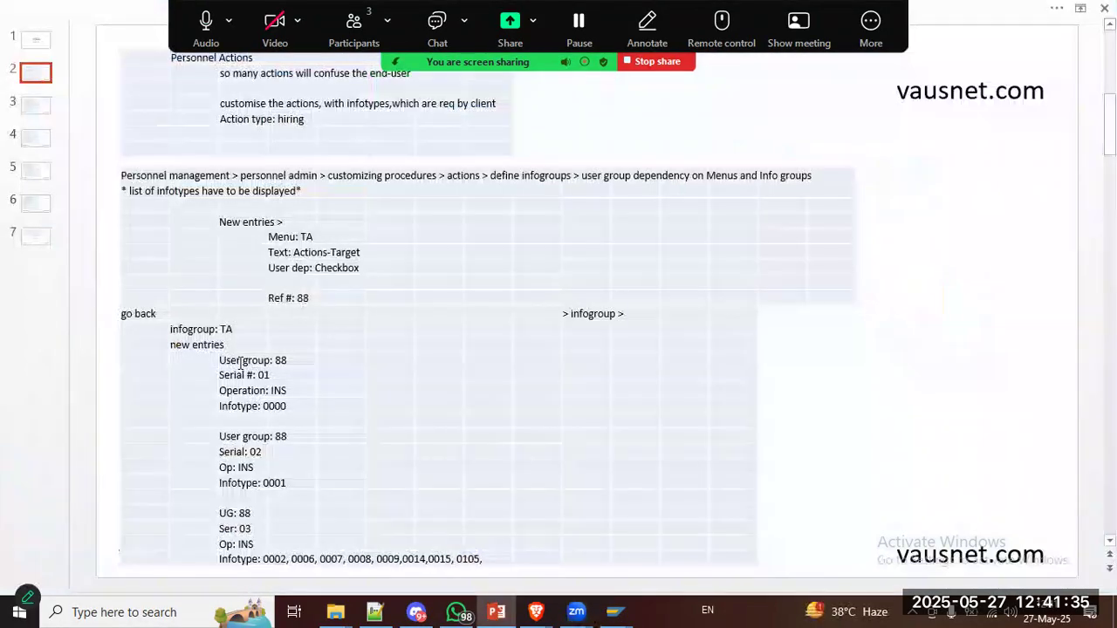
key("alt+Tab")
key("alt+Tab")
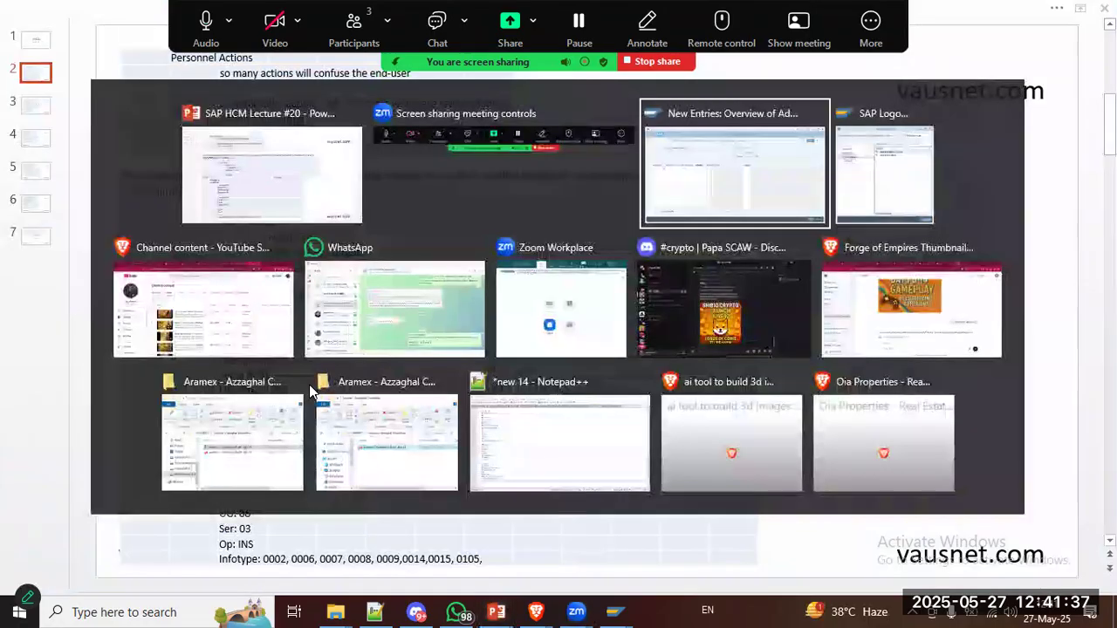
key("Tab")
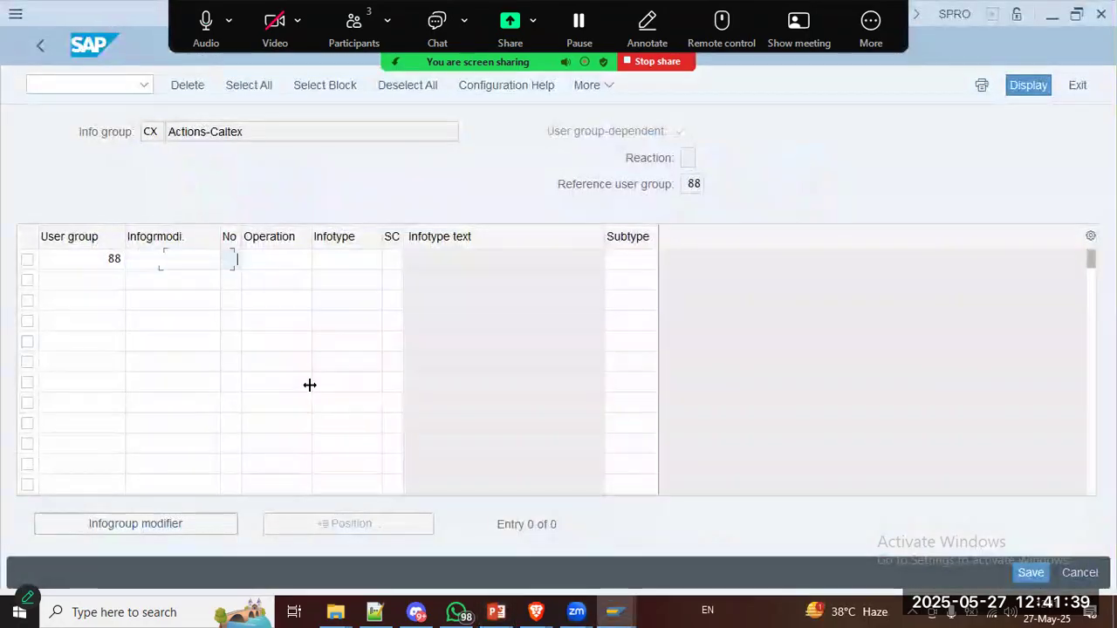
type("01")
key("Tab")
Step: Complete row 01 with the operation INS (Create) and infotype 0000, as listed in the PowerPoint notes
key("alt+Tab")
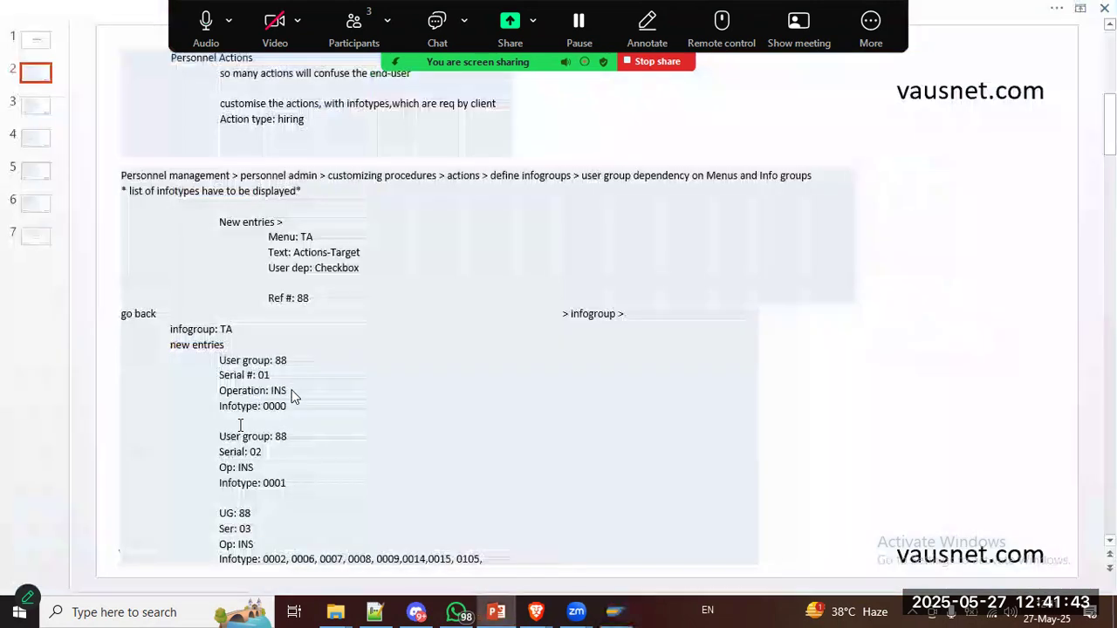
key("alt+Tab")
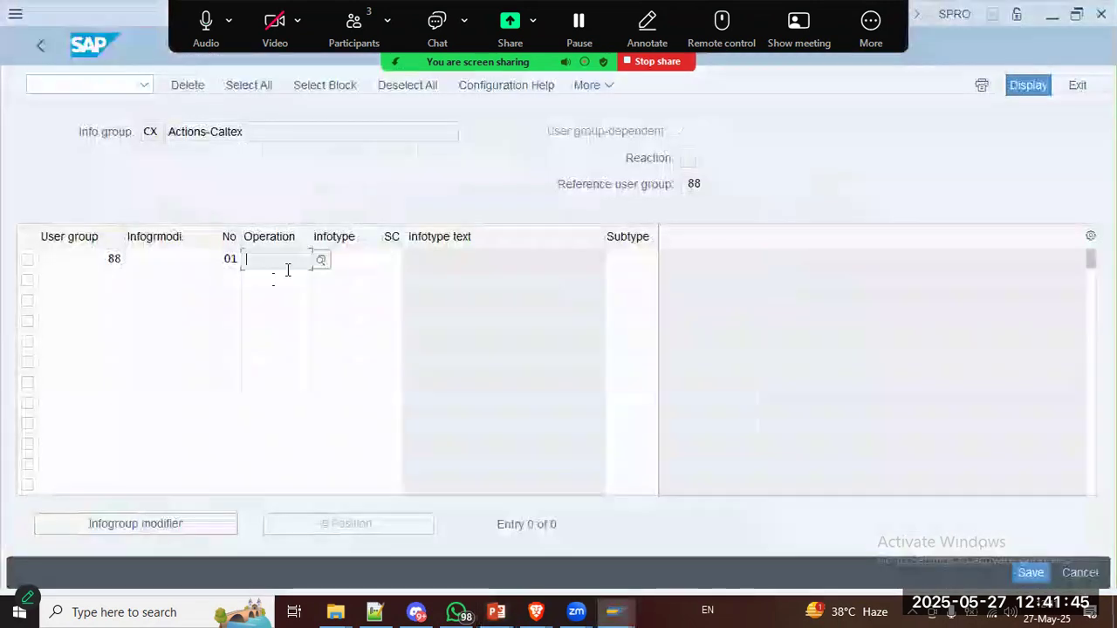
key("F4")
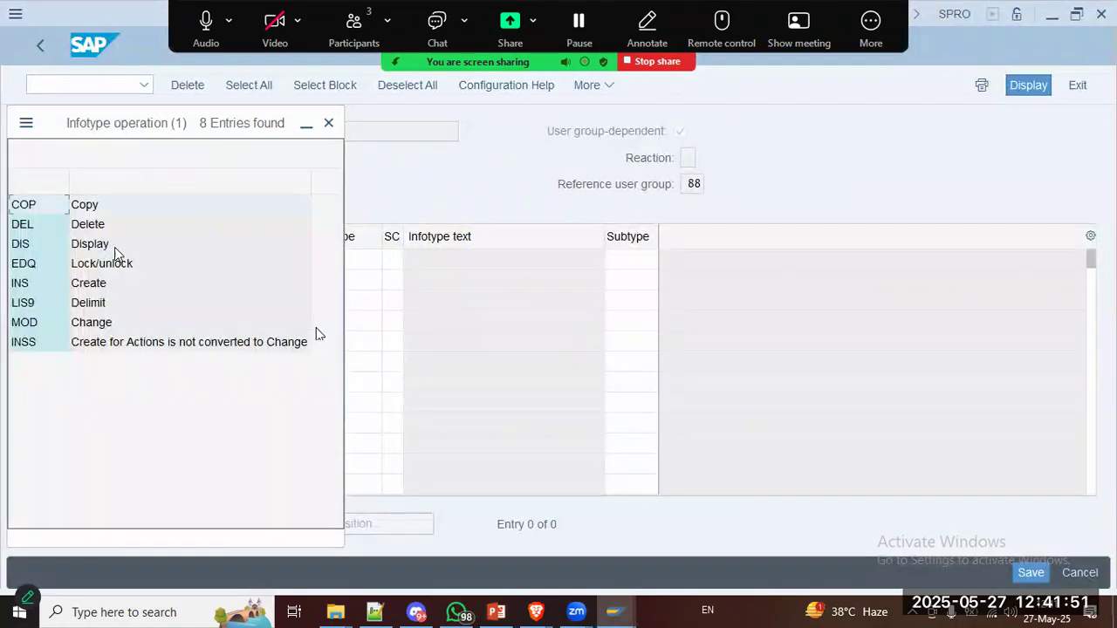
left_click(90, 285)
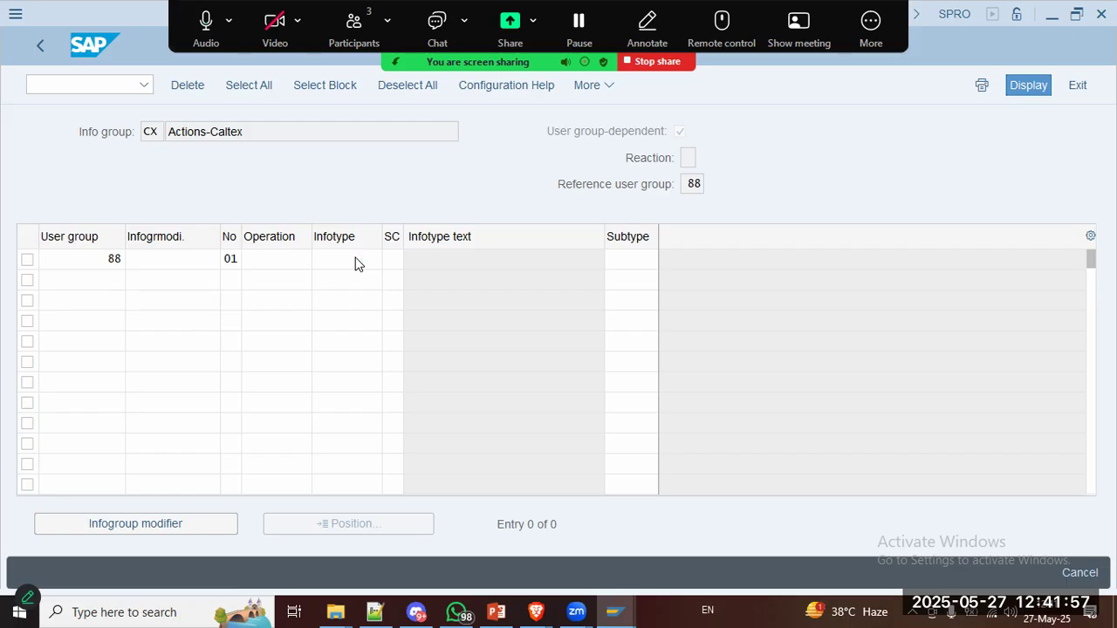
key("alt+Tab")
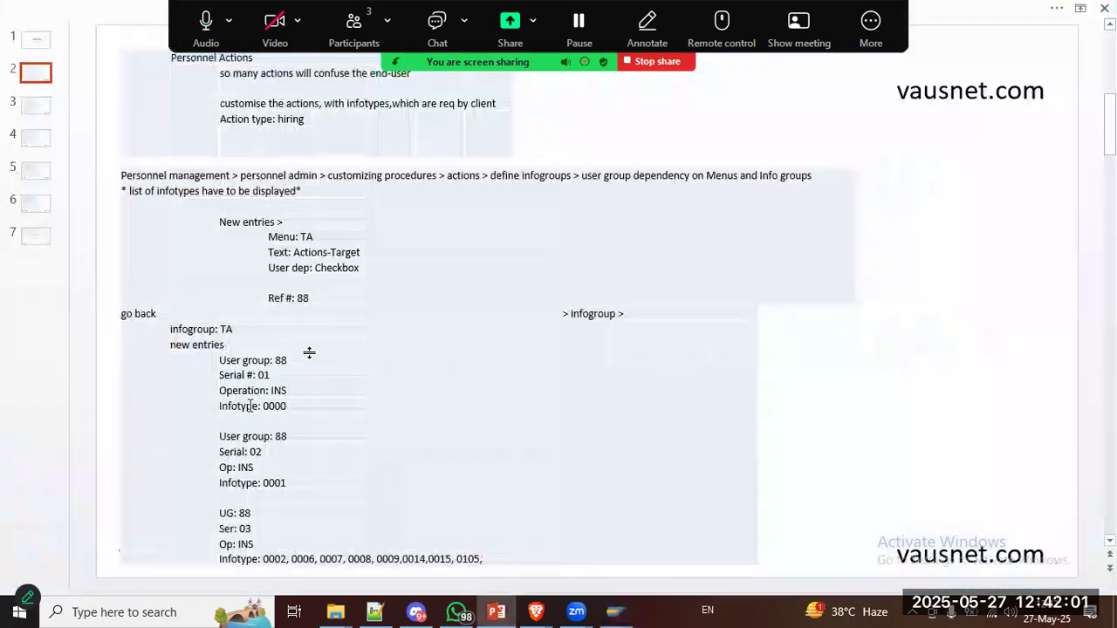
key("alt+Tab")
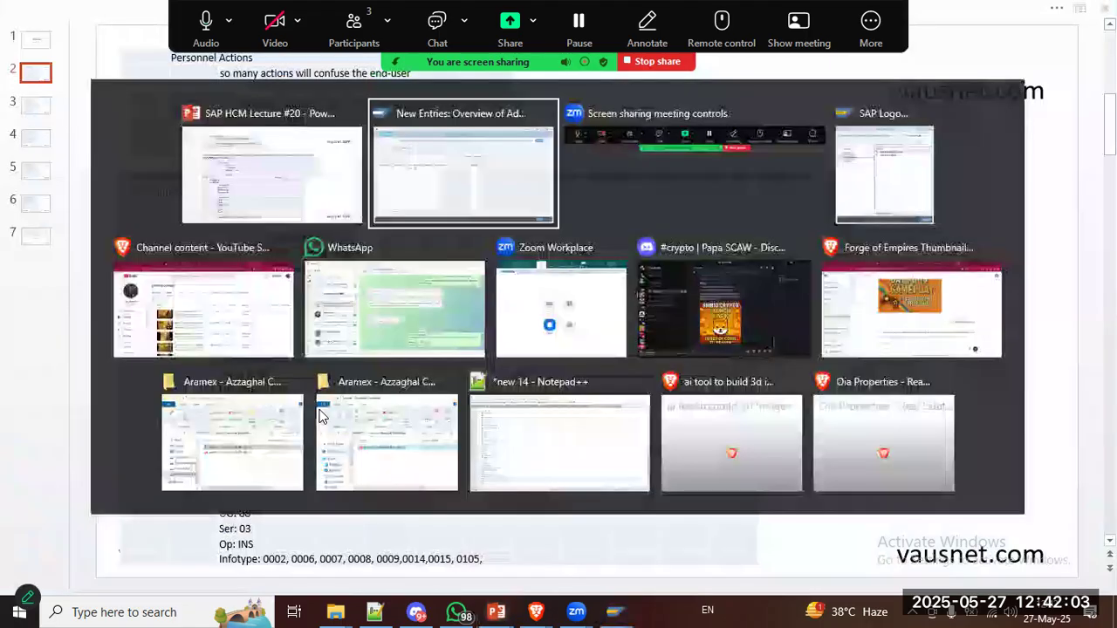
type("0000")
Step: Add the second infogroup row from the PowerPoint notes with user group 88, number 02, operation ins and infotype 0001
key("alt+Tab")
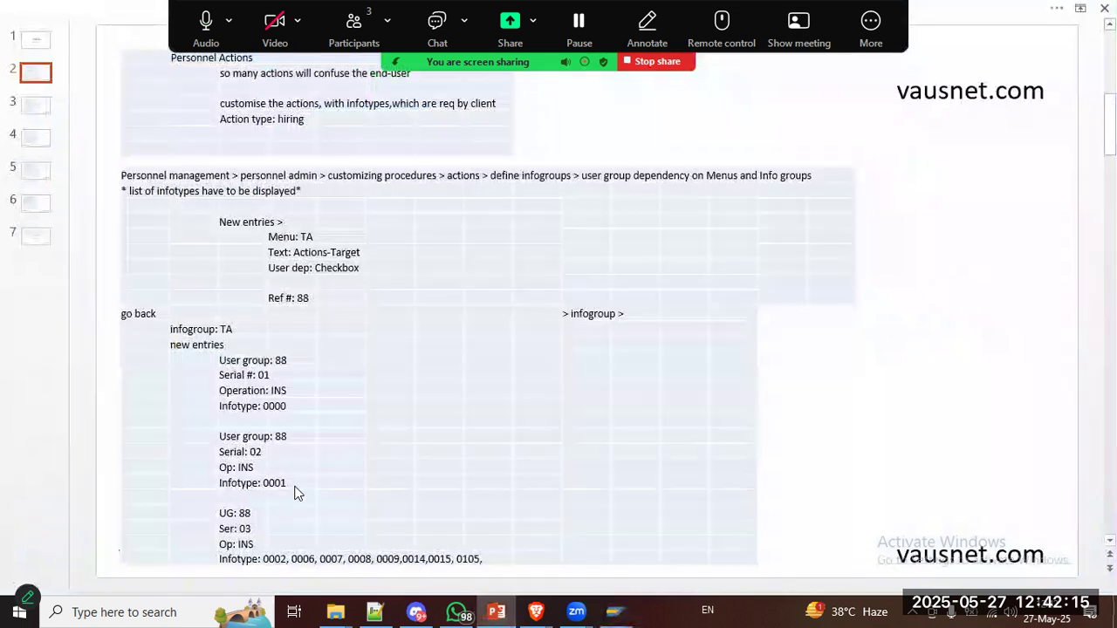
key("alt+Tab")
left_click(102, 283)
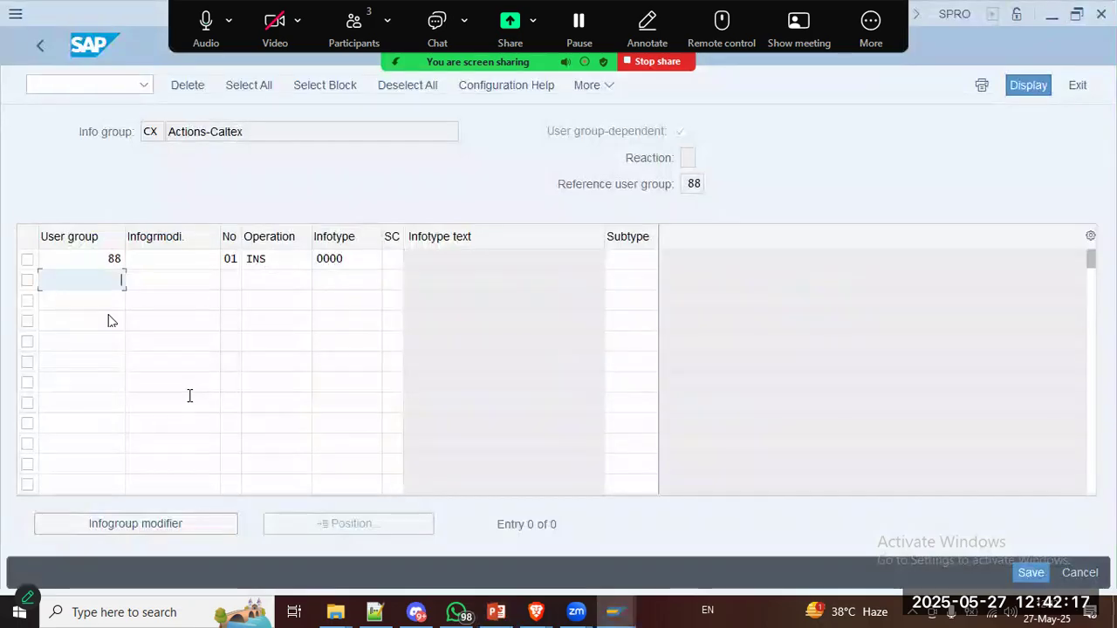
type("88")
key("Tab")
key("Tab")
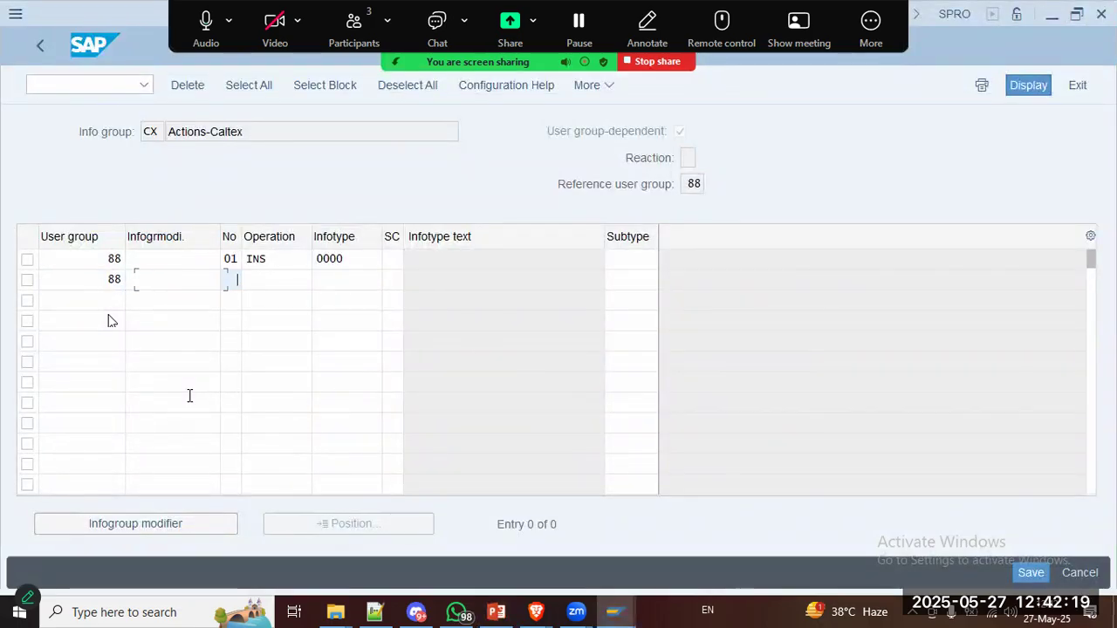
key("alt+Tab")
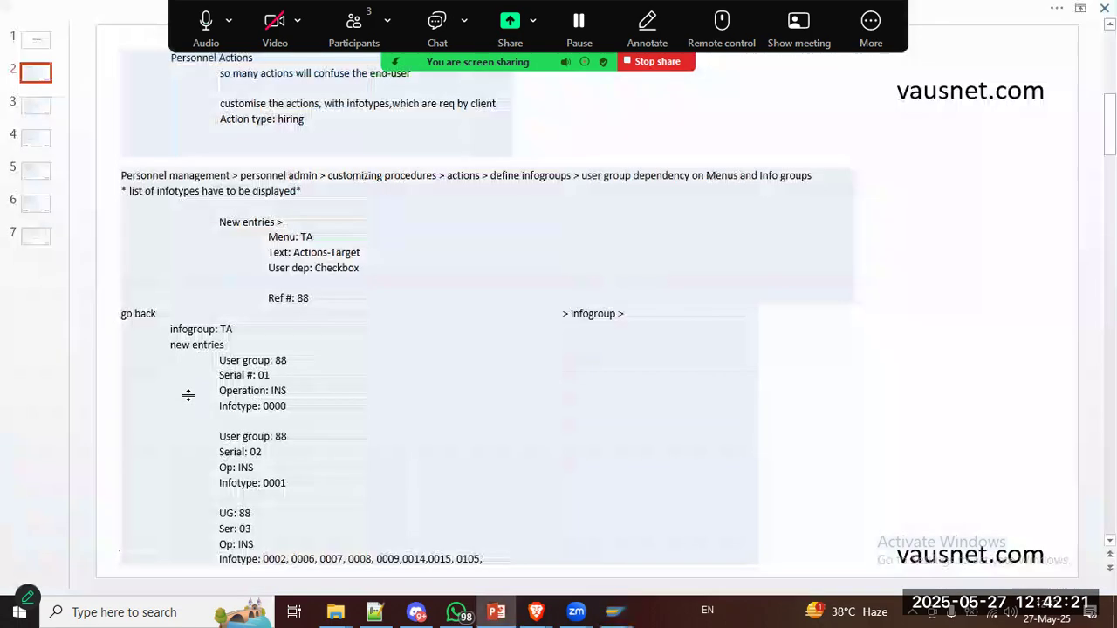
key("alt+Tab")
type("02")
key("Tab")
type("ins")
key("Tab")
type("0001")
key("Tab")
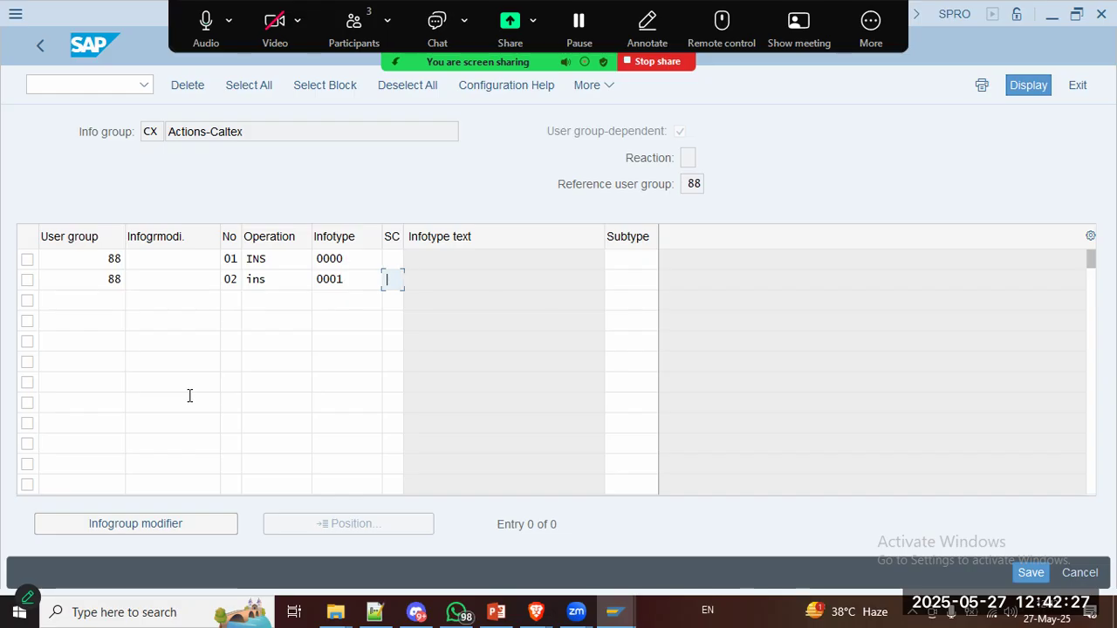
Step: Start a third infogroup row with user group 88 and number 03
key("shift+Tab")
key("shift+Tab")
key("shift+Tab")
key("shift+Tab")
key("shift+Tab")
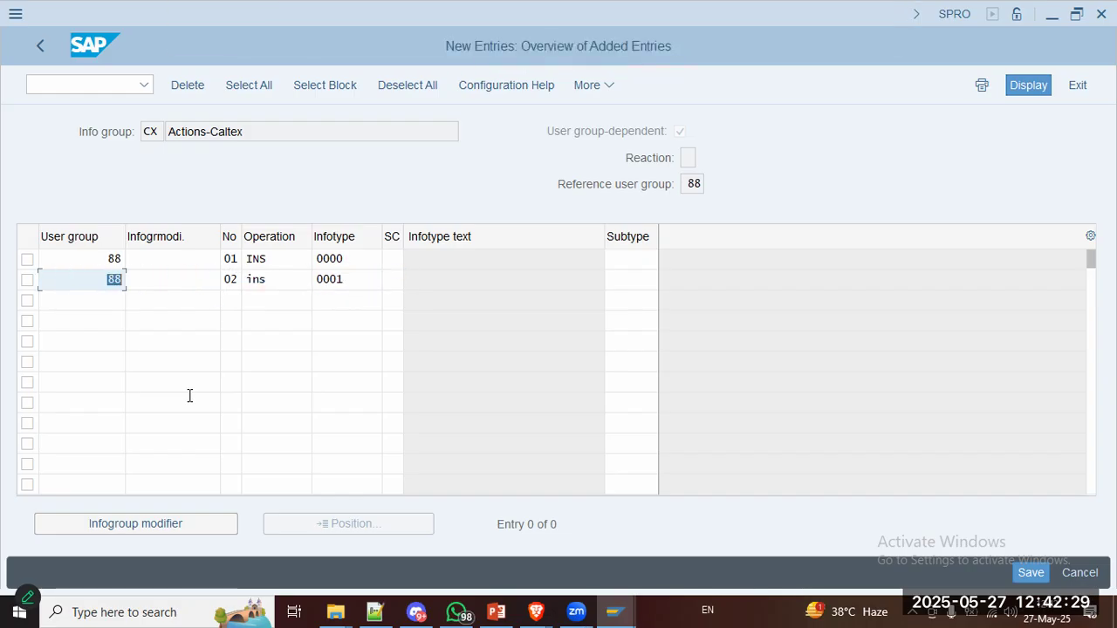
key("Down")
type("88")
key("Tab")
key("Tab")
type("03")
key("Tab")
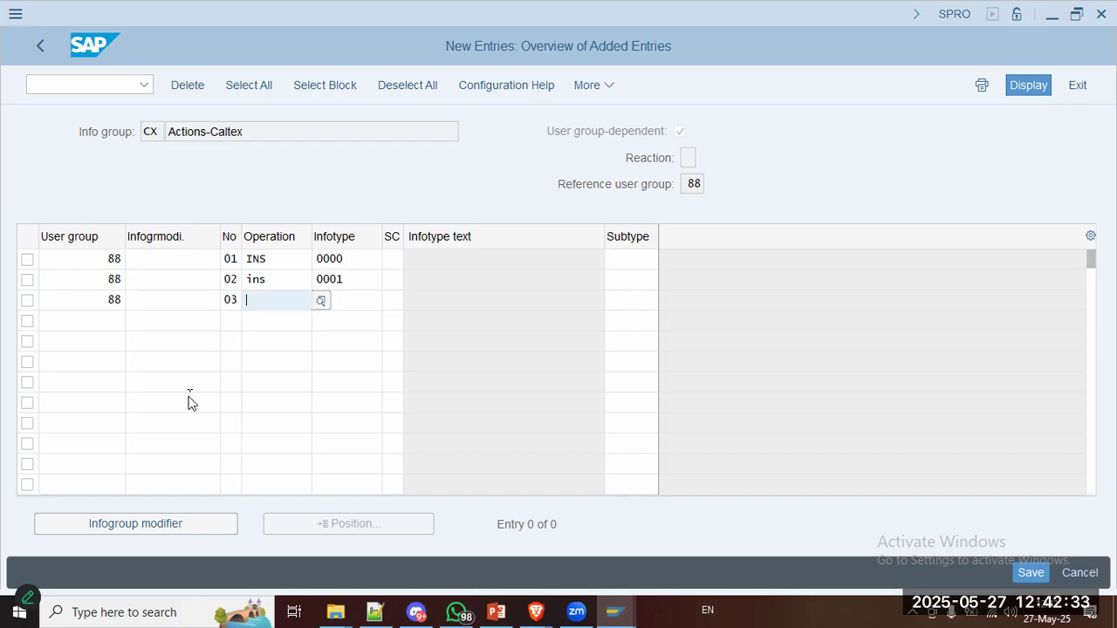
Step: Complete row 03 with the operation ins and infotype 0002, as listed in the PowerPoint notes
key("alt+Tab")
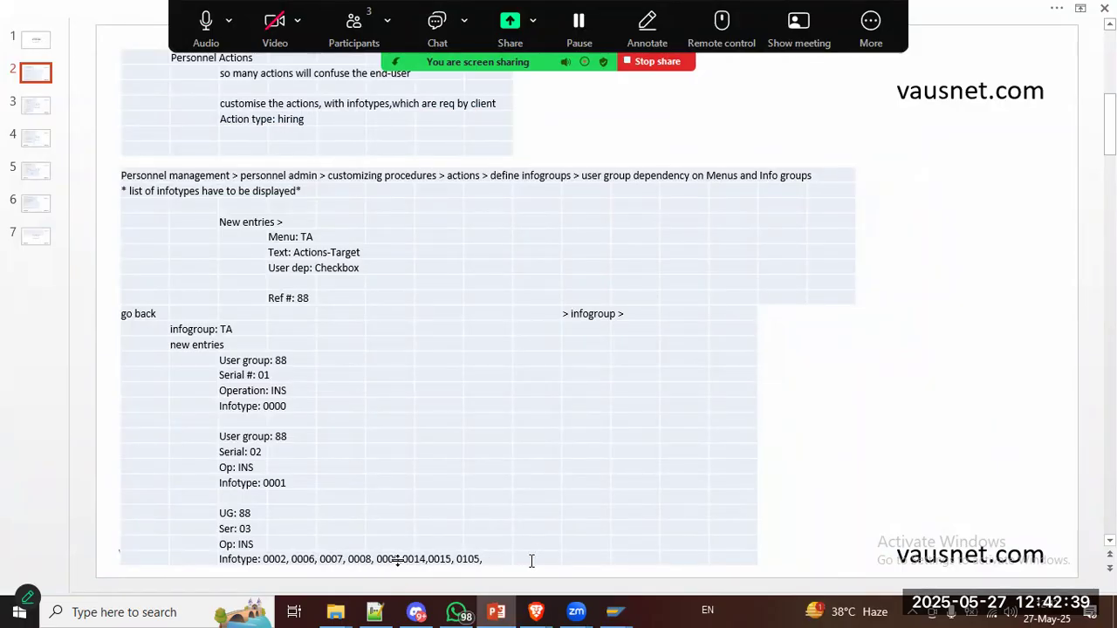
key("alt+Tab")
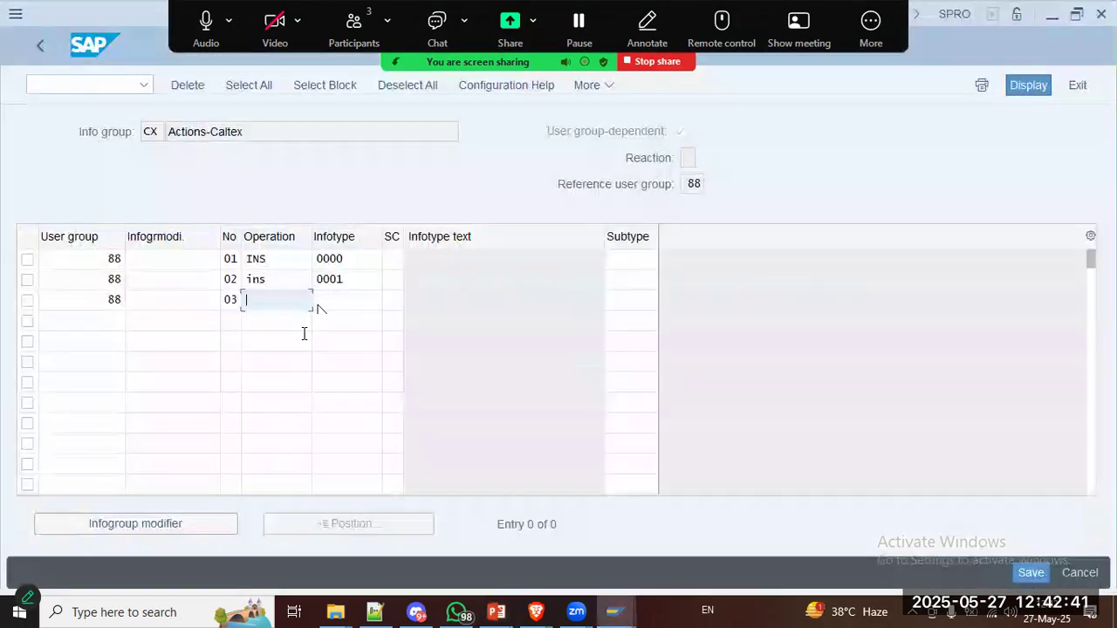
type("ins")
key("Tab")
type("00")
type("2")
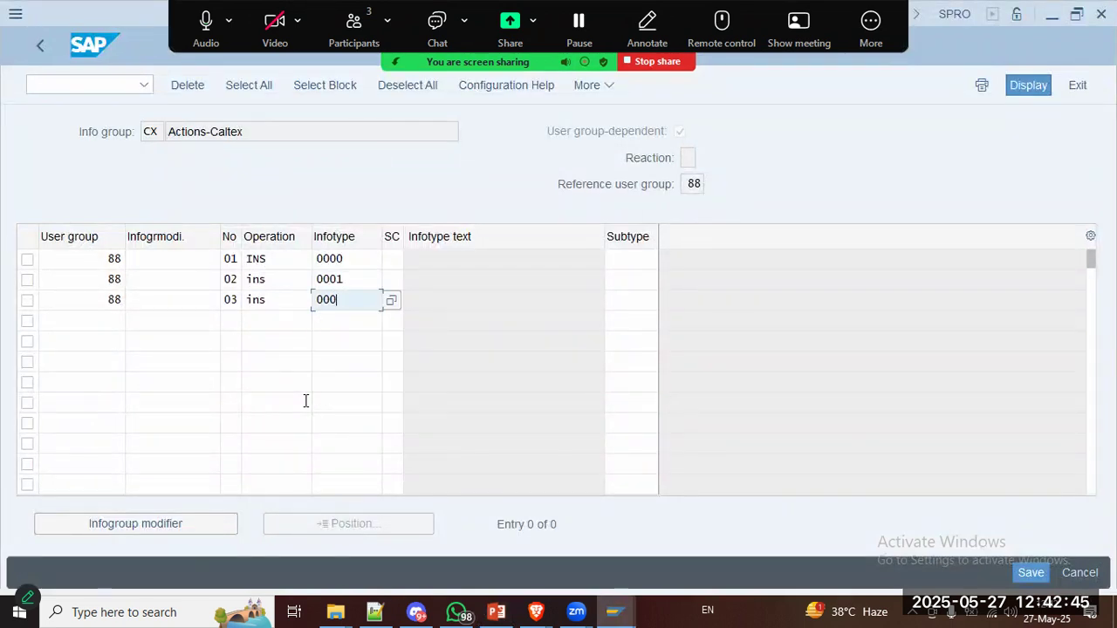
type("2")
Step: Start a fourth infogroup row with user group 88 and number 04
key("shift+Tab")
key("shift+Tab")
key("shift+Tab")
key("shift+Tab")
key("shift+Tab")
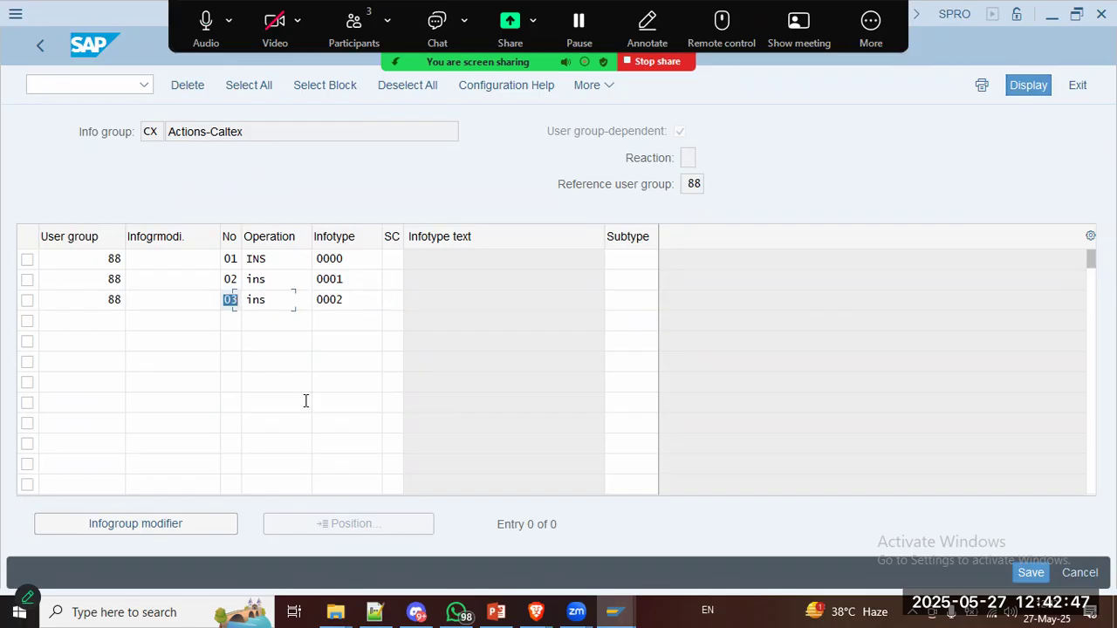
key("Down")
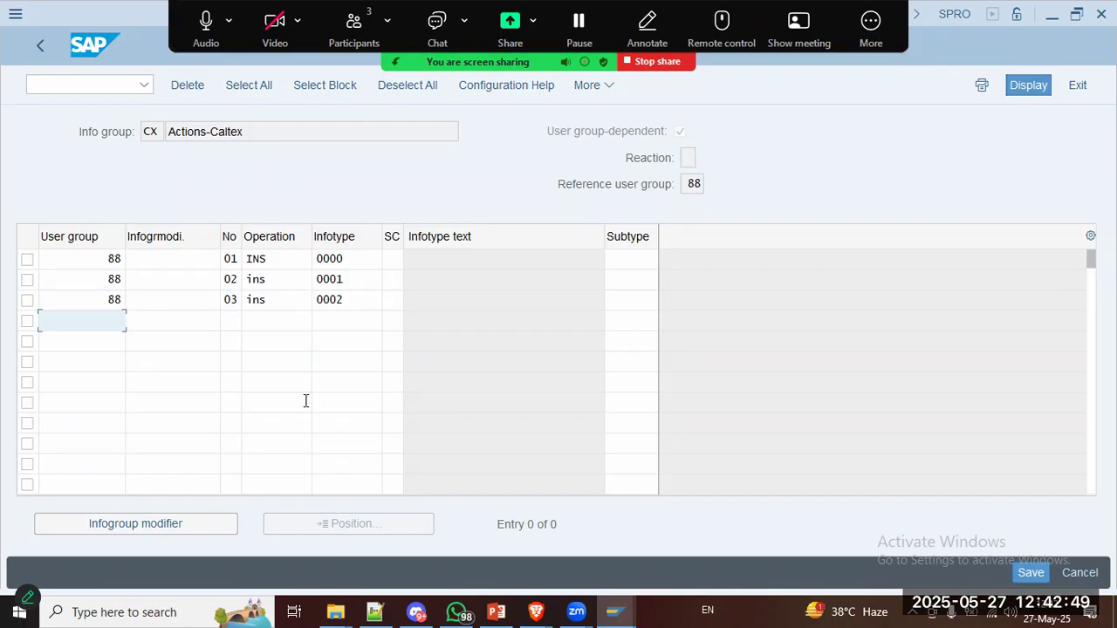
type("88")
key("Tab")
key("Tab")
type("04")
key("Tab")
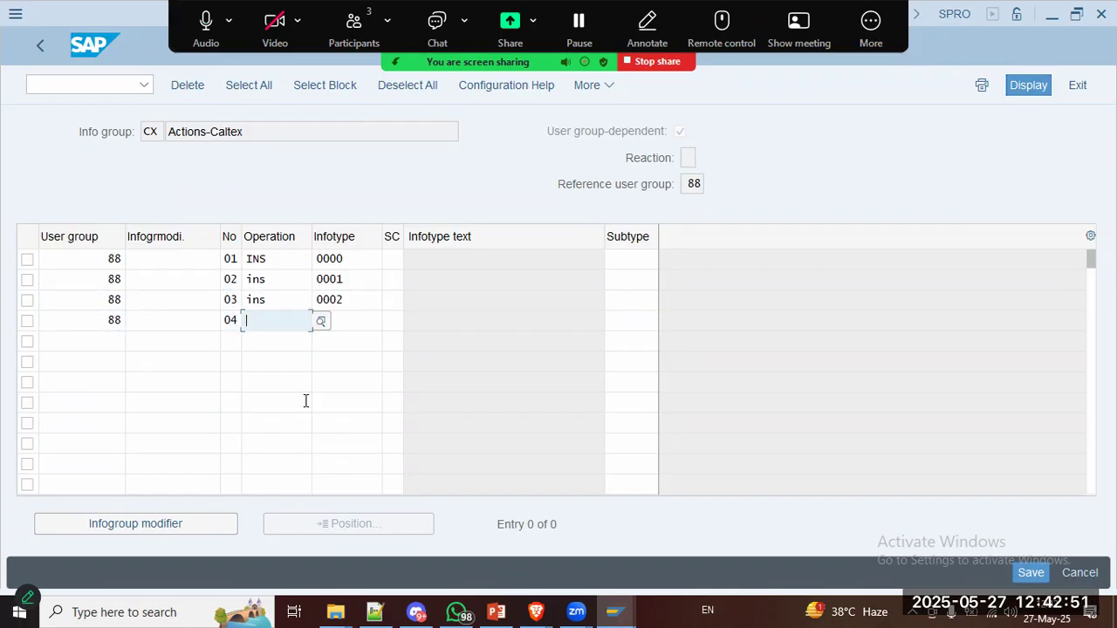
Step: Complete row 04 with the operation ins and infotype 0006 from the PowerPoint notes
type("ins")
key("Tab")
key("alt+Tab")
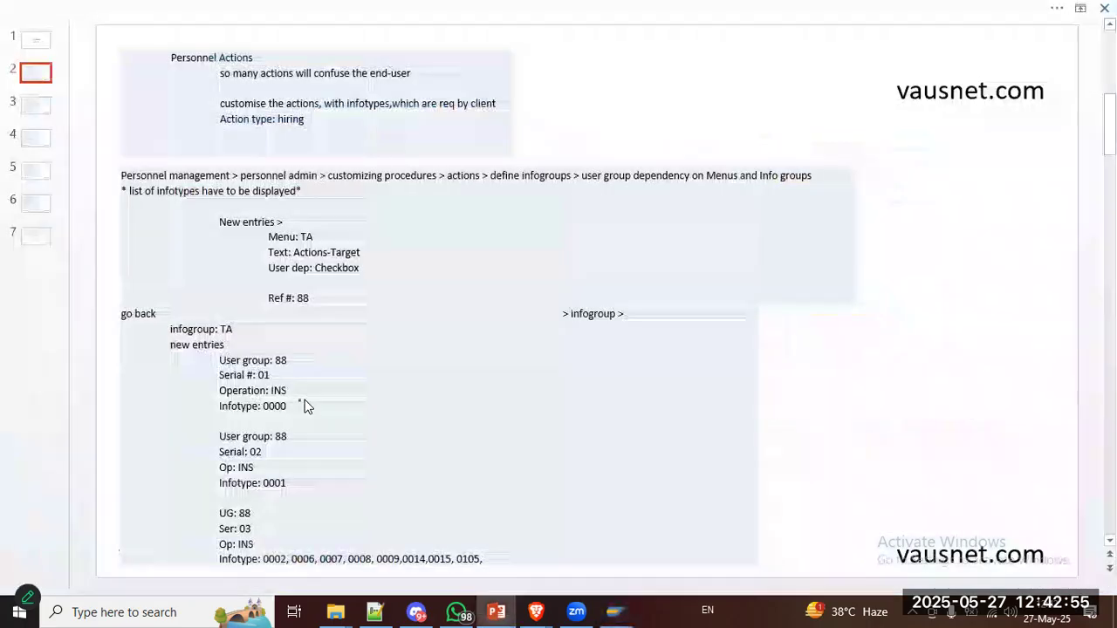
key("alt+Tab")
type("0006")
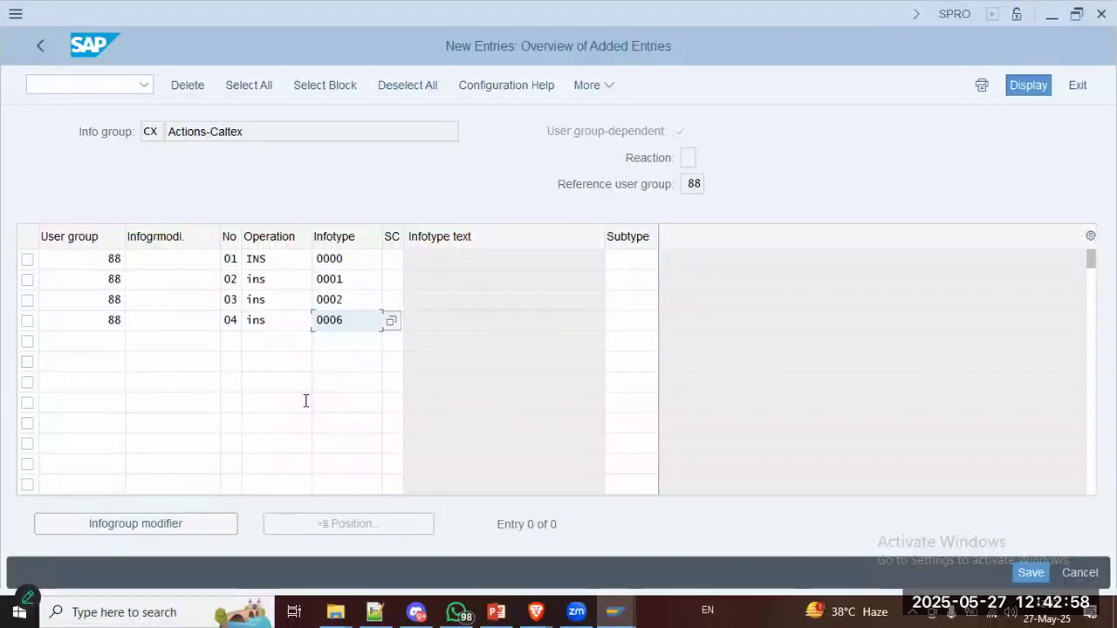
Step: Following the PowerPoint notes, enter infotypes 0007, 0008 and 0009 in the three rows below row 04
key("Down")
type("0007")
key("Down")
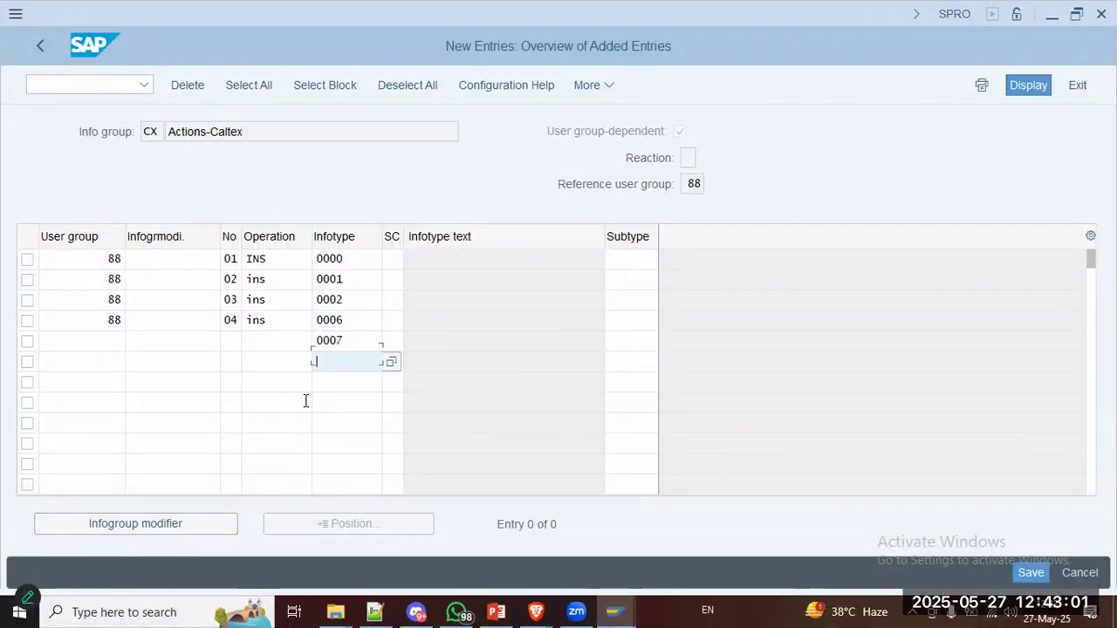
key("alt+Tab")
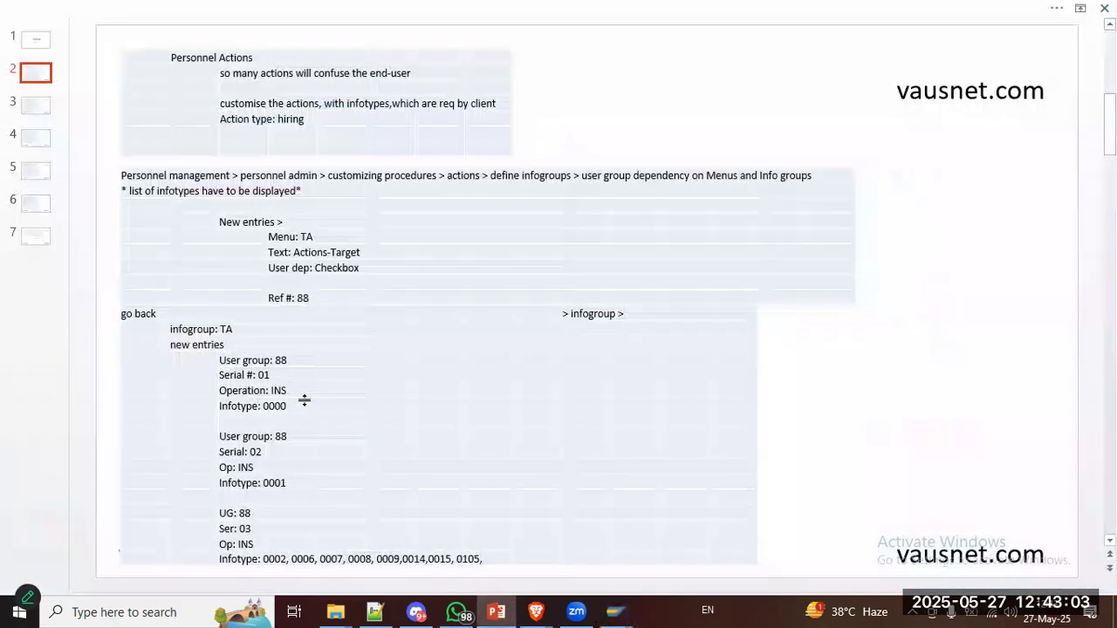
key("alt+Tab")
type("0008")
key("Down")
type("0")
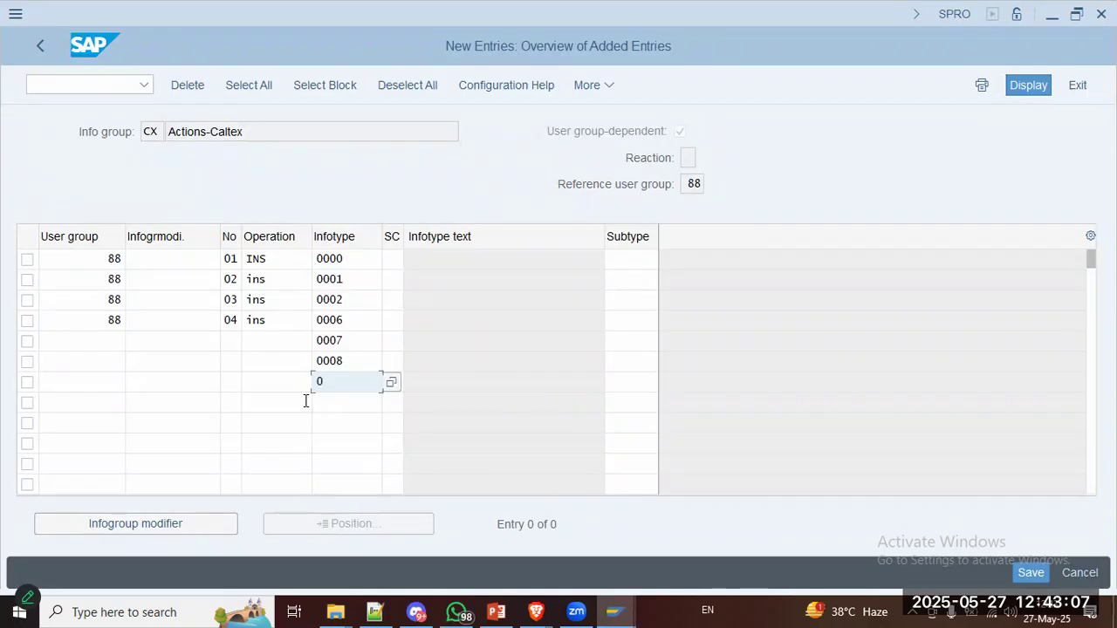
Step: Enter the remaining infotypes from the PowerPoint notes, 0014, 0015 and 0105, in the next three rows
key("Down")
type("0014")
key("Down")
key("alt+Tab")
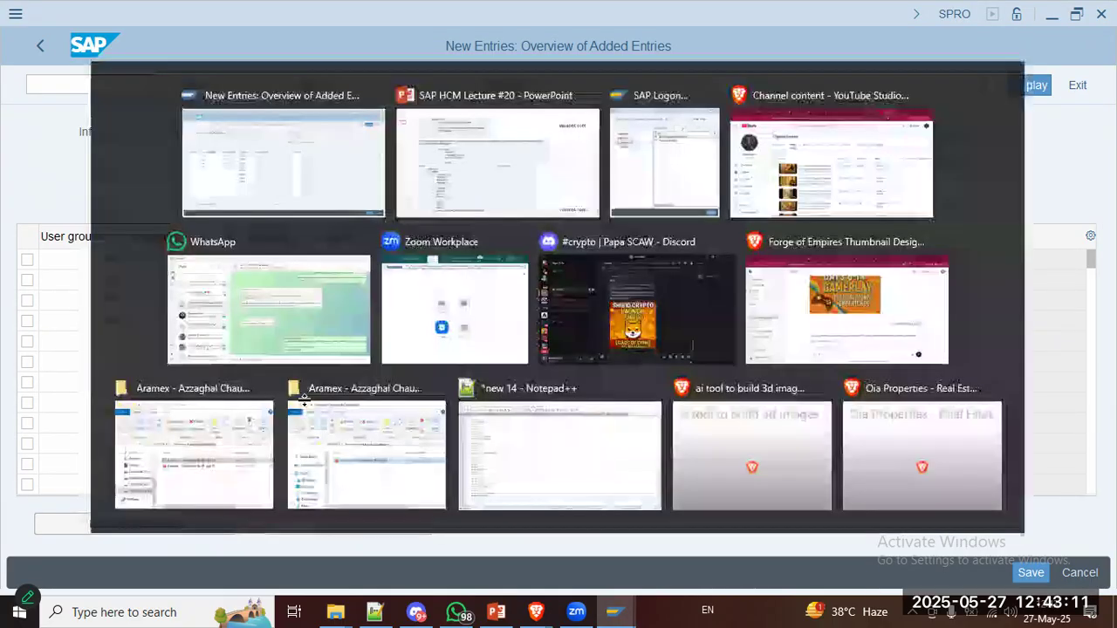
key("alt+Tab")
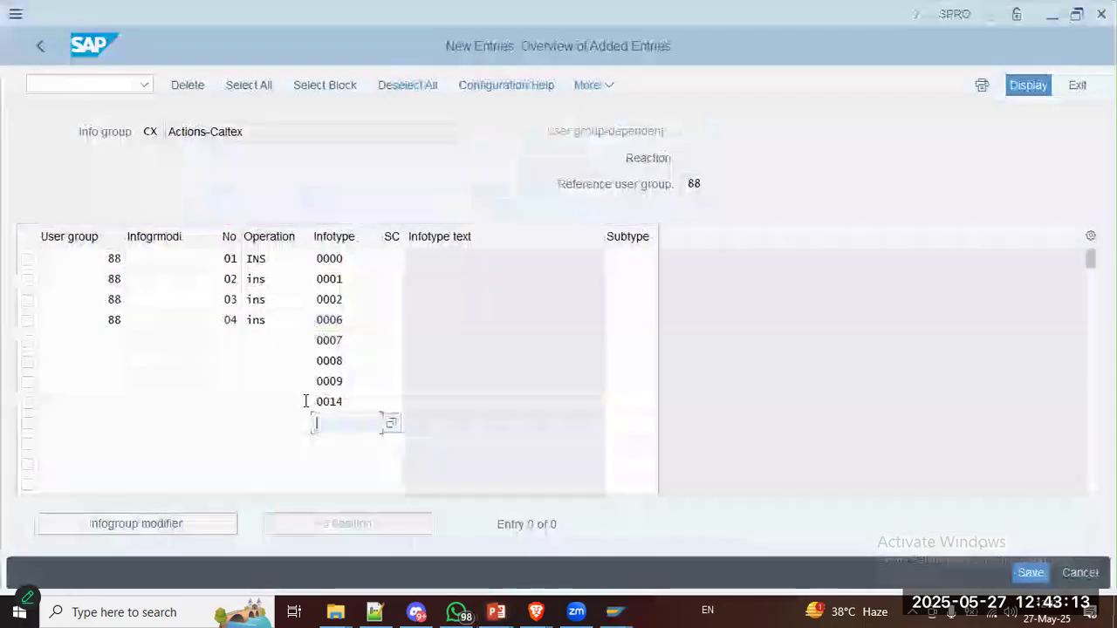
type("0015")
key("Down")
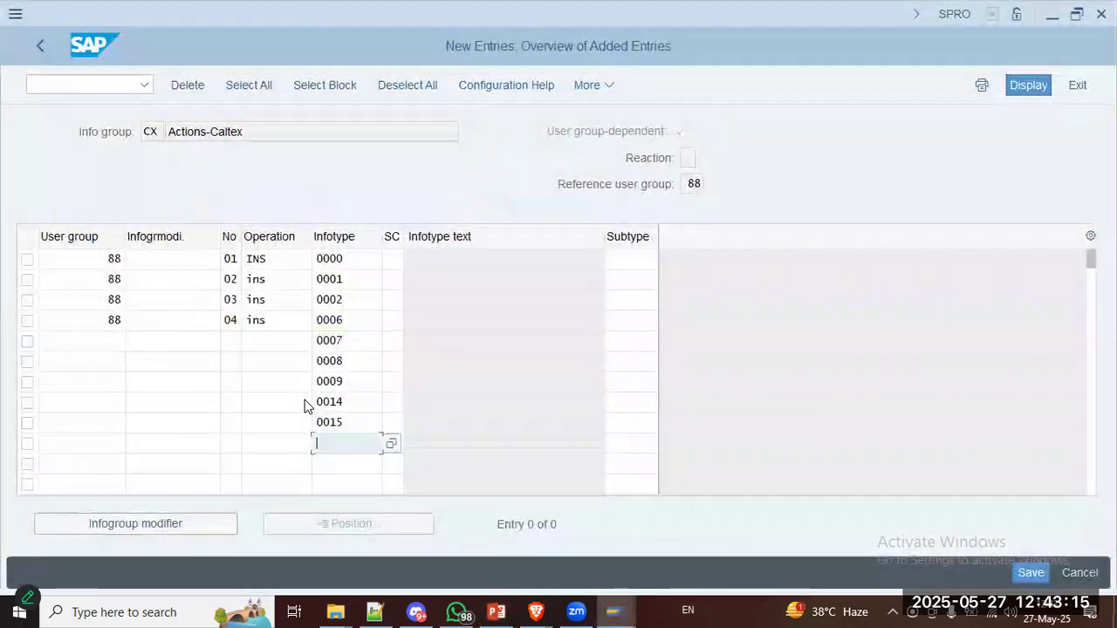
type("010")
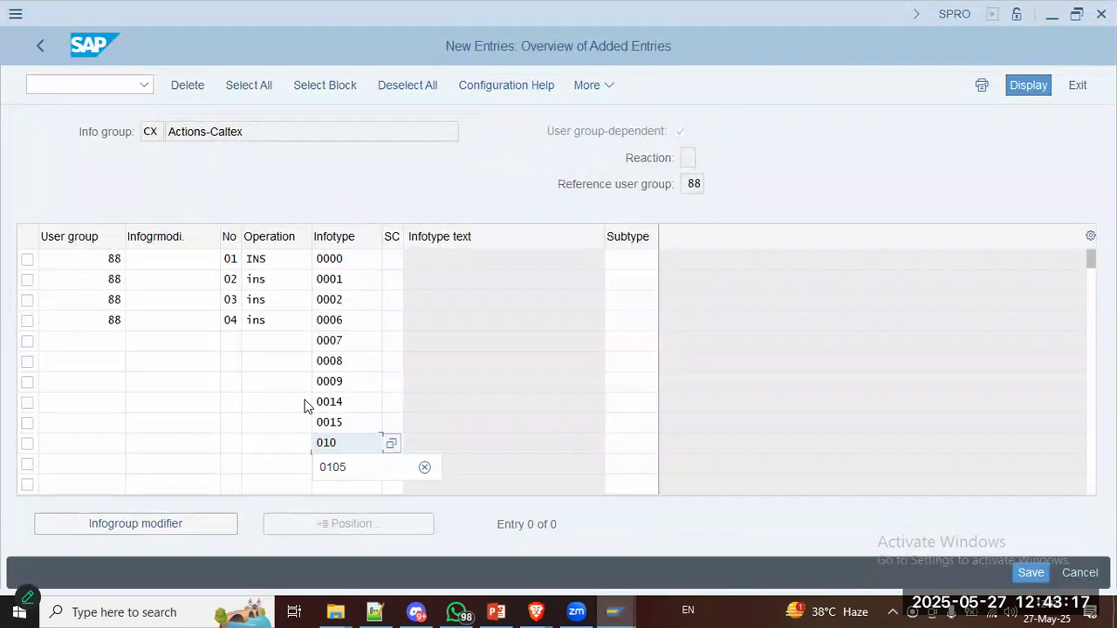
key("alt+Tab")
key("alt+Tab")
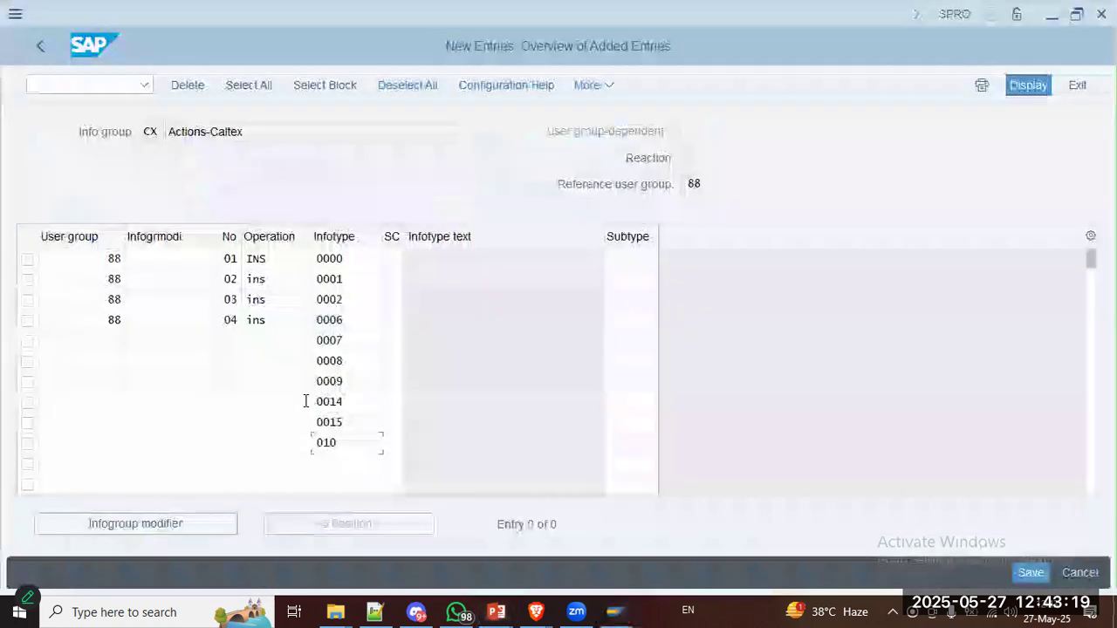
type("5")
Step: Enter user group 88 for the six rows with infotypes 0007 through 0105
key("Up")
key("Up")
key("Up")
key("Up")
key("Up")
key("shift+Tab")
key("shift+Tab")
key("shift+Tab")
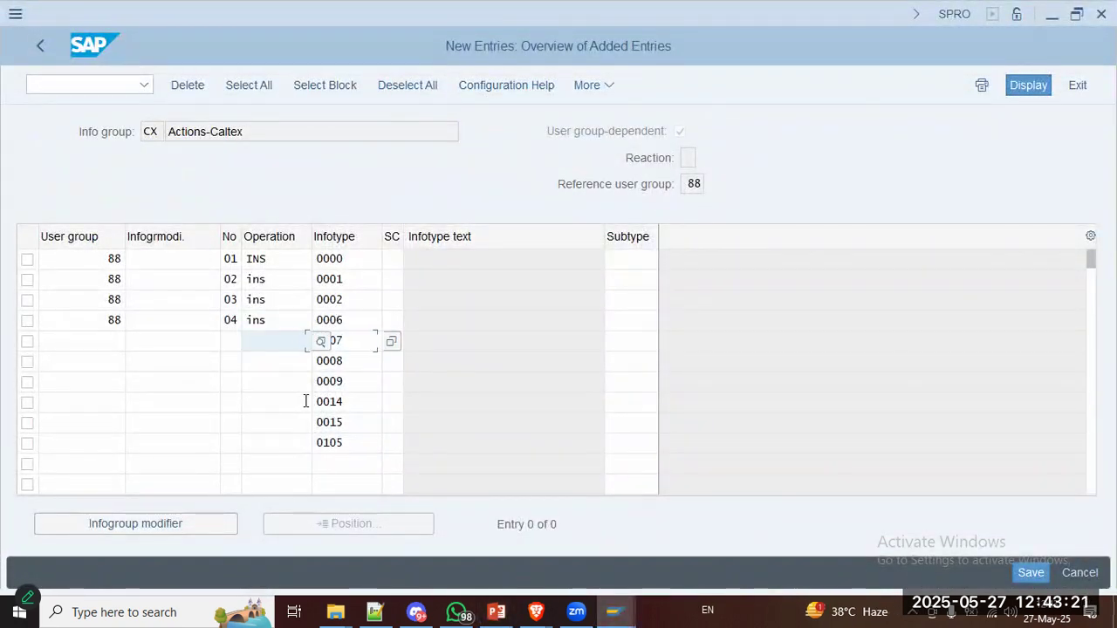
type("8")
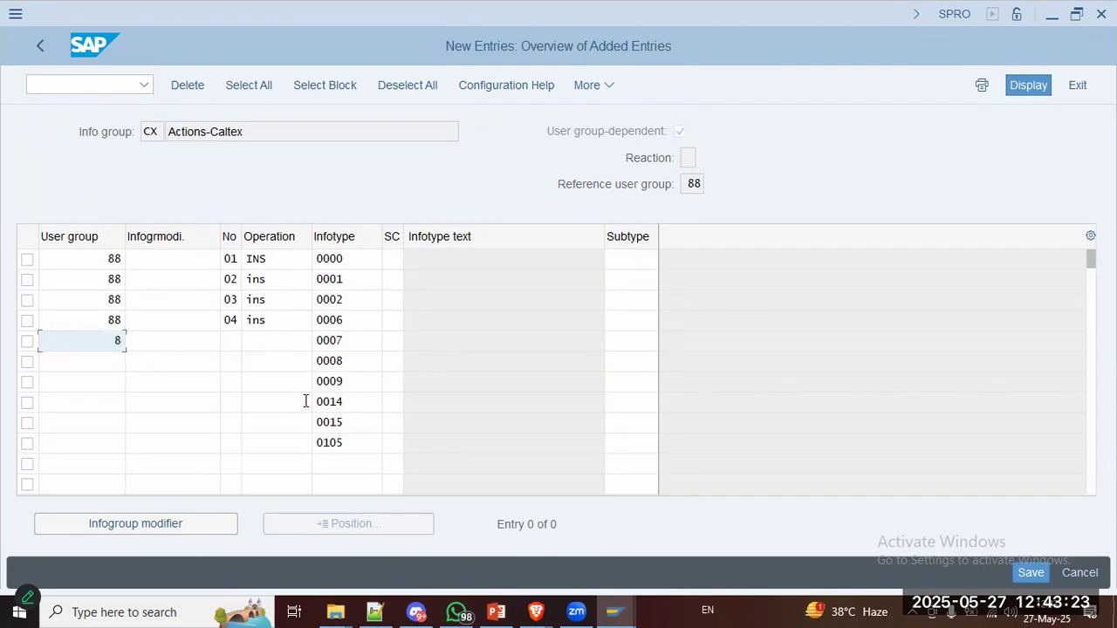
type("8")
key("Down")
type("88")
key("Down")
type("8")
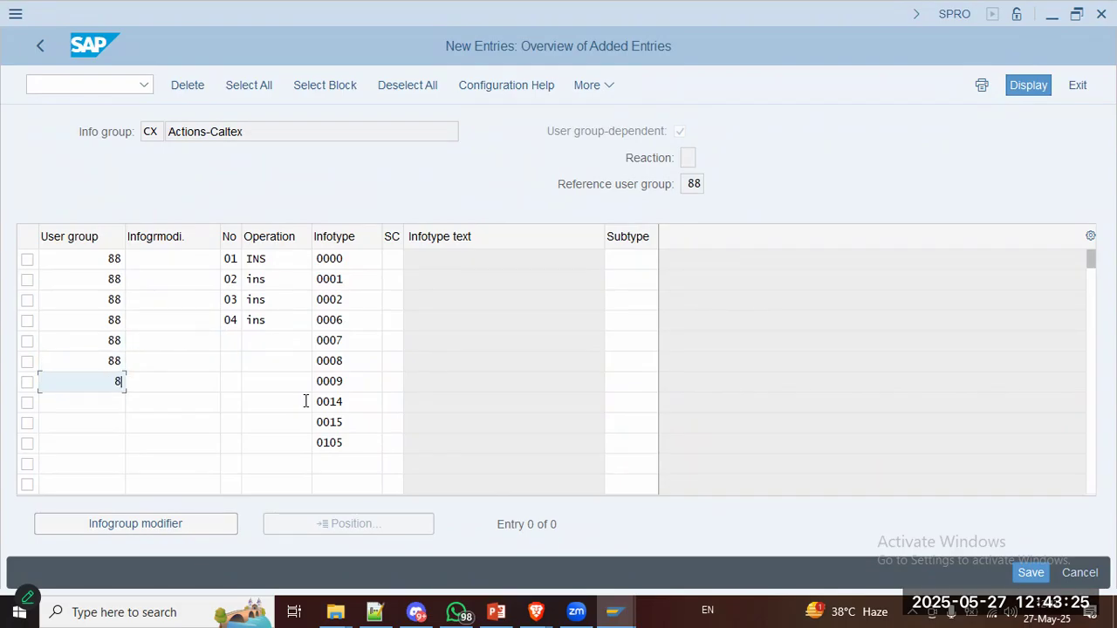
type("8")
key("Down")
type("88")
key("Down")
type("88")
key("Down")
type("88")
Step: Number the six rows with infotypes 0007 through 0105 consecutively from 05 to 10
key("Tab")
key("Up")
key("Up")
key("Up")
key("Up")
key("Up")
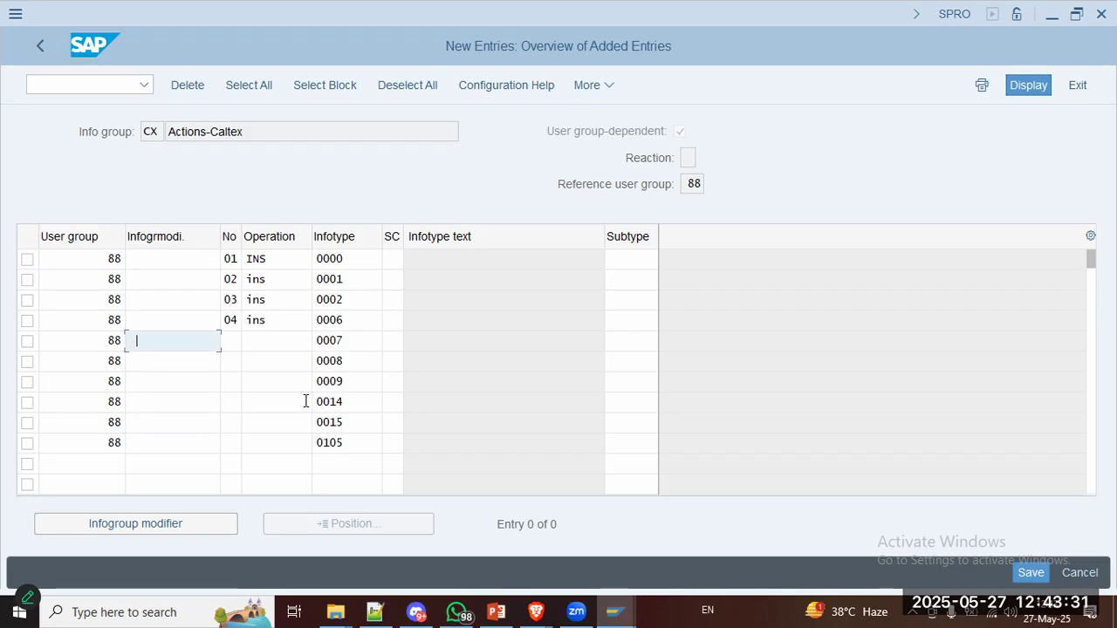
key("Tab")
type("05")
key("Down")
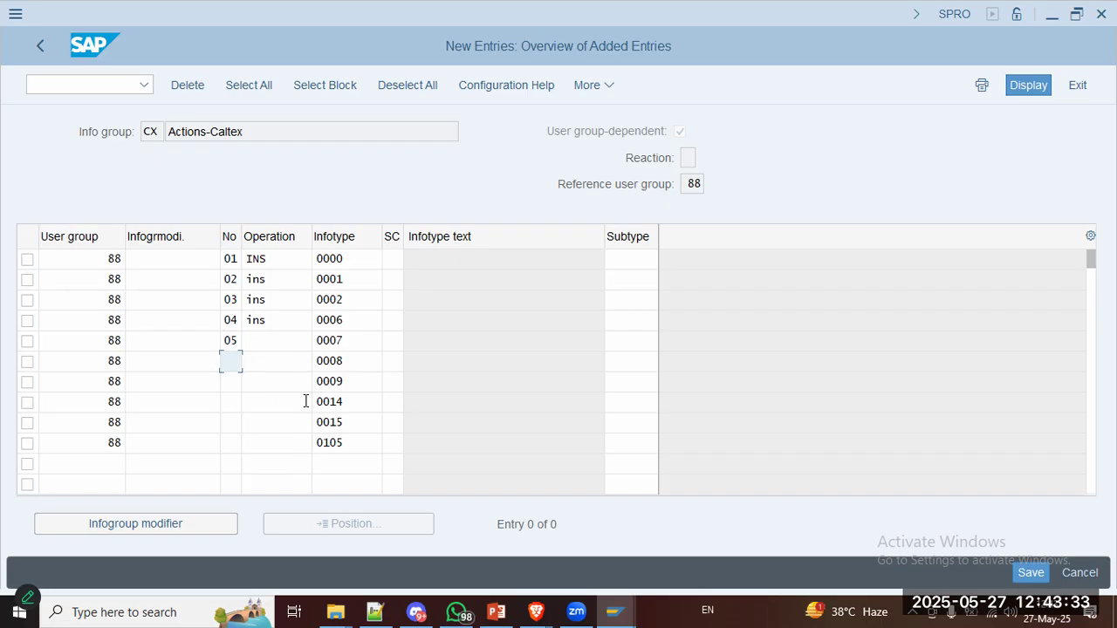
type("06")
key("Down")
type("07")
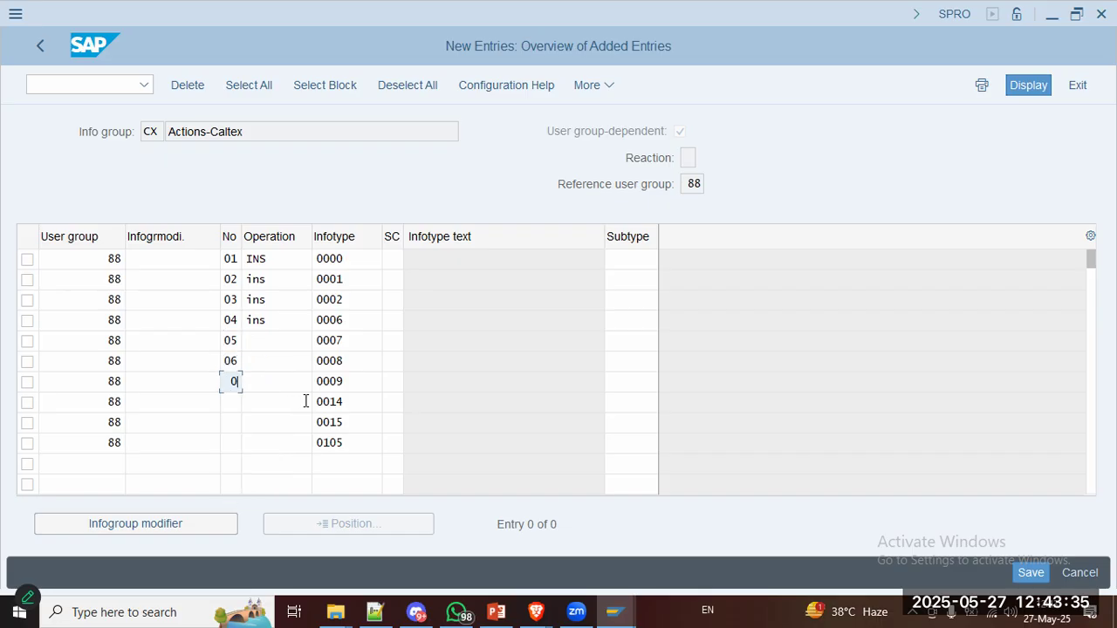
key("Down")
key("Down")
type("09")
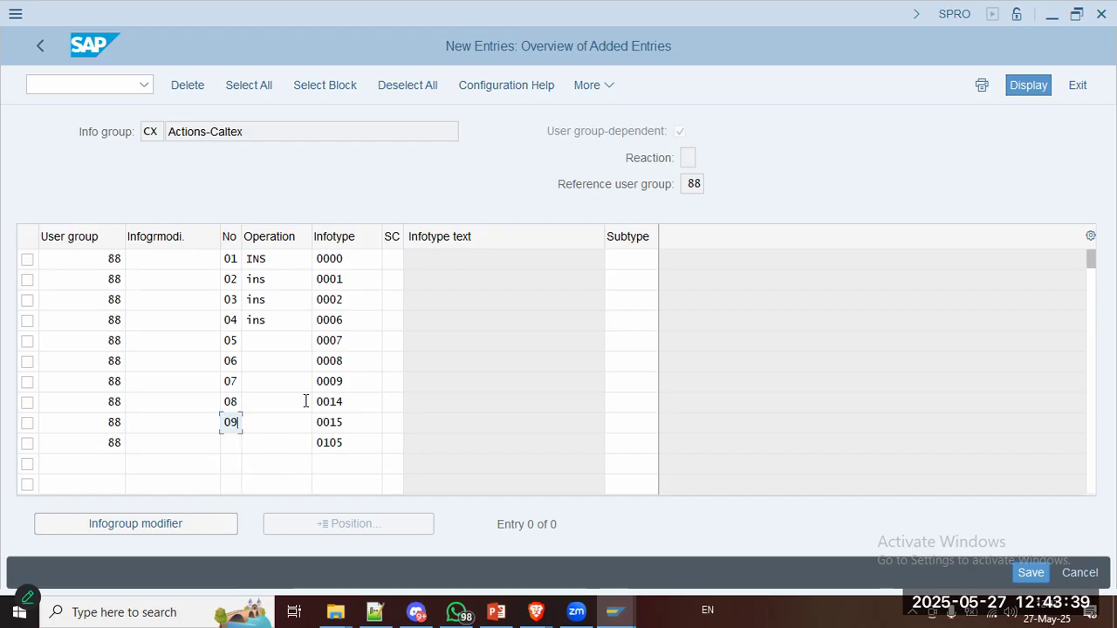
key("Down")
type("10")
Step: Set the operation of row 05 to ins
key("Up")
key("Up")
key("Up")
key("Up")
key("Up")
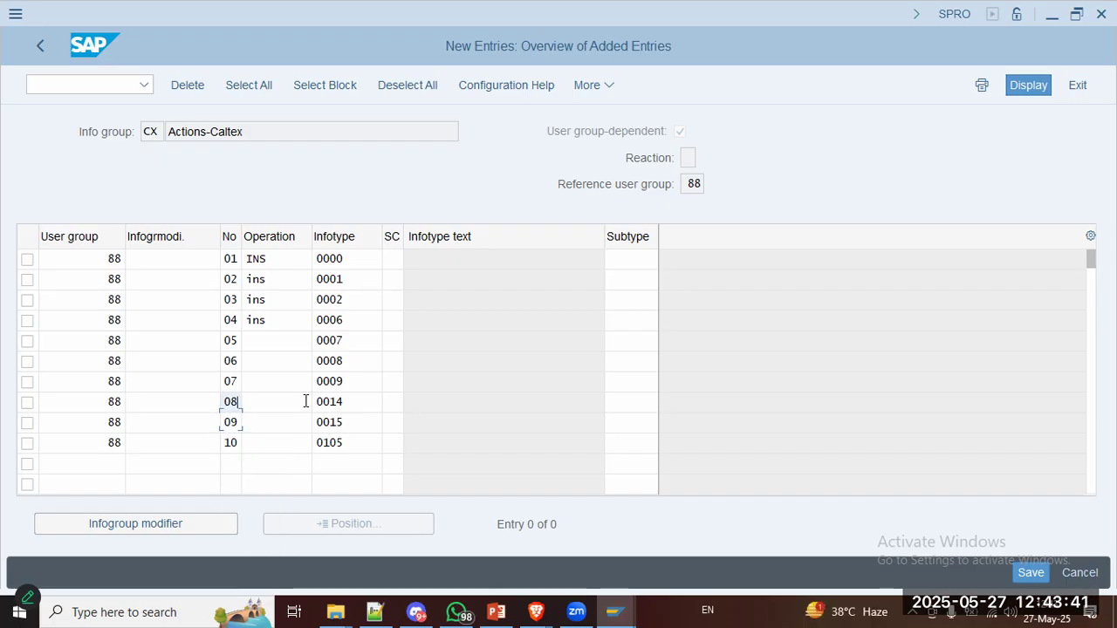
key("Tab")
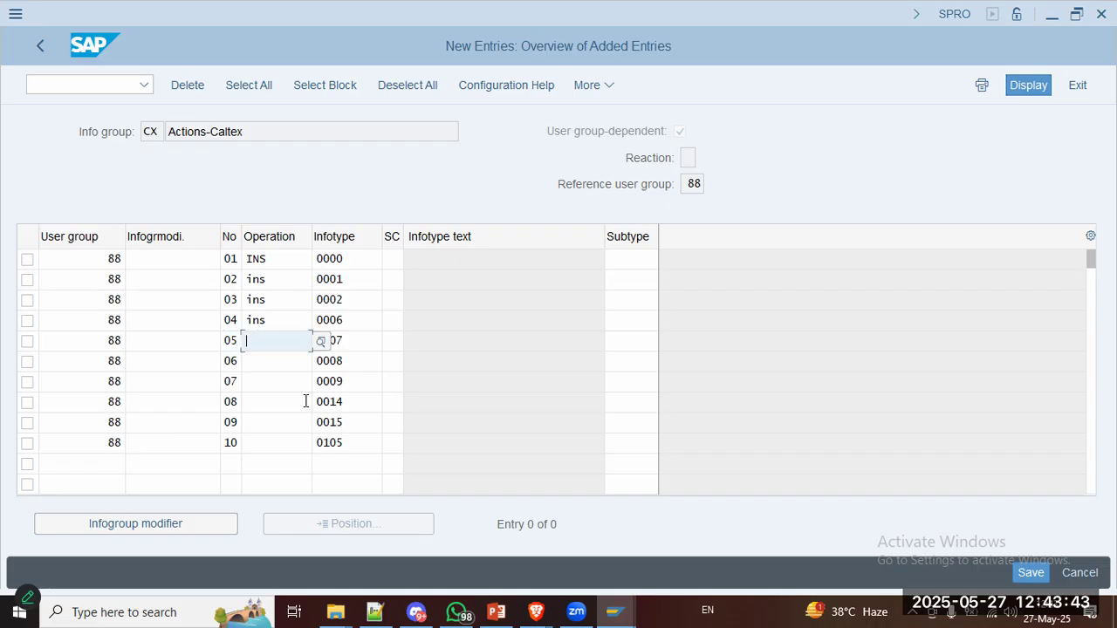
type("ins")
key("Down")
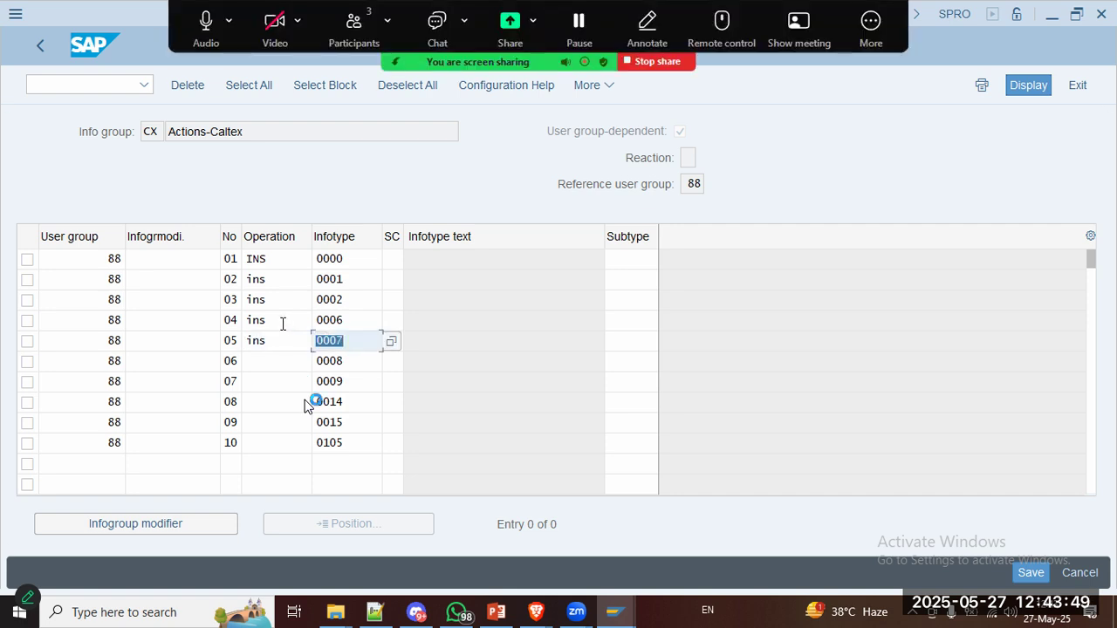
Step: Copy the operation ins from row 04 into rows 06 to 10 and validate the entries
left_click(283, 322)
key("ctrl+c")
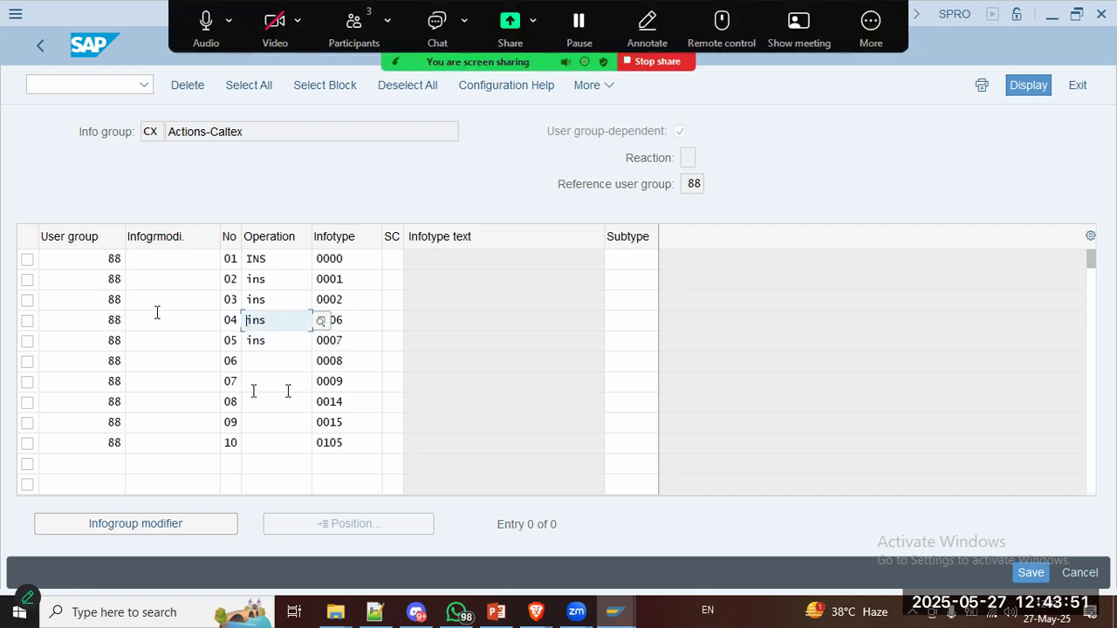
left_click(267, 362)
key("ctrl+v")
key("Down")
key("ctrl+v")
key("Down")
key("ctrl+v")
key("Down")
key("ctrl+v")
key("Down")
key("ctrl+v")
key("Return")
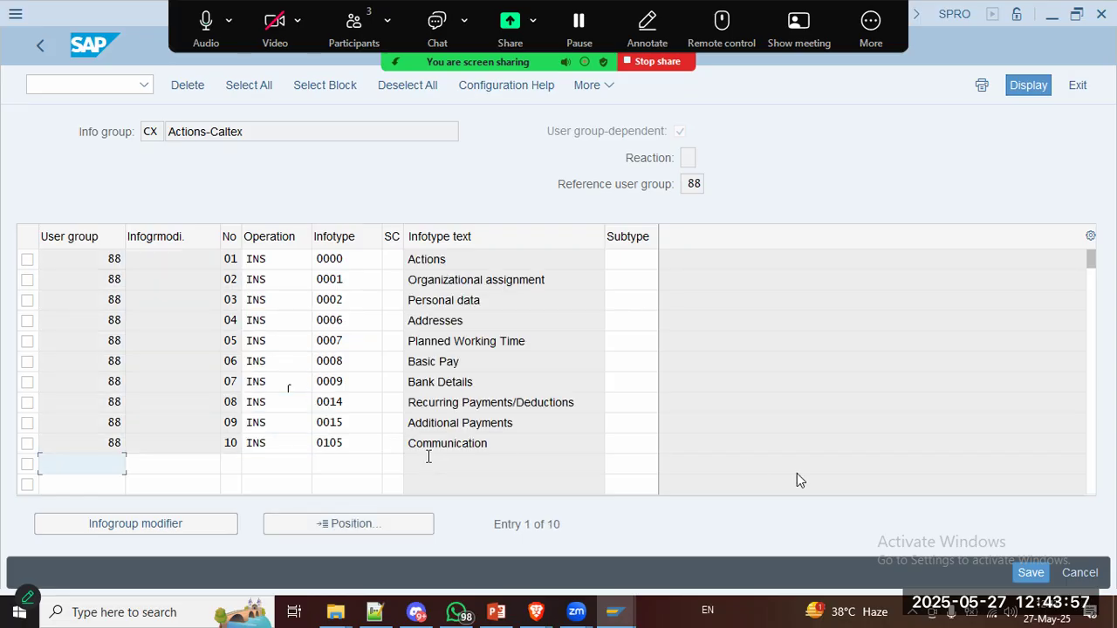
left_click(462, 279)
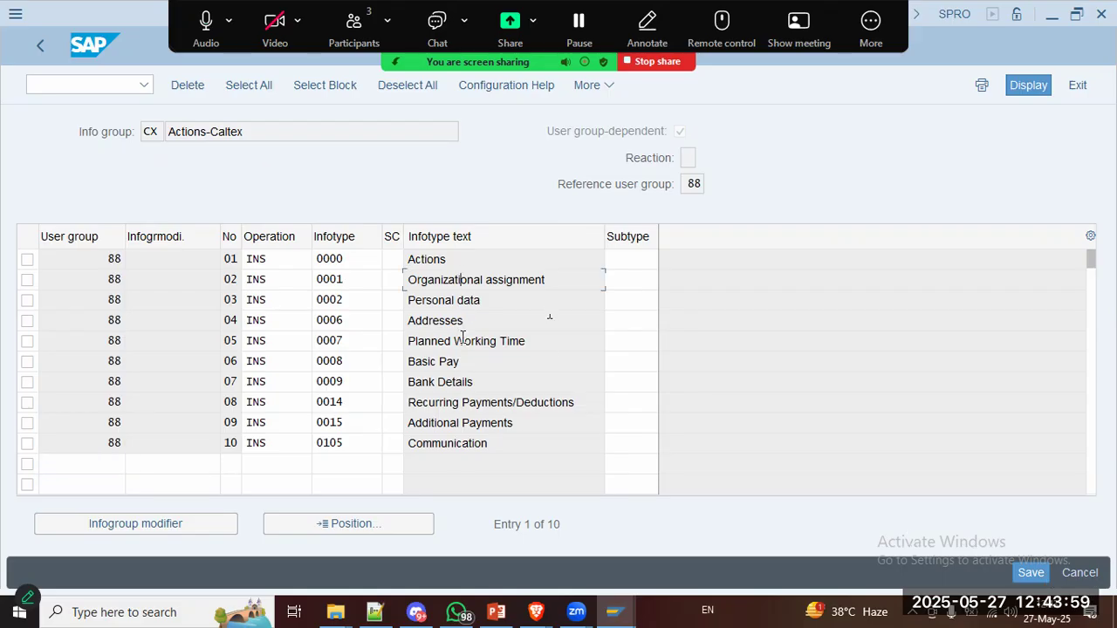
left_click(465, 299)
left_click(525, 425)
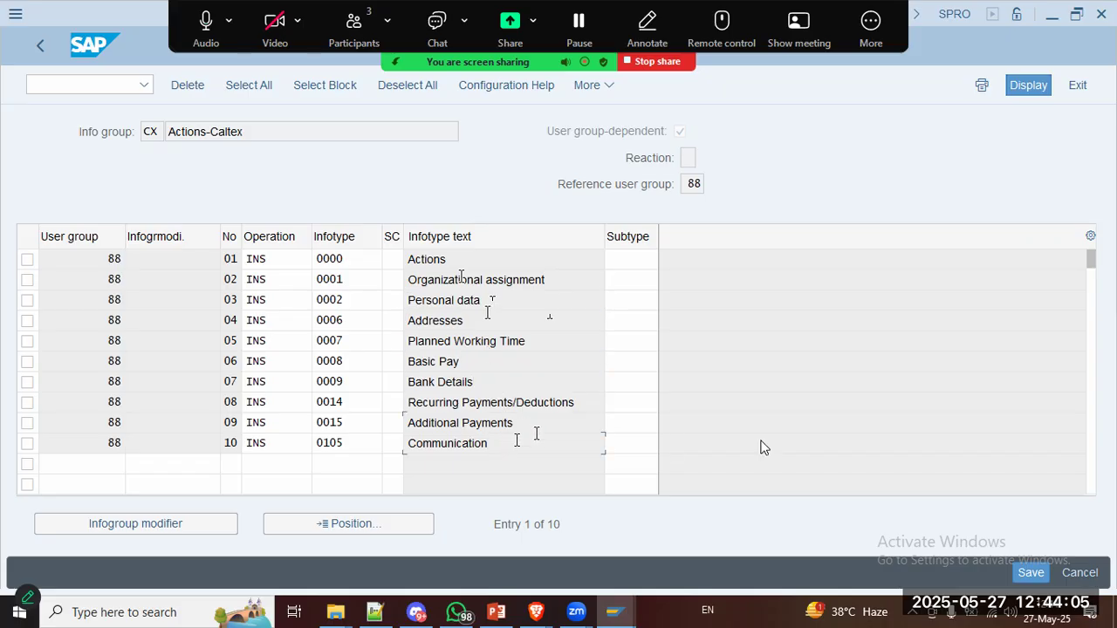
Step: Save the infogroup entries and record them in the proposed CALTEX - HCM Config customizing request
left_click(1036, 572)
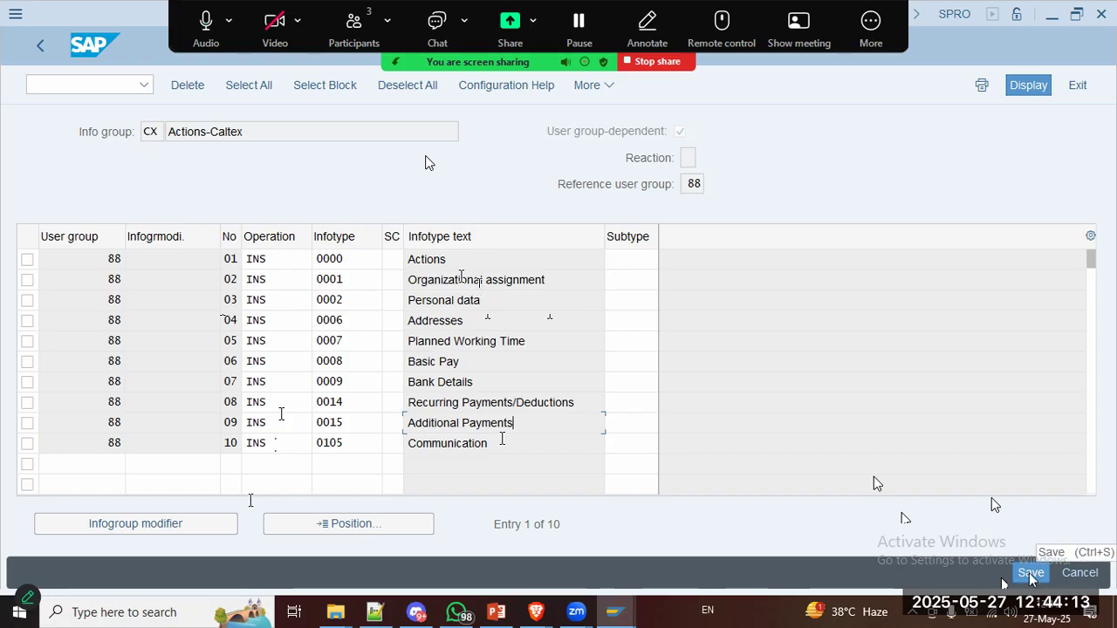
left_click(1031, 572)
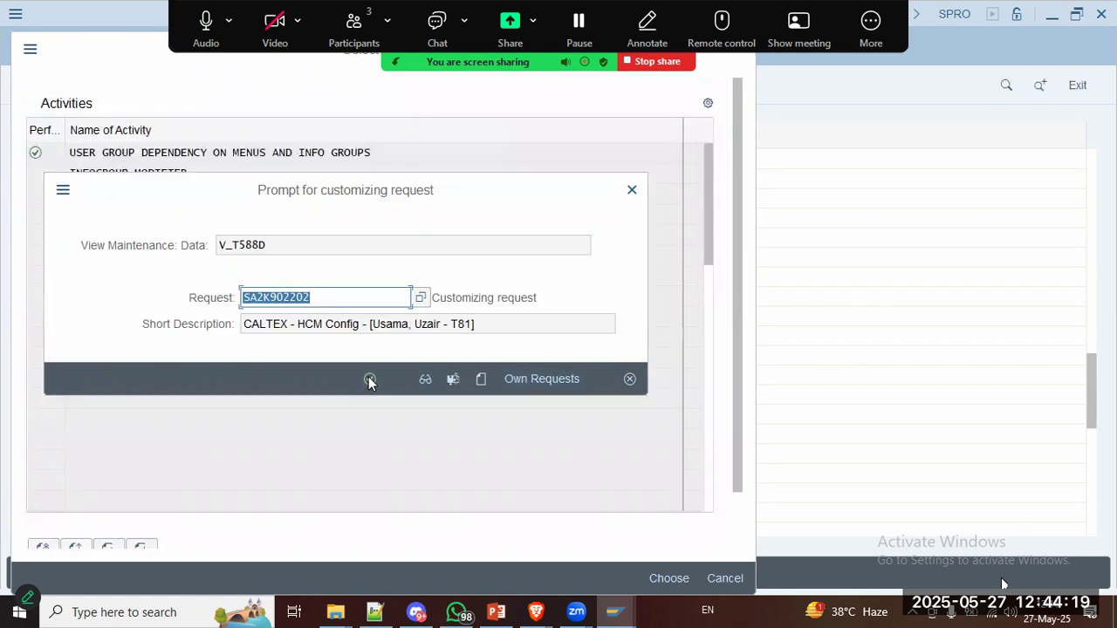
left_click(369, 380)
Step: Switch to the PowerPoint notes and read slide 3 on setting up personnel action types
left_click(494, 611)
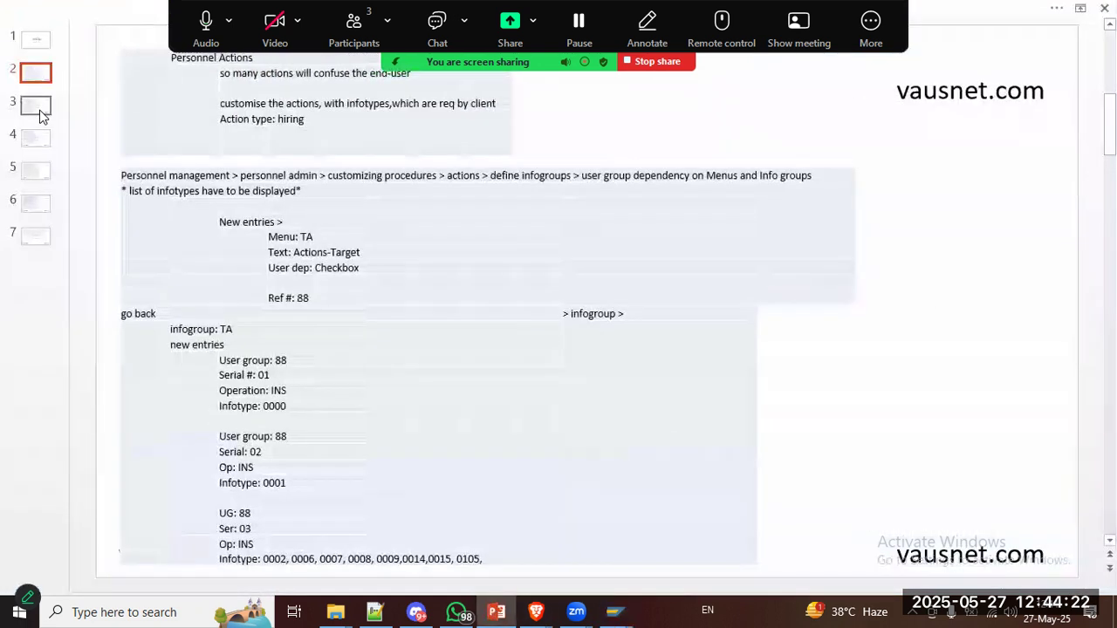
left_click(38, 109)
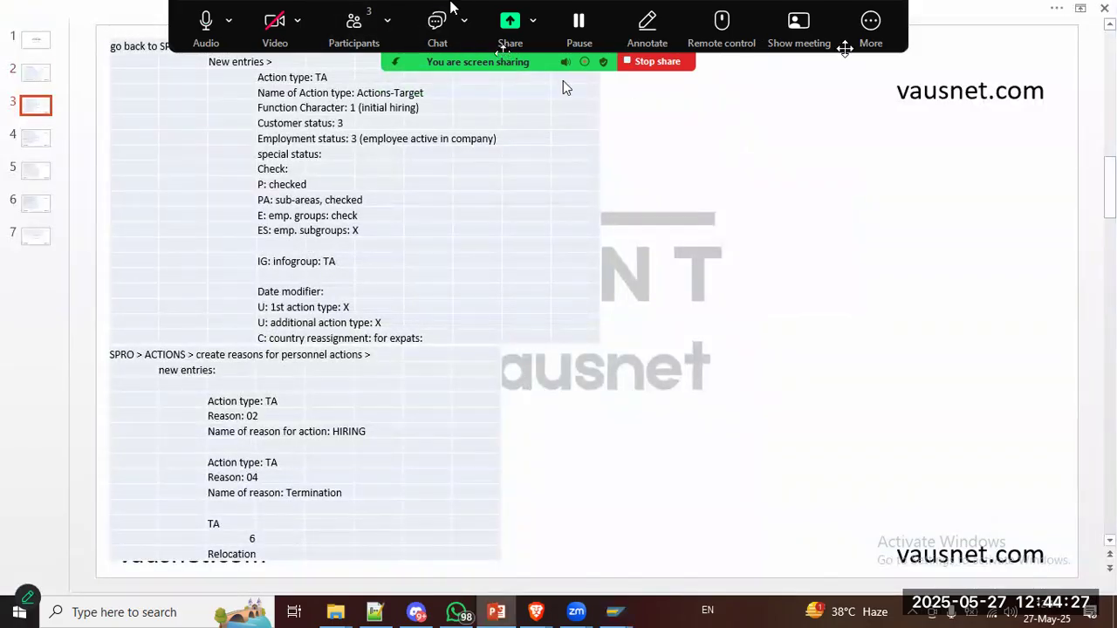
left_click_drag(845, 49, 1053, 48)
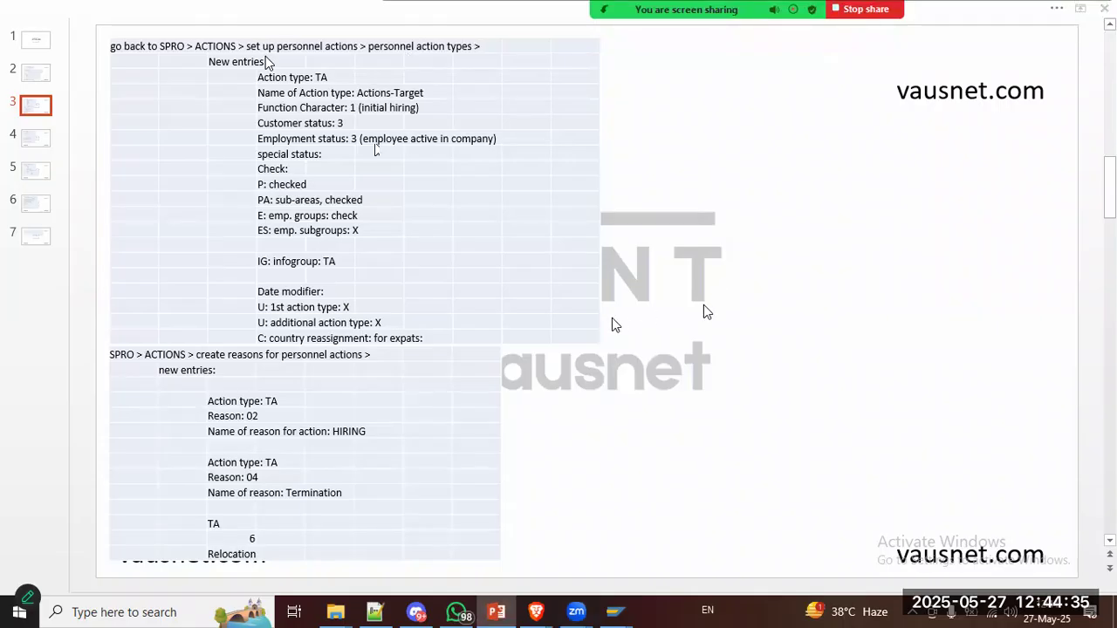
Step: Switch back to SAP and leave the infogroup customizing to return to the IMG structure
key("alt+Tab")
key("alt+Tab")
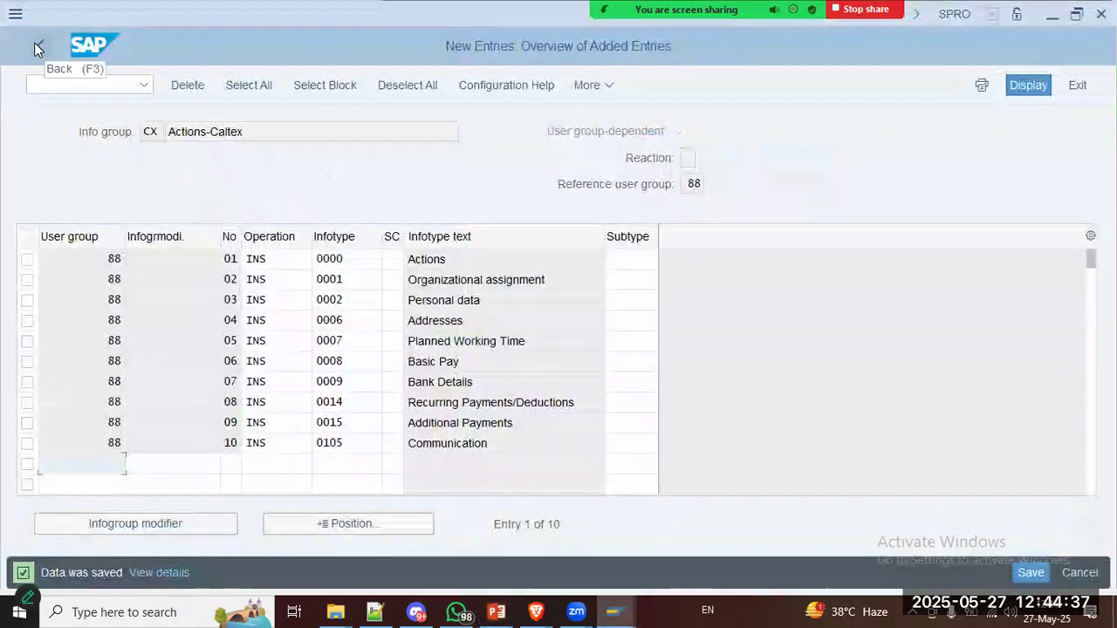
left_click(37, 46)
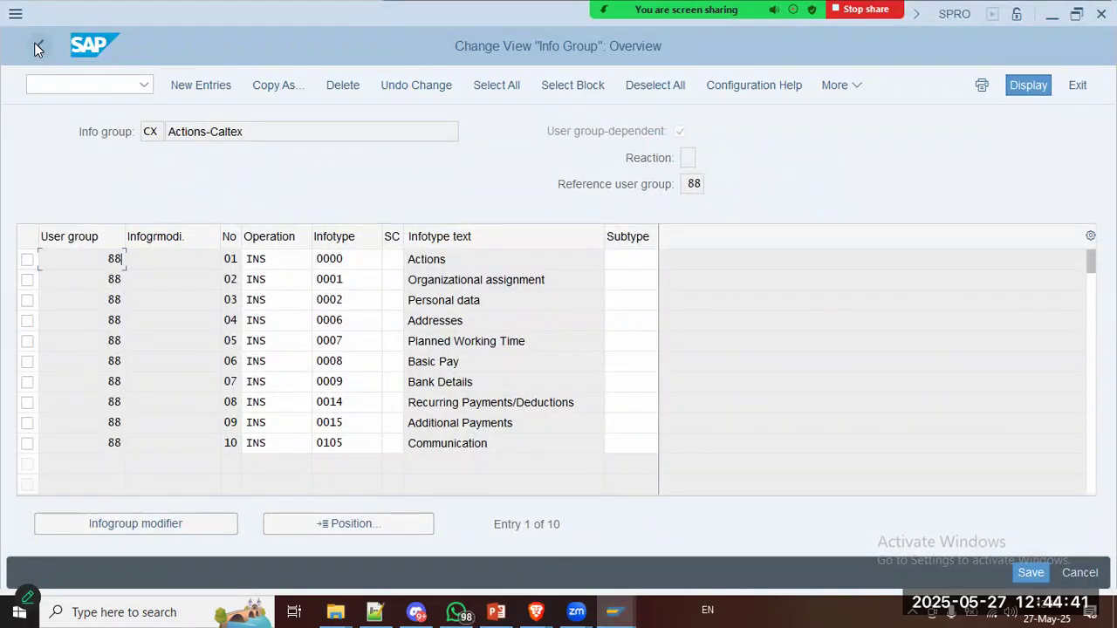
left_click(37, 47)
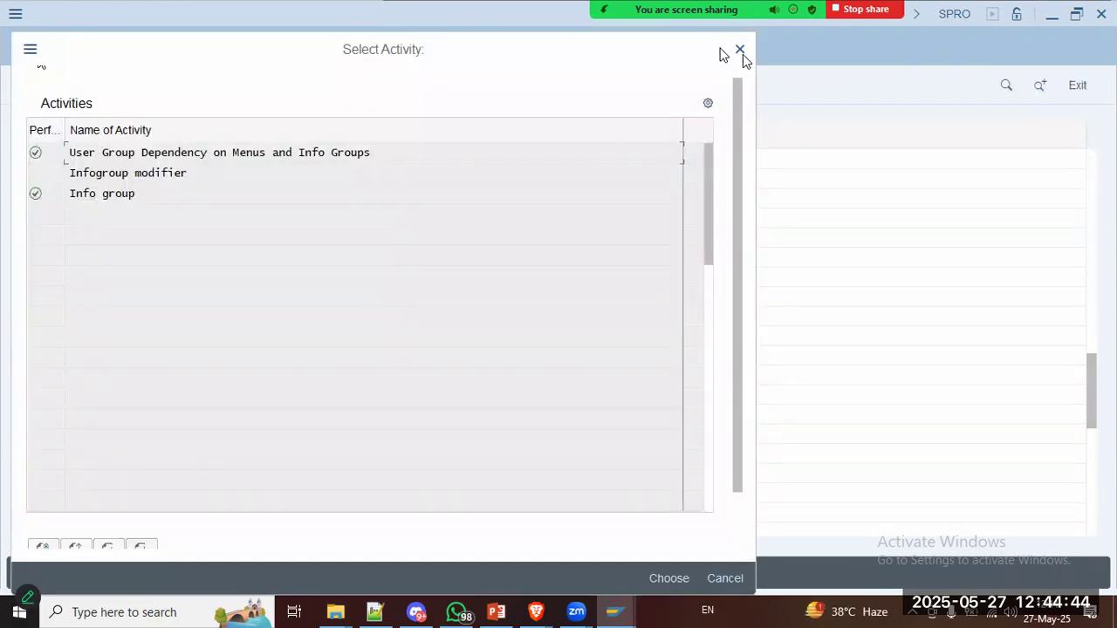
left_click(740, 51)
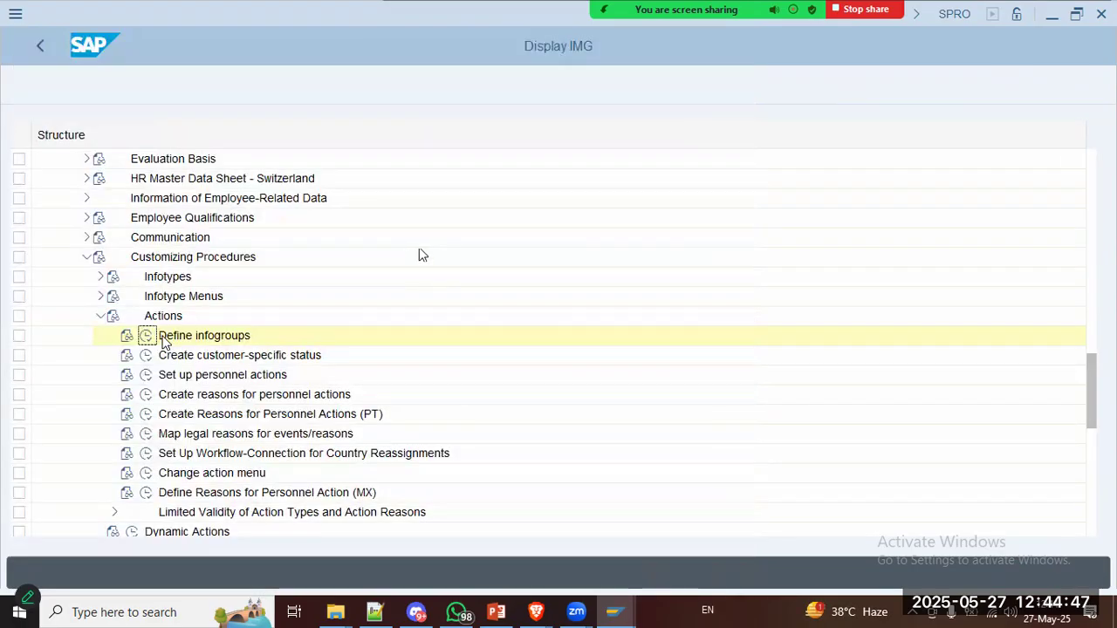
Step: Open the Personnel Action Types activity of Set up personnel actions, consulting the PowerPoint notes on slide 3
left_click(170, 377)
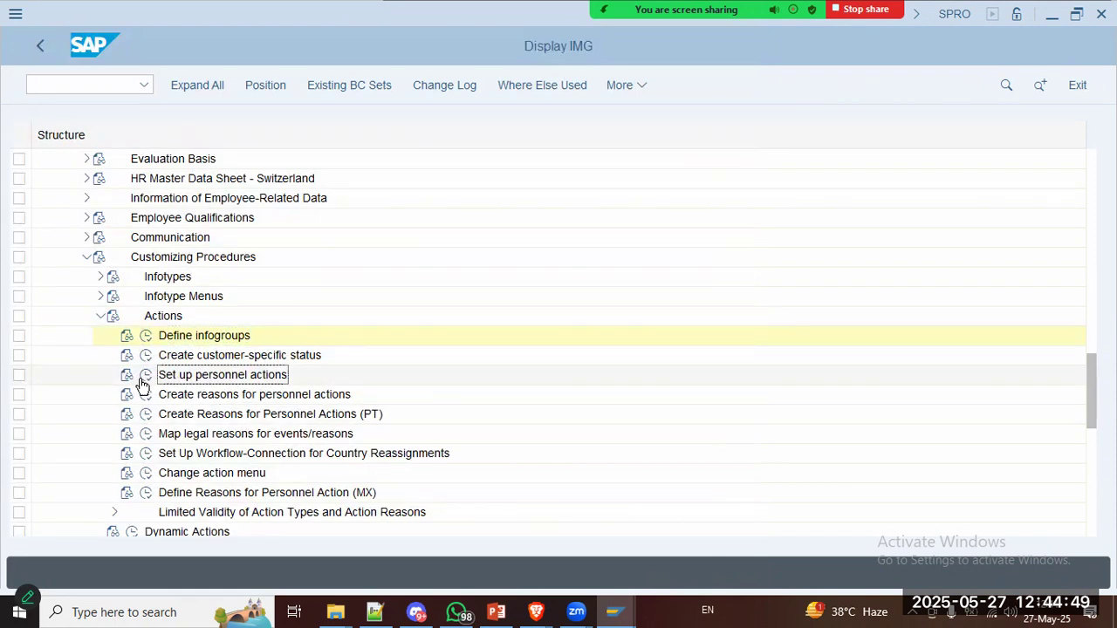
left_click(146, 376)
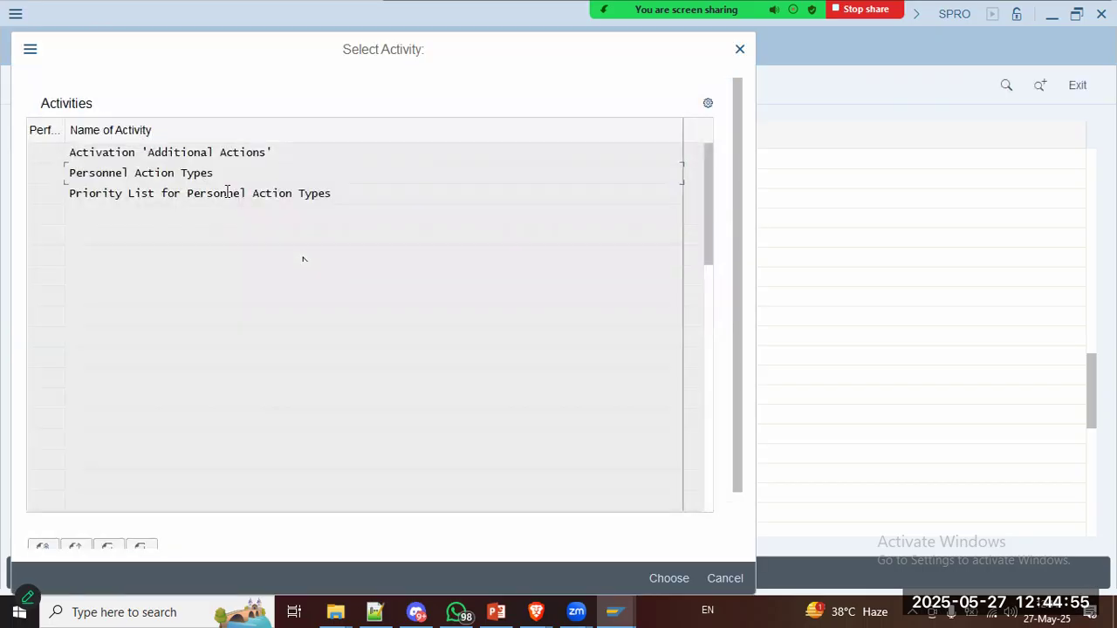
key("alt+Tab")
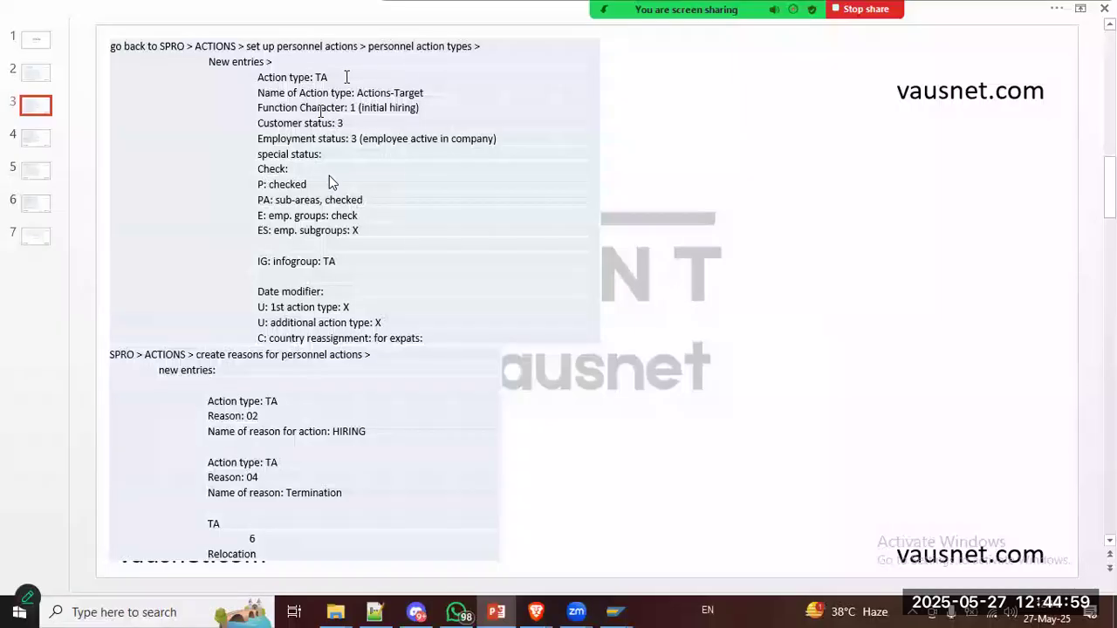
key("alt+Tab")
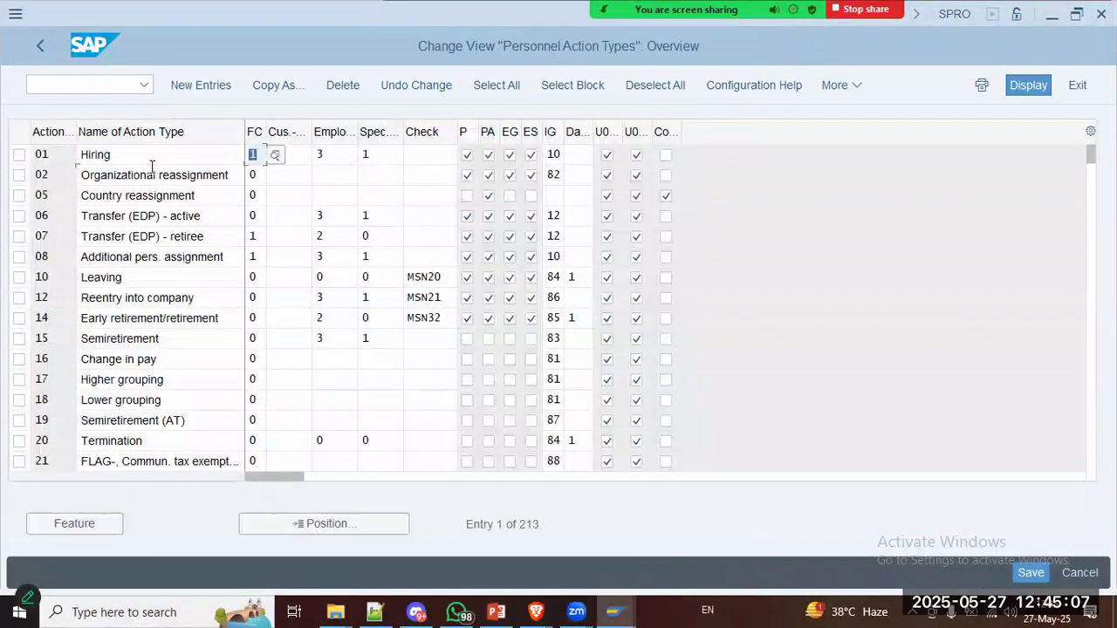
Step: Start new personnel action type entries and add action type cx with the name Actions-Caltex, following the PowerPoint notes
left_click(202, 85)
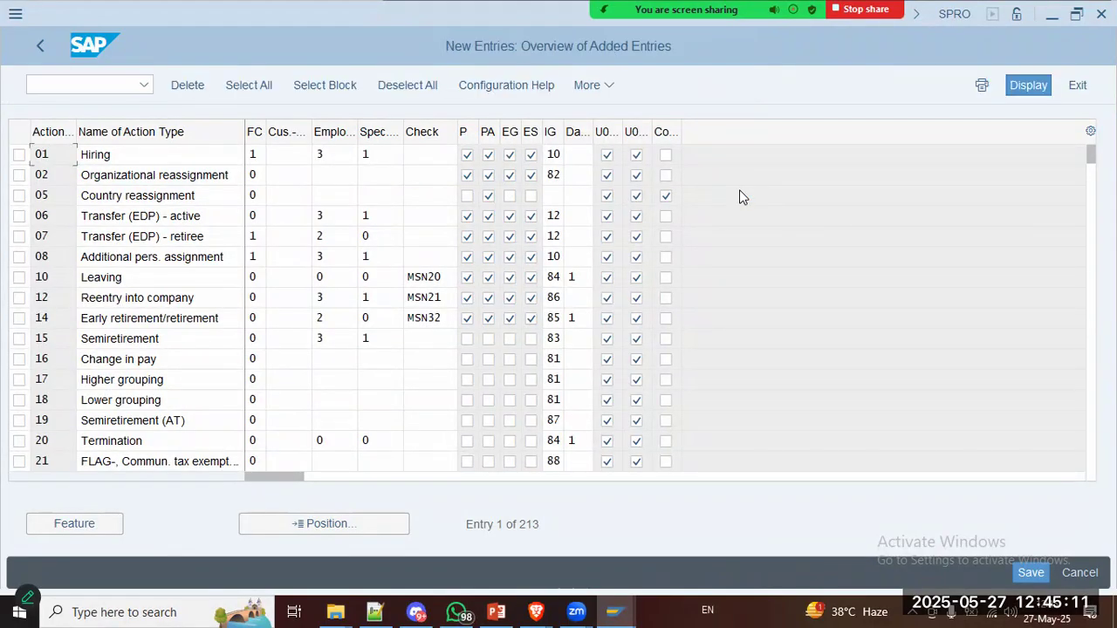
key("alt+Tab")
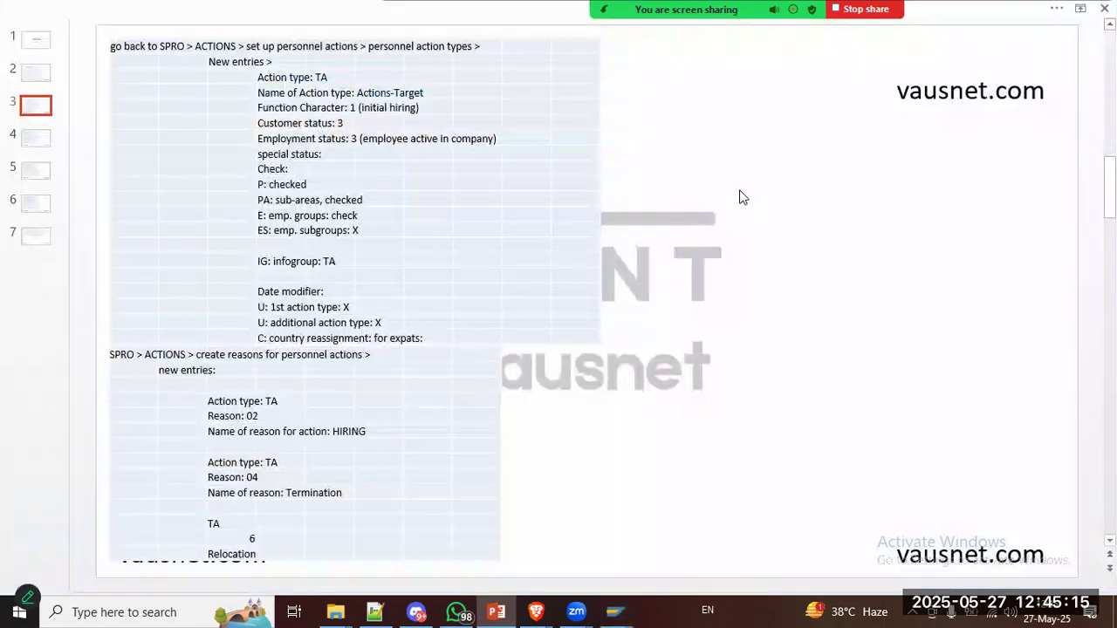
key("alt+Tab")
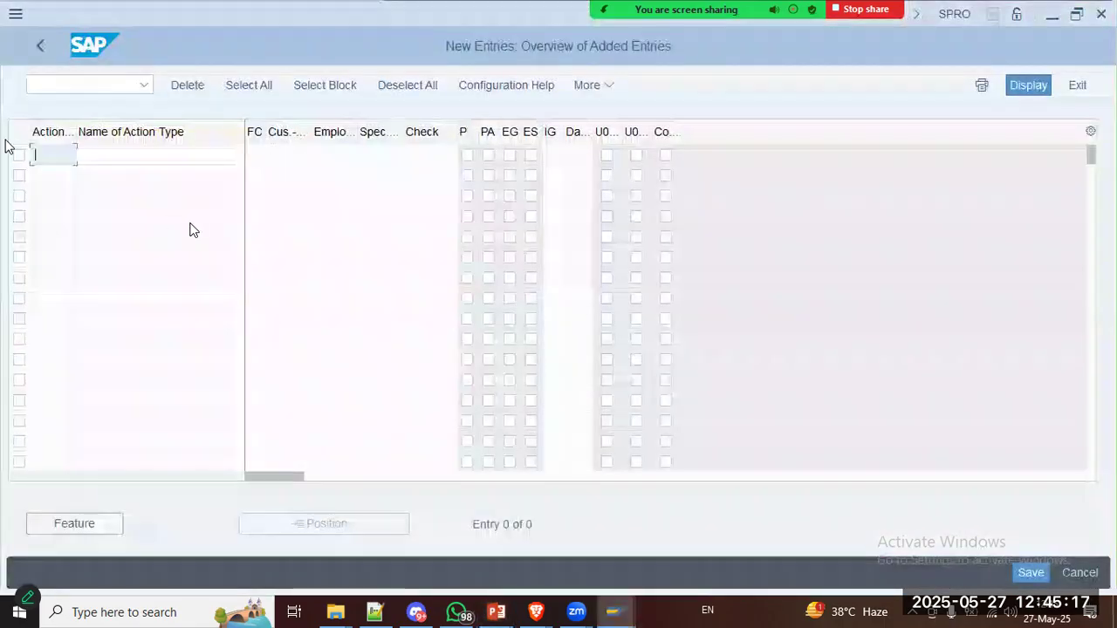
type("cx")
key("Tab")
key("alt+Tab")
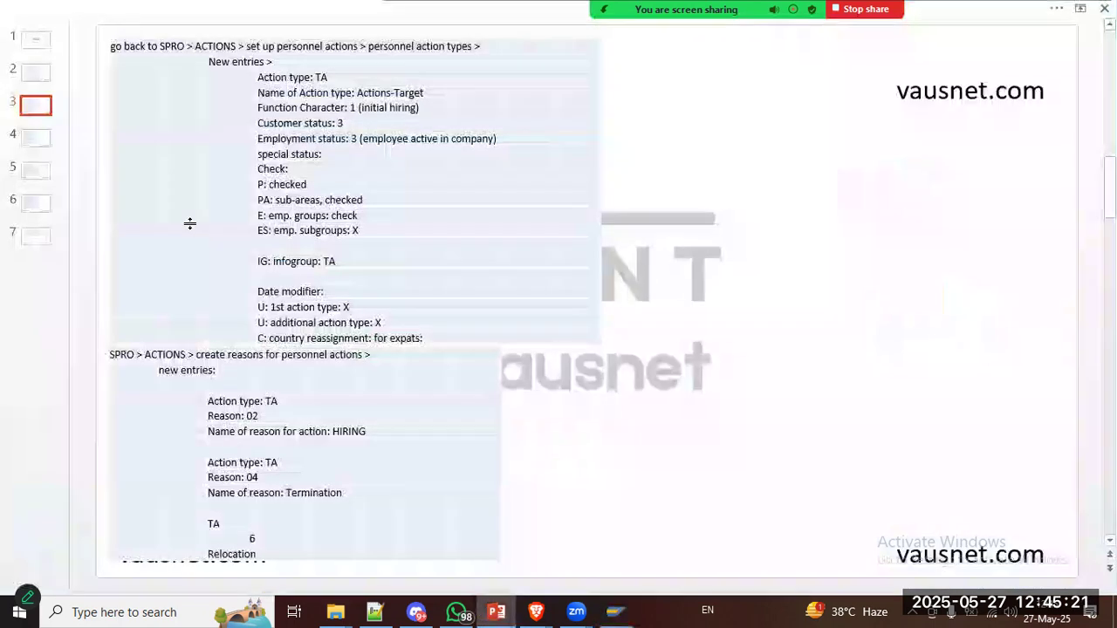
key("alt+Tab")
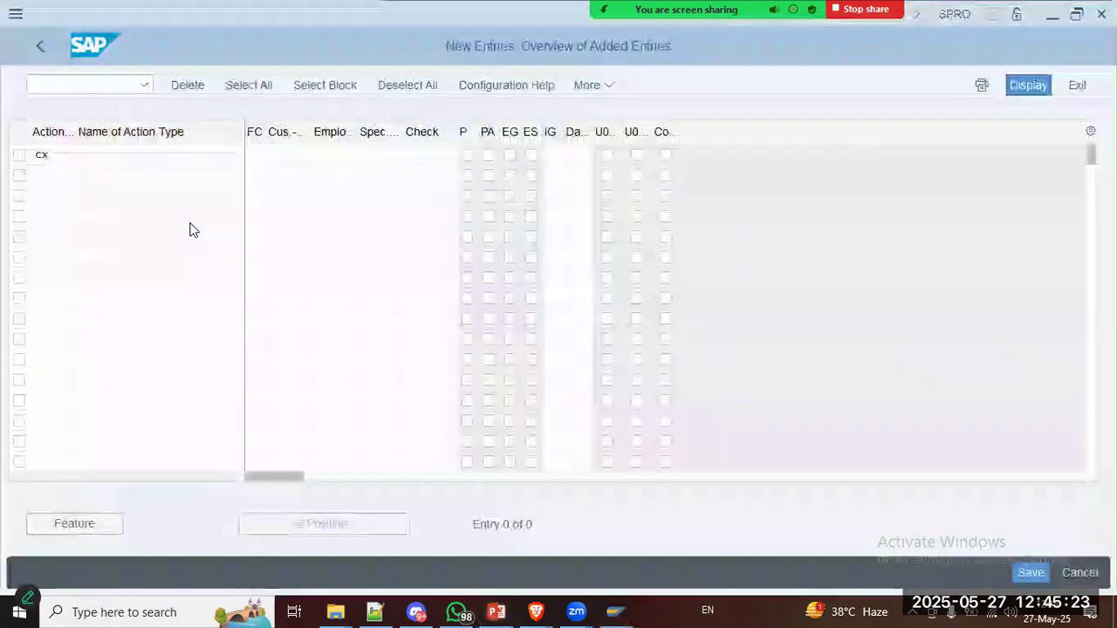
type("Actions")
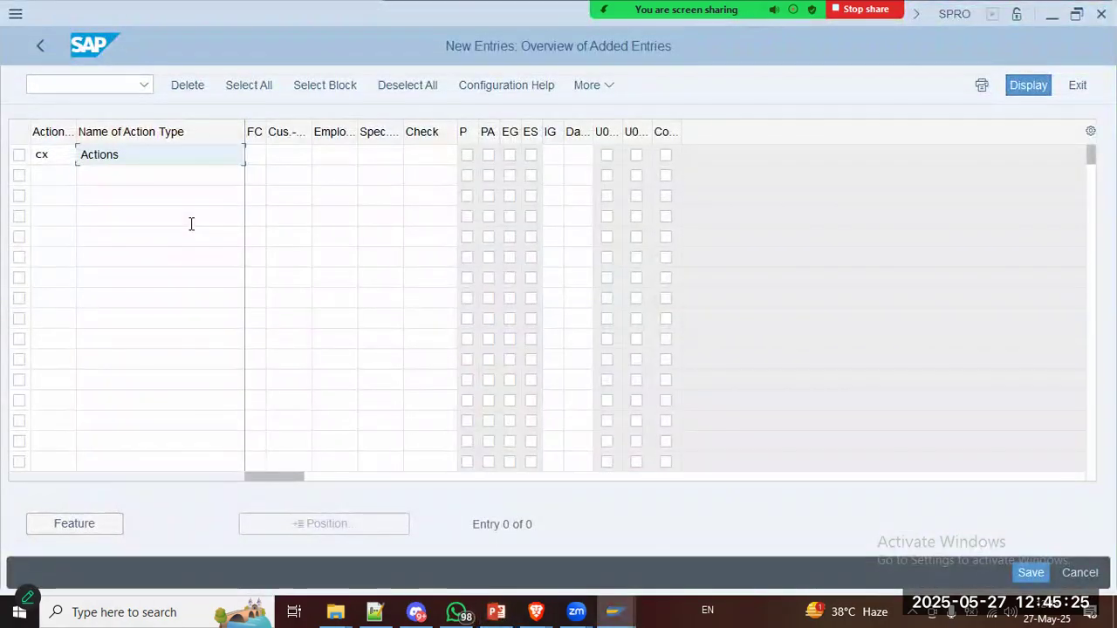
type("-Caltex")
key("Tab")
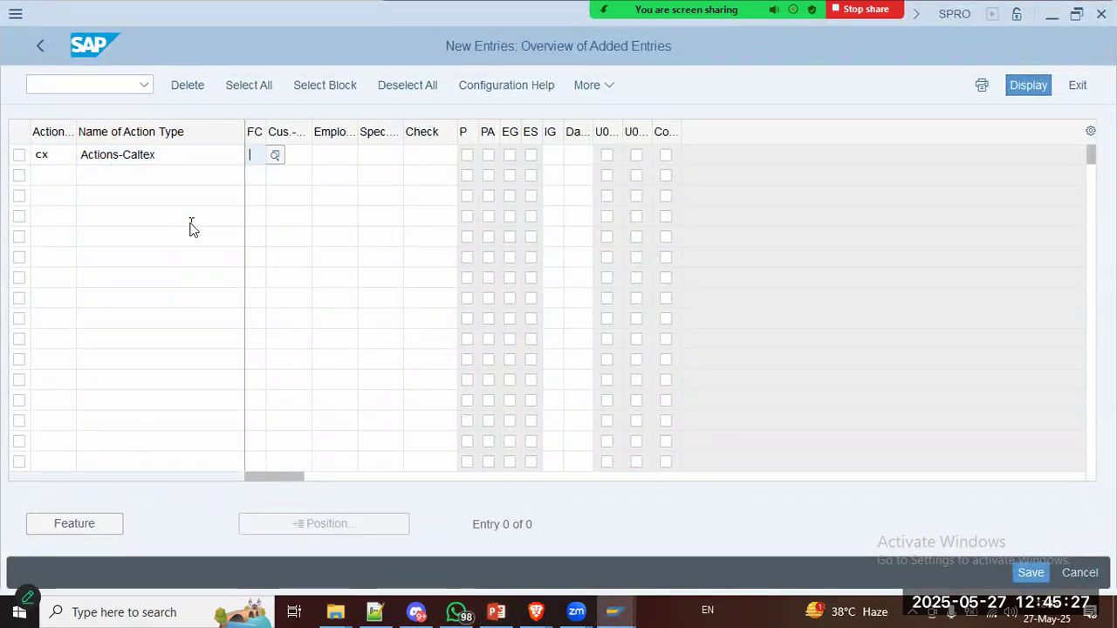
Step: Check the notes and set the function character of action type cx to 1 (Initial hiring)
key("alt+Tab")
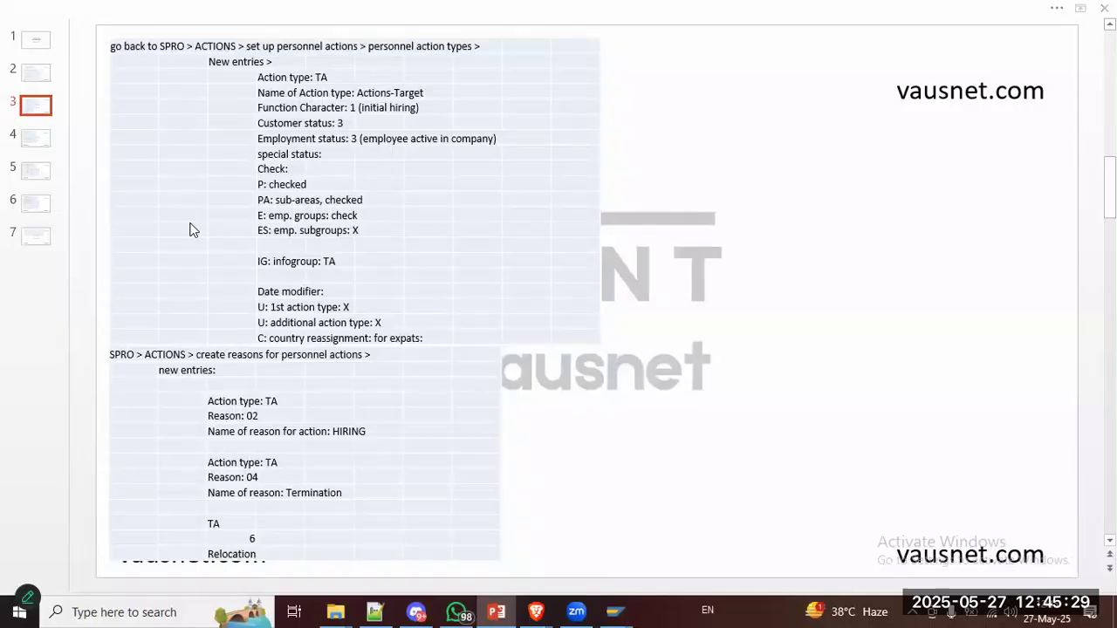
key("alt+Tab")
type("1")
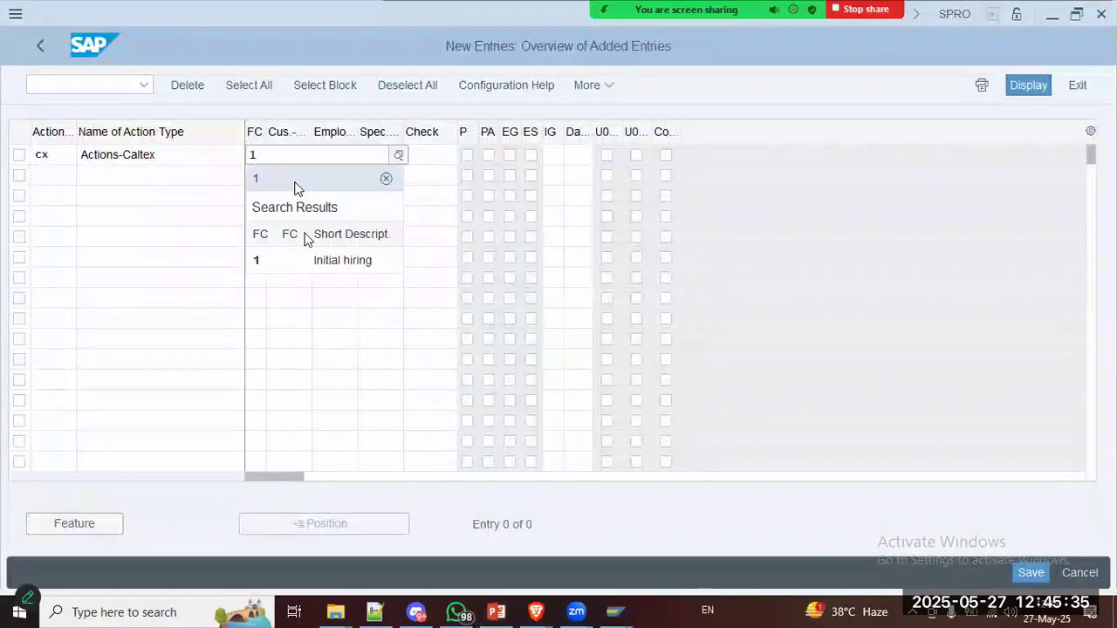
left_click(313, 257)
Step: Set the customer-specific status and the employment status of action type cx both to 3, as given in the notes
key("alt+Tab")
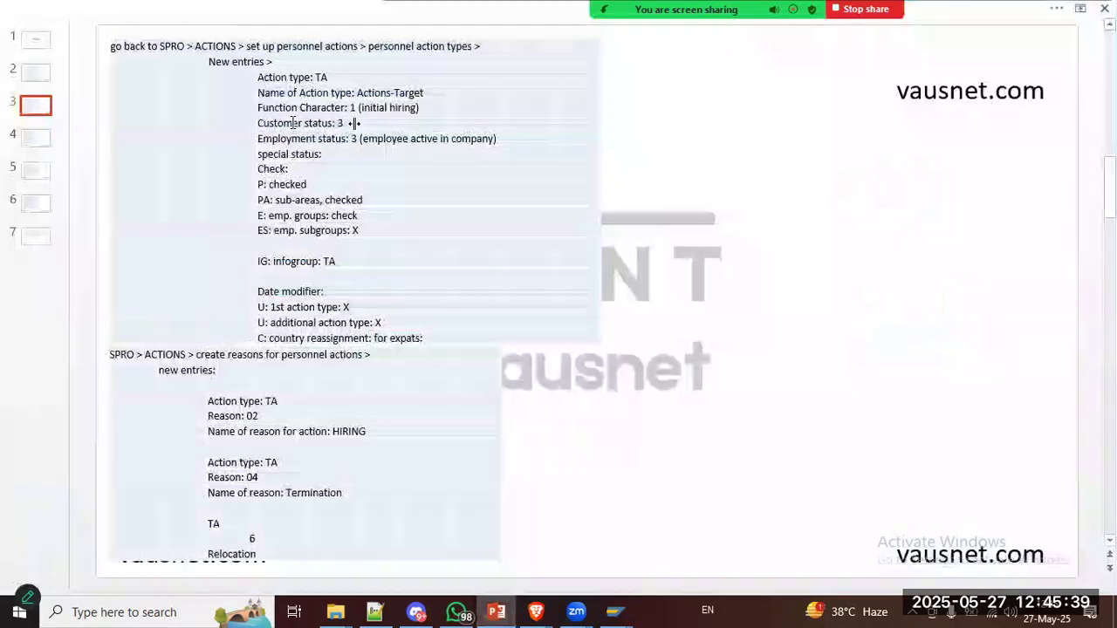
key("alt+Tab")
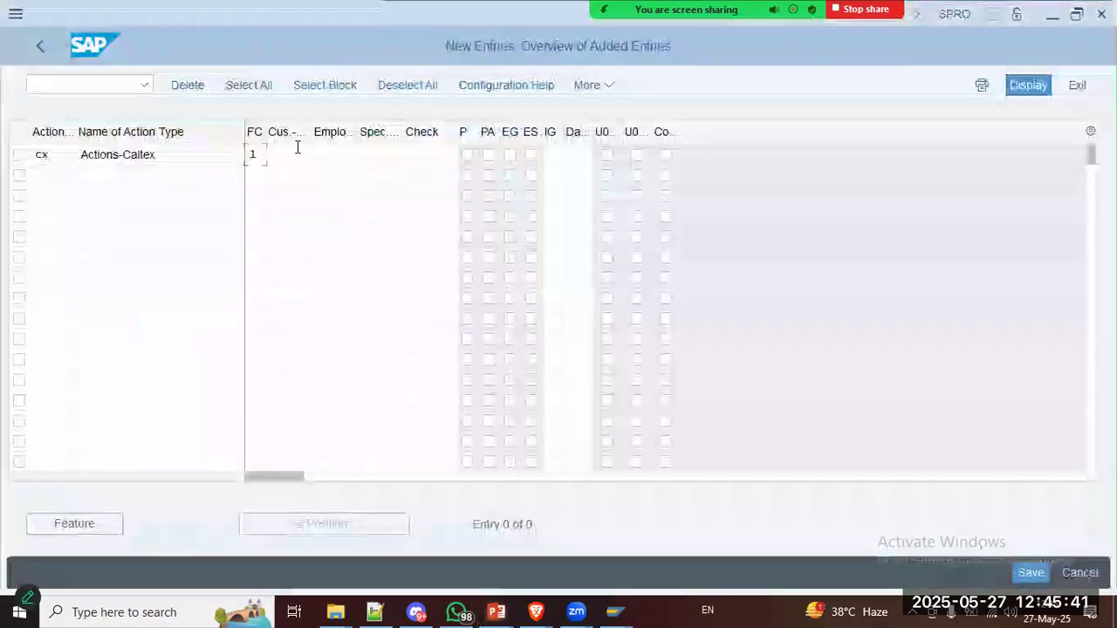
left_click(297, 154)
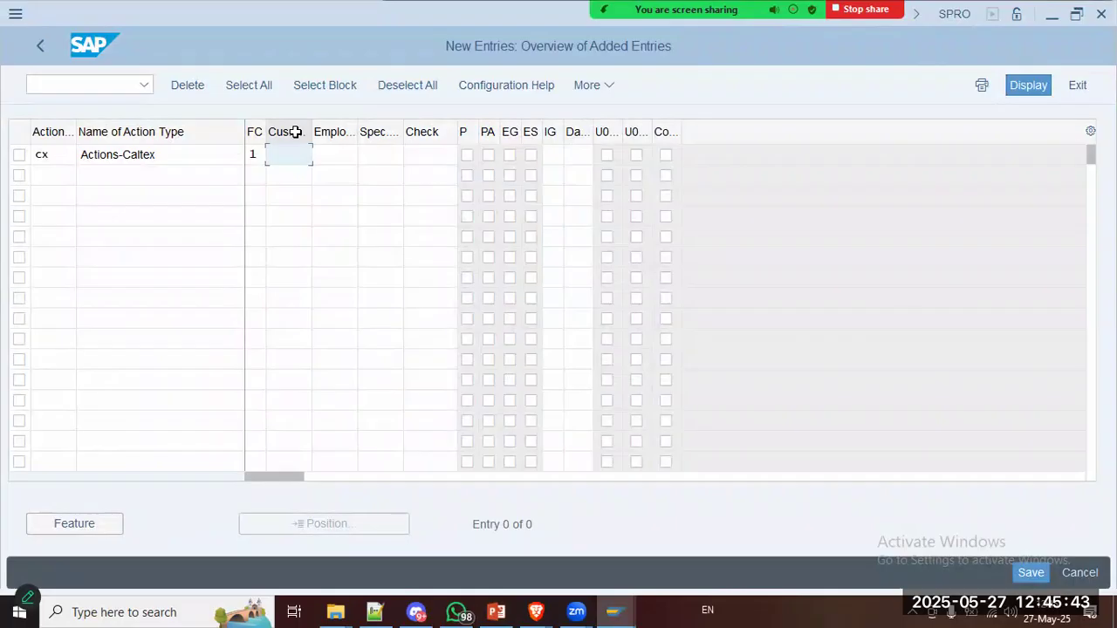
type("3")
key("Tab")
key("alt+Tab")
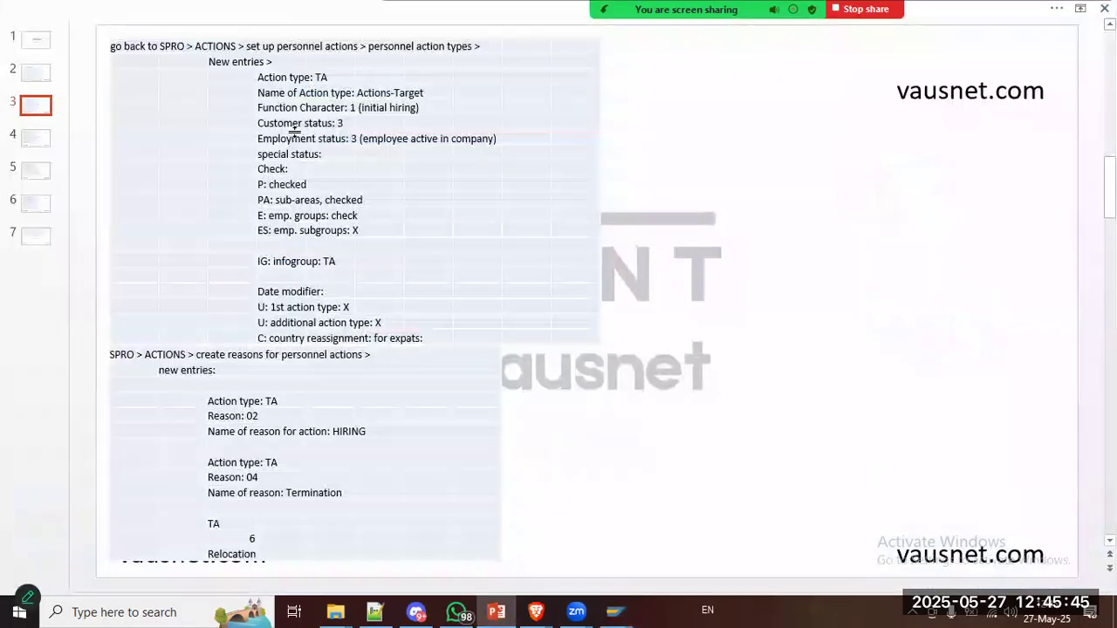
key("alt+Tab")
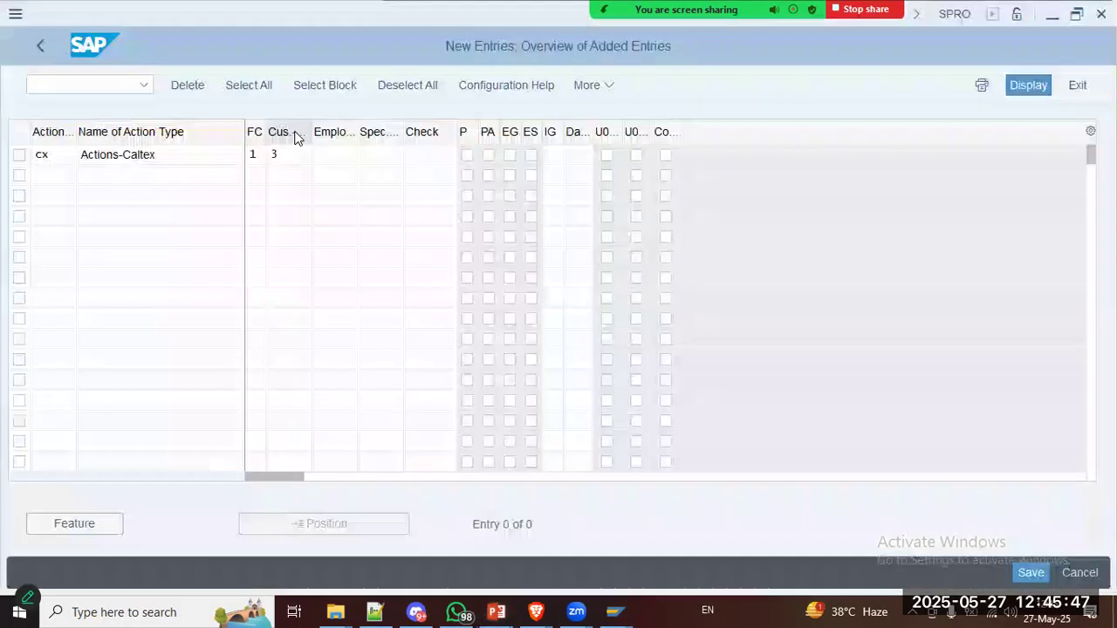
type("3")
key("Tab")
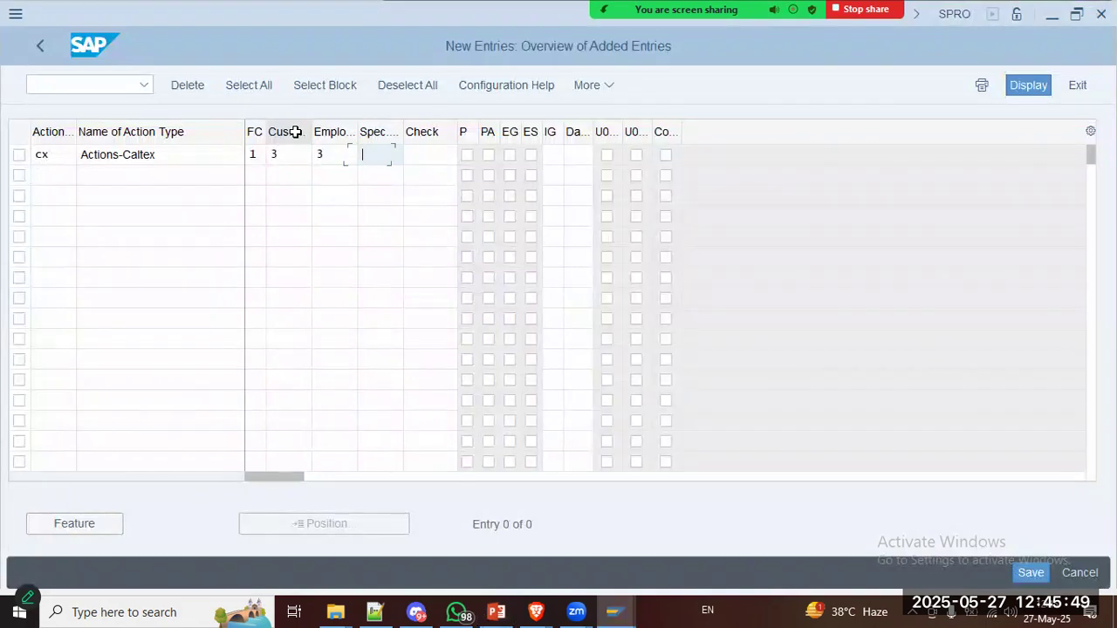
Step: Enable the P, PA, EG and ES options for action type cx according to the notes
key("alt+Tab")
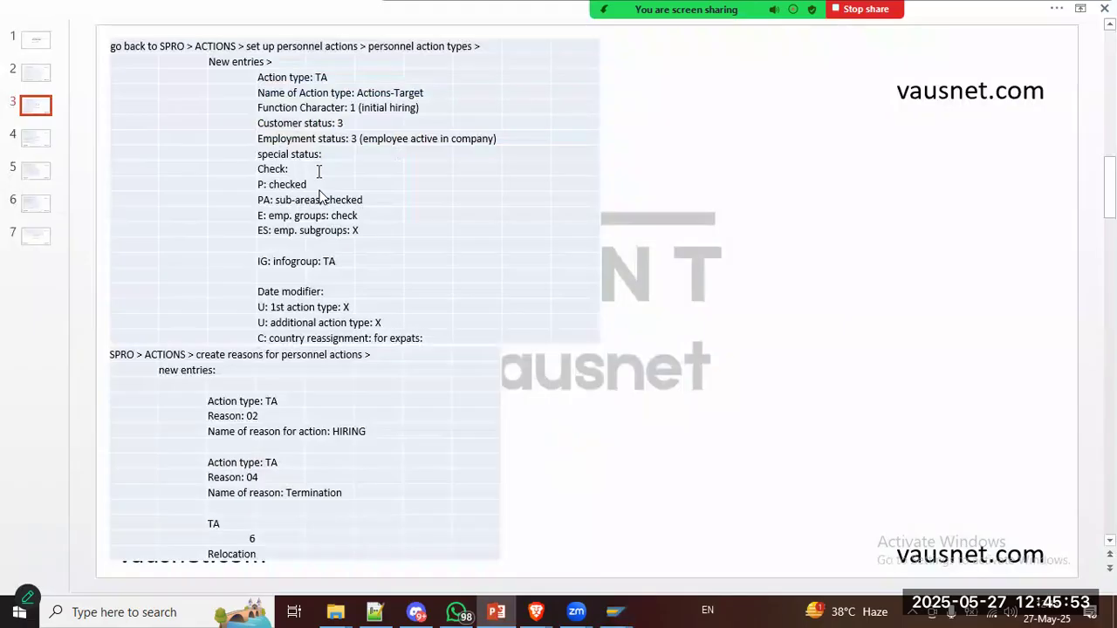
key("alt+Tab")
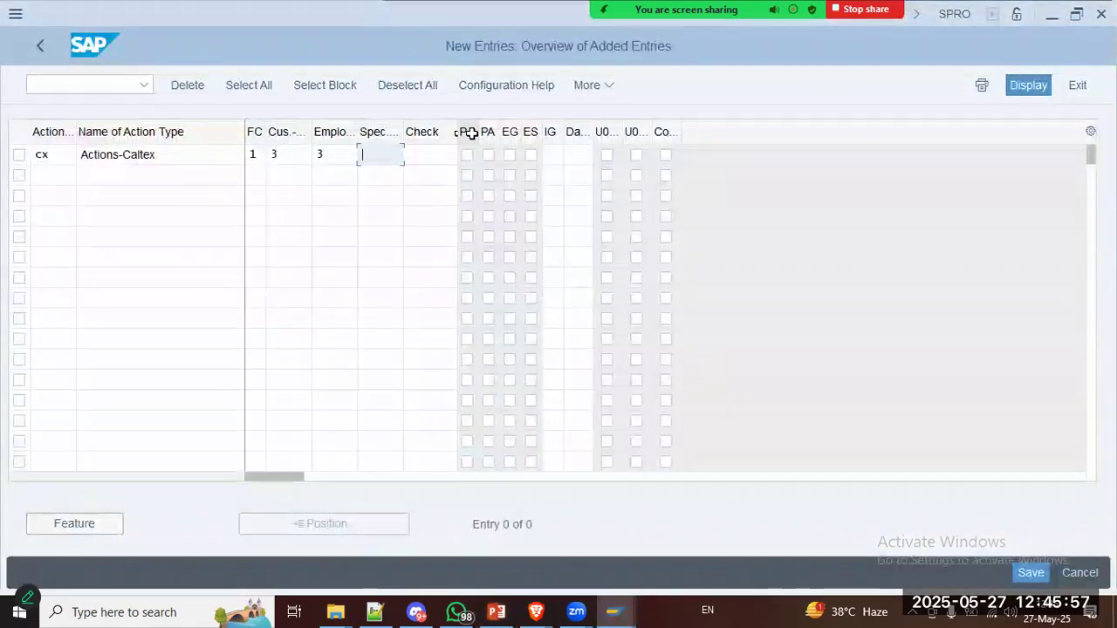
left_click(467, 155)
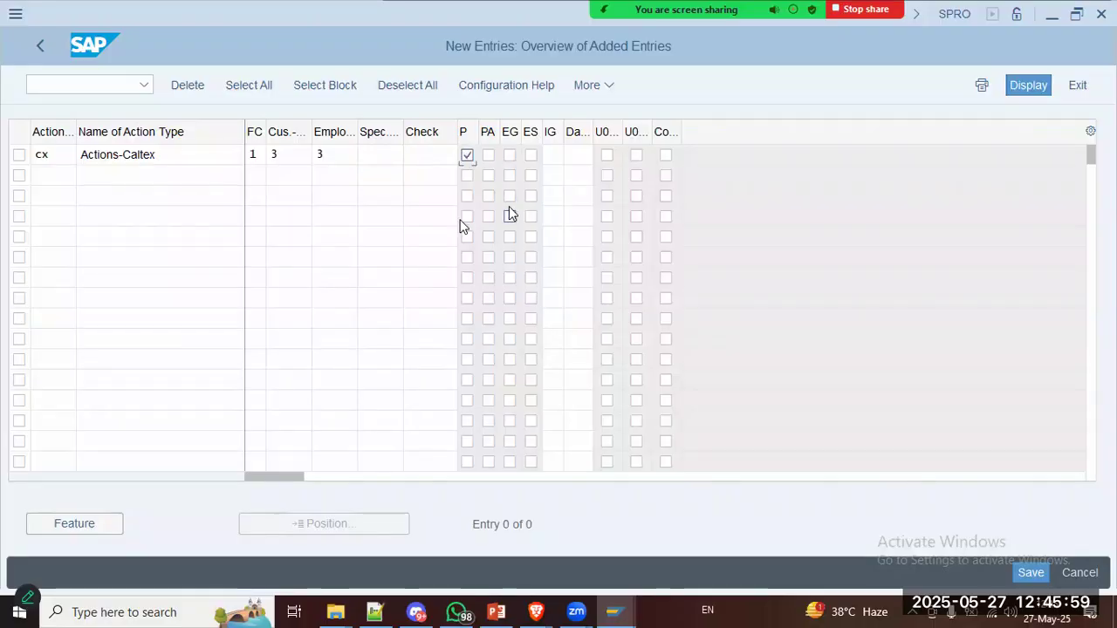
key("alt+Tab")
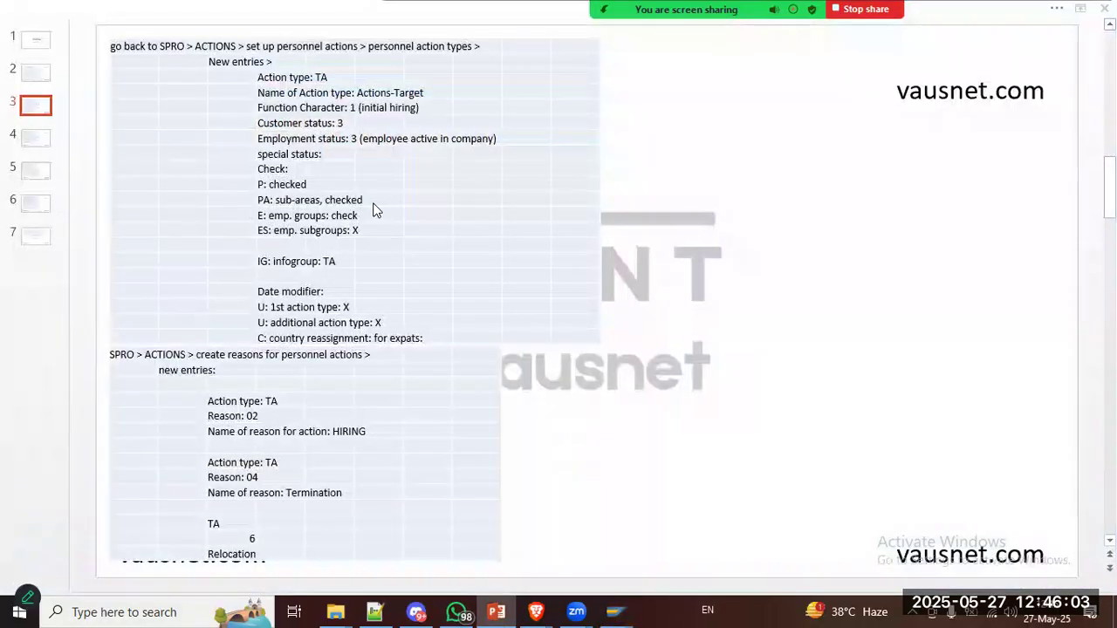
key("alt+Tab")
left_click(467, 155)
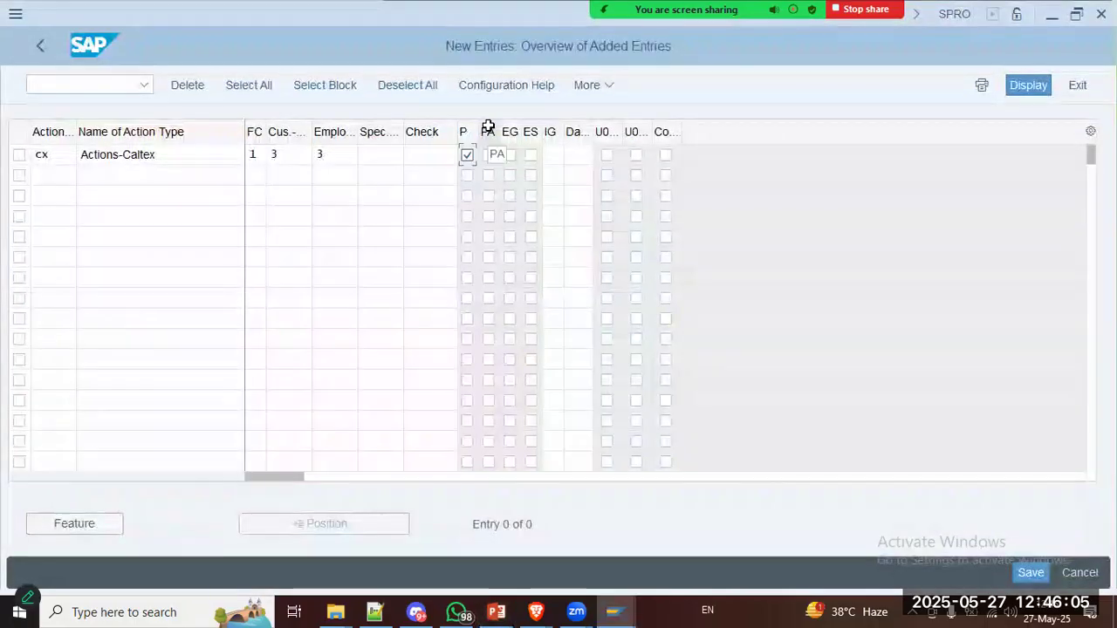
key("alt+Tab")
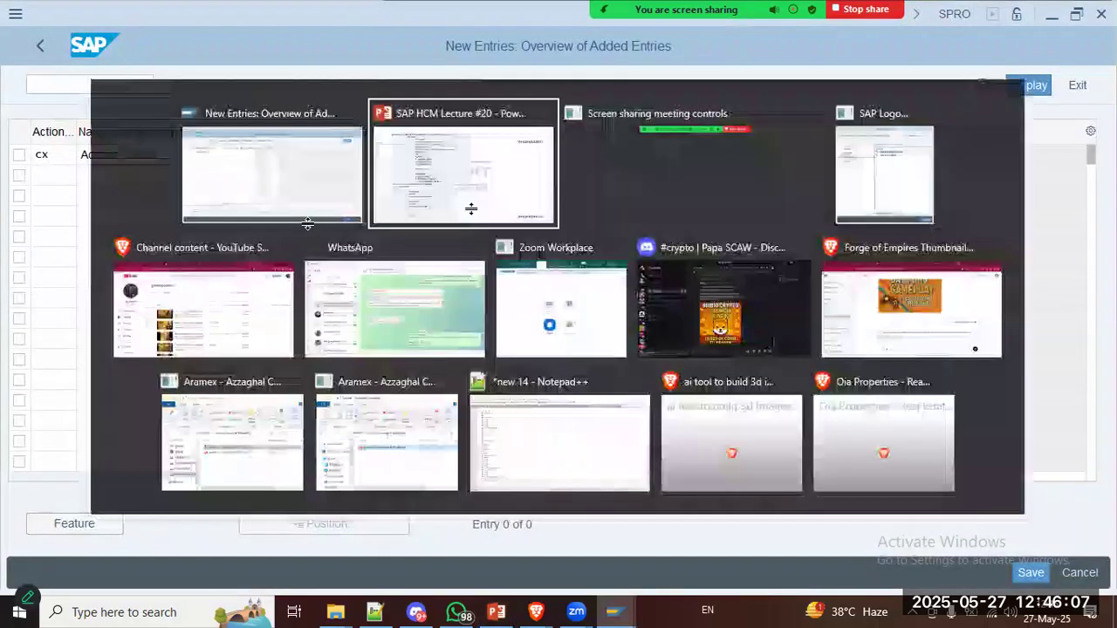
key("alt+Tab")
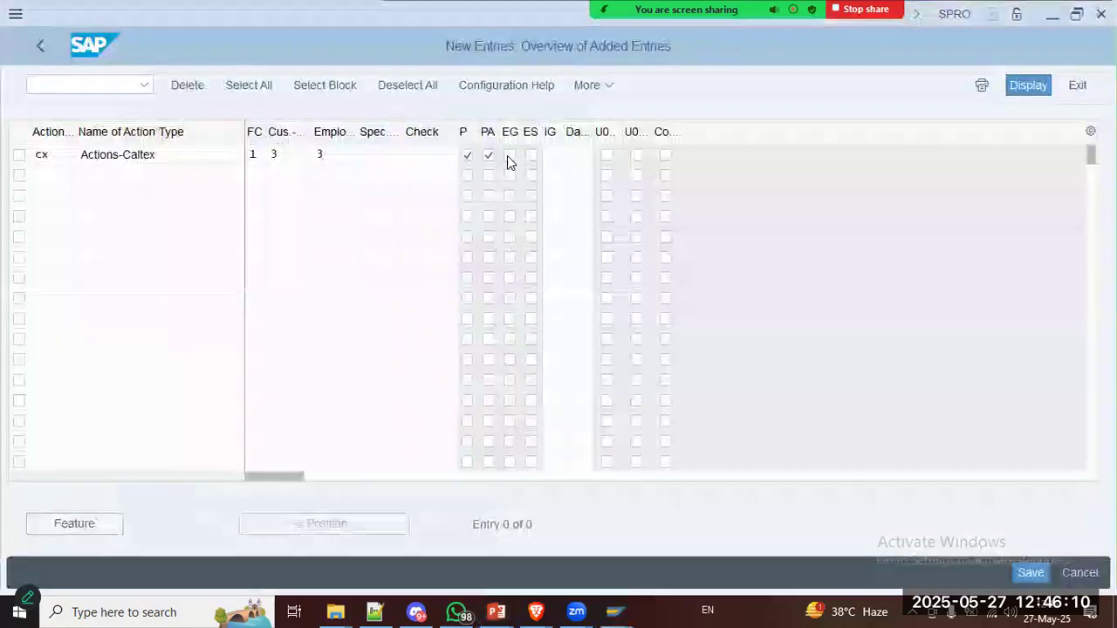
left_click(509, 155)
left_click(531, 155)
Step: Assign infogroup cx to the Actions-Caltex action type, consulting the PowerPoint notes
key("alt+Tab")
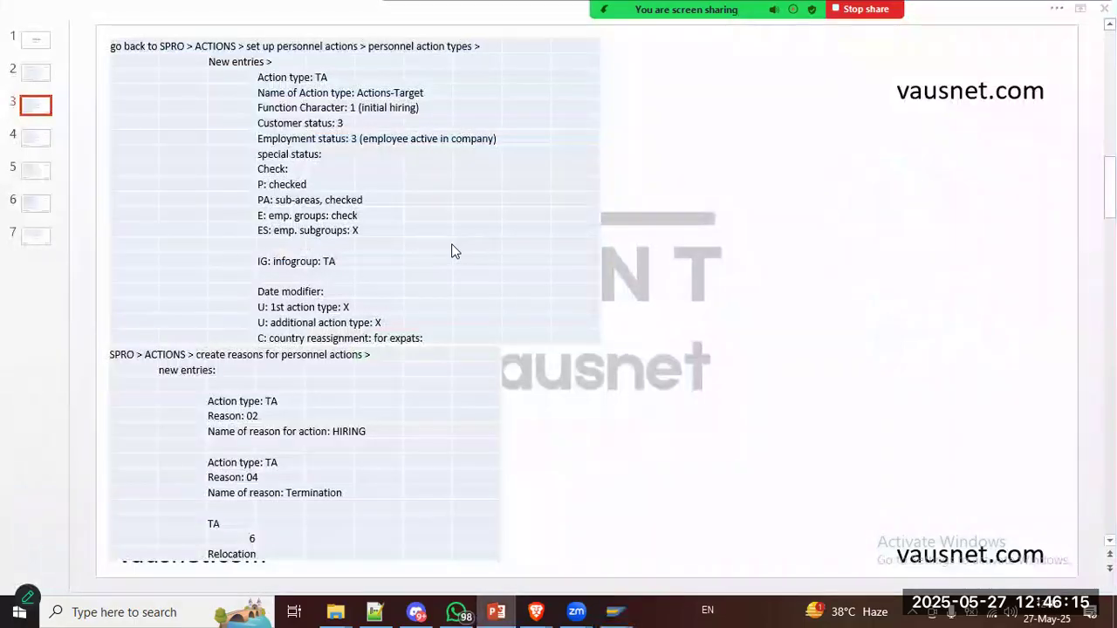
key("alt+Tab")
left_click(559, 160)
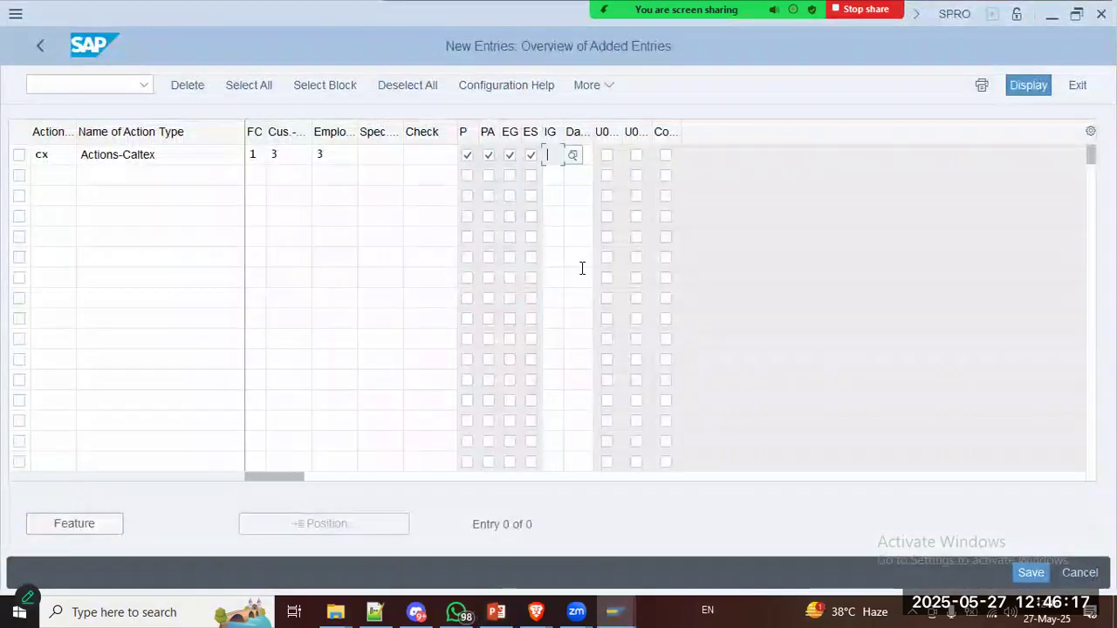
key("alt+Tab")
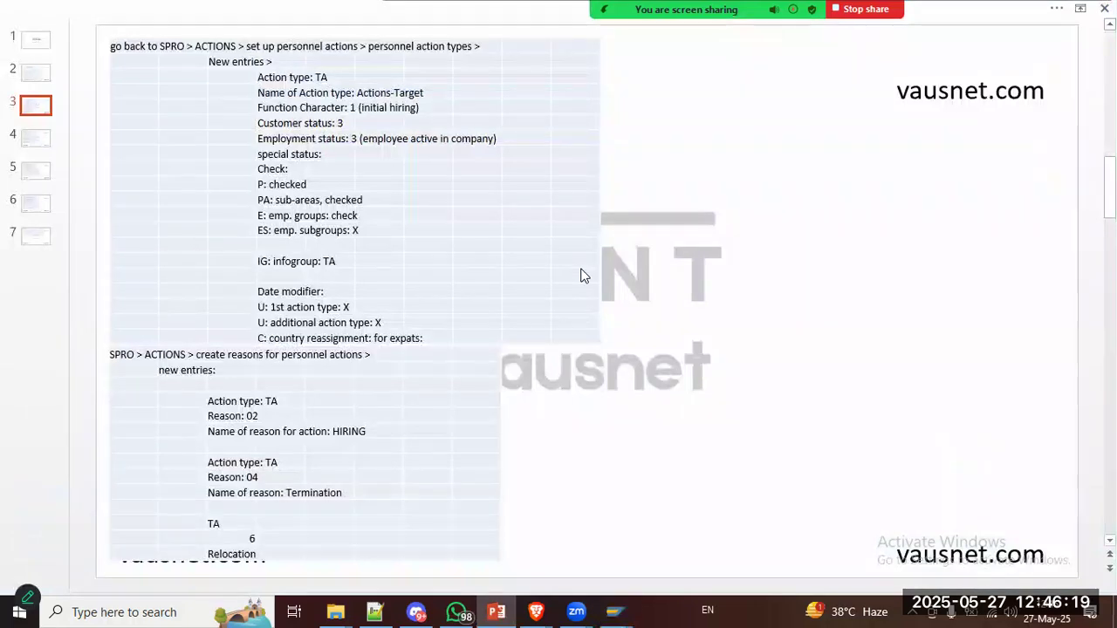
key("alt+Tab")
type("cx")
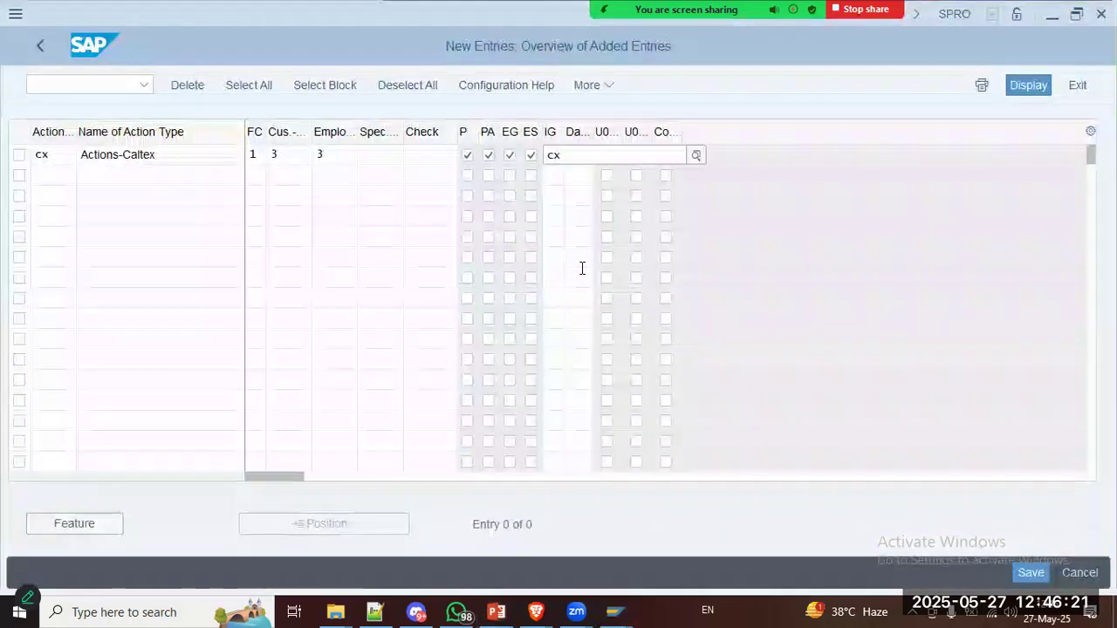
key("alt+Tab")
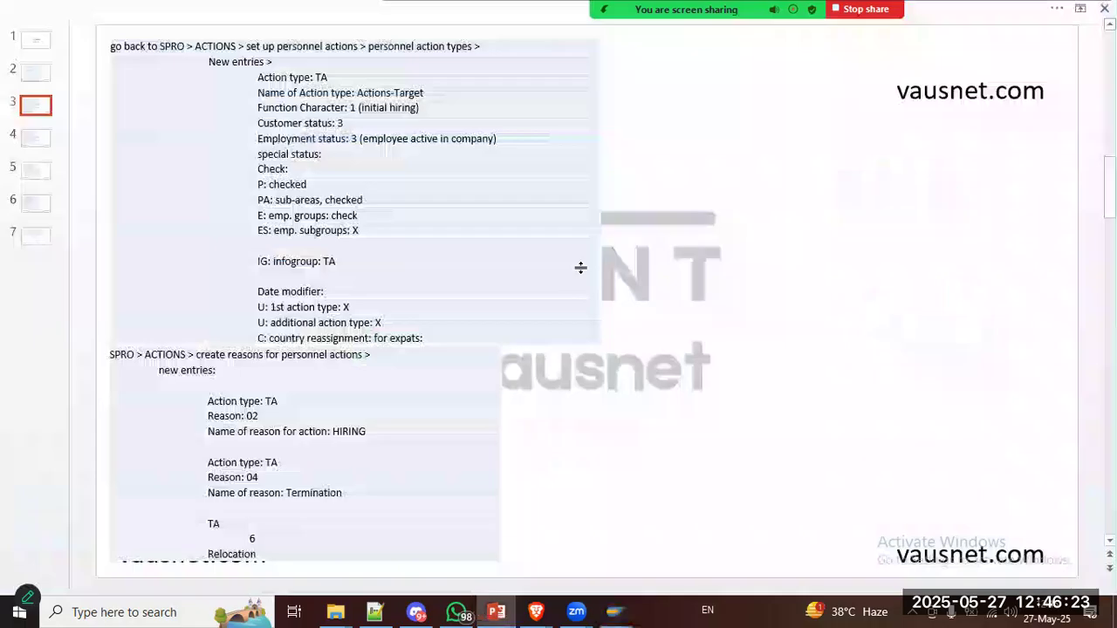
Step: Check the notes and the possible date control values for action type cx, leaving the field blank
key("alt+Tab")
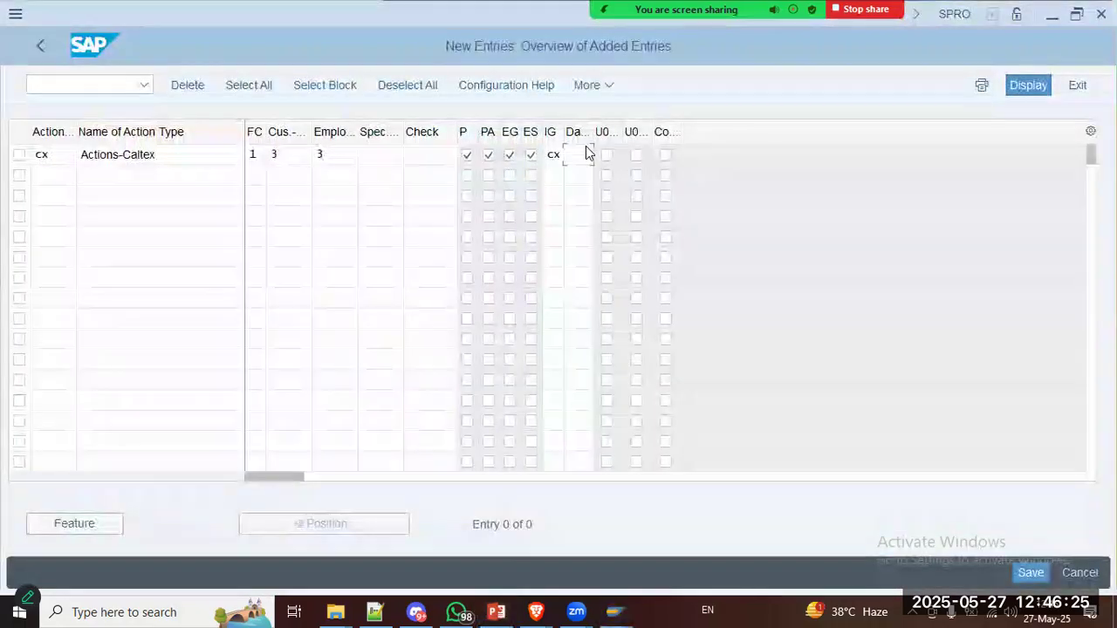
key("alt+Tab")
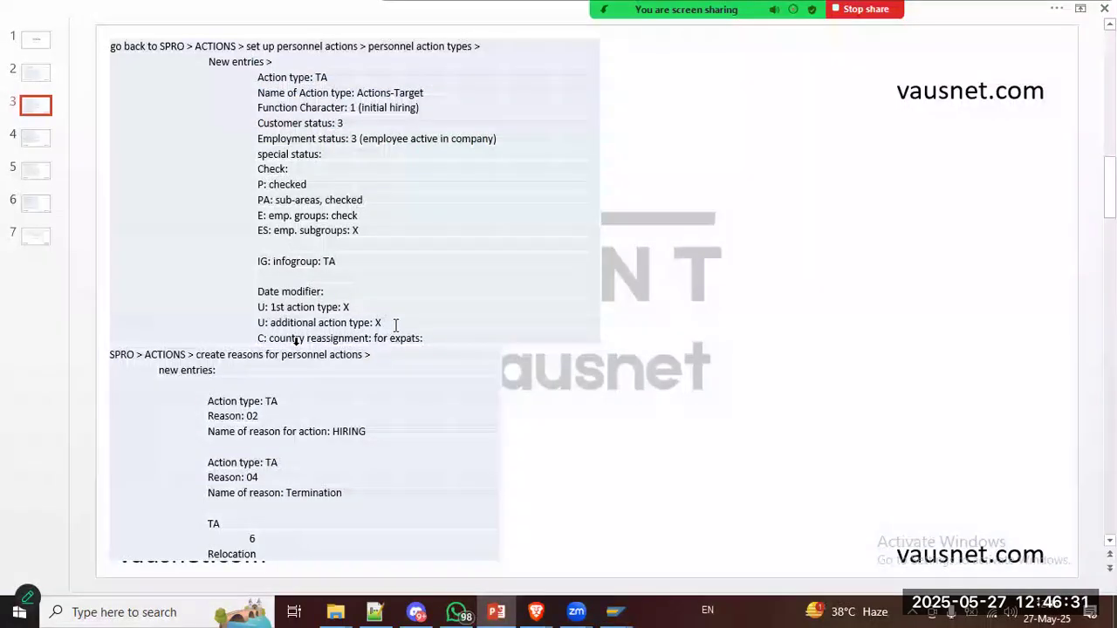
key("alt+Tab")
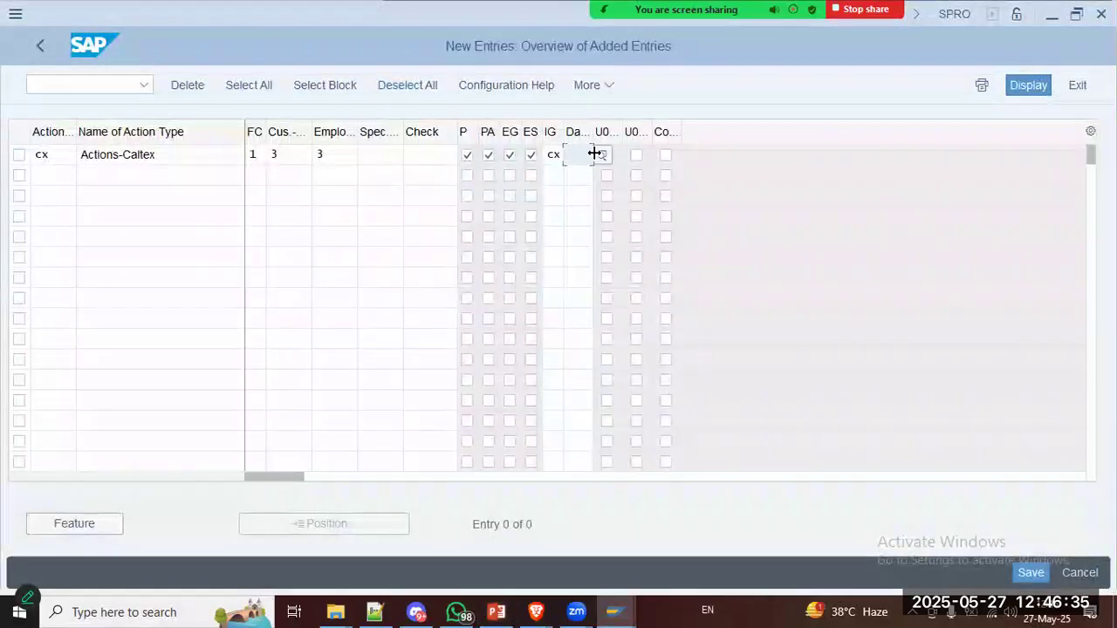
left_click(602, 155)
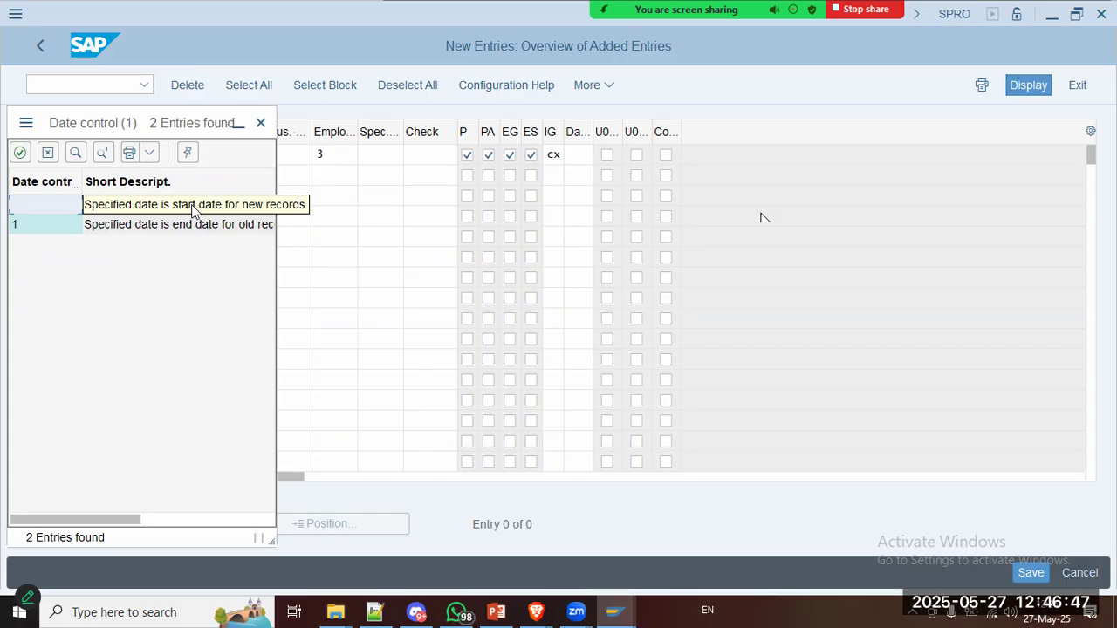
left_click(260, 125)
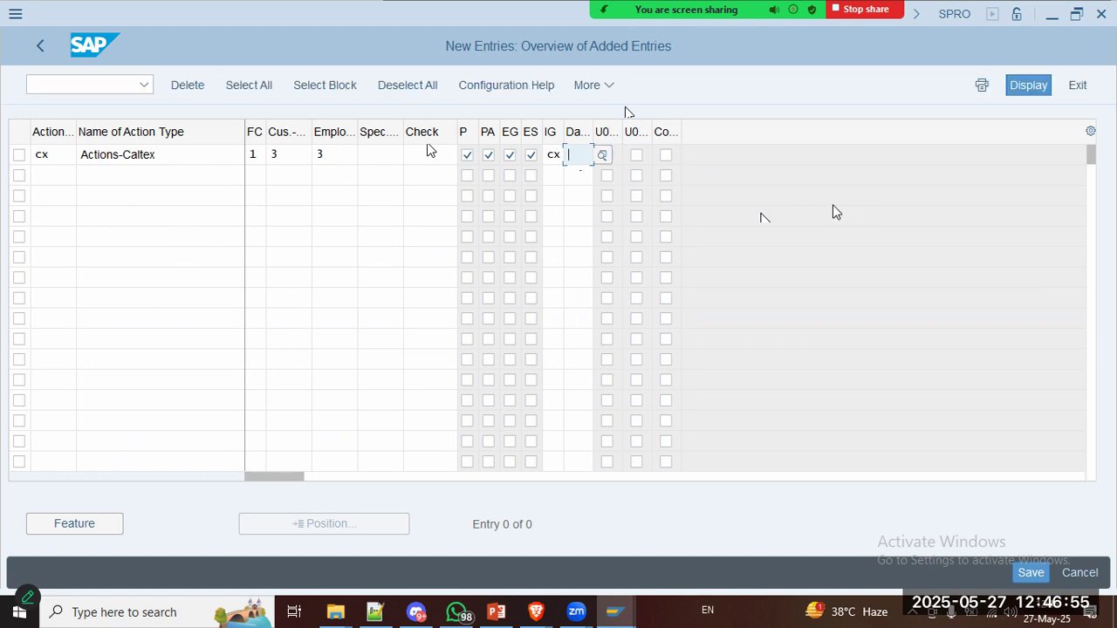
Step: Enable both U0 options, first and additional action type, for action type cx according to the notes
left_click(607, 155)
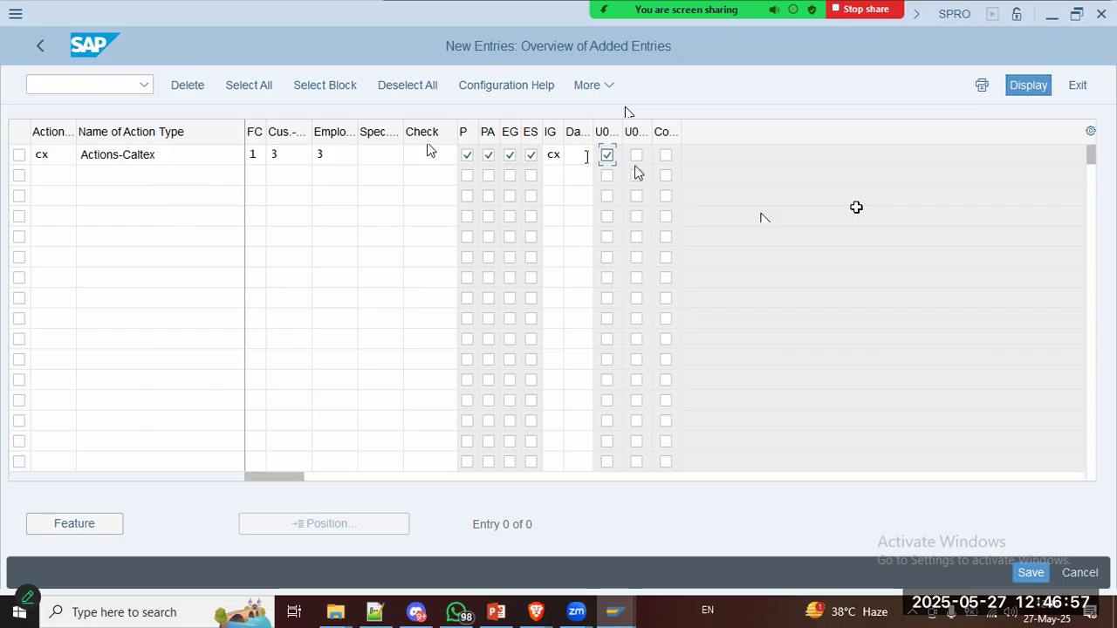
left_click(636, 158)
key("alt+Tab")
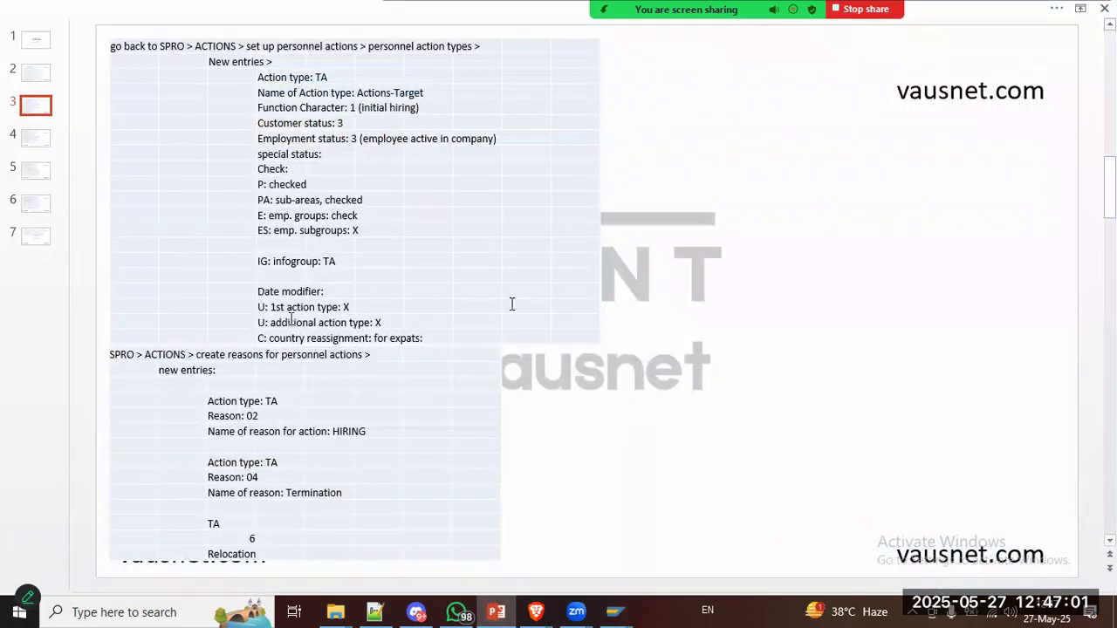
key("alt+Tab")
Step: Consult the notes on country reassignment, leave that option off for action type cx, and save the entry with its customizing request
left_click(667, 156)
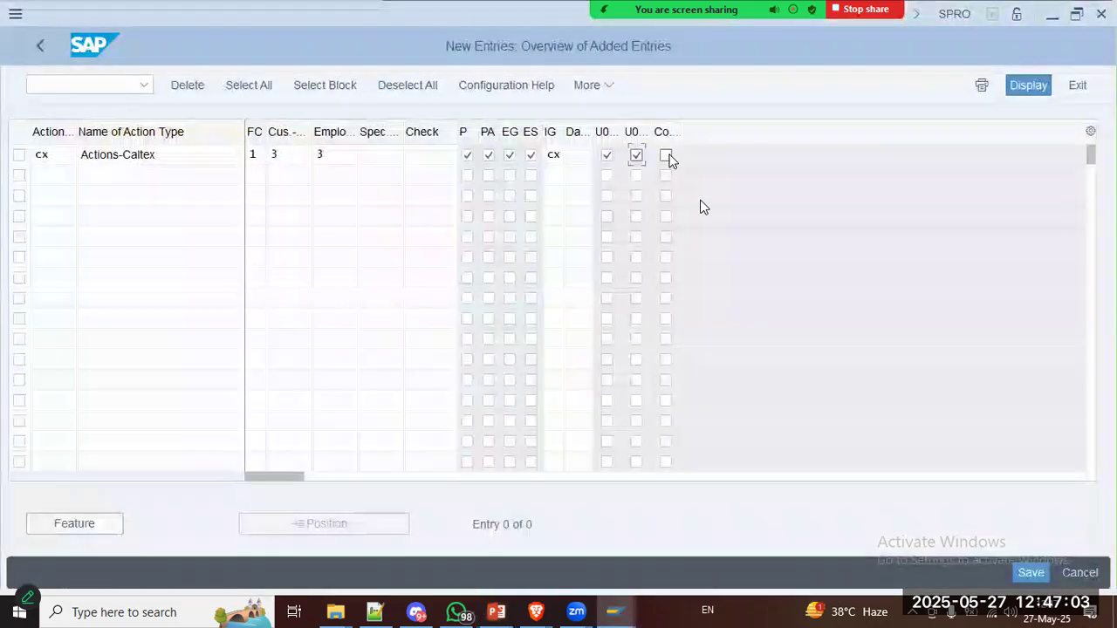
key("alt+Tab")
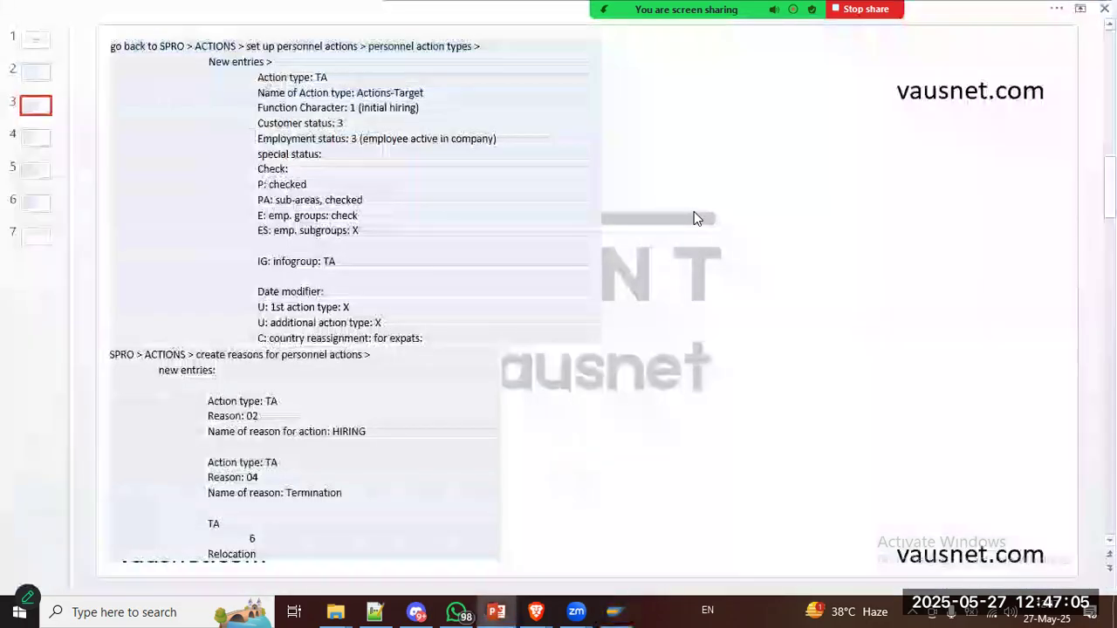
key("alt+Tab")
left_click(668, 157)
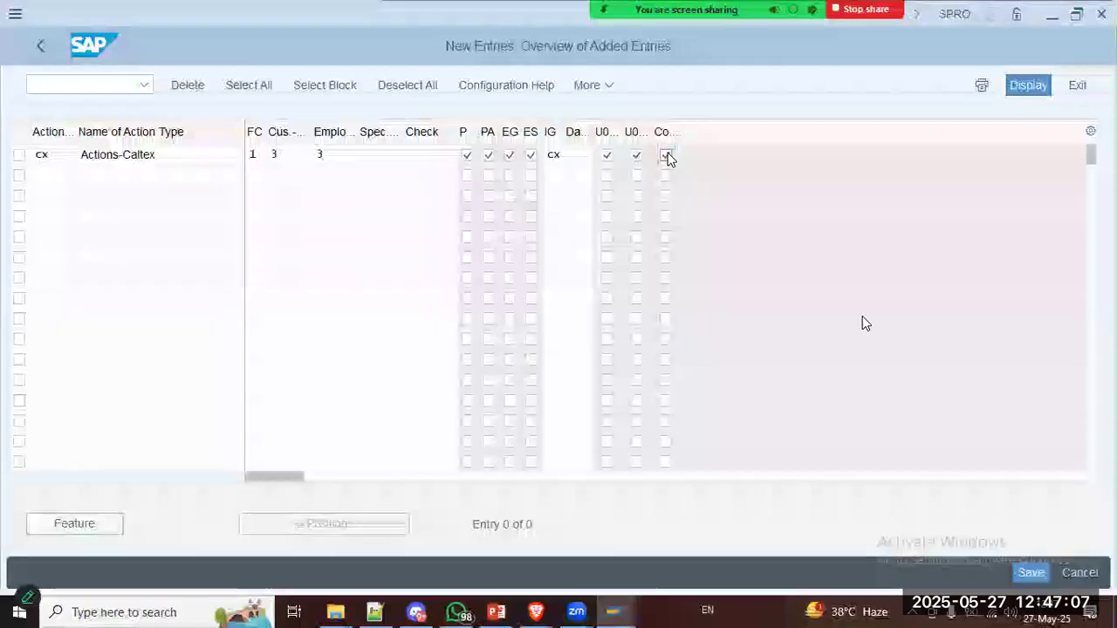
left_click(1035, 571)
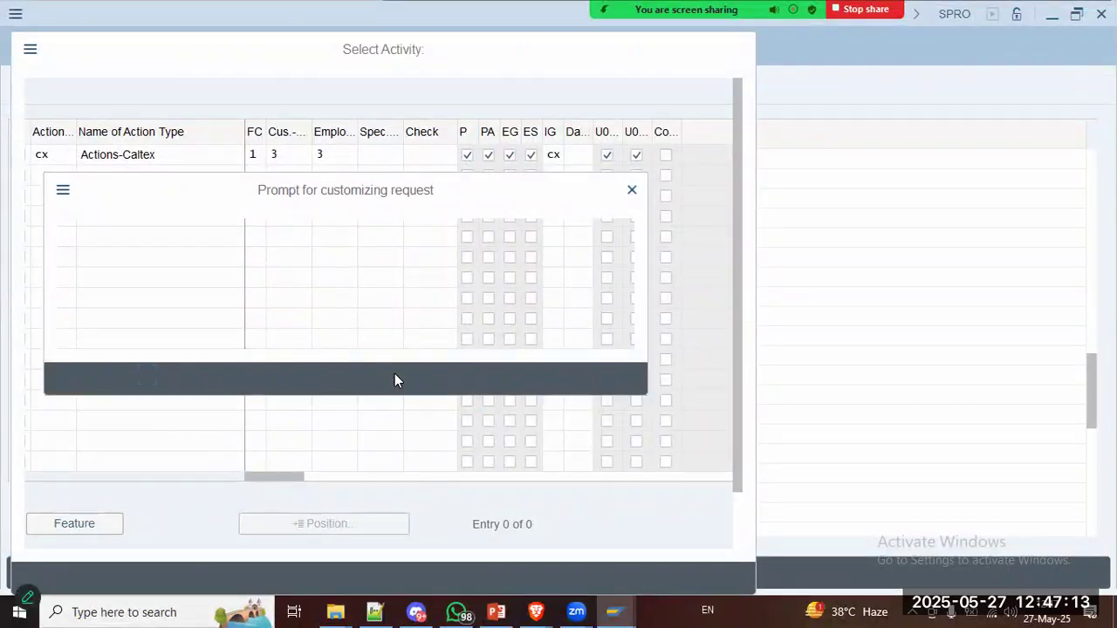
Step: Consult the notes for the next activity and open Create reasons for personnel actions from the IMG structure
key("alt+Tab")
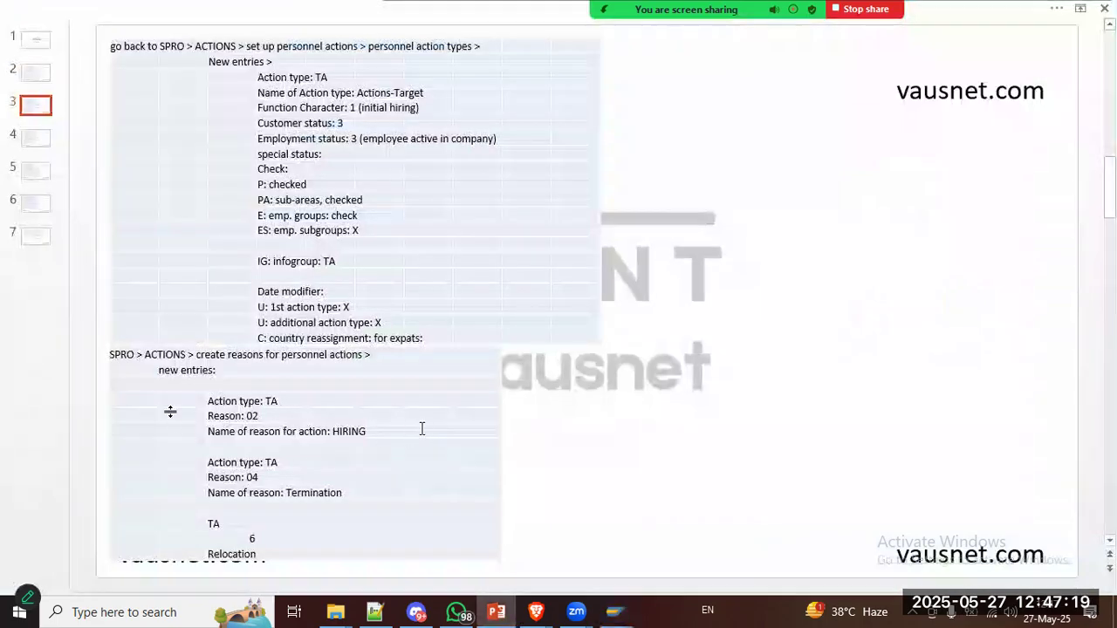
left_click(230, 354)
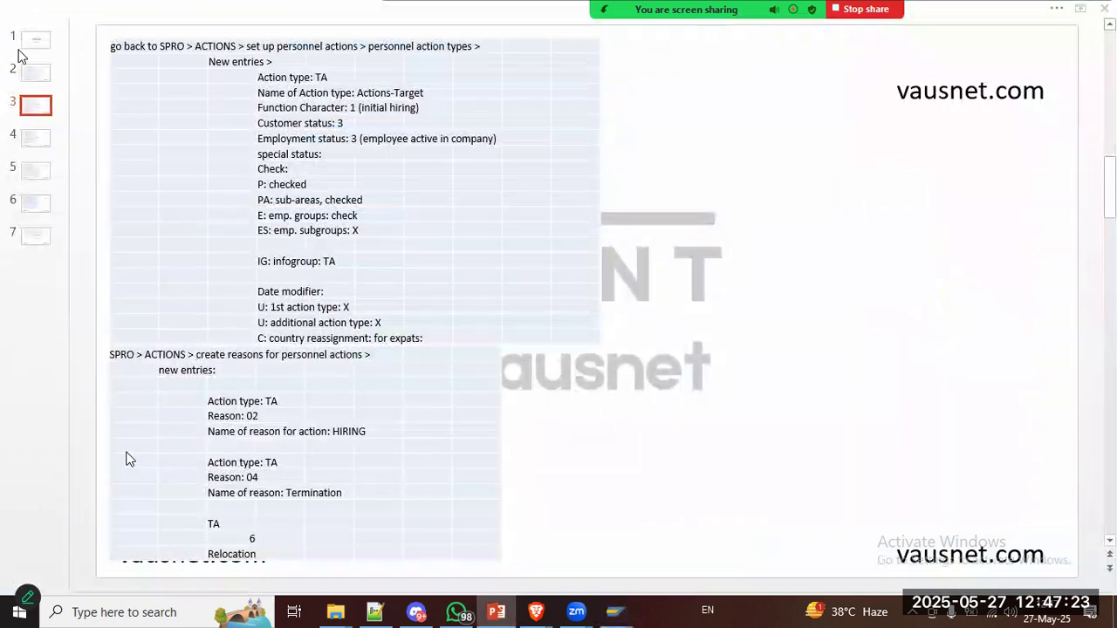
key("alt+Tab")
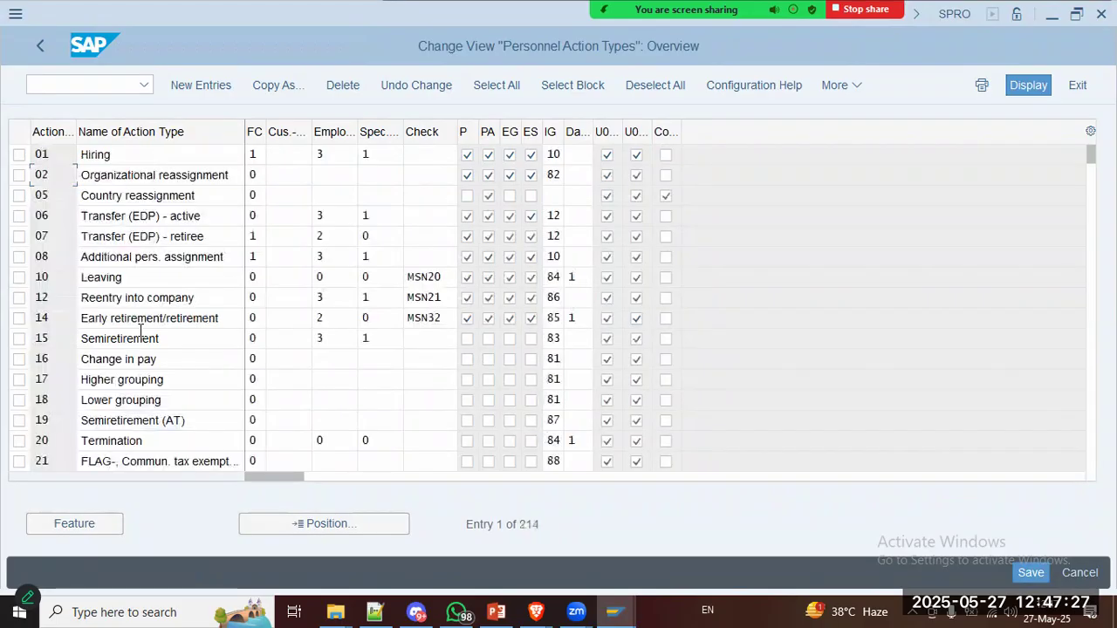
left_click(37, 48)
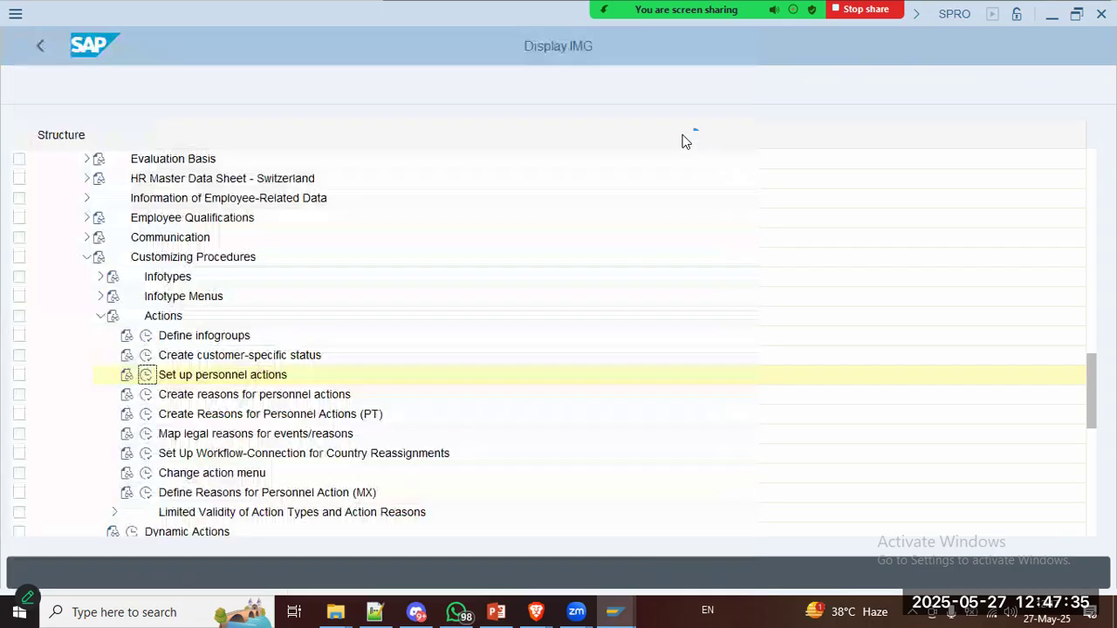
left_click(145, 398)
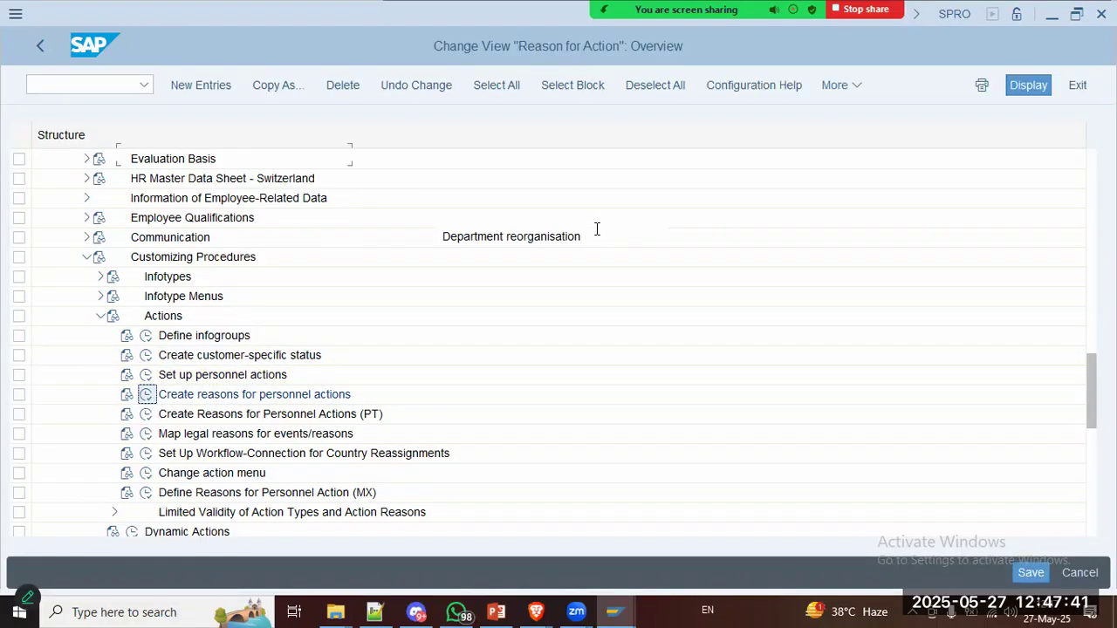
Step: Add a new reason entry for action cx with reason 02 and the name HIRING-CALTEX, following the notes
key("alt+Tab")
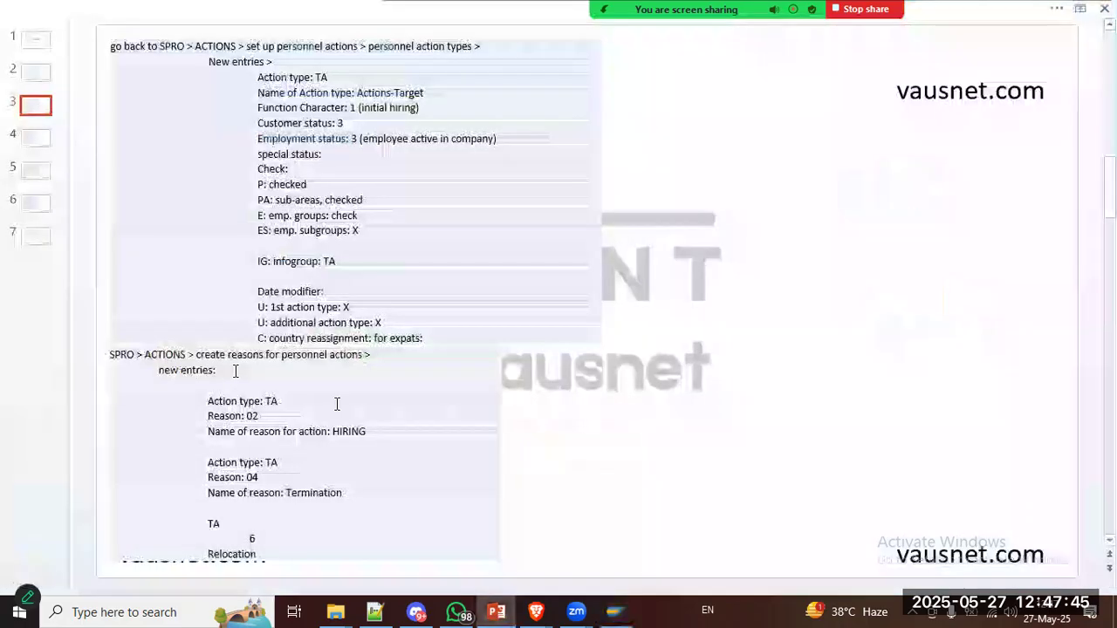
key("alt+Tab")
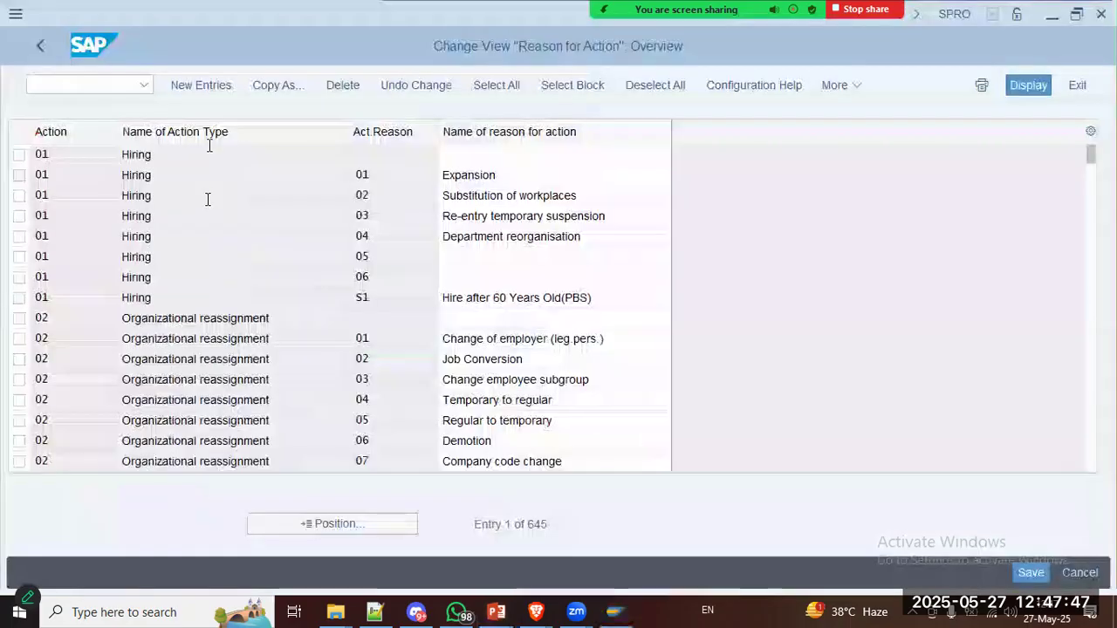
left_click(209, 83)
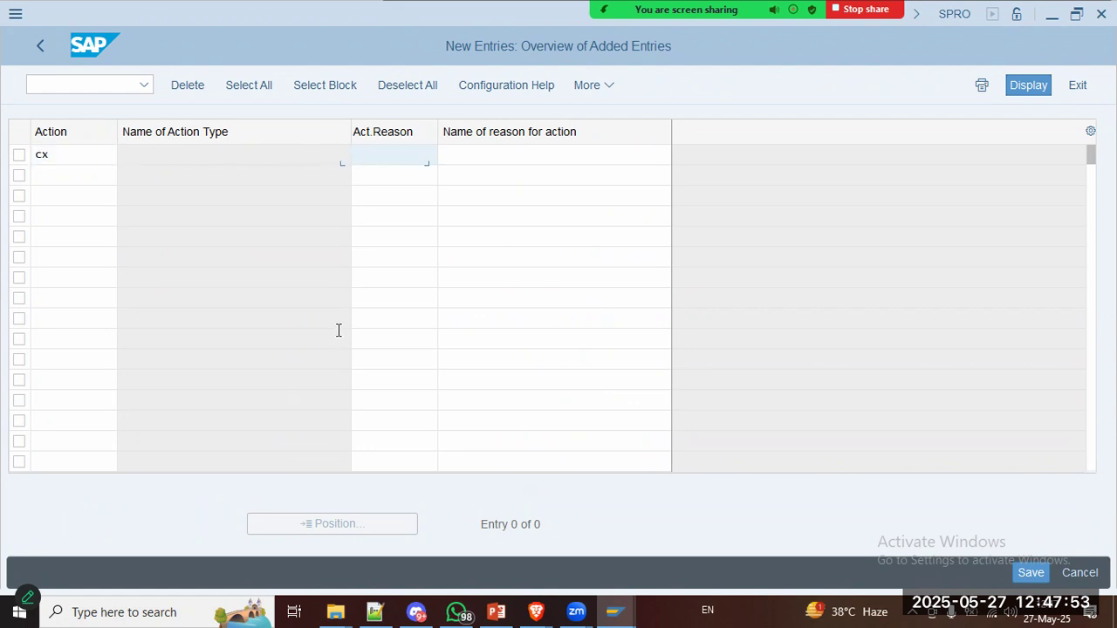
key("alt+Tab")
key("alt+Tab")
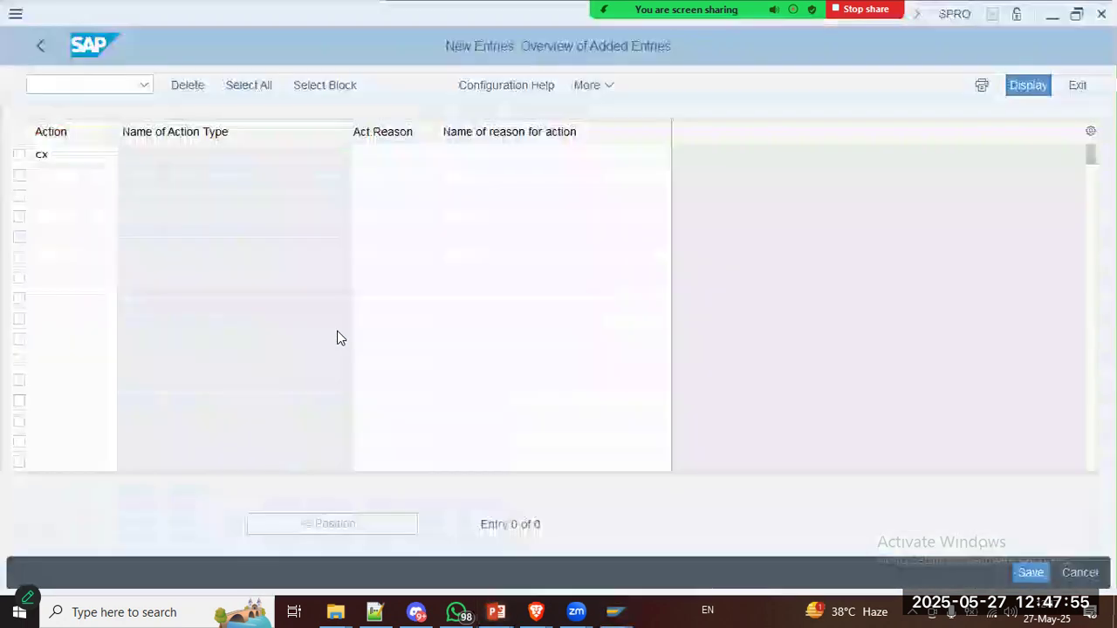
type("02")
key("Tab")
key("alt+Tab")
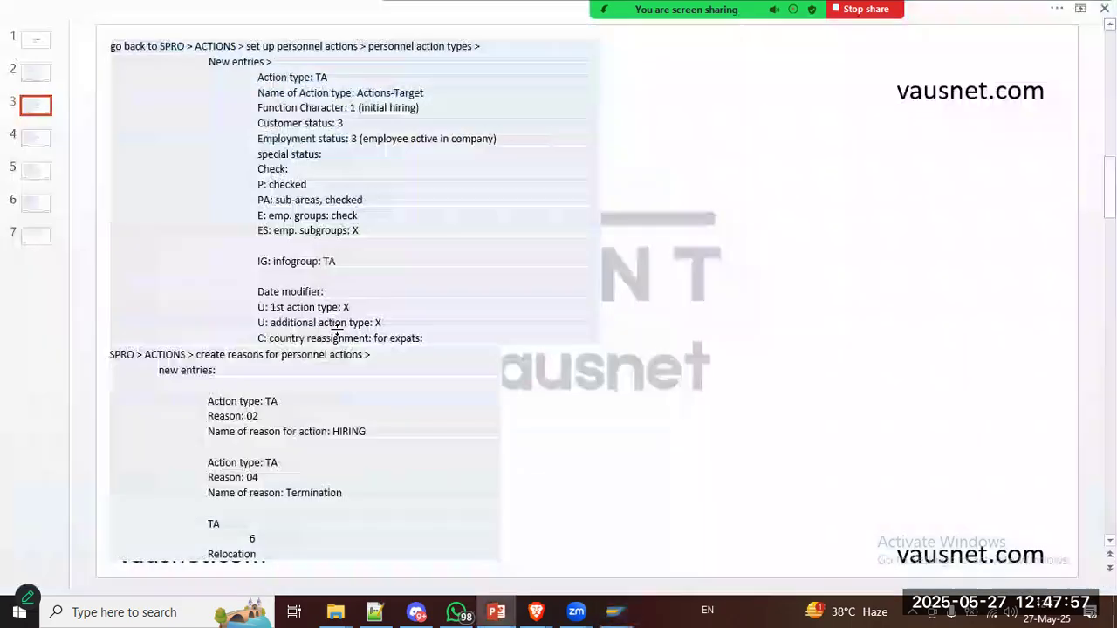
key("alt+Tab")
type("HIRING-CALTEX")
key("Tab")
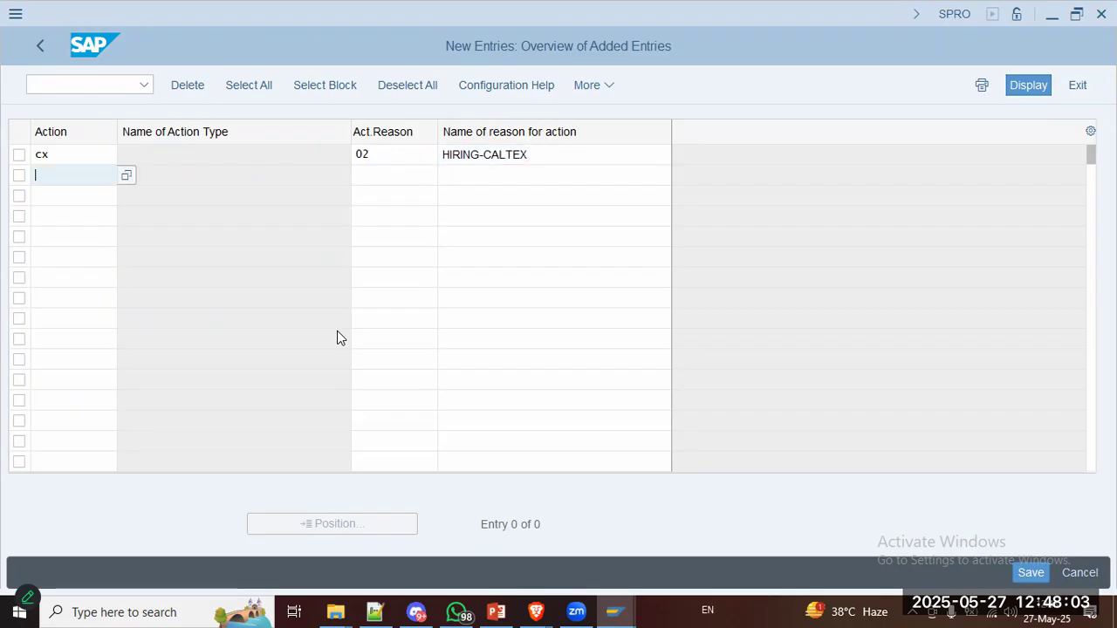
Step: Add a second reason entry for action CX with reason 04 and the name Termination-Caltex, following the notes
key("alt+Tab")
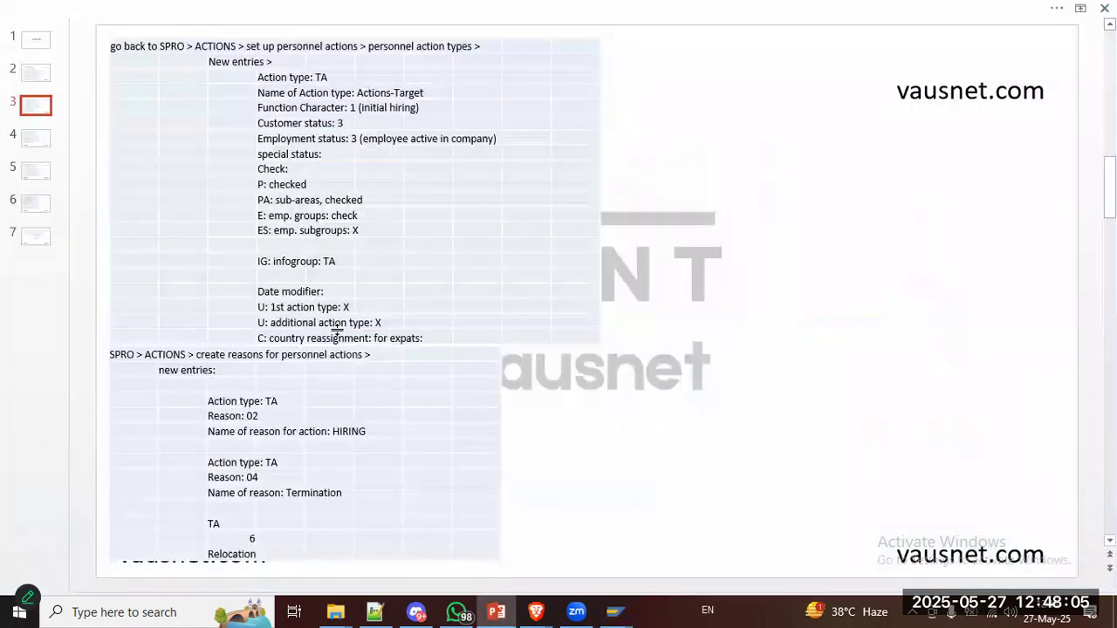
key("alt+Tab")
type("CX")
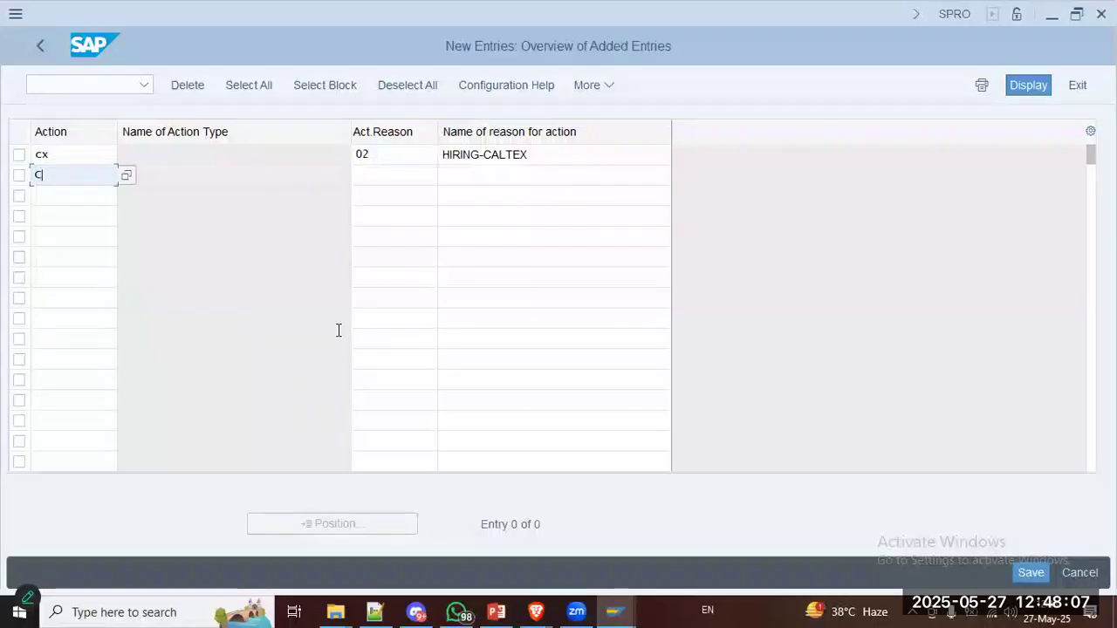
key("Tab")
type("04")
key("Tab")
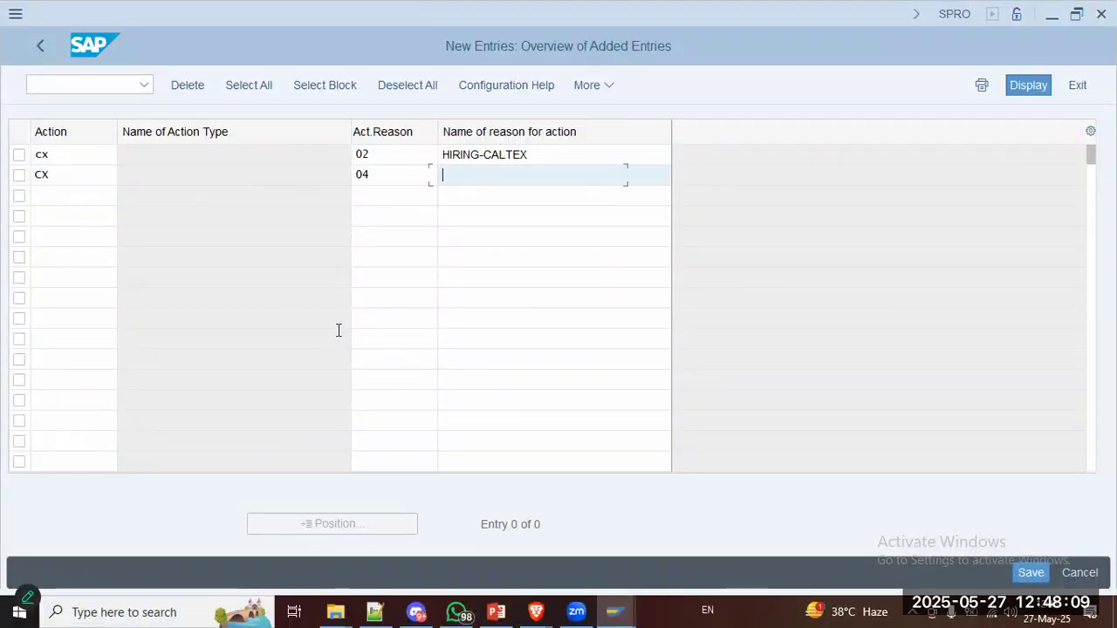
key("alt+Tab")
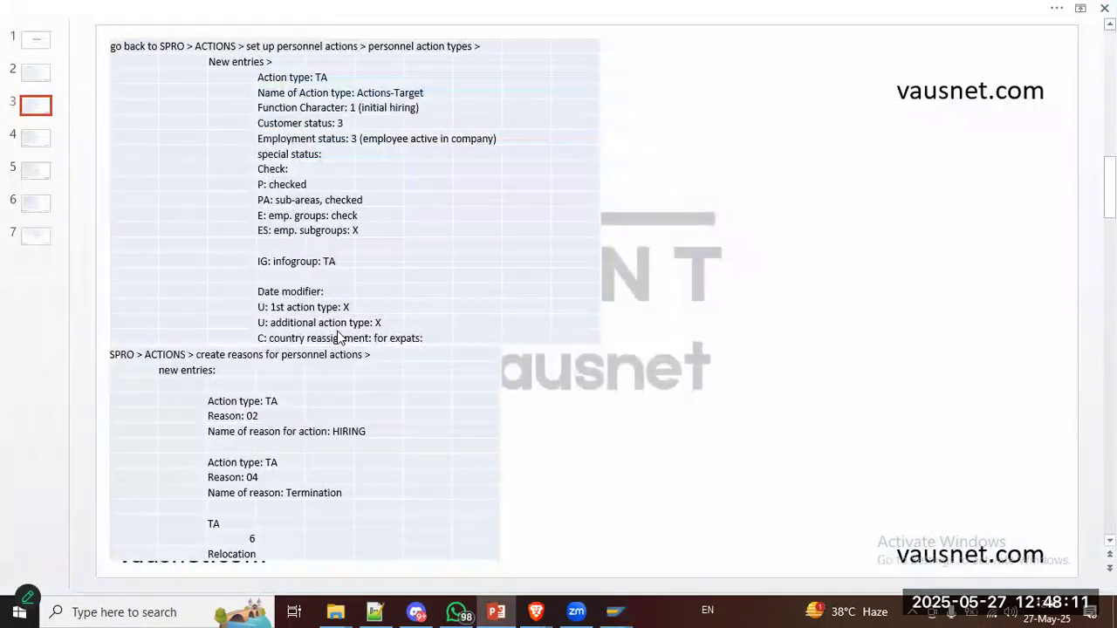
key("alt+Tab")
type("Term")
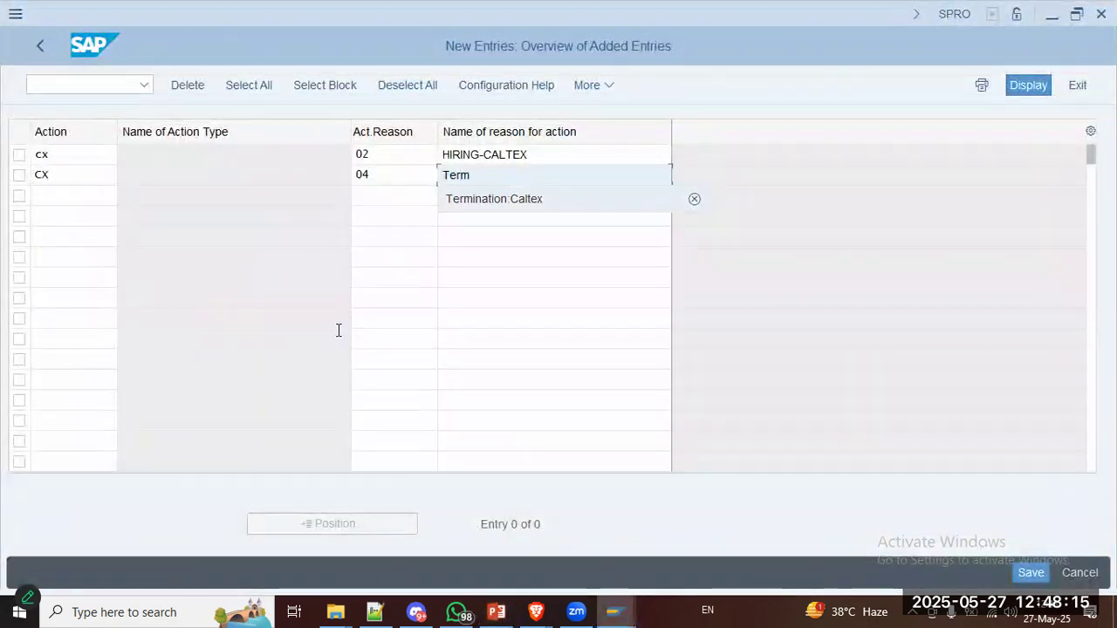
key("Return")
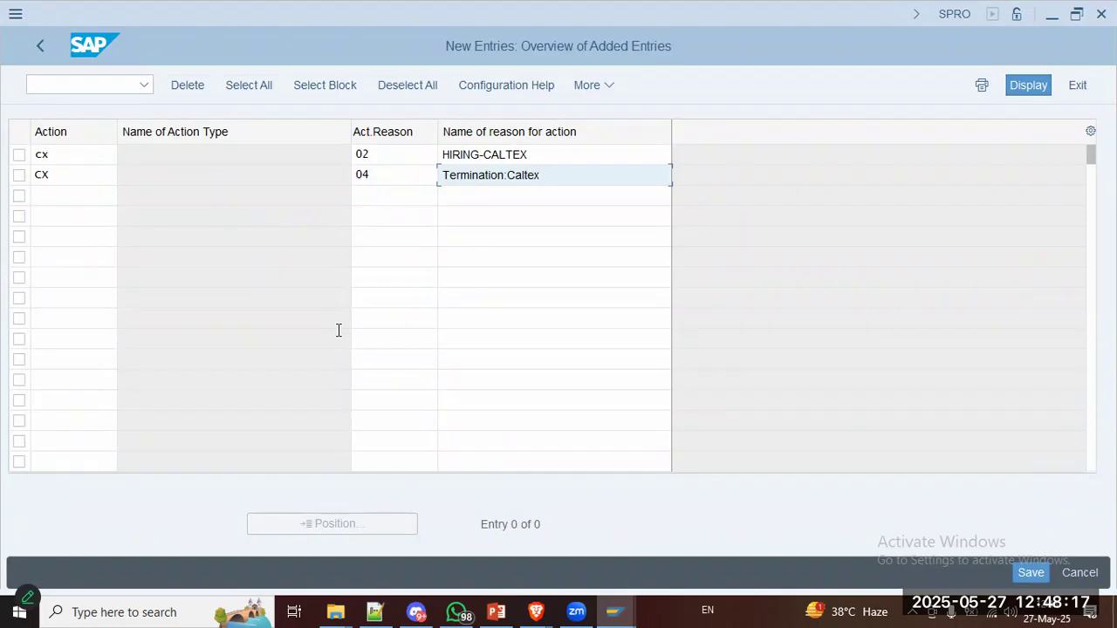
key("Tab")
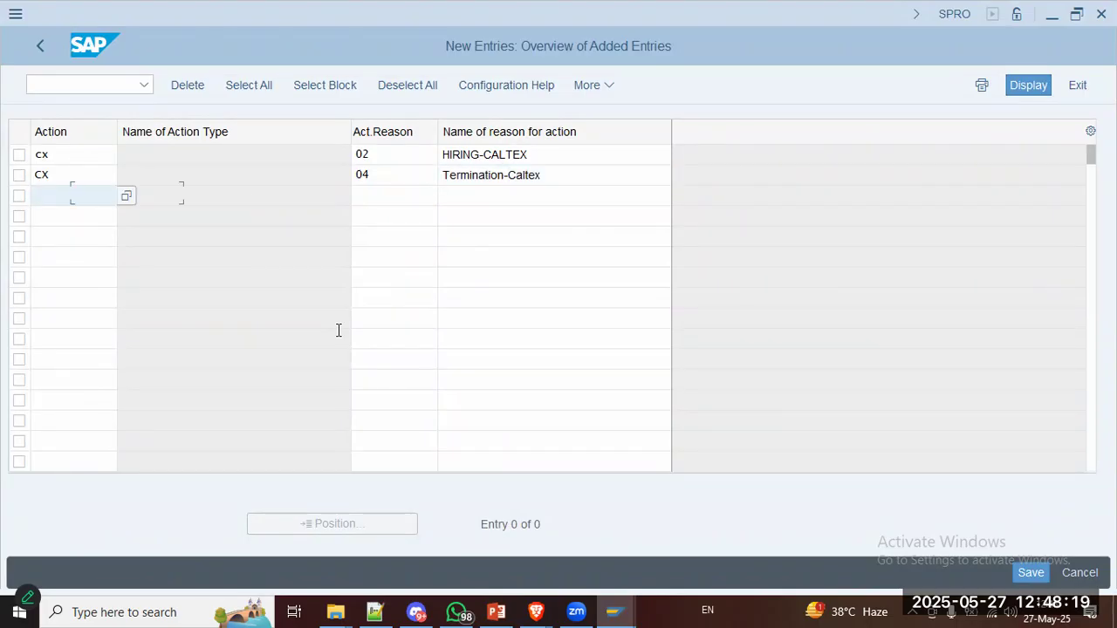
Step: Add a third reason entry for action cx with reason 06 and the name Relocation-Caltex, following the notes
key("alt+Tab")
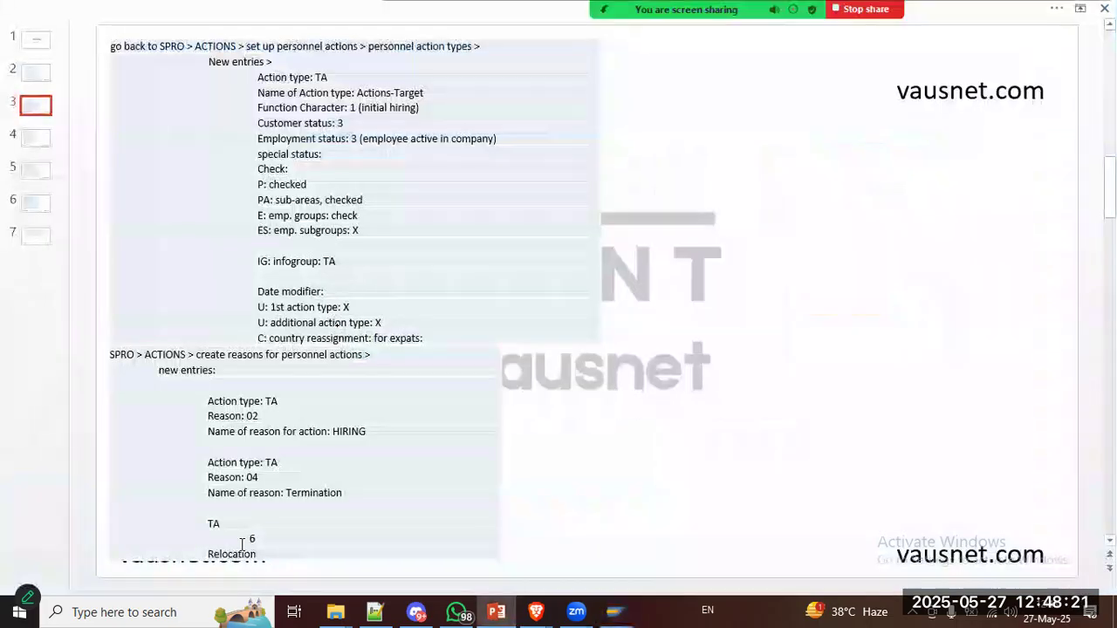
key("alt+Tab")
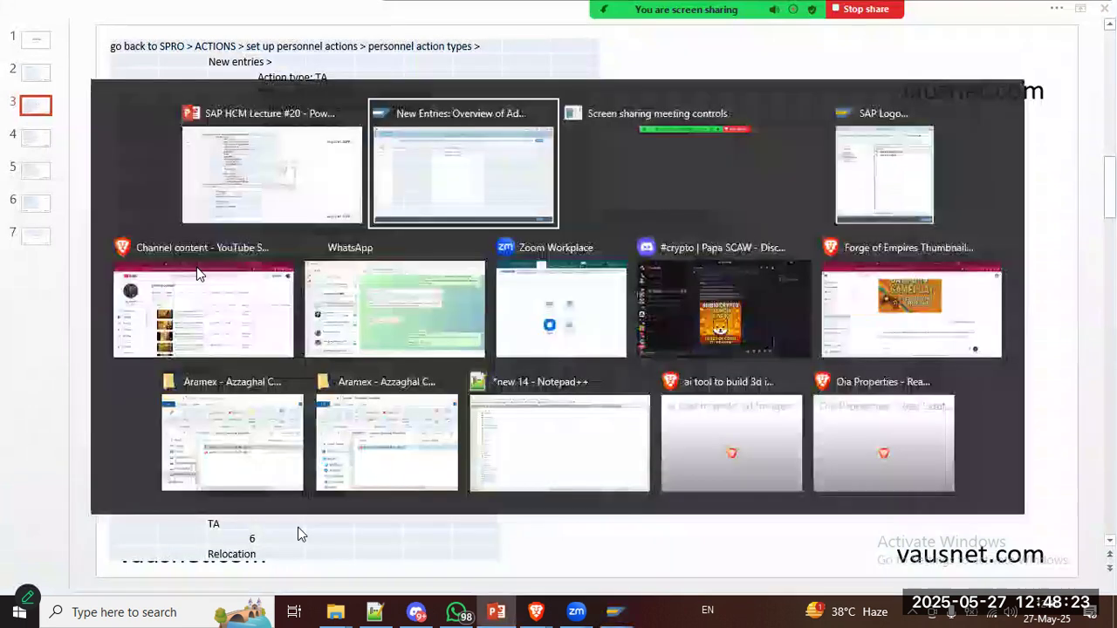
type("cx")
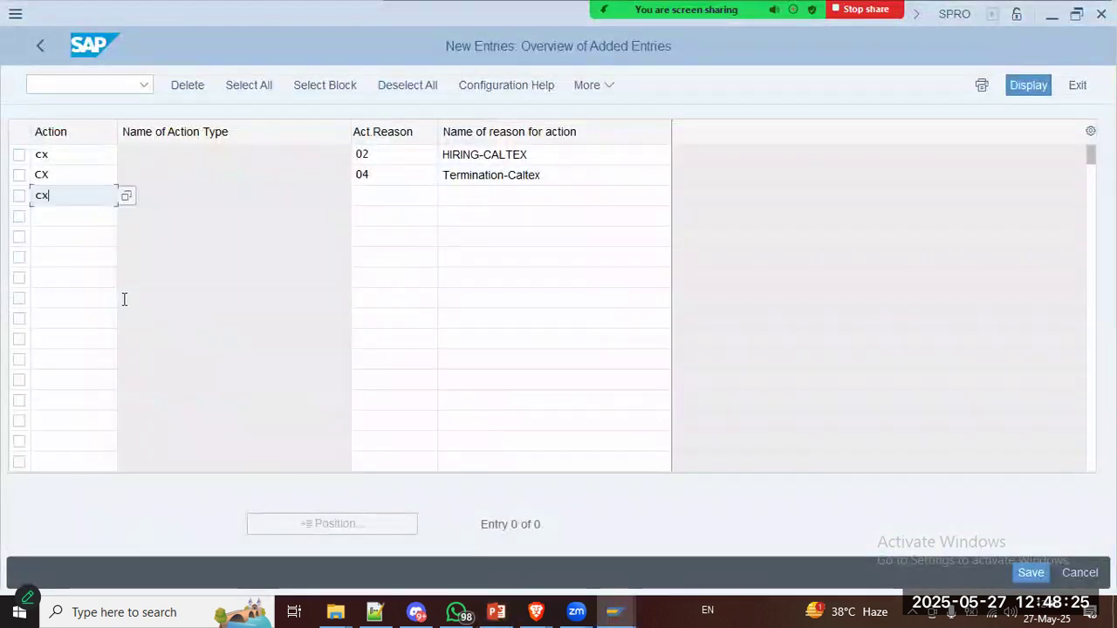
key("Tab")
type("06")
key("Tab")
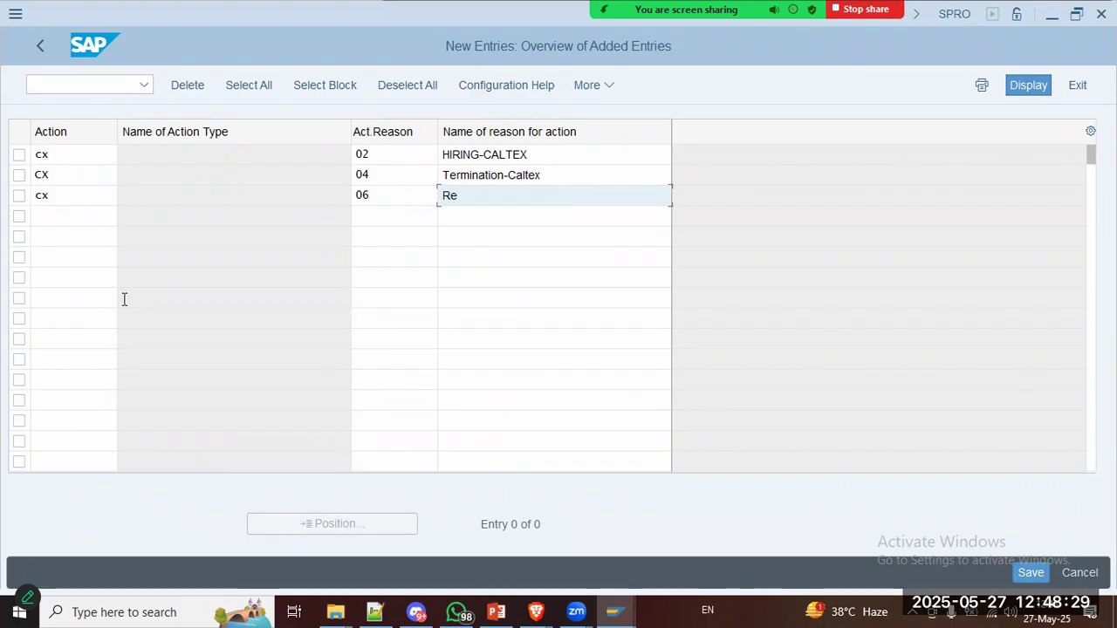
type("Relocation:")
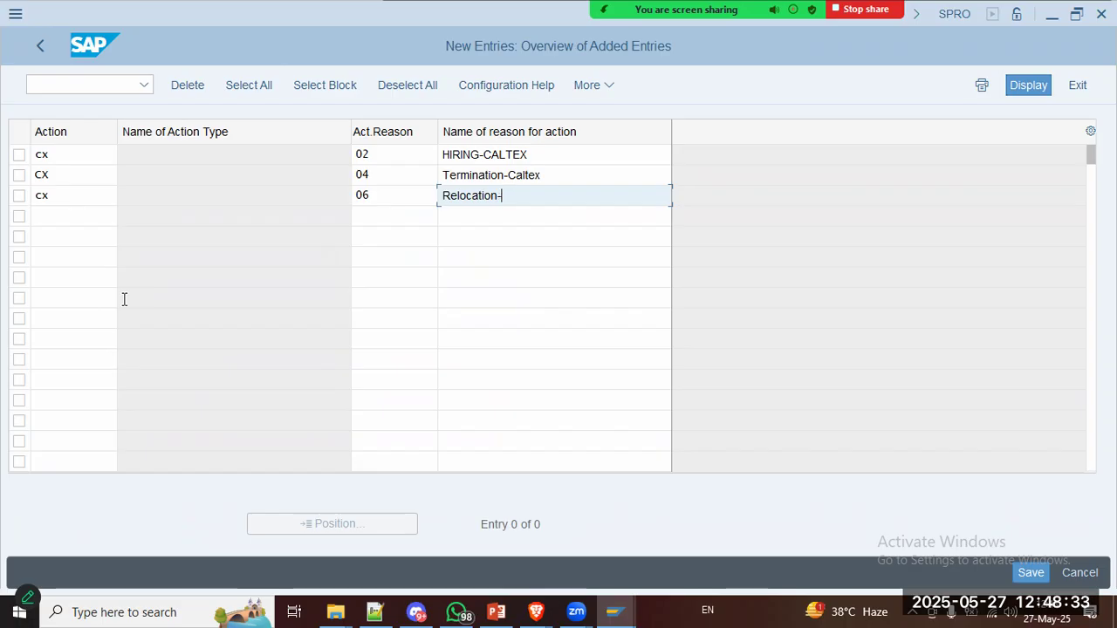
type("Caltex")
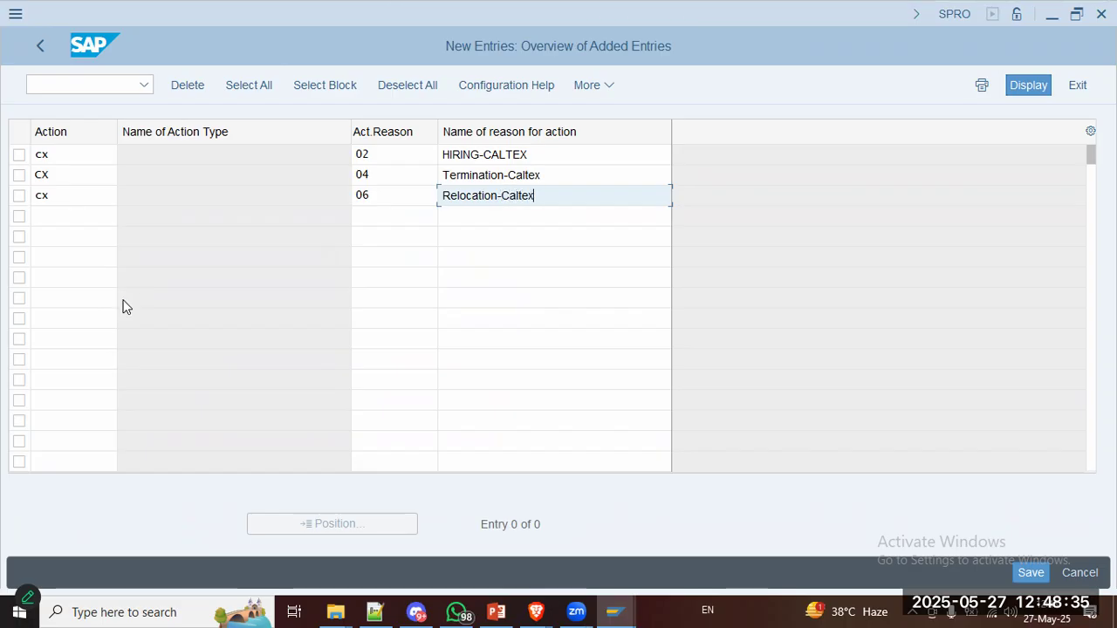
Step: Save the three Caltex reason entries to the CALTEX - HCM Config customizing request, checking the next slide of the notes
key("Return")
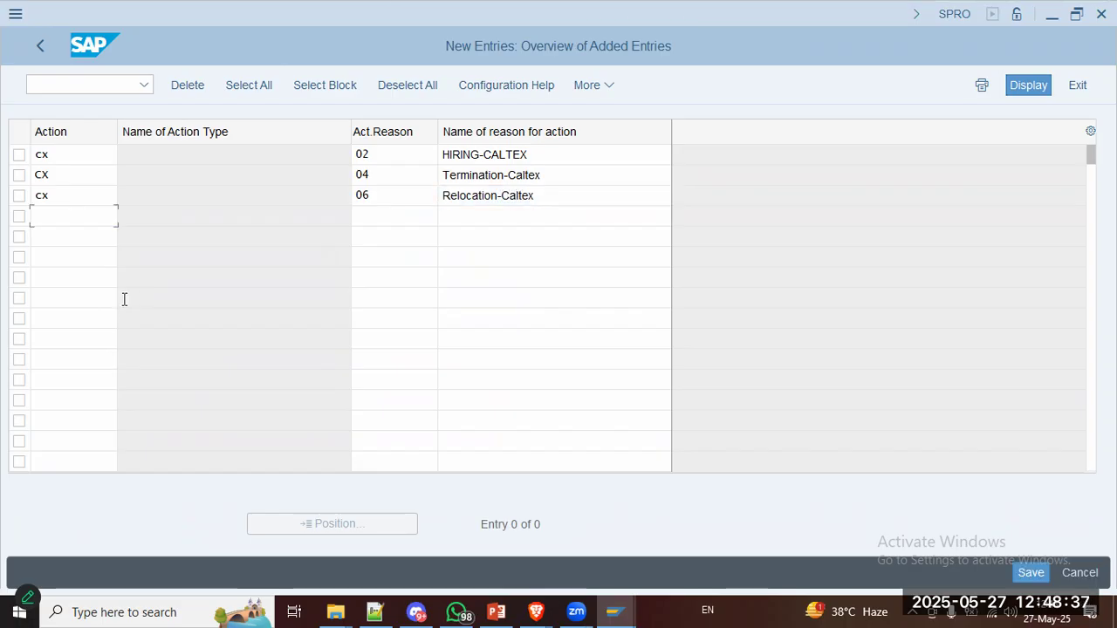
key("alt+Tab")
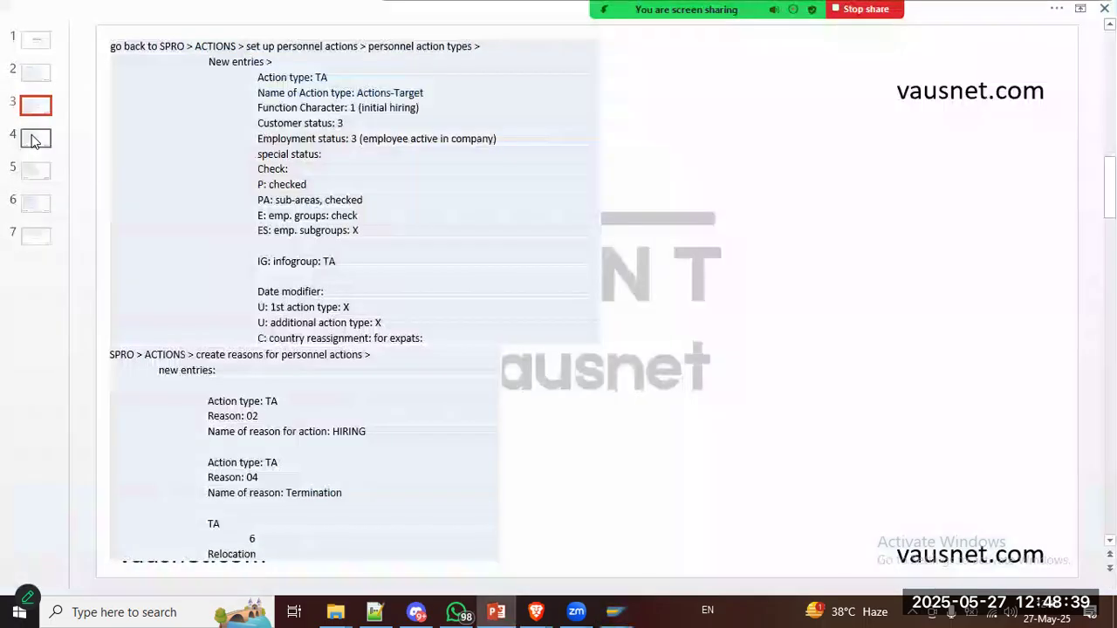
left_click(32, 134)
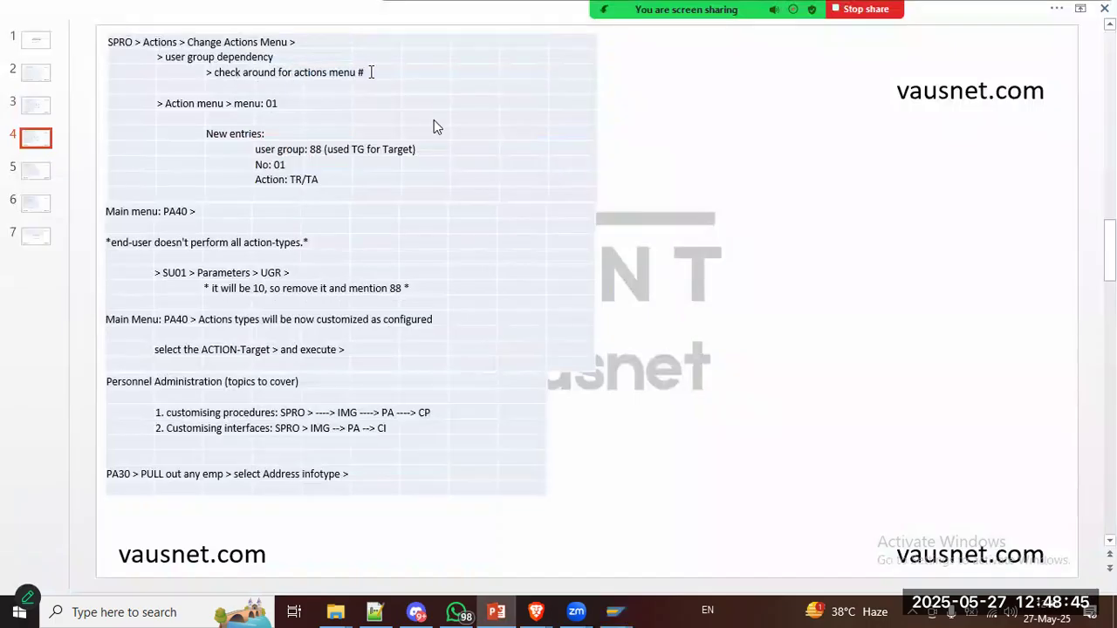
key("alt+Tab")
left_click(1031, 573)
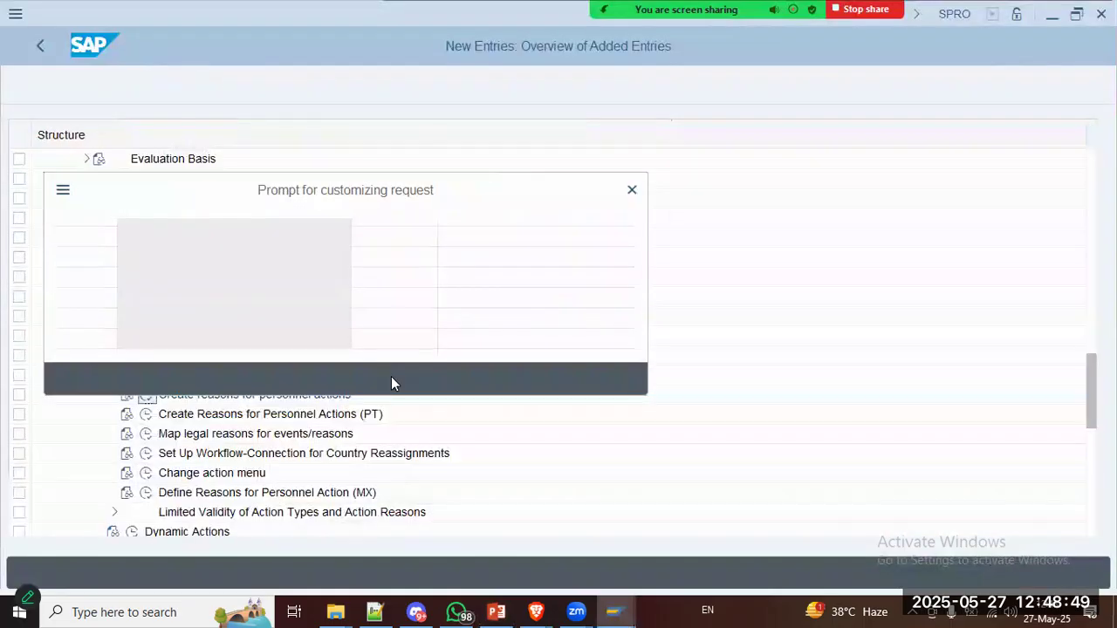
left_click(370, 379)
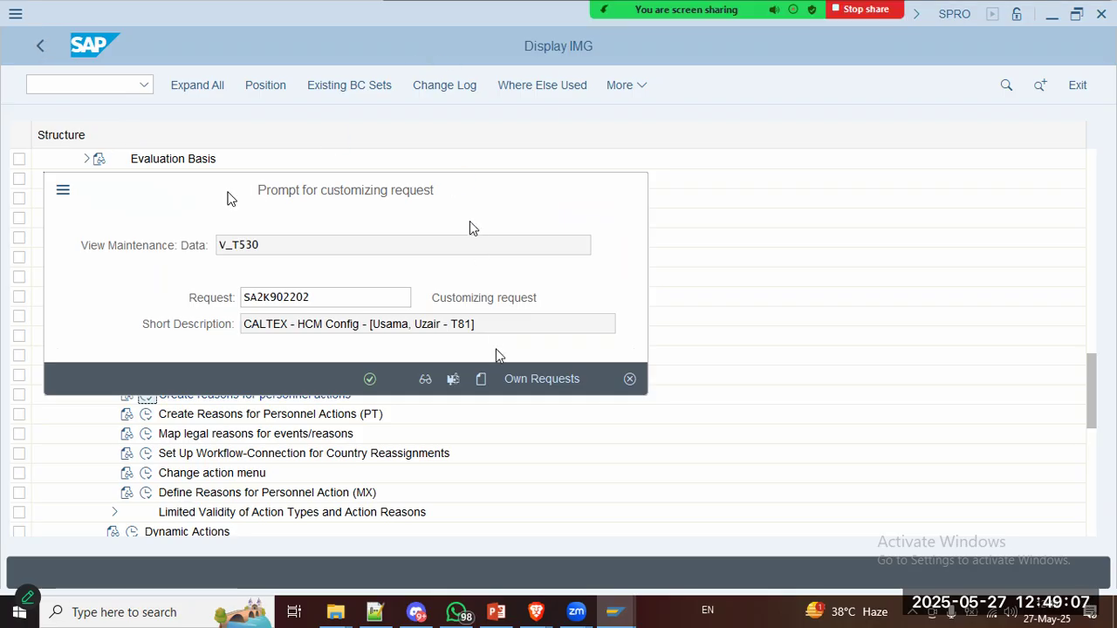
Step: Return to the IMG structure and open the Change action menu activity under Actions, as listed in the notes
key("alt+Tab")
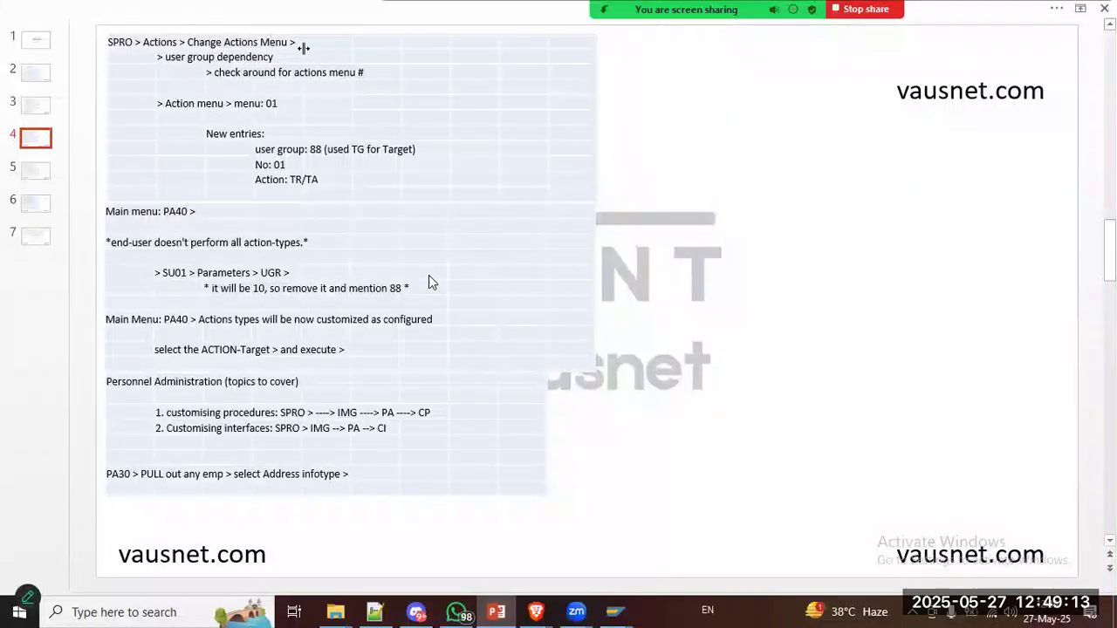
key("alt+Tab")
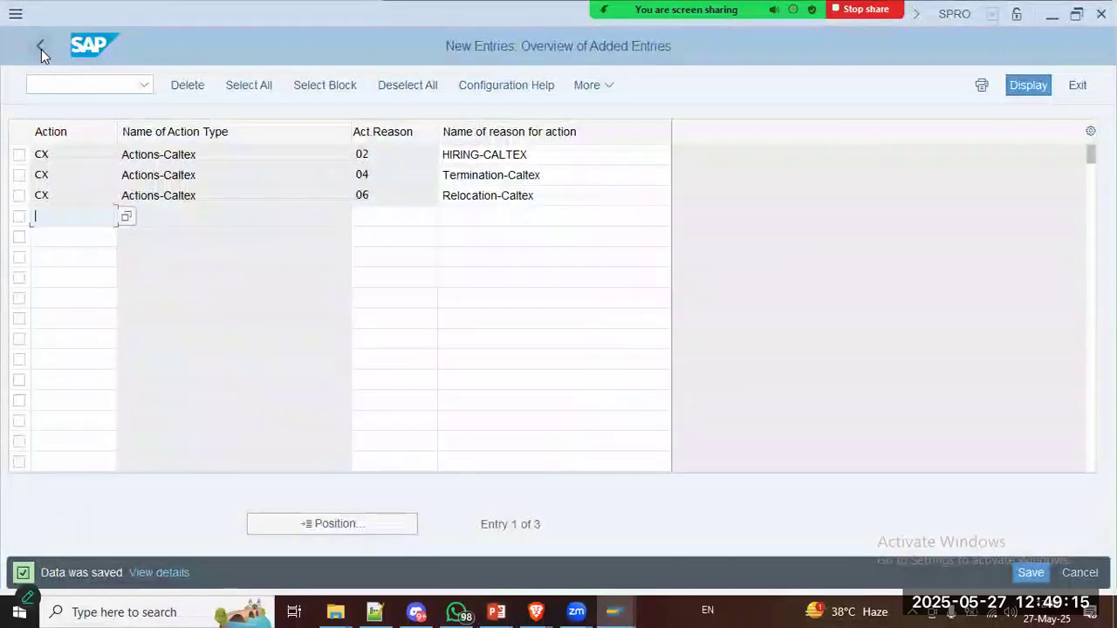
left_click(41, 49)
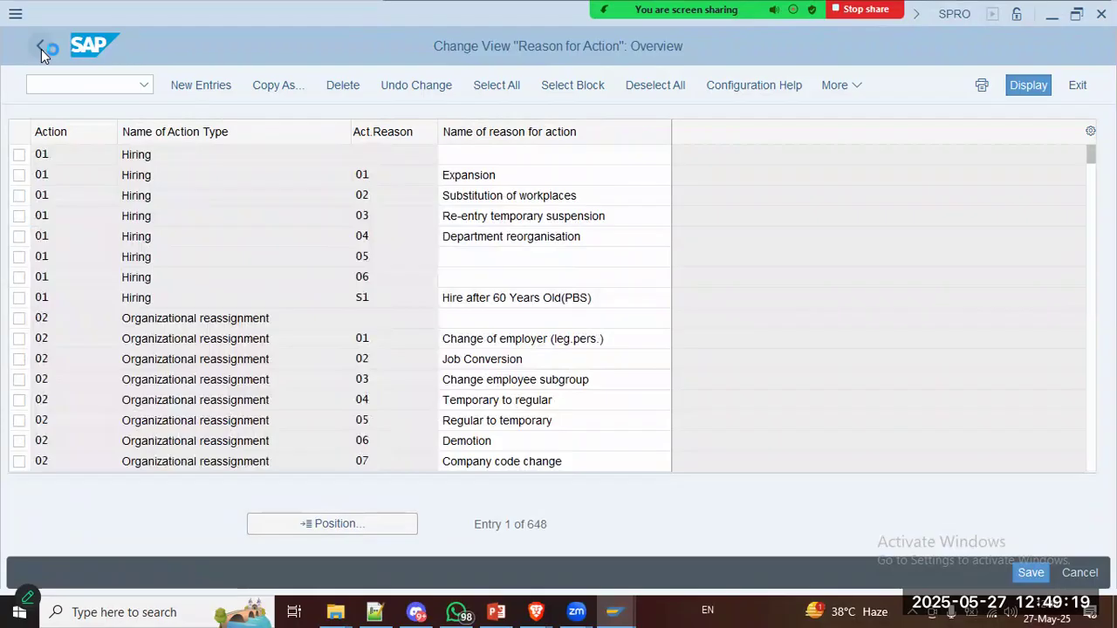
left_click(41, 49)
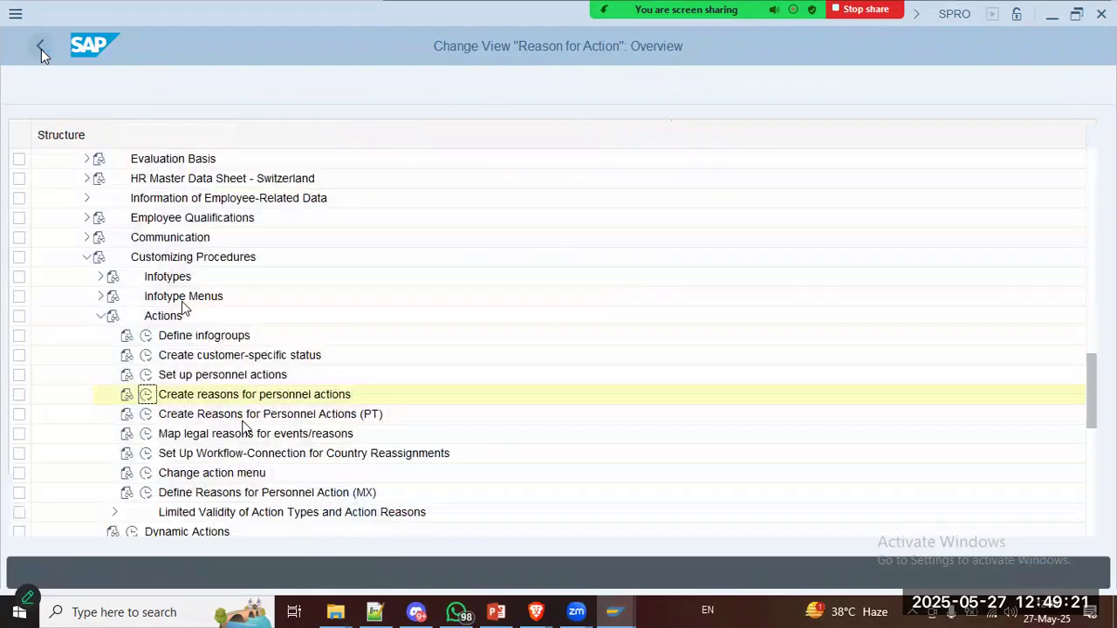
left_click(217, 437)
scroll(214, 471, "down", 1)
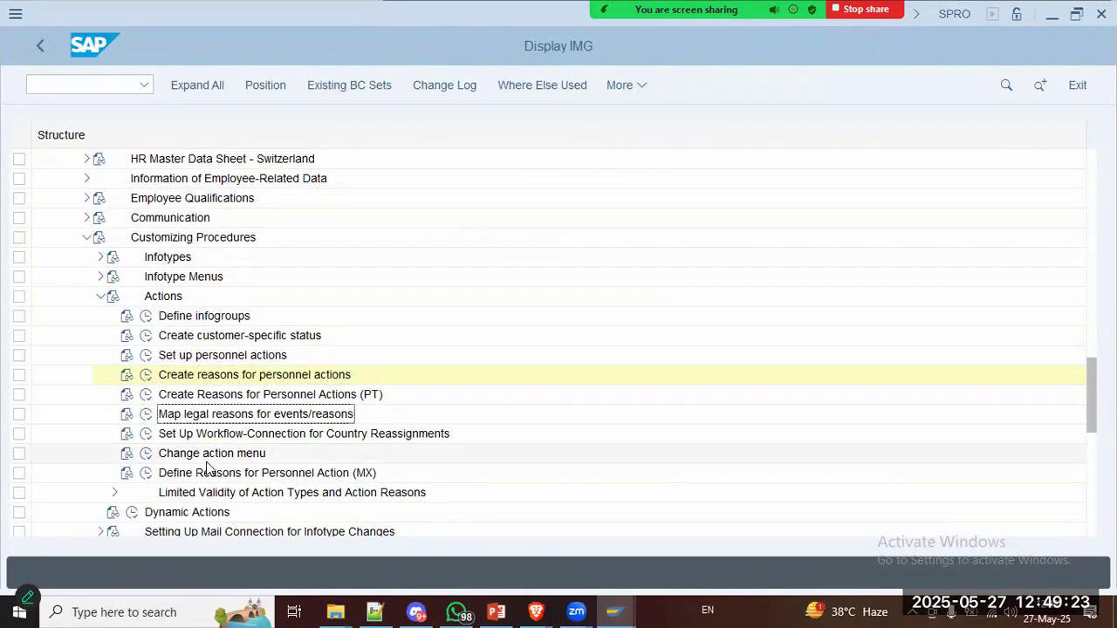
left_click(206, 455)
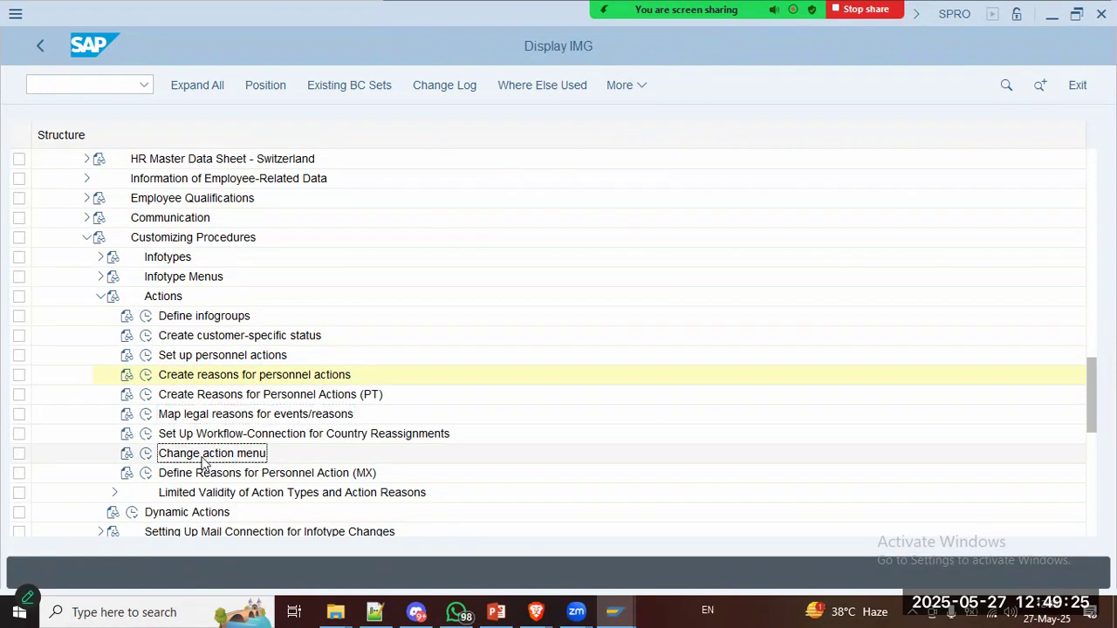
key("alt+Tab")
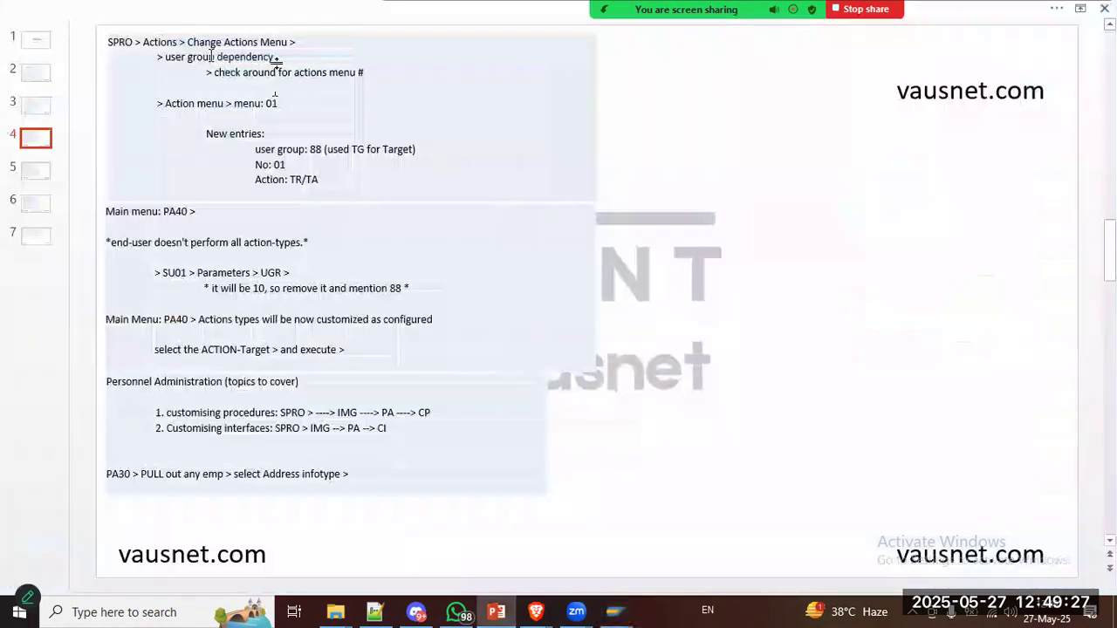
key("alt+Tab")
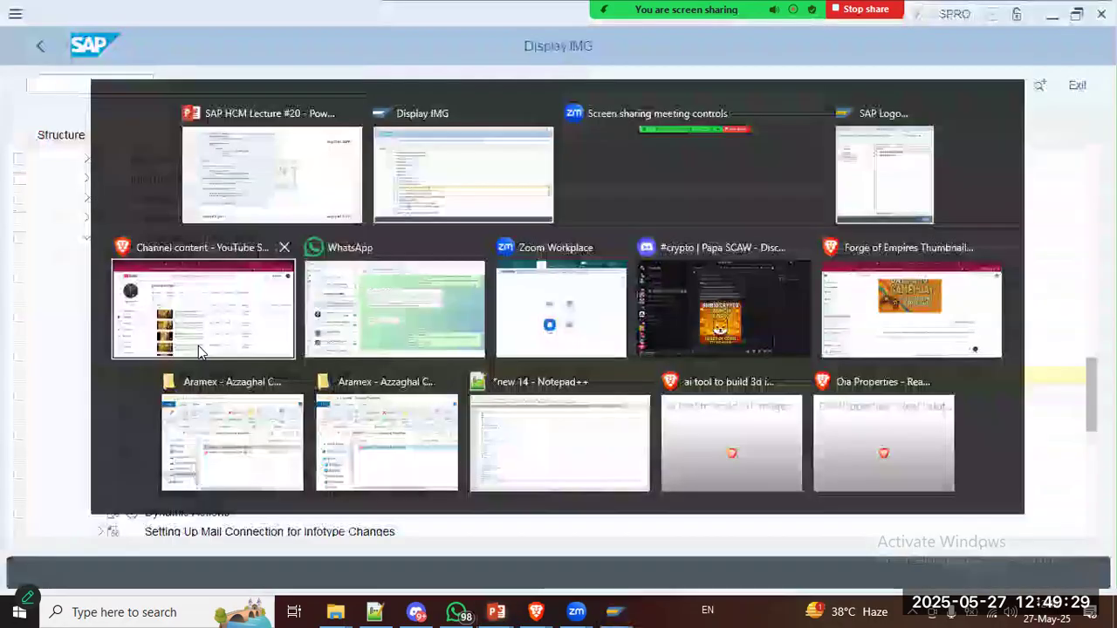
left_click(145, 454)
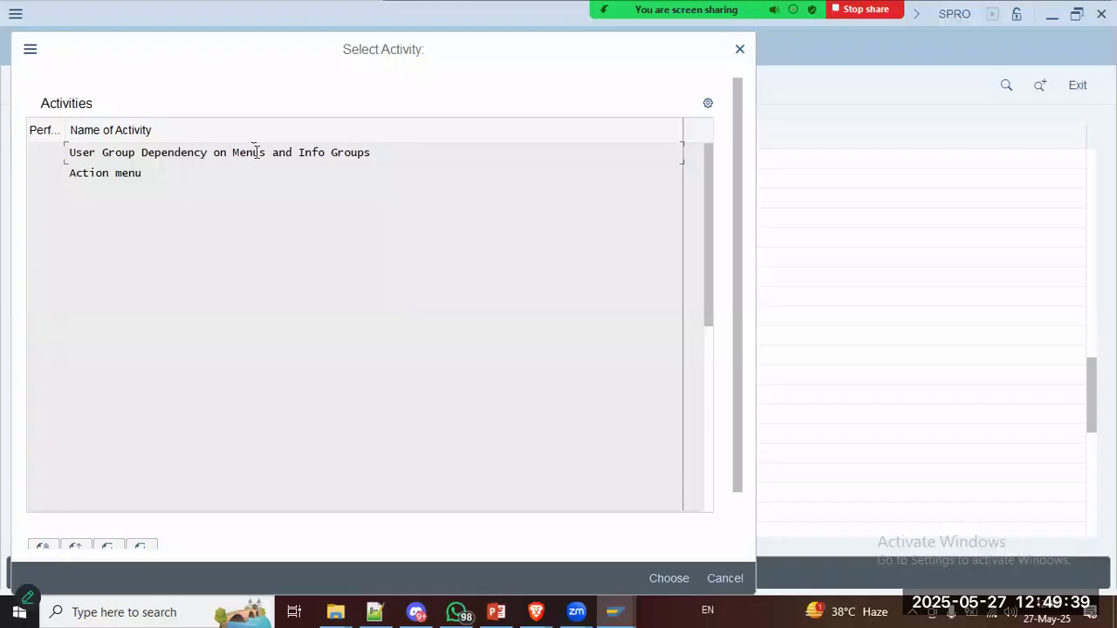
Step: Open User Group Dependency on Menus and Info Groups and examine which menu number covers actions, comparing it with the notes
key("alt+Tab")
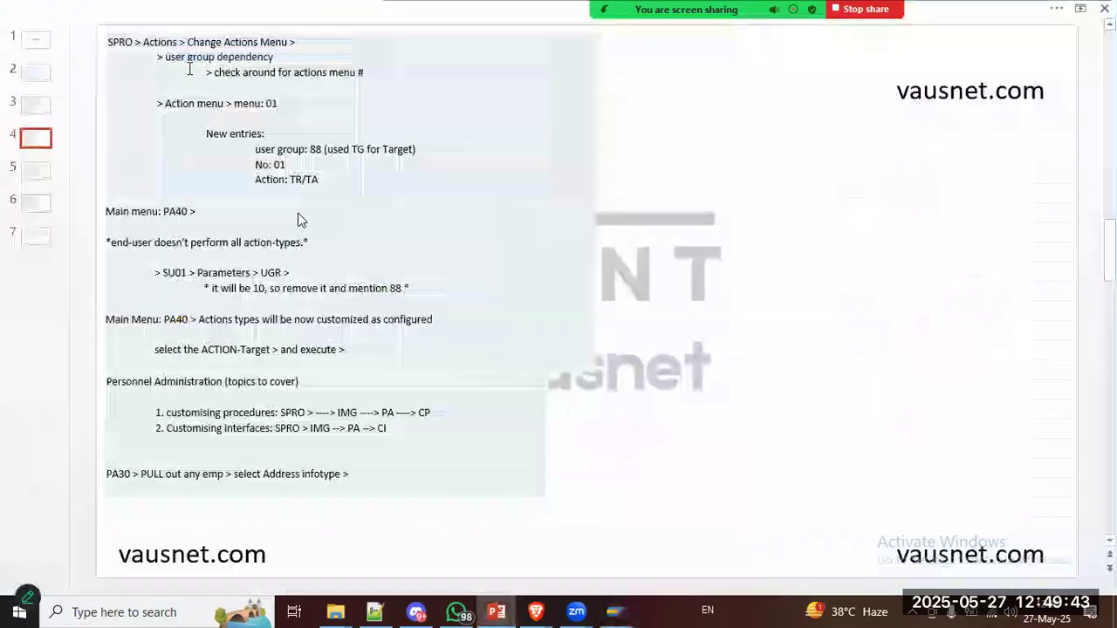
key("alt+Tab")
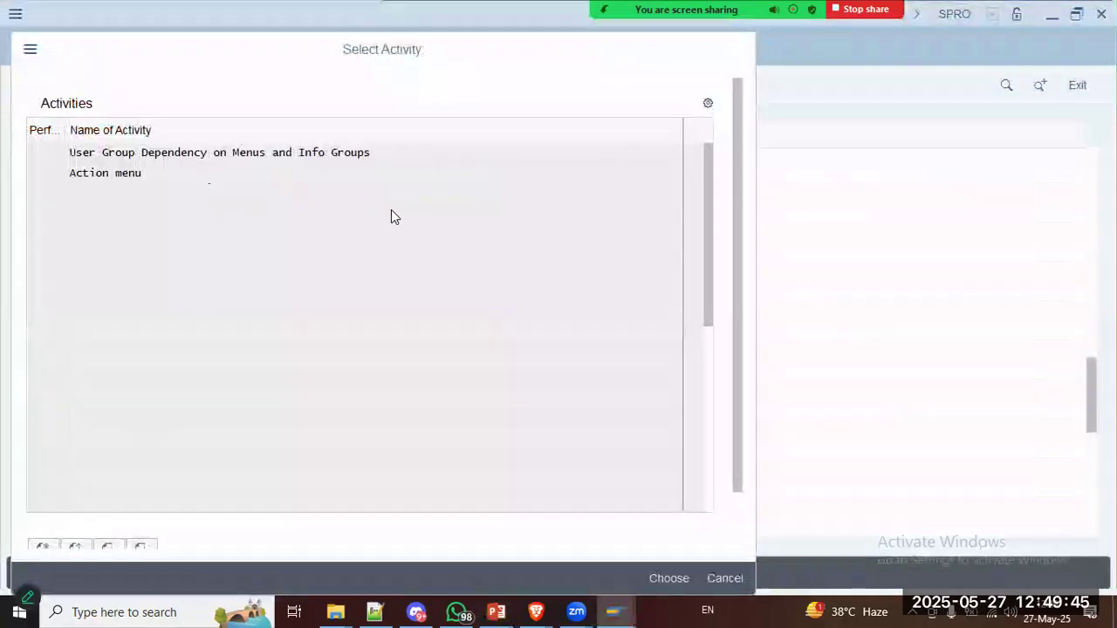
key("alt+Tab")
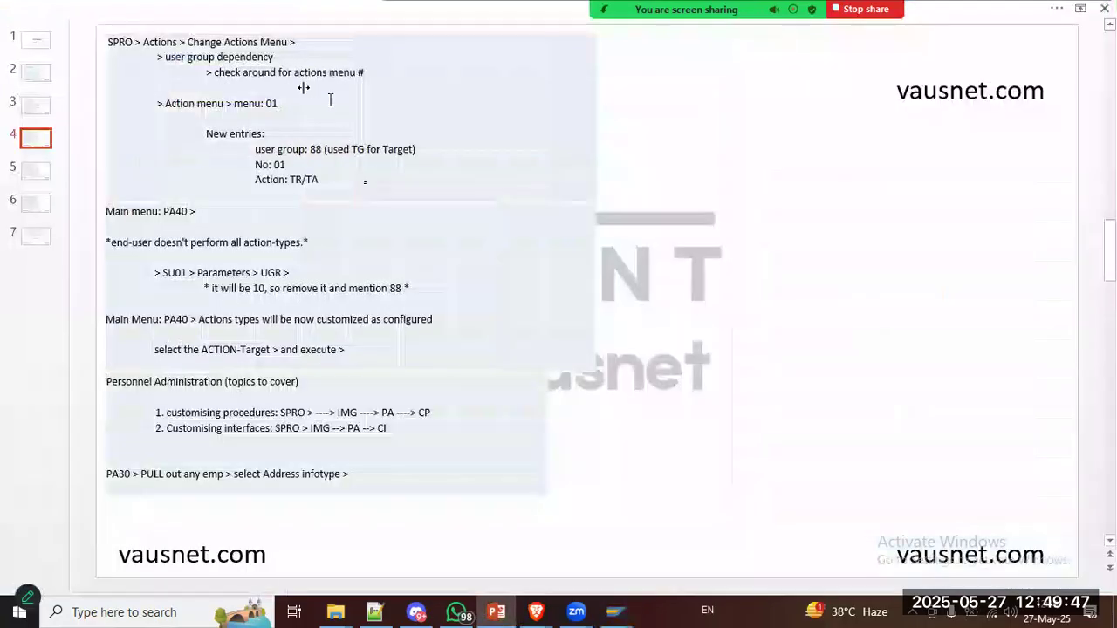
key("alt+Tab")
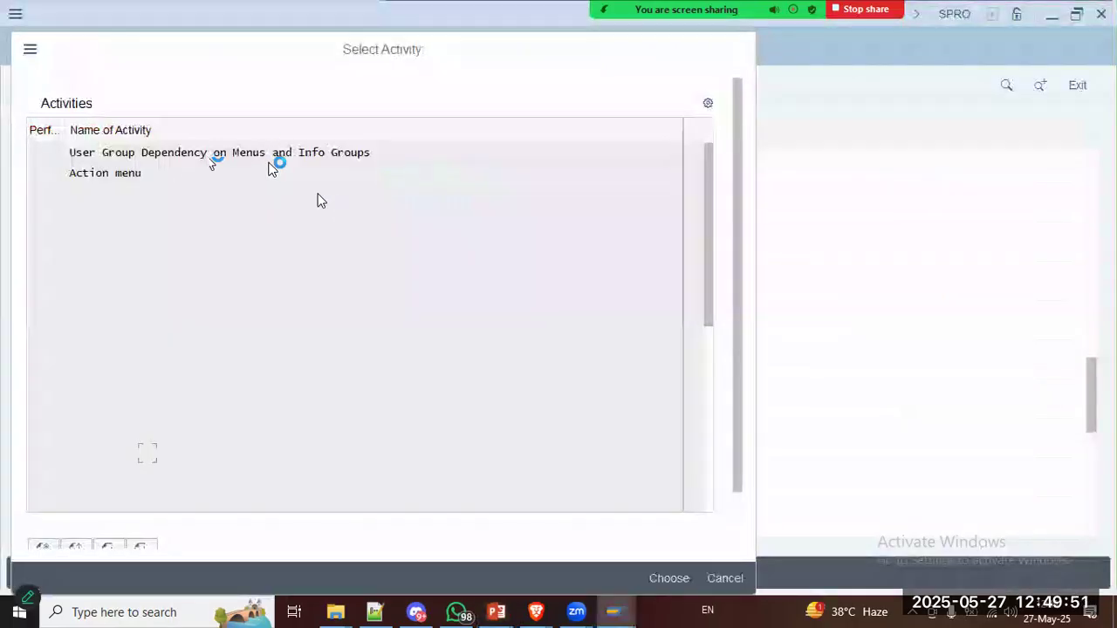
key("alt+Tab")
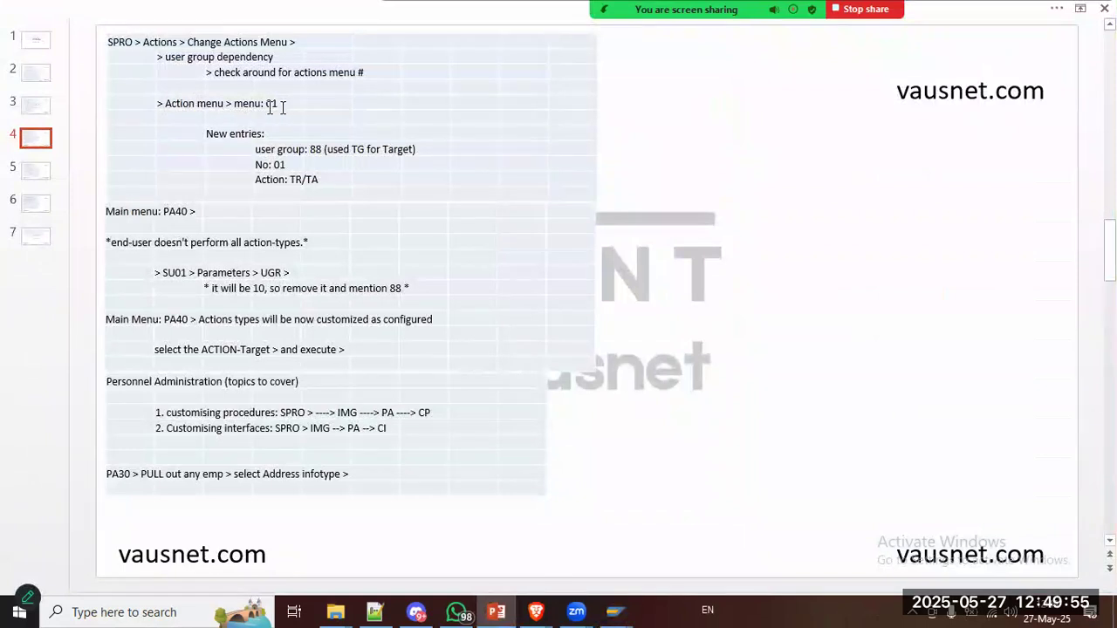
key("alt+Tab")
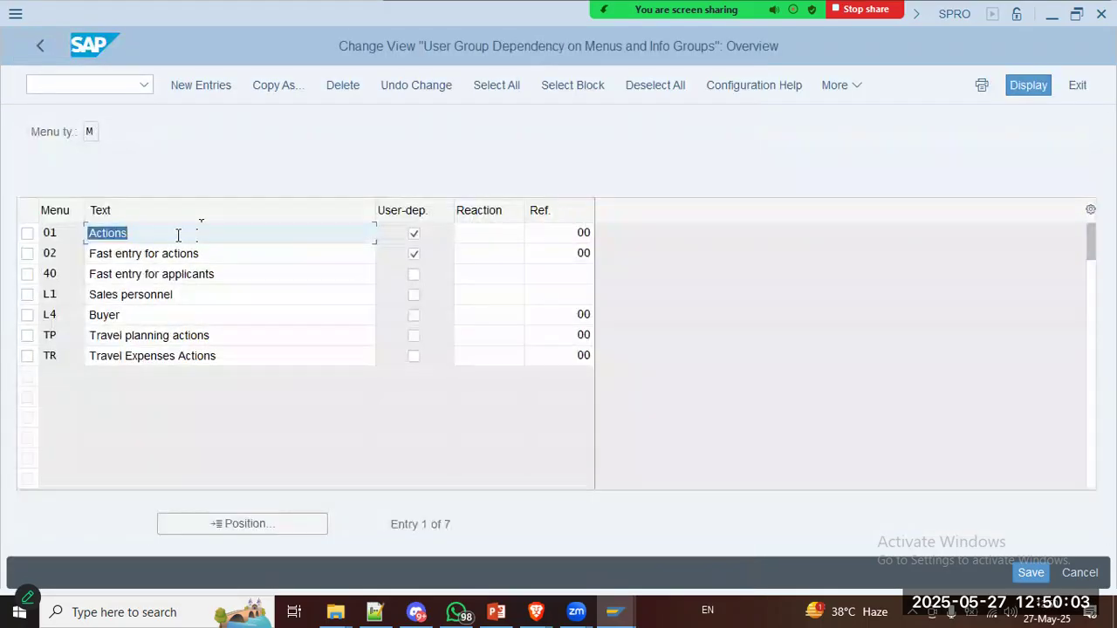
left_click(178, 236)
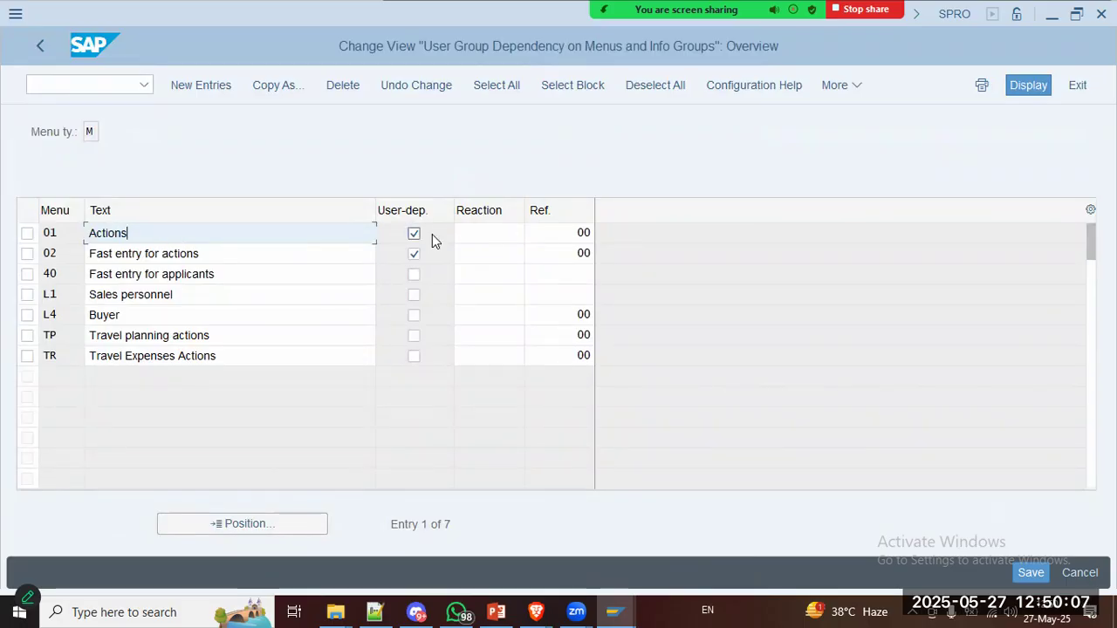
left_click(247, 253)
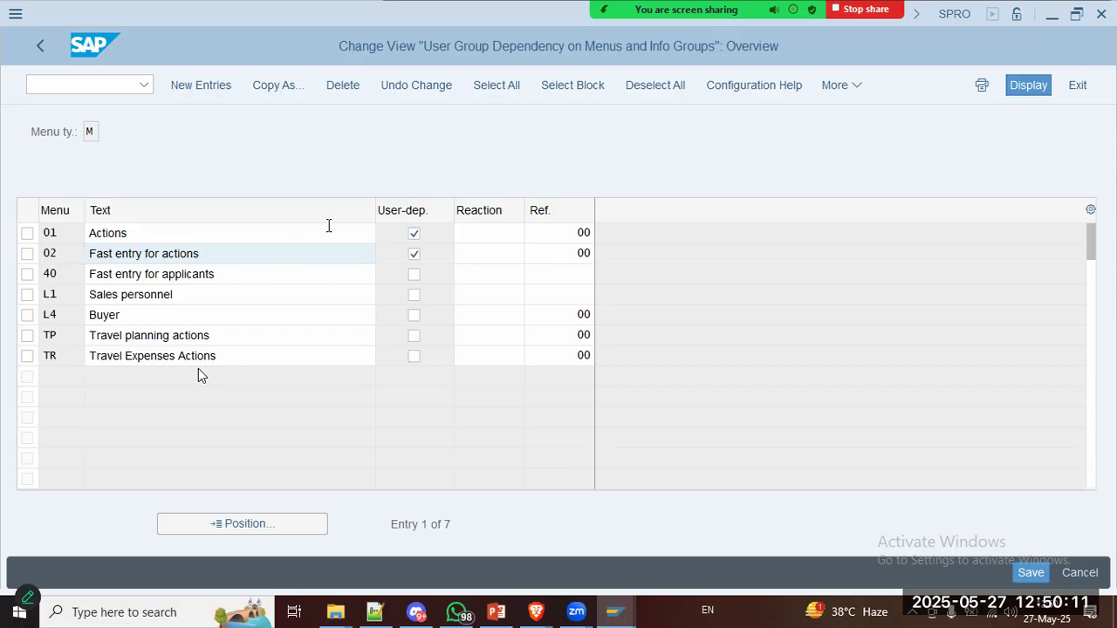
key("alt+Tab")
key("alt+Tab")
Step: Leave the user group dependency view and open the Action menu activity with menu 01 (Actions) as work area
left_click(38, 41)
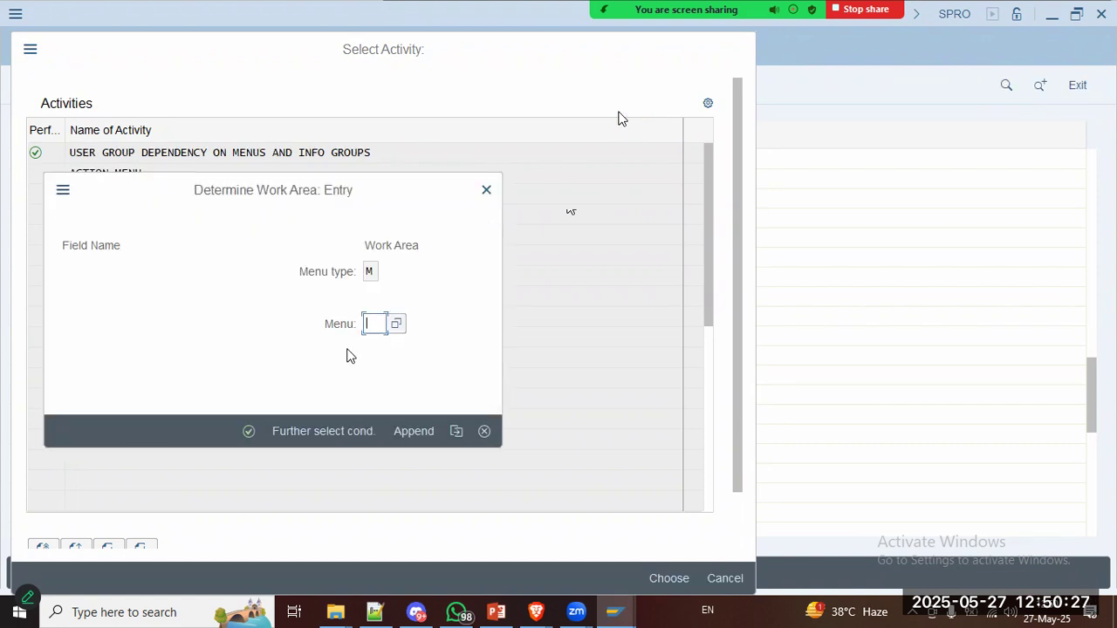
left_click(396, 324)
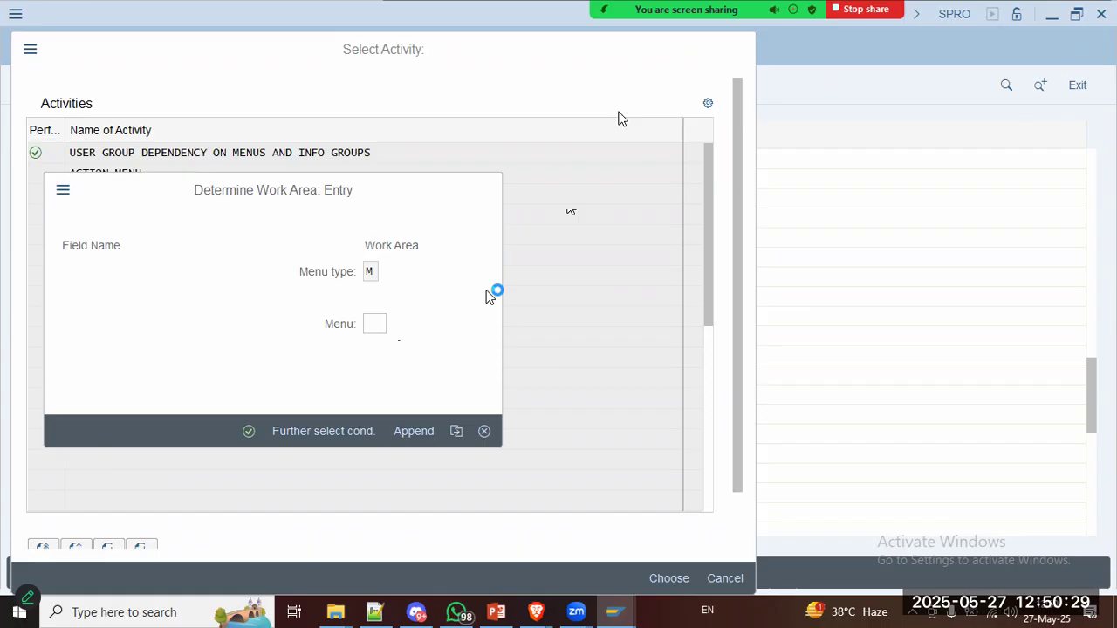
key("alt+Tab")
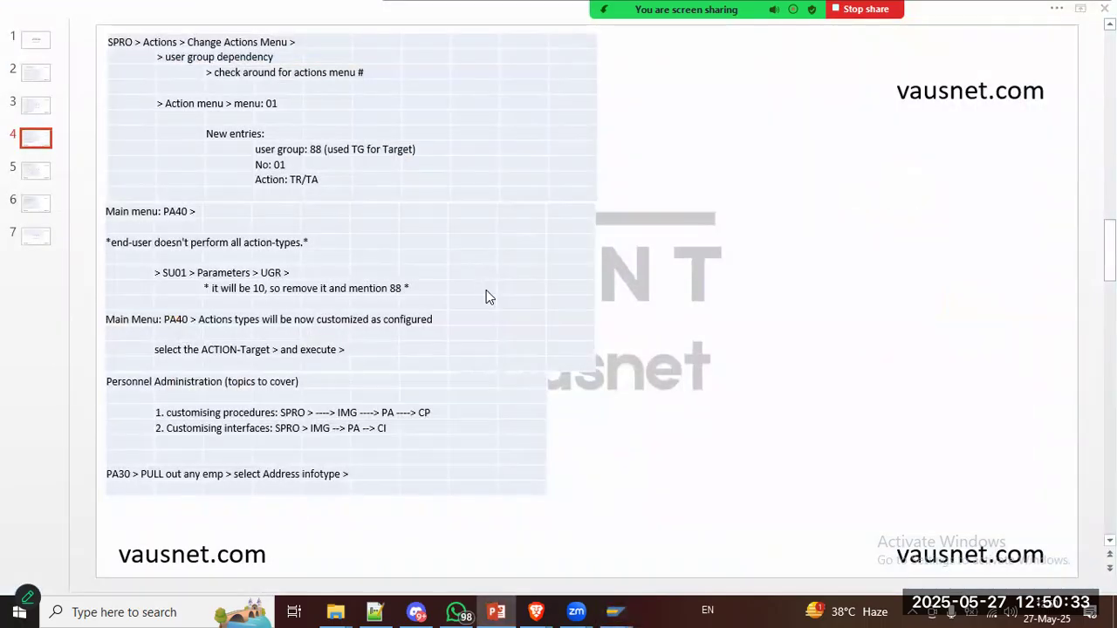
key("alt+Tab")
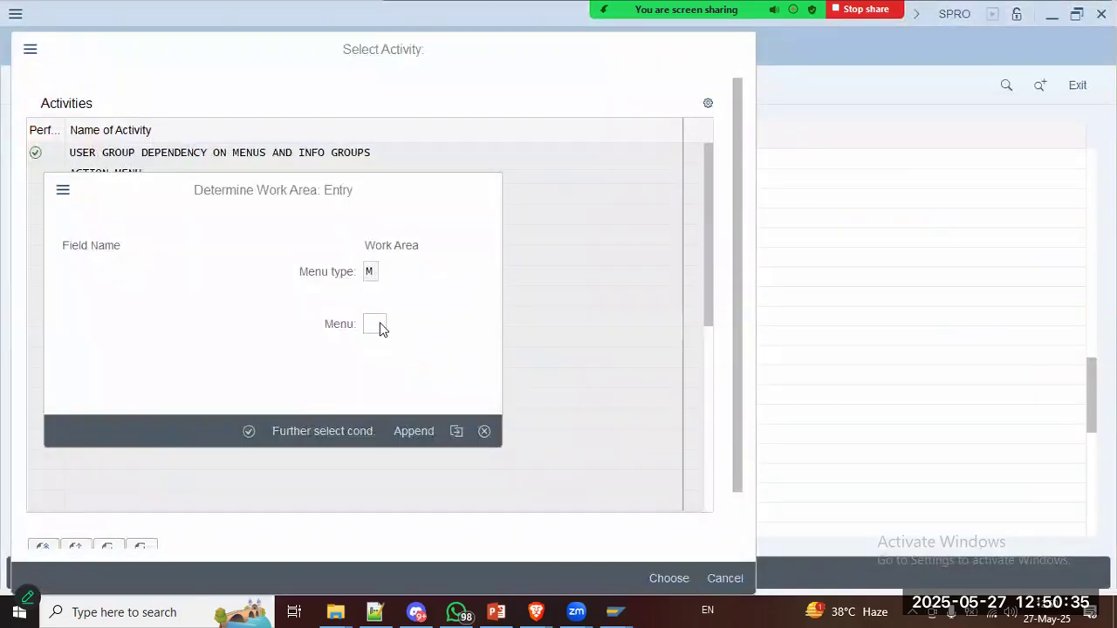
key("alt+Tab")
key("alt+Tab")
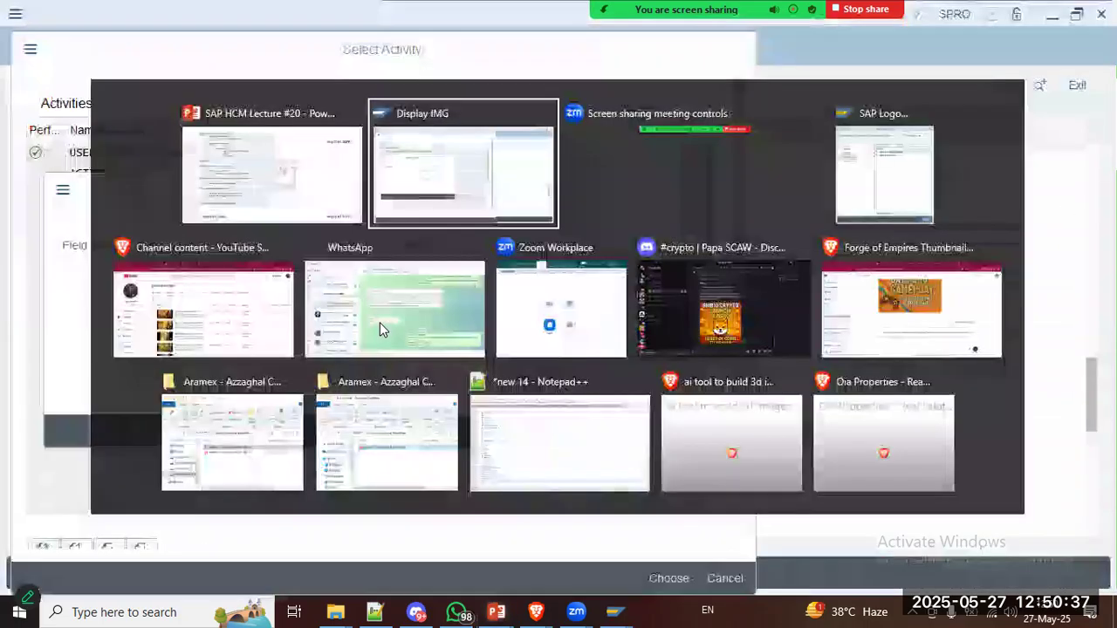
left_click(380, 323)
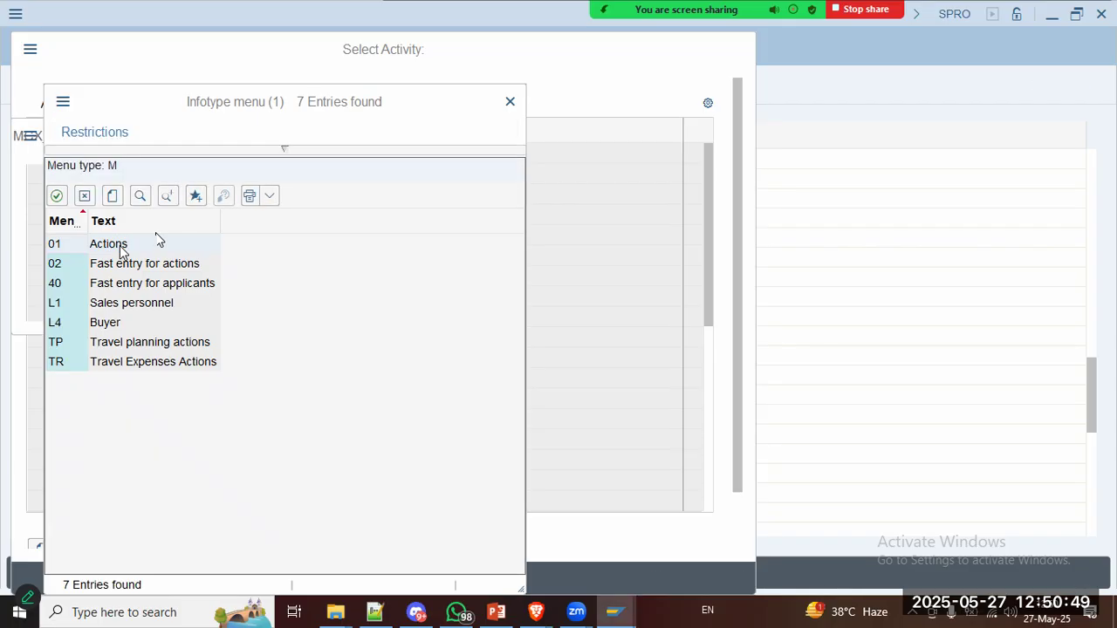
left_click(59, 251)
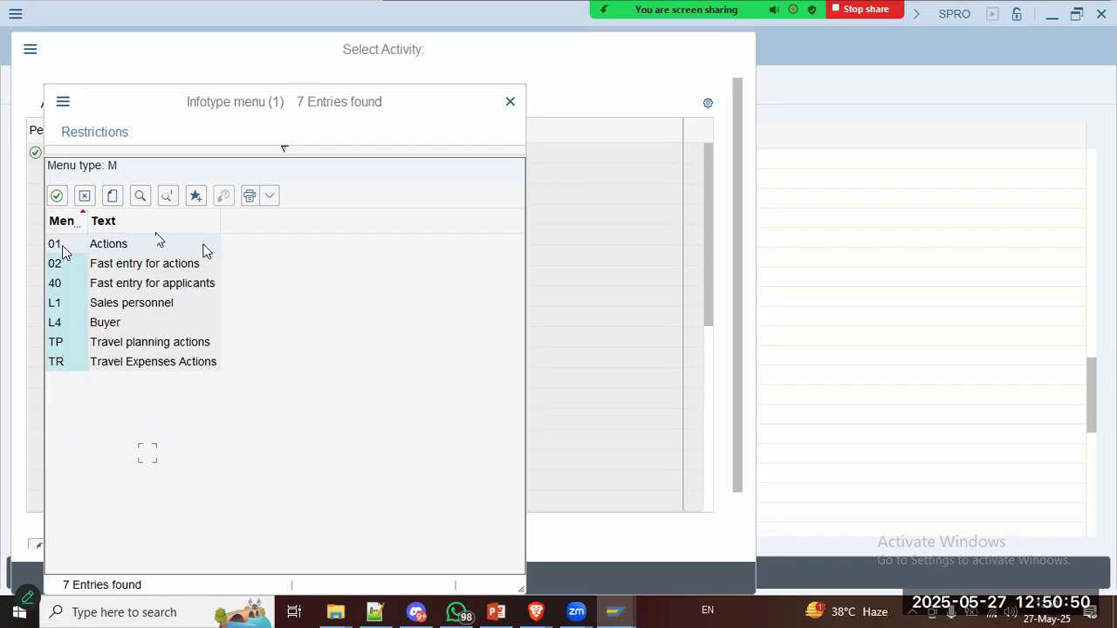
left_click(57, 197)
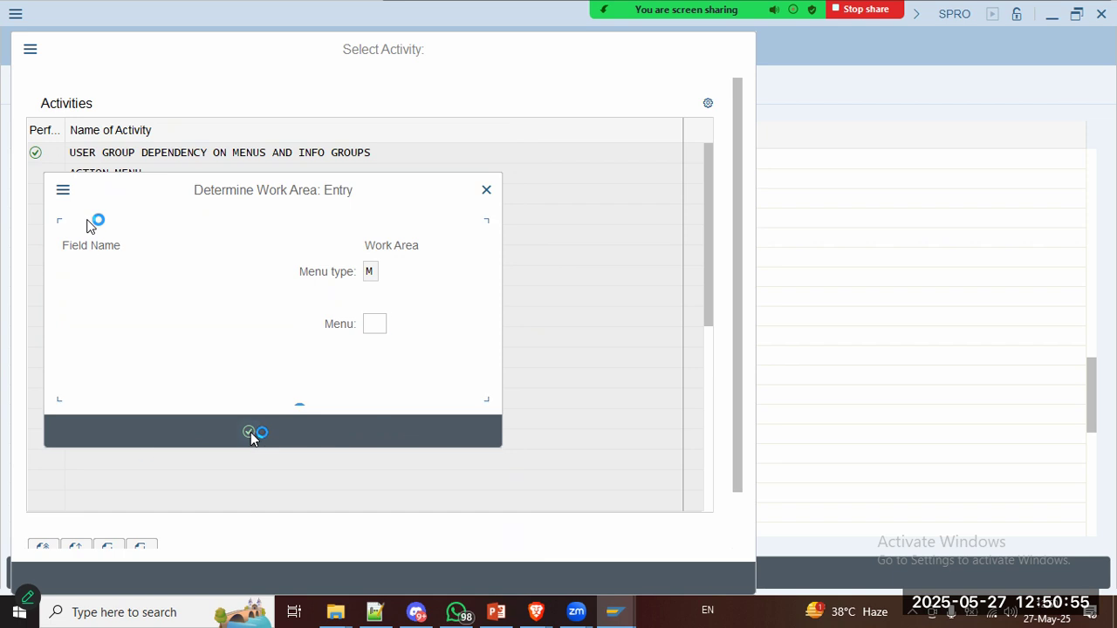
left_click(250, 433)
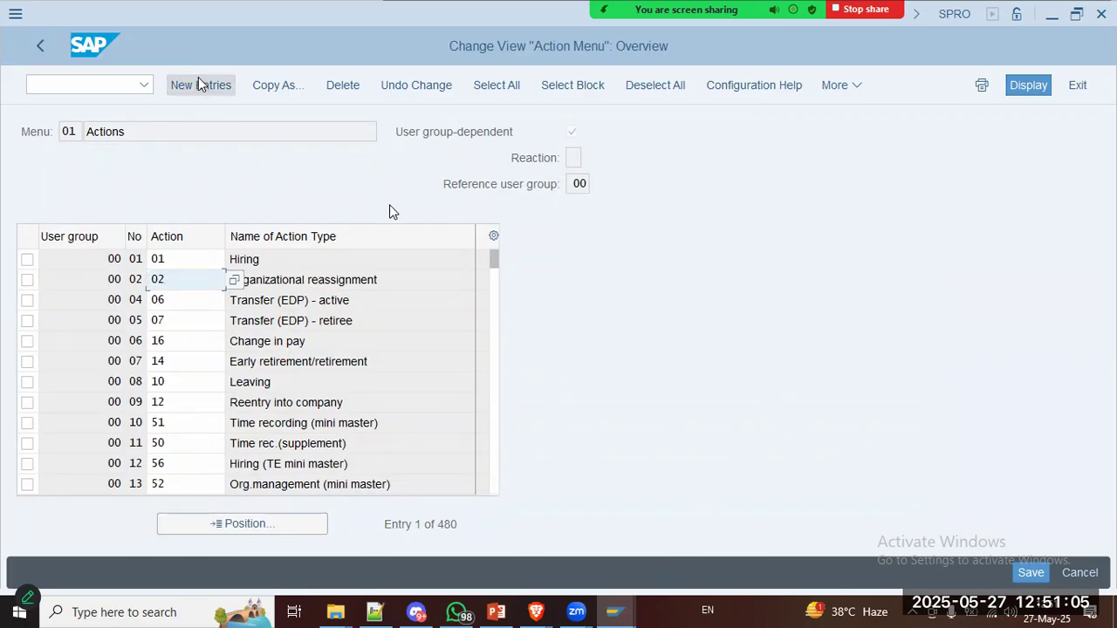
Step: Start a new entry in the Actions menu with user group 88 and No 01, following the notes
key("alt+Tab")
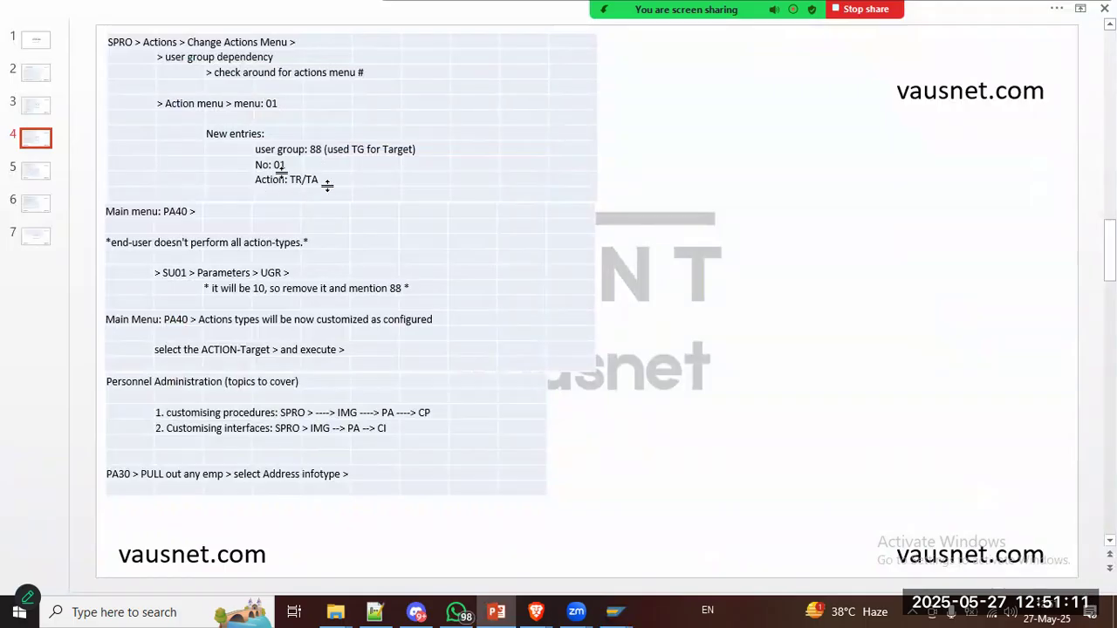
key("alt+Tab")
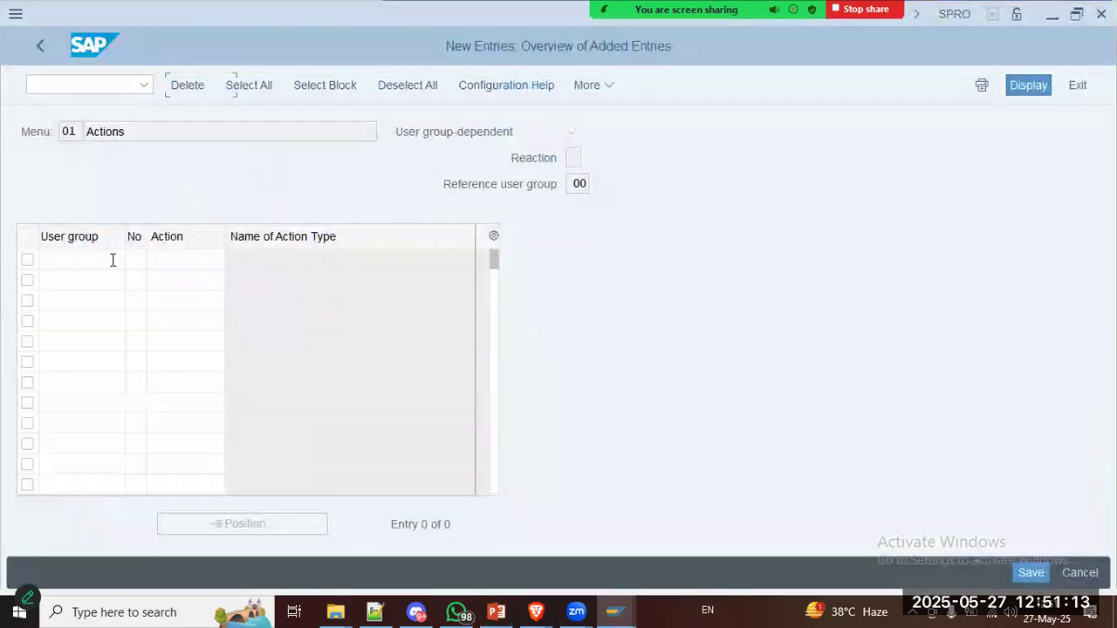
left_click(102, 259)
type("88")
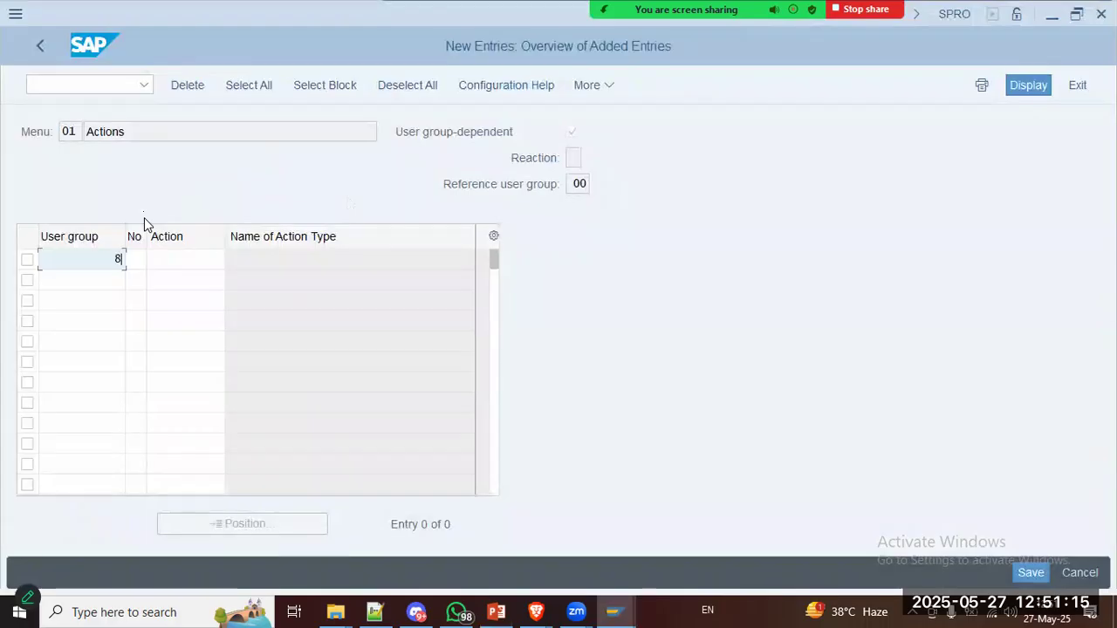
key("Tab")
key("alt+Tab")
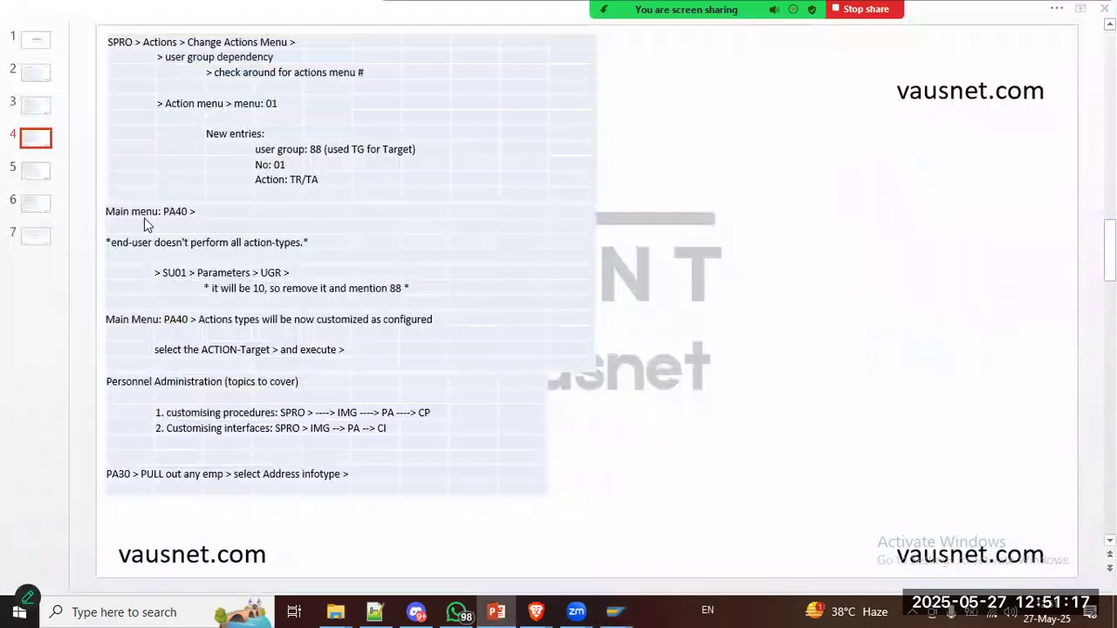
key("alt+Tab")
type("01")
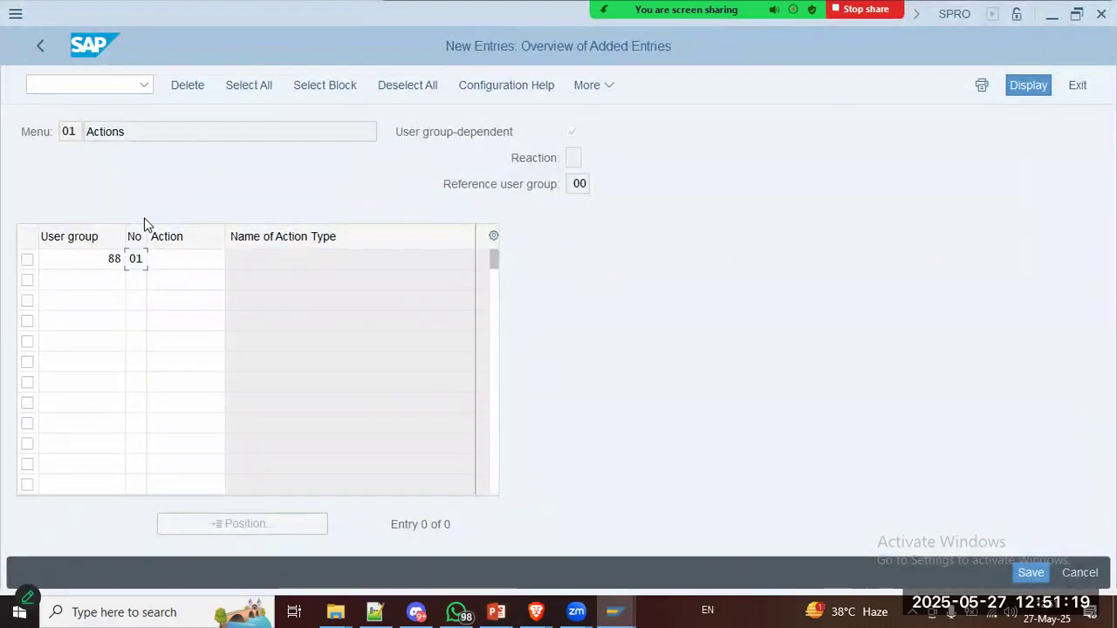
key("Tab")
Step: Open the list of available action types and review the notes on the action value and the UGR user parameter
key("alt+Tab")
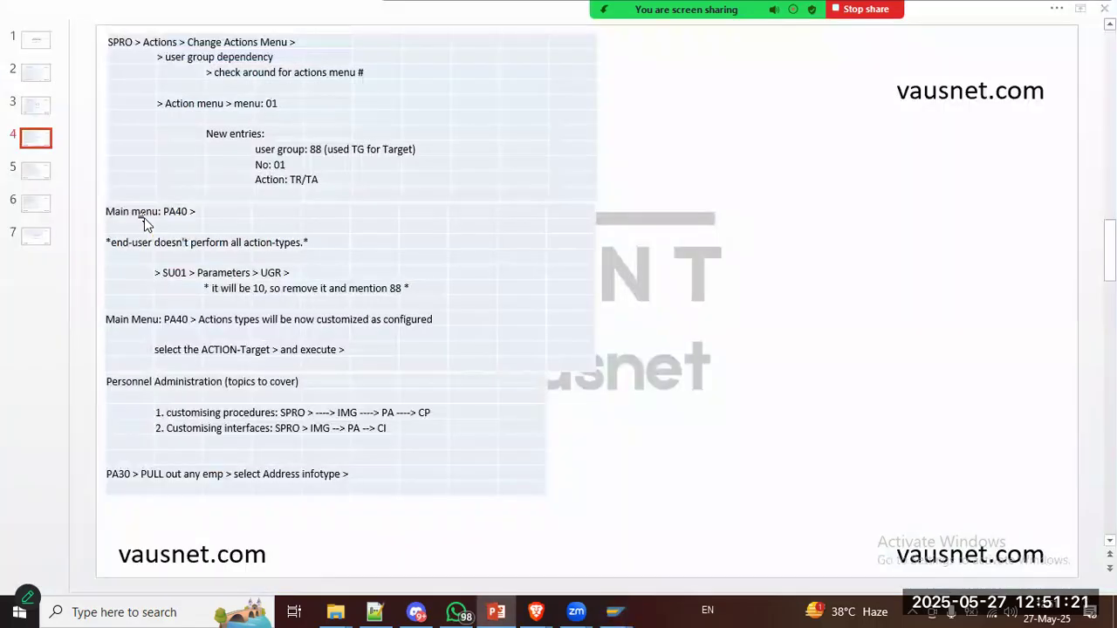
key("alt+Tab")
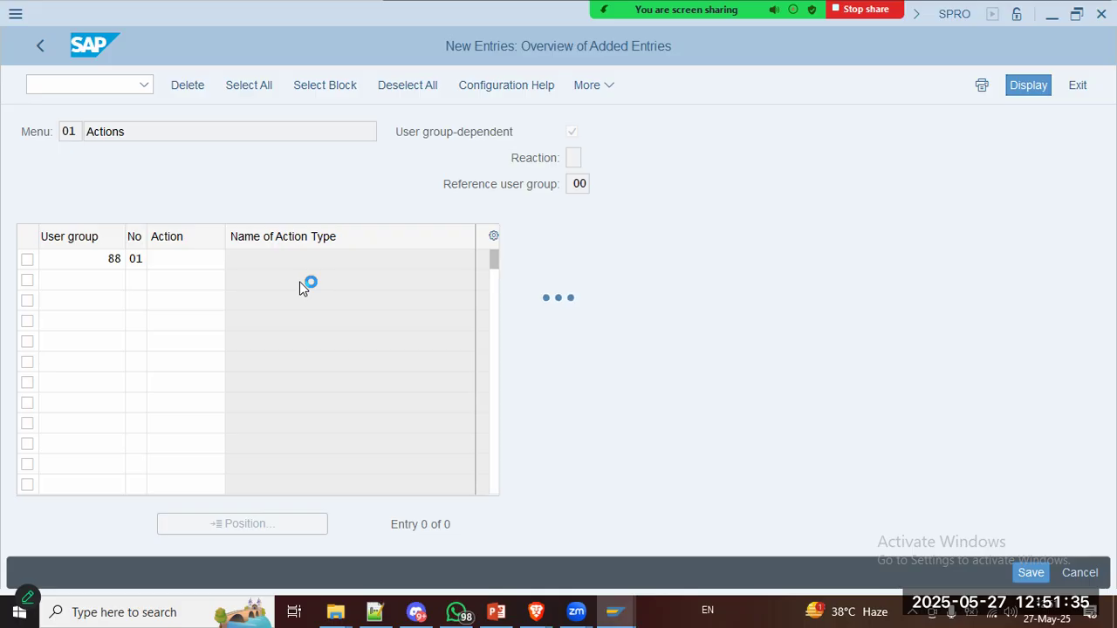
key("alt+Tab")
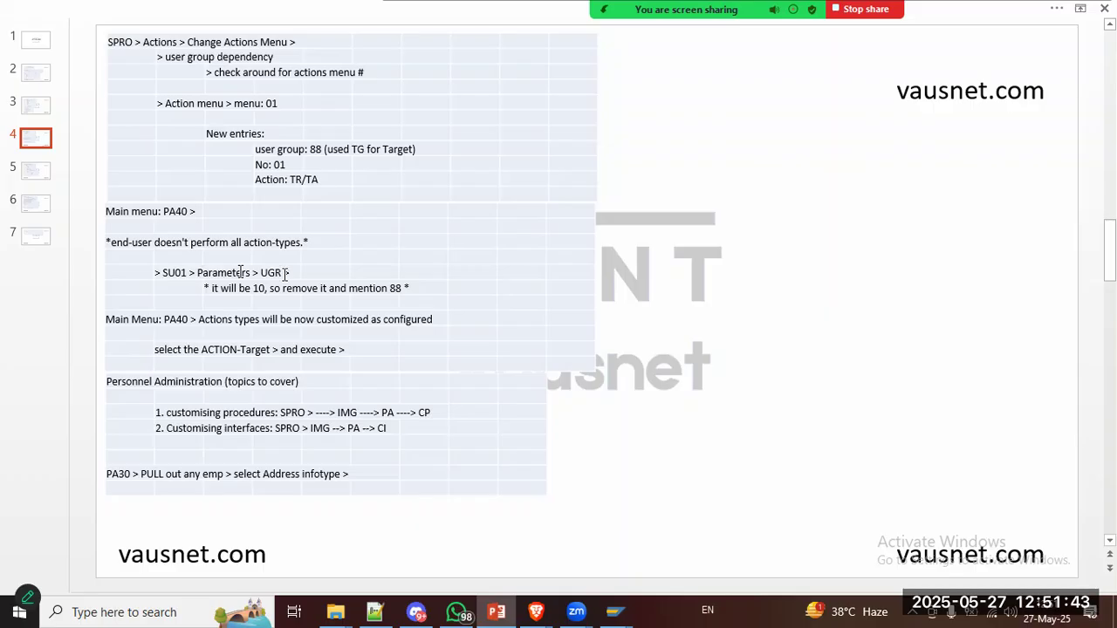
left_click(273, 274)
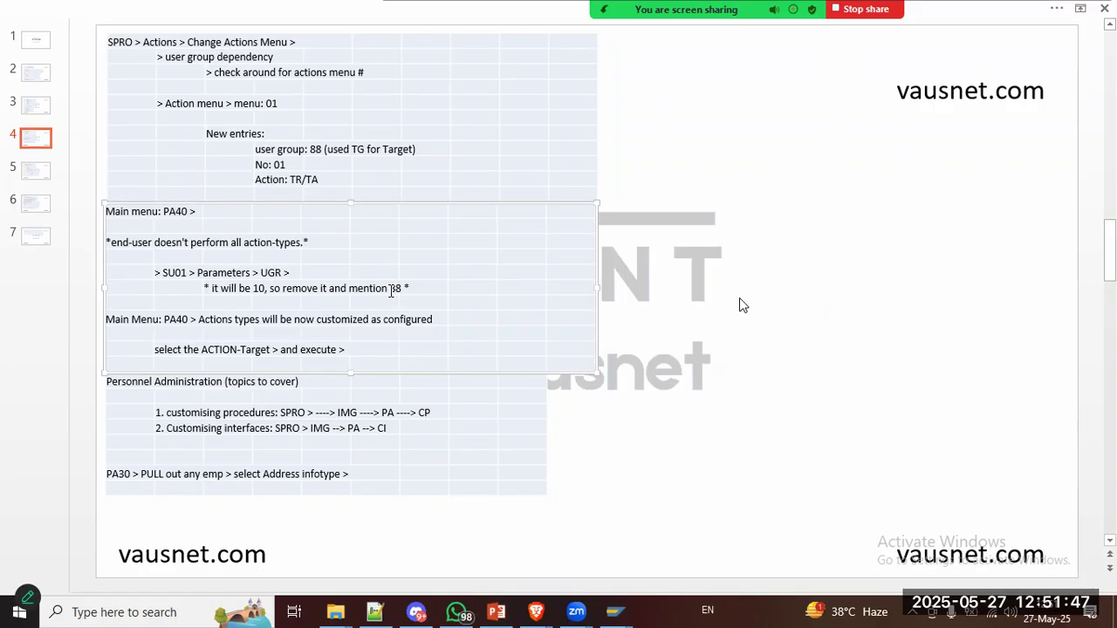
key("alt+Tab")
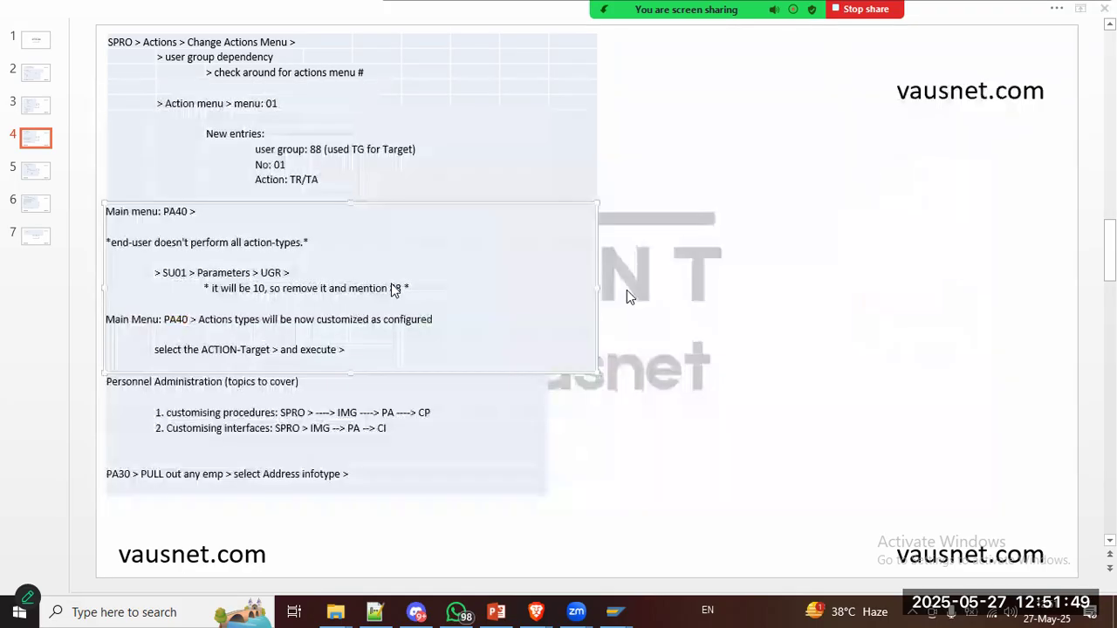
key("alt+Tab")
key("alt+Tab")
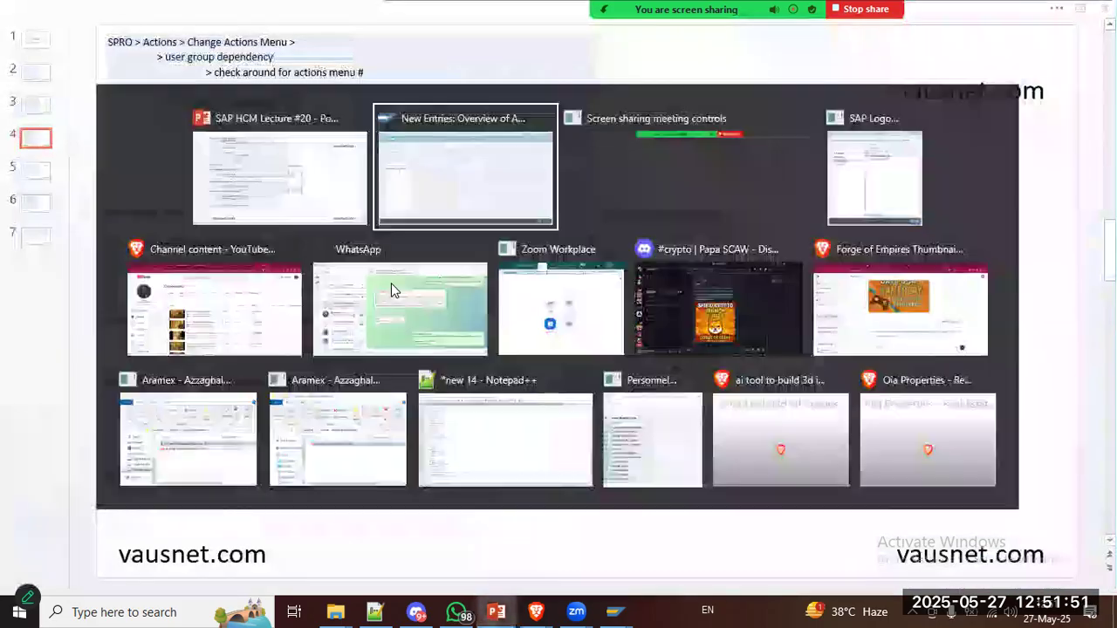
key("alt+Tab")
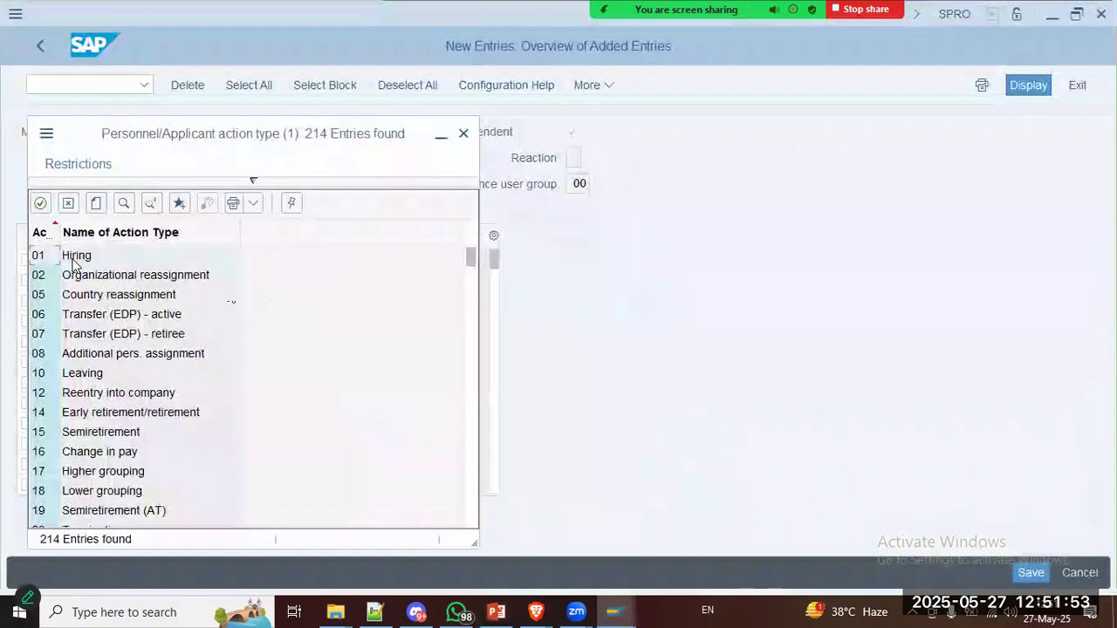
key("alt+Tab")
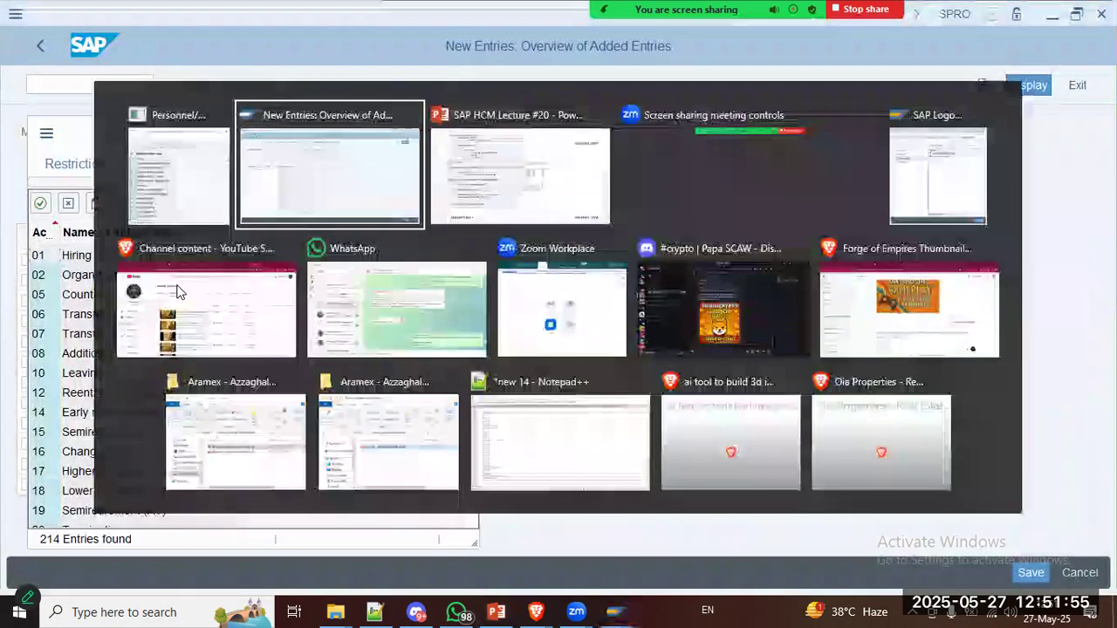
key("alt+Tab")
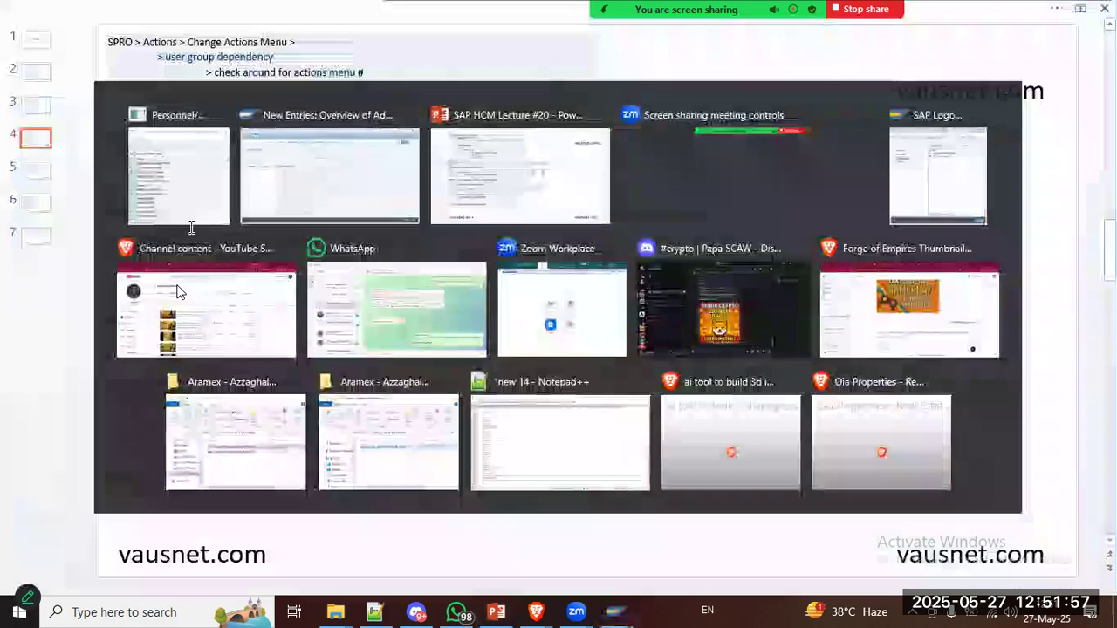
key("alt+Tab")
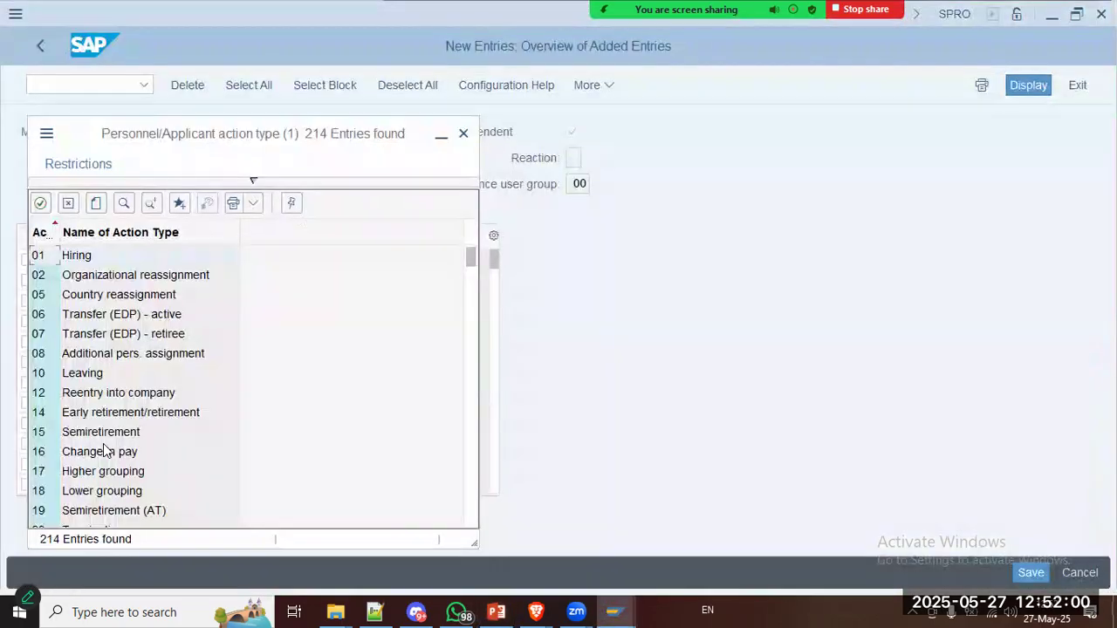
Step: Pick action type CX (Actions-Caltex) from the list for the user group 88 entry and validate the row
left_click(105, 449)
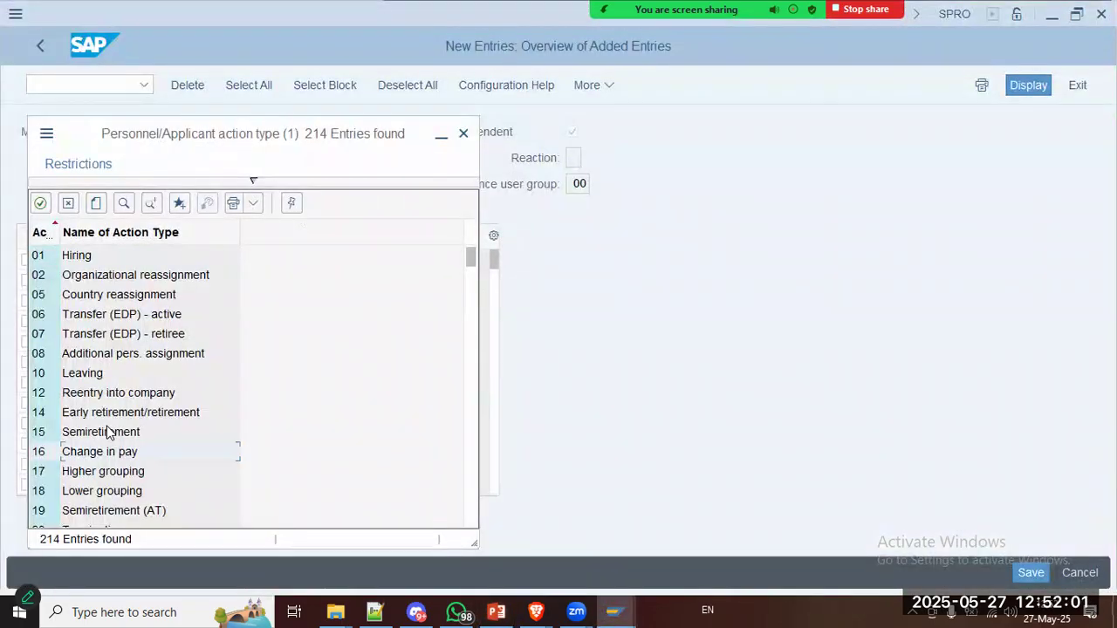
scroll(120, 319, "down", 1)
scroll(120, 319, "down", 7)
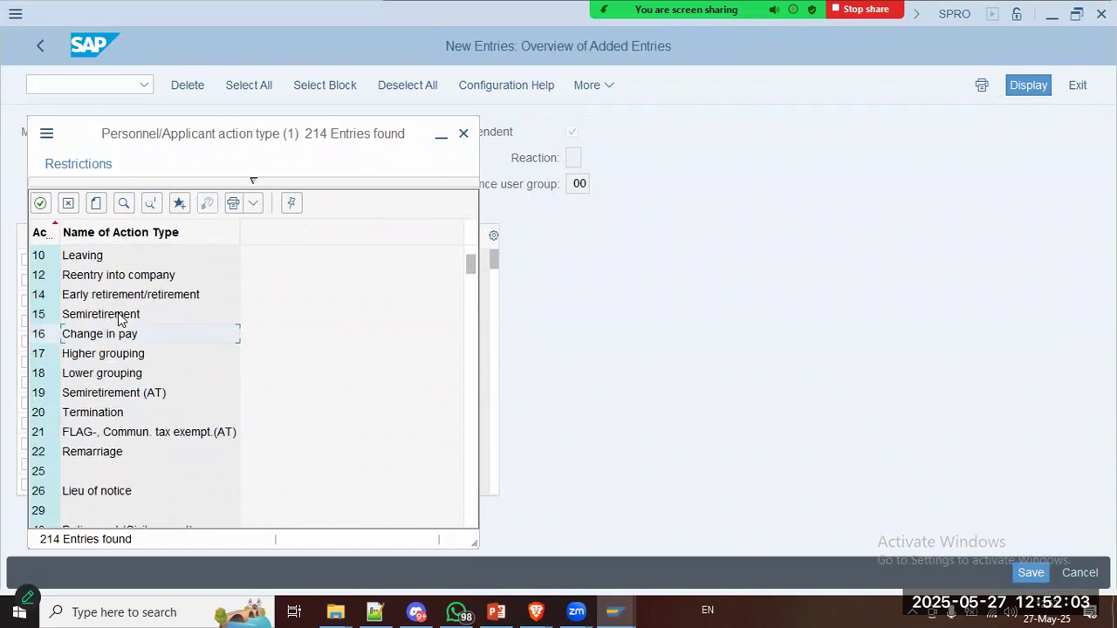
scroll(121, 320, "down", 1)
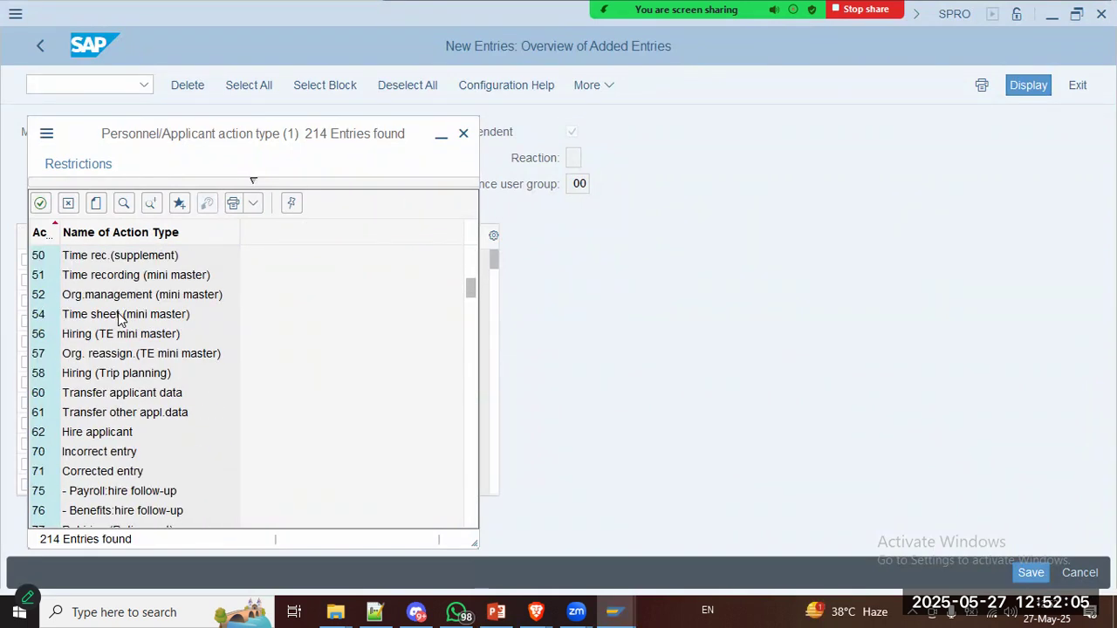
scroll(145, 358, "down", 3)
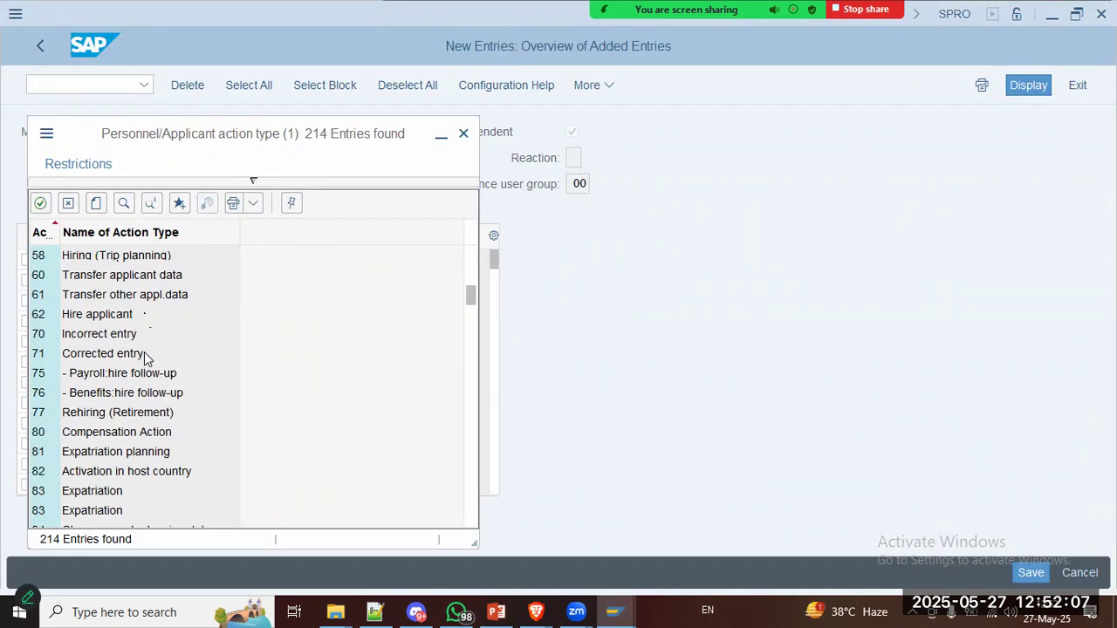
scroll(130, 428, "down", 2)
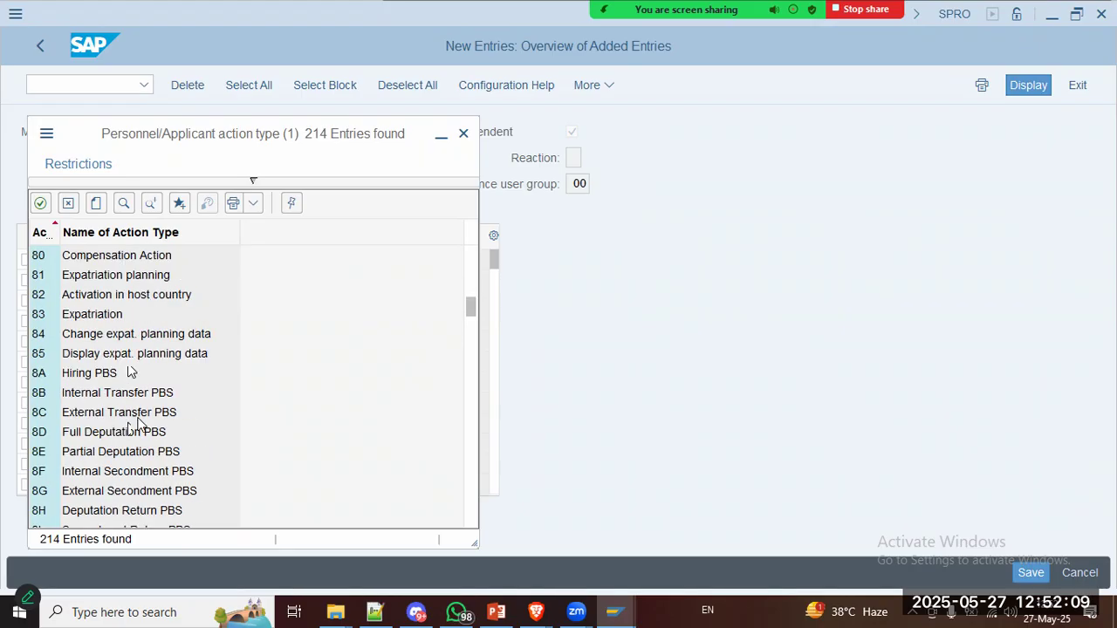
left_click(133, 352)
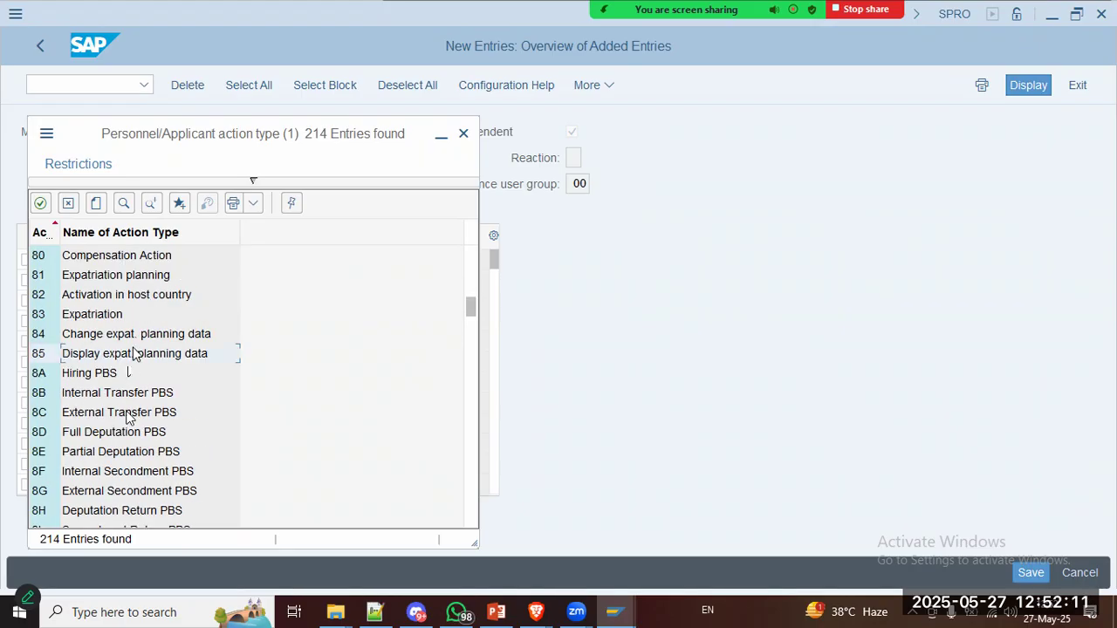
scroll(127, 418, "down", 4)
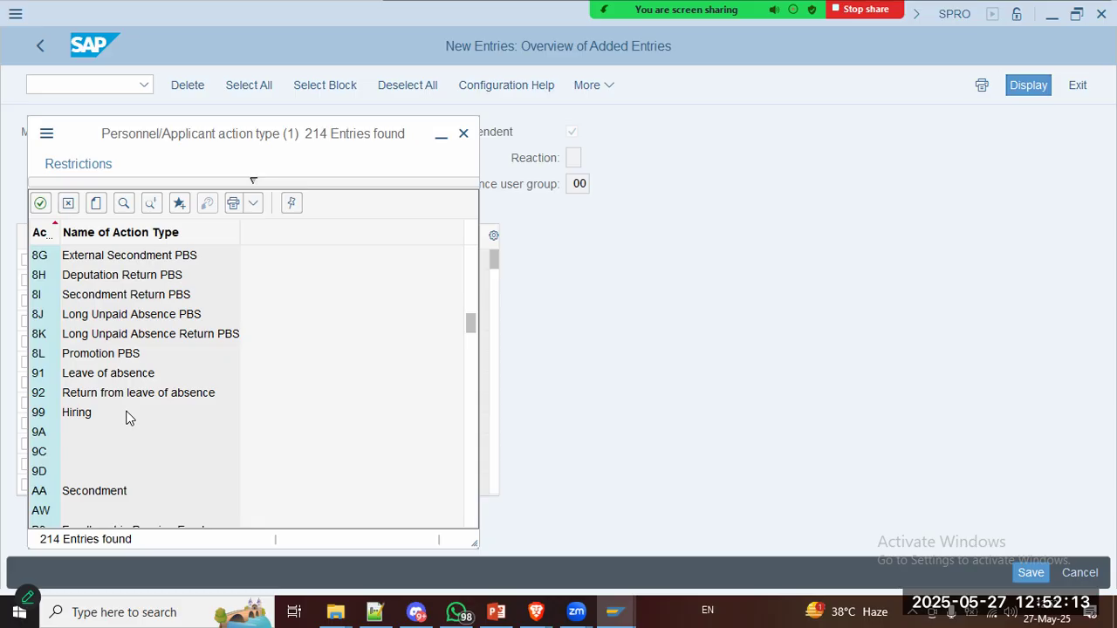
scroll(128, 416, "down", 2)
scroll(135, 415, "down", 3)
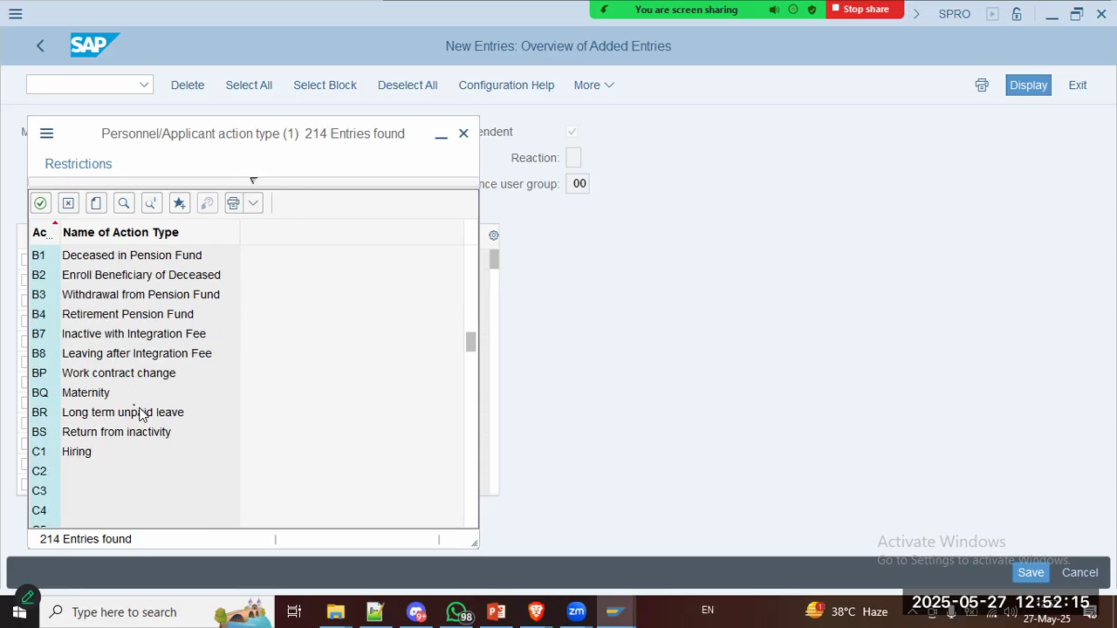
scroll(140, 414, "down", 2)
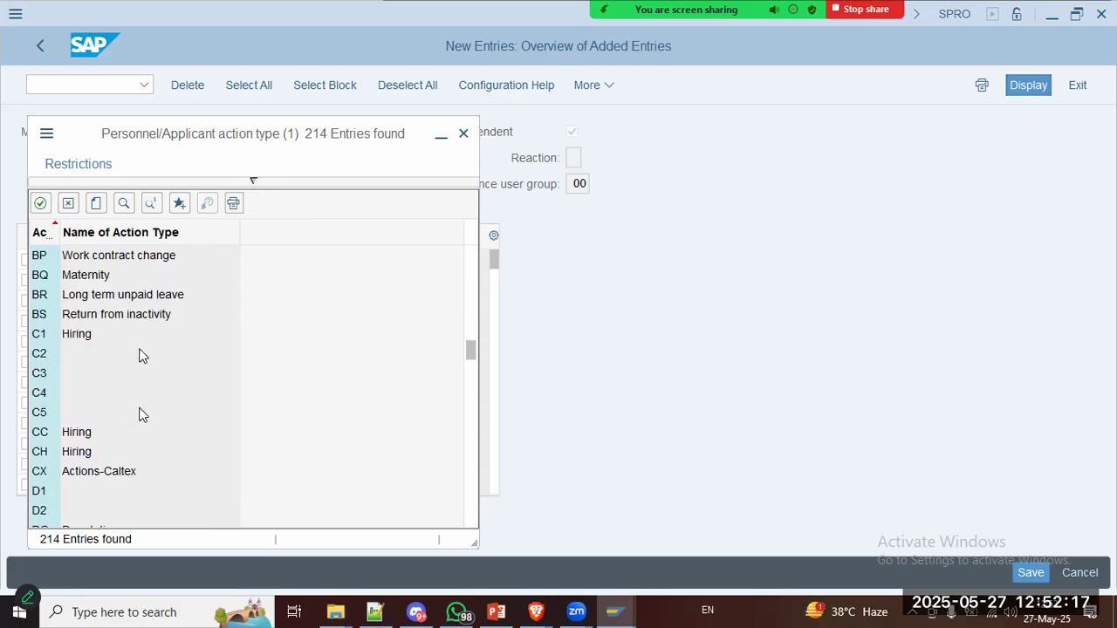
left_click(94, 475)
double_click(96, 480)
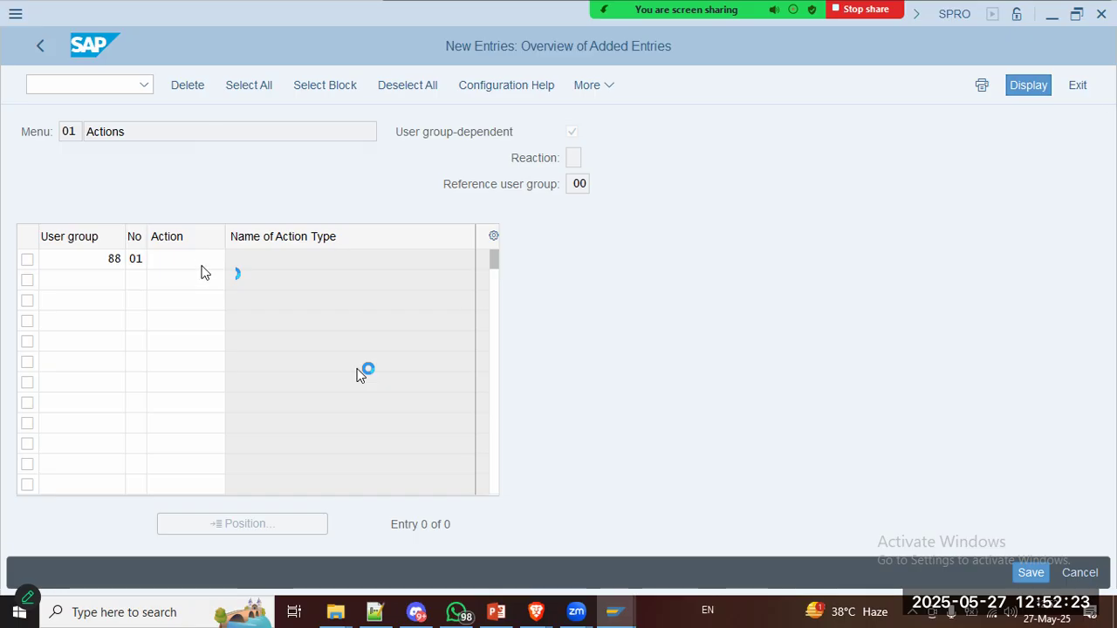
key("Return")
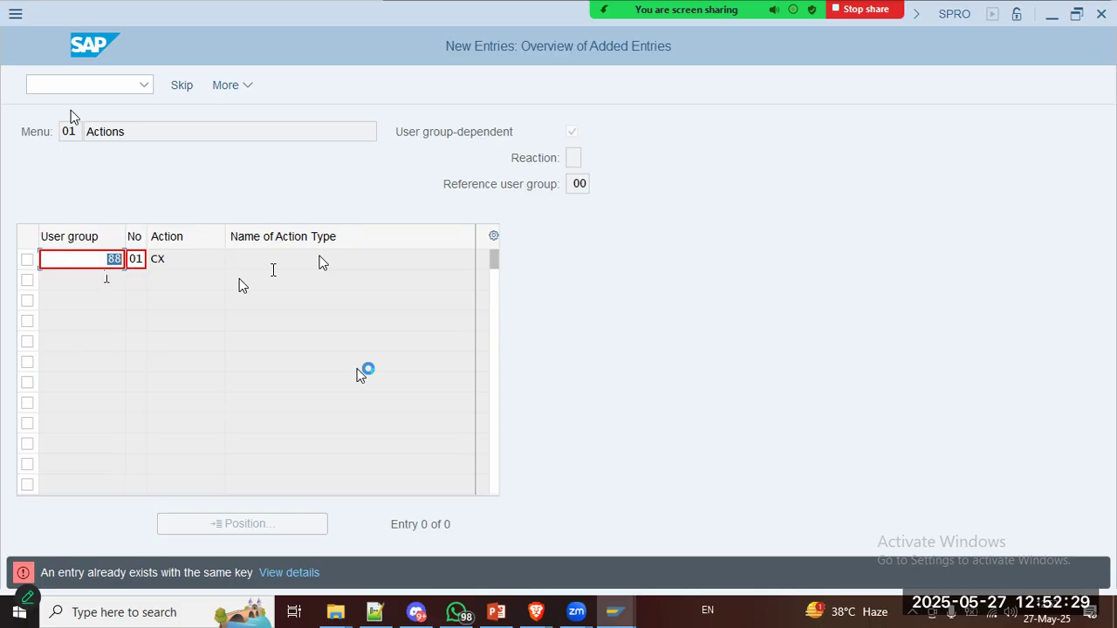
Step: Discard the unsaved new action menu entry and position the action menu overview at user group 88
left_click(417, 187)
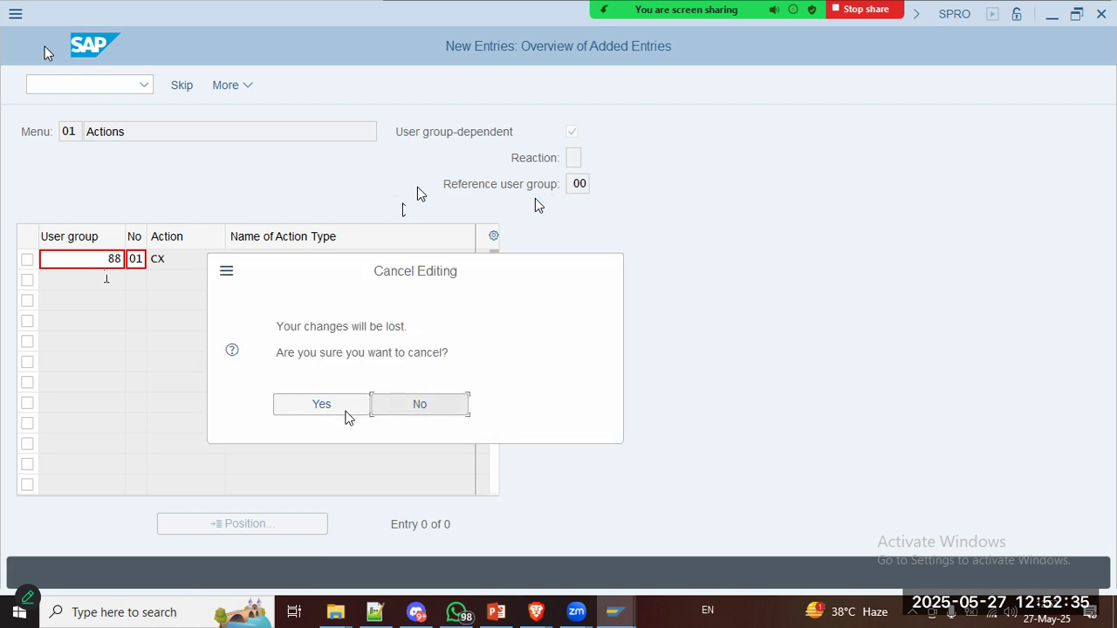
left_click(322, 405)
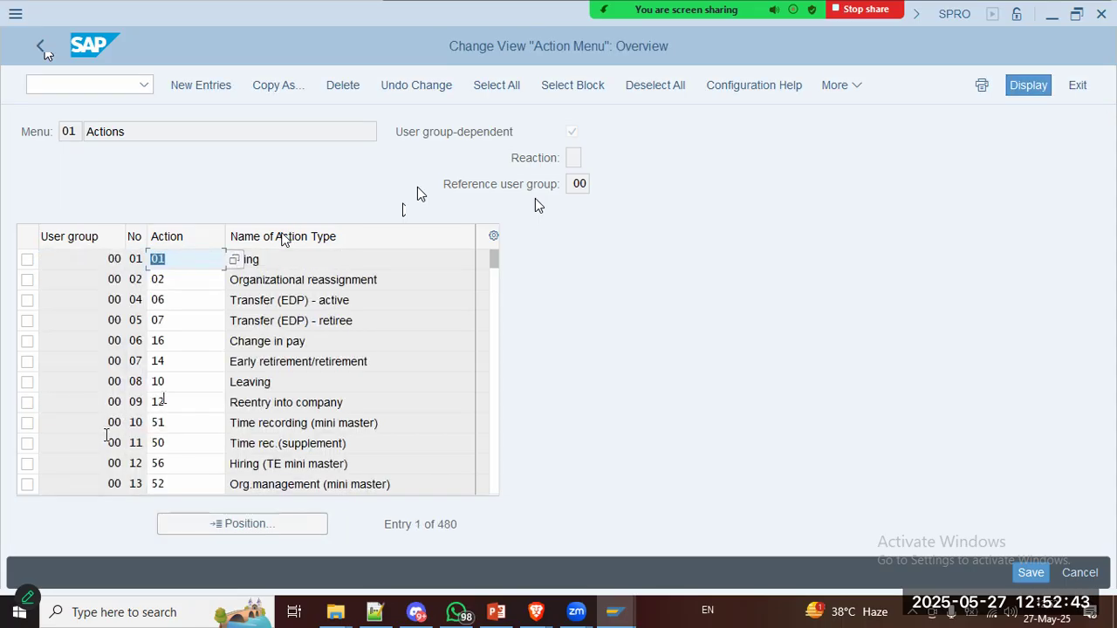
double_click(106, 436)
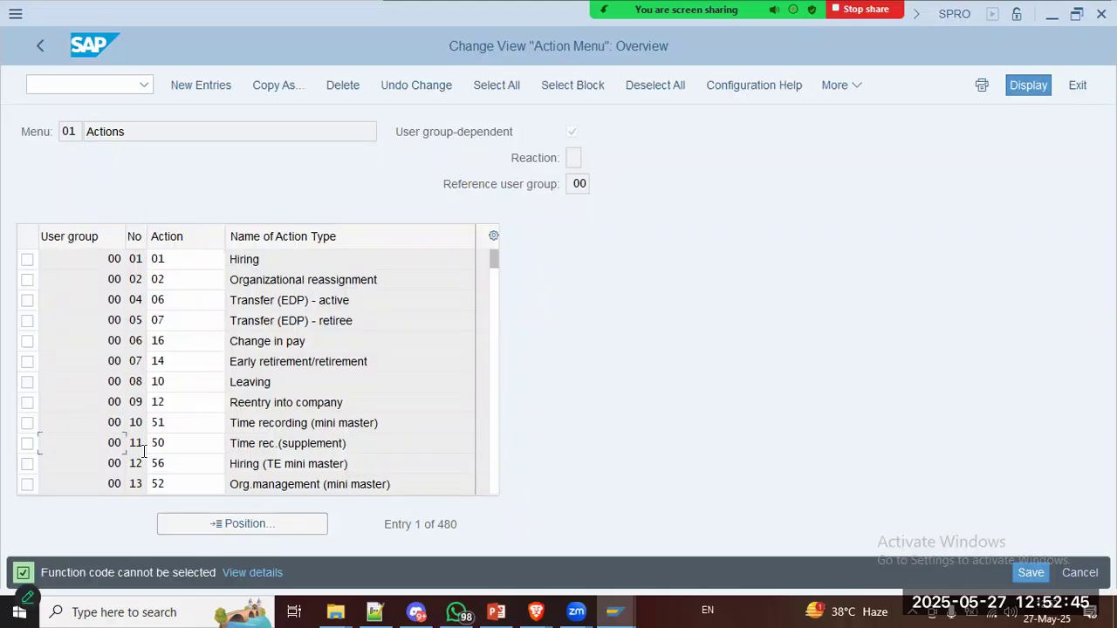
left_click(221, 529)
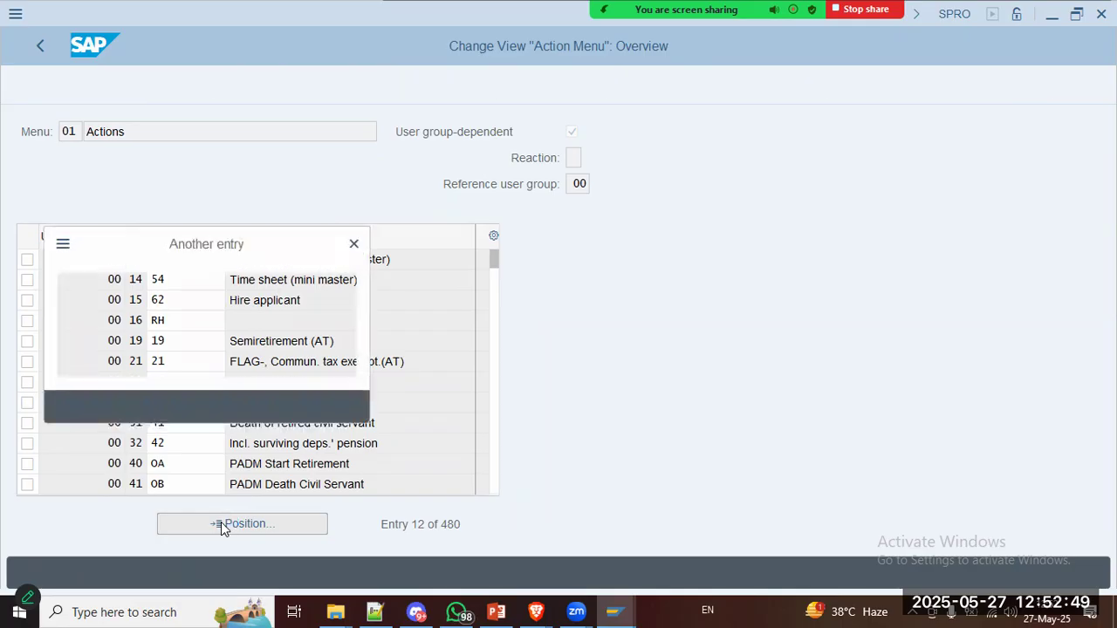
type("8")
key("Return")
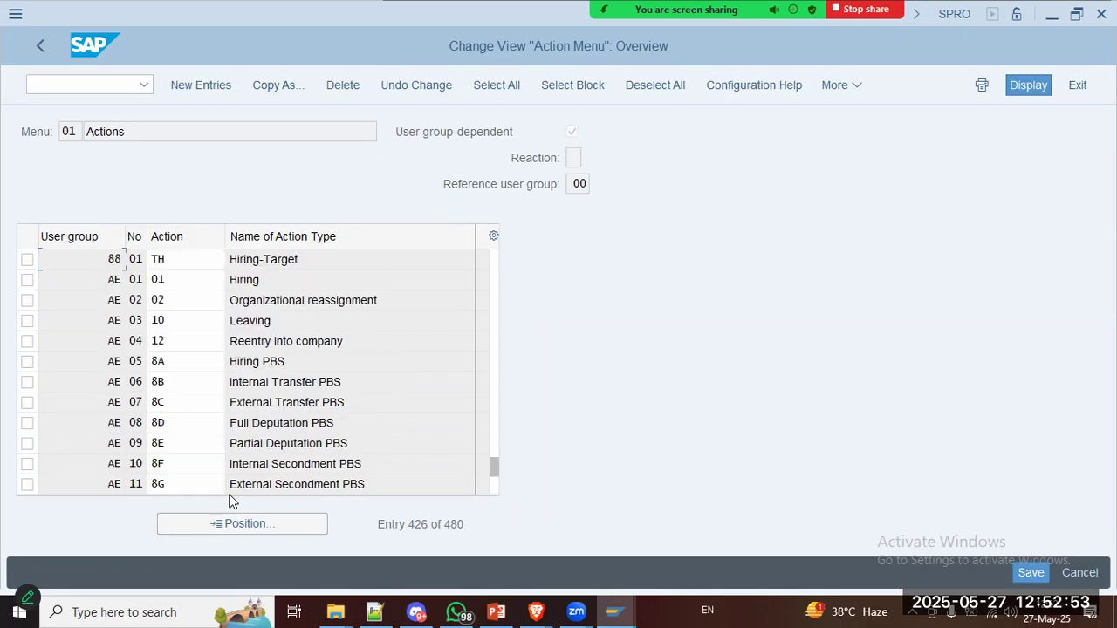
Step: Set the action of user group 88, number 01, to CX in action menu 01
left_click(199, 263)
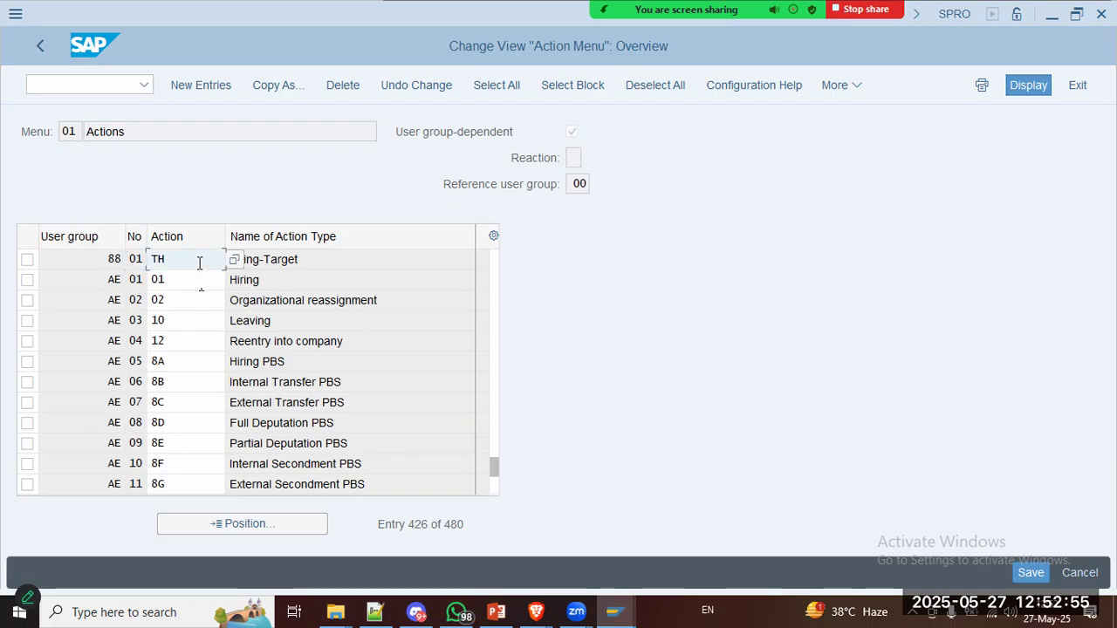
key("ctrl+a")
type("xc")
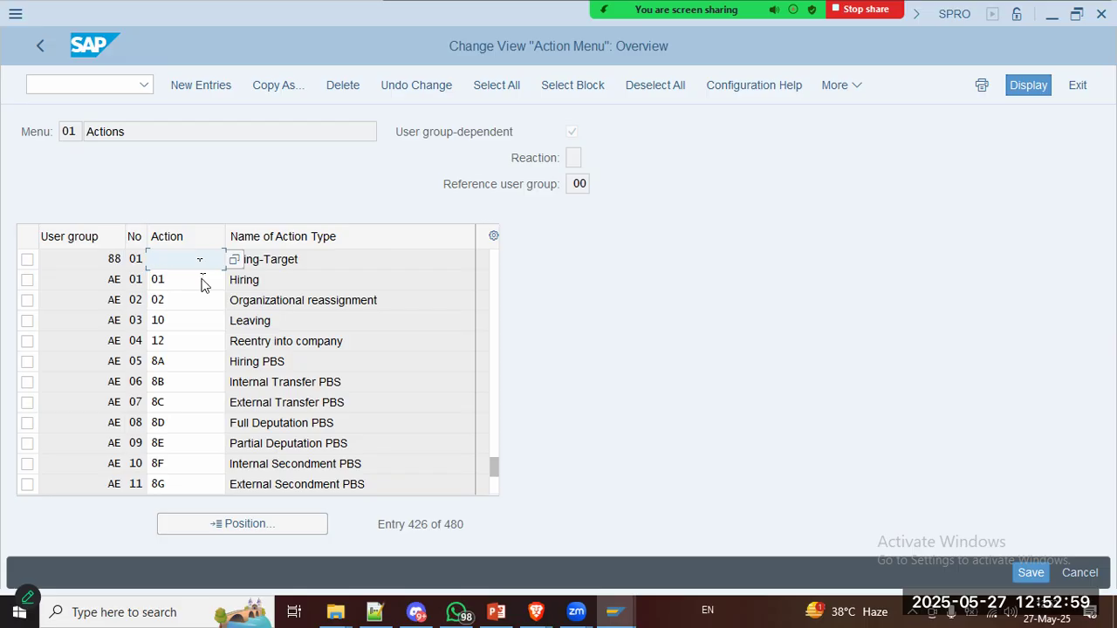
type("cx")
key("Return")
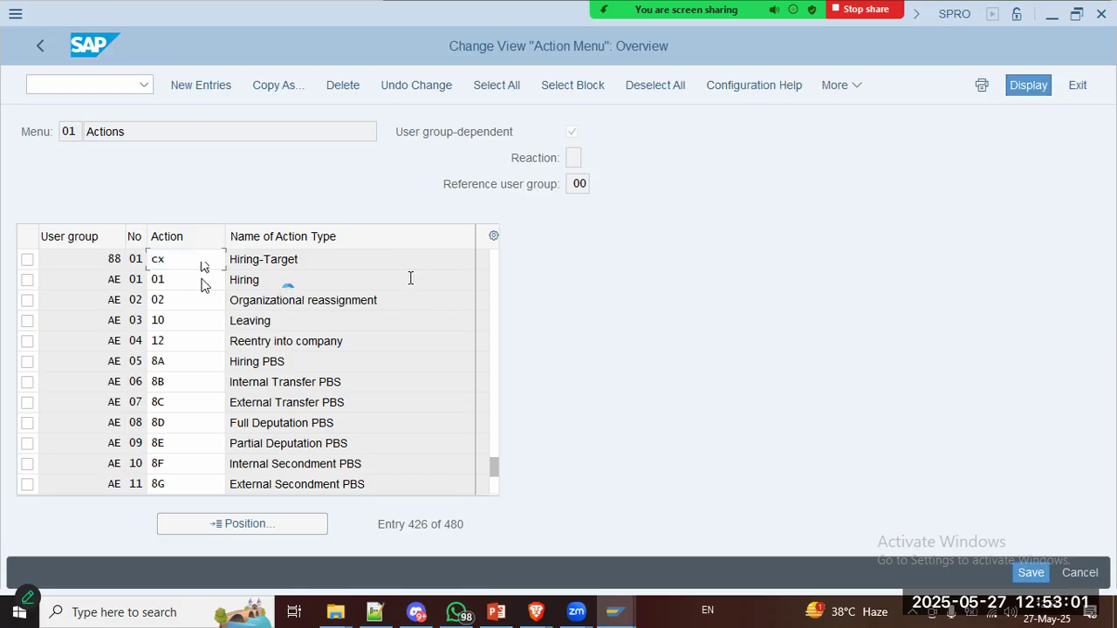
Step: Save the action menu change under the proposed customizing request, checking the lecture notes in PowerPoint before confirming it
key("ctrl+s")
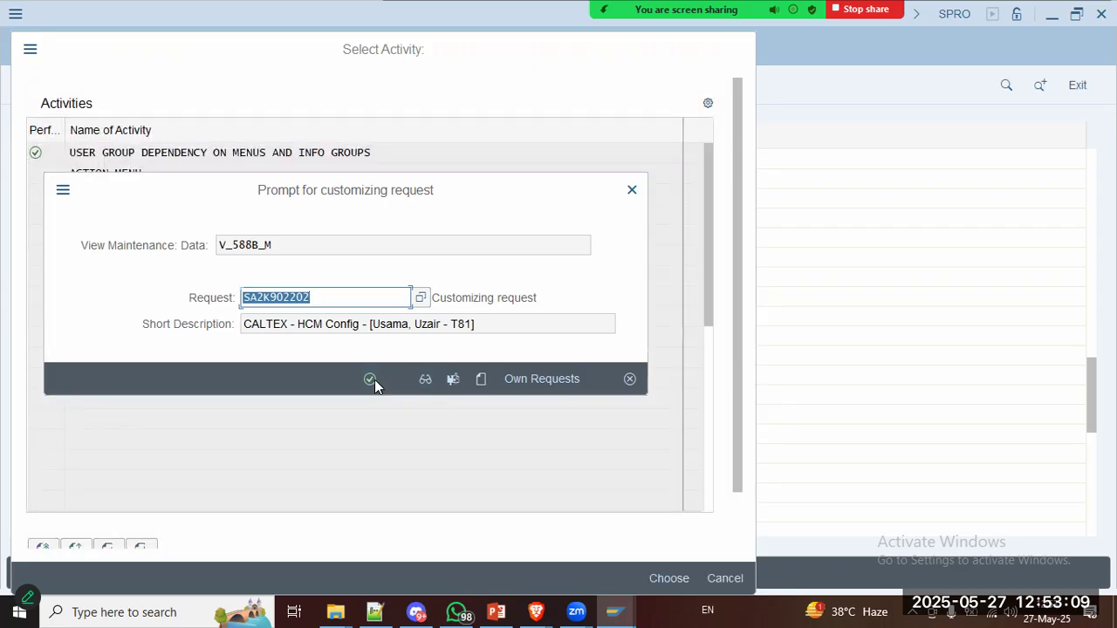
left_click(496, 612)
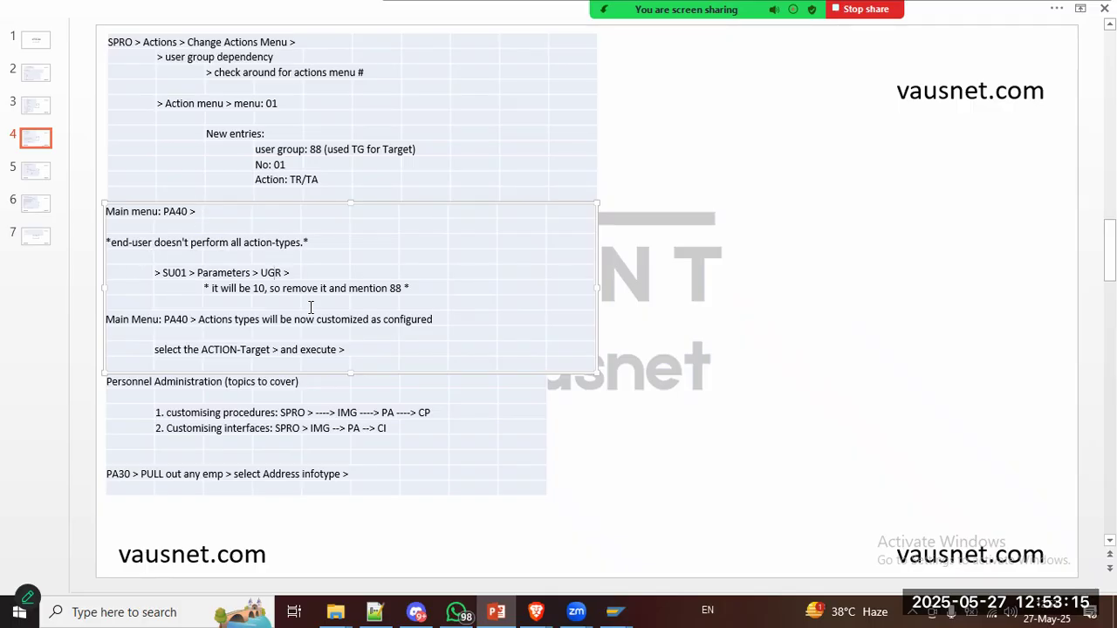
key("alt+Tab")
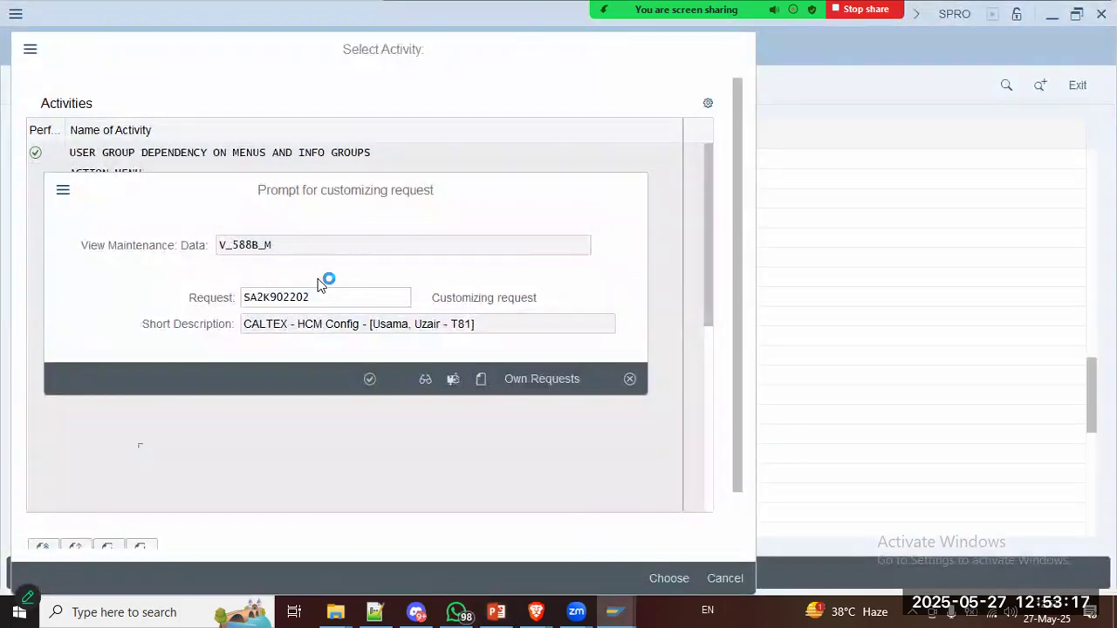
left_click(369, 379)
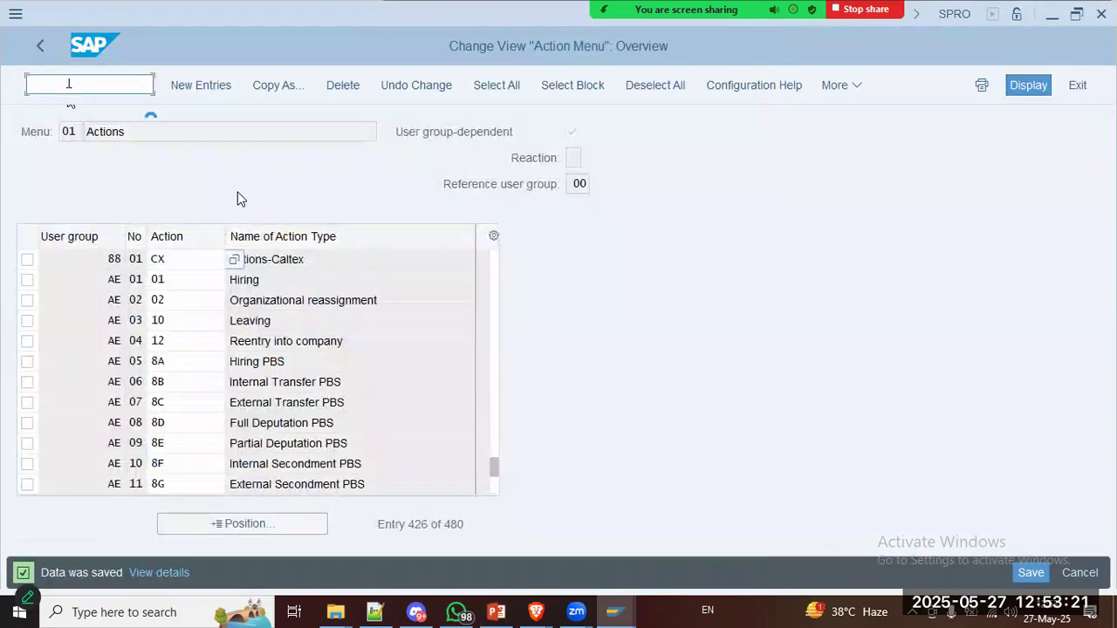
Step: Open transaction PA40 and examine which action types are offered for personnel actions
type("/npa40")
key("Return")
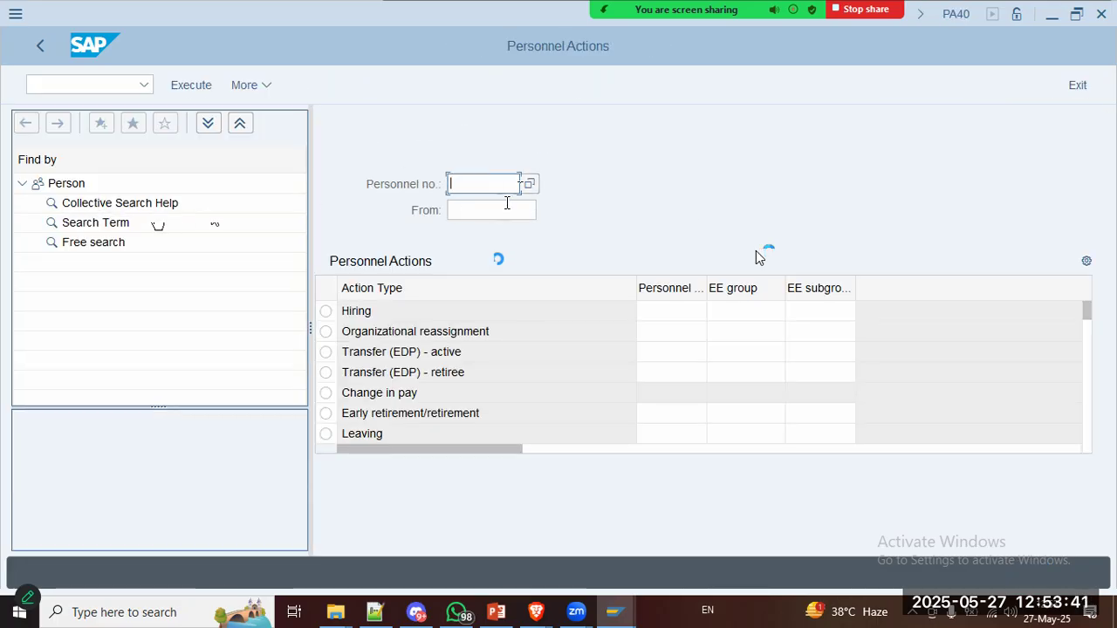
left_click(483, 212)
left_click(400, 372)
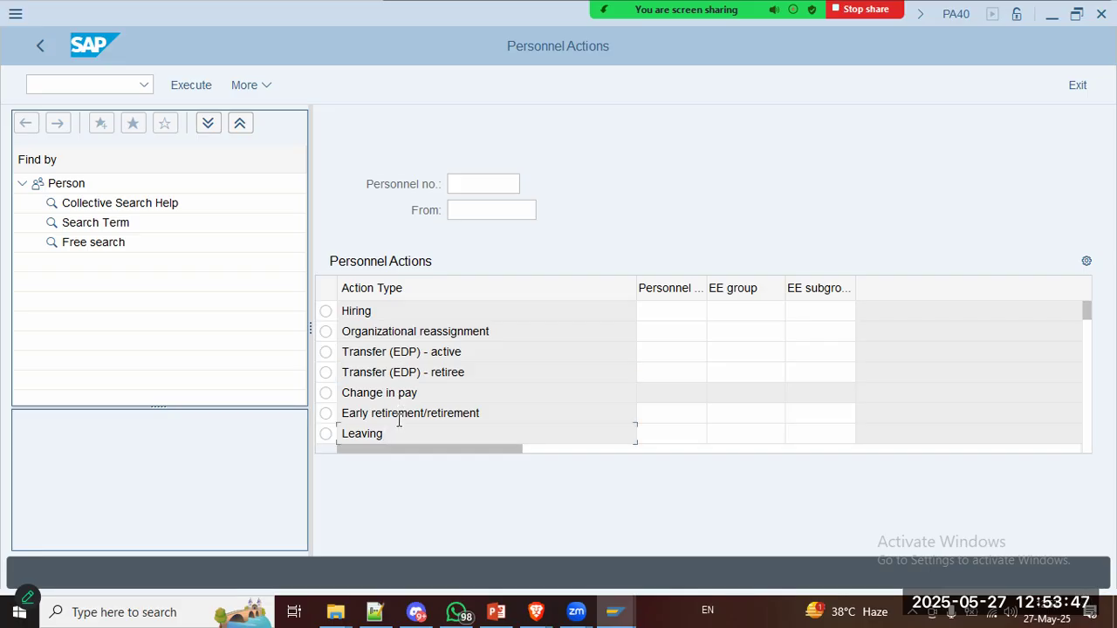
Step: Consult the PowerPoint notes, open transaction SU01 in SAP, and open user VAUSNETSAP's parameters for changing
key("alt+Tab")
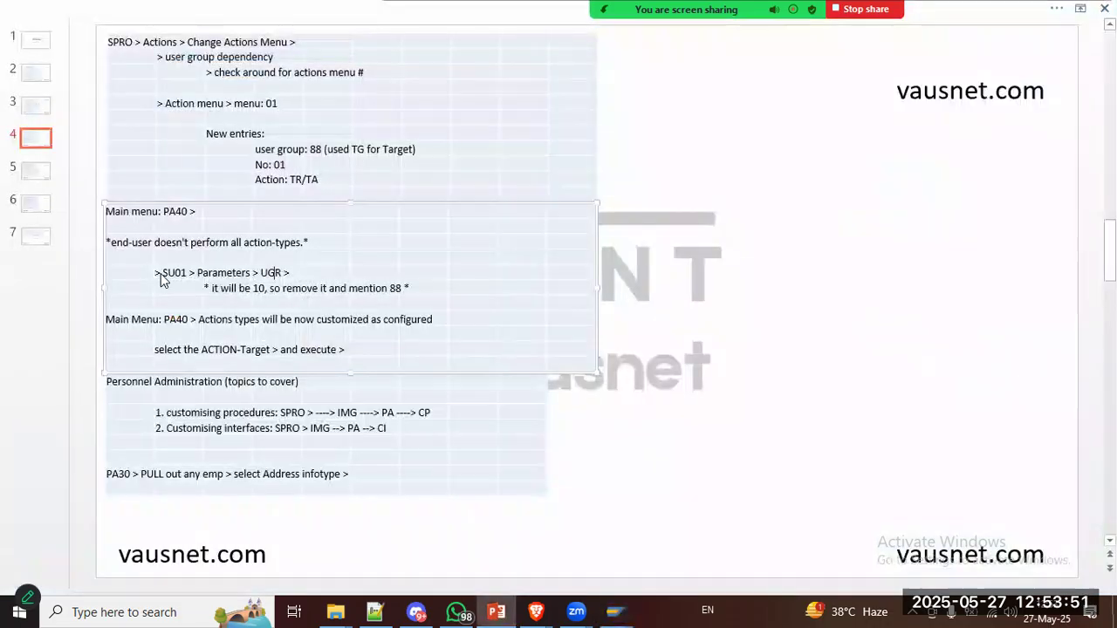
key("alt+Tab")
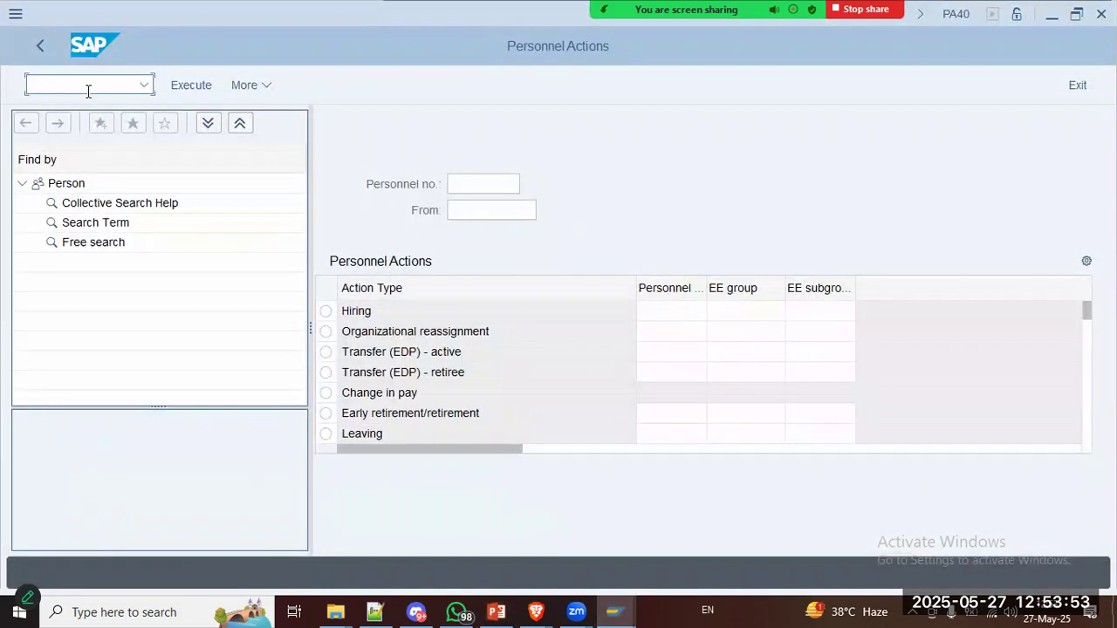
key("Return")
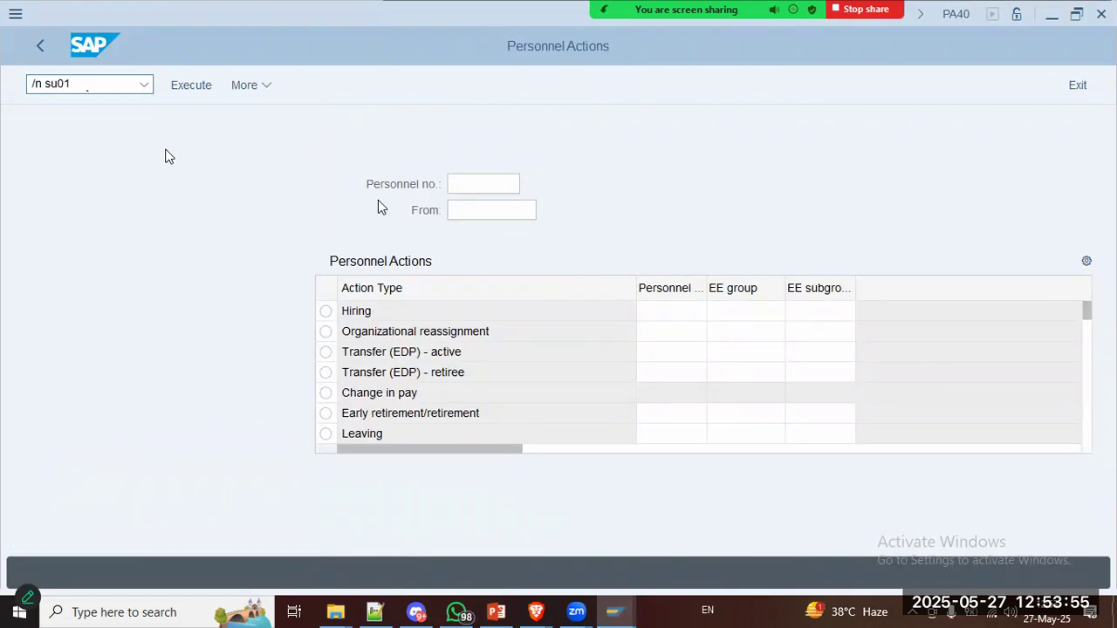
type("vausnetsap")
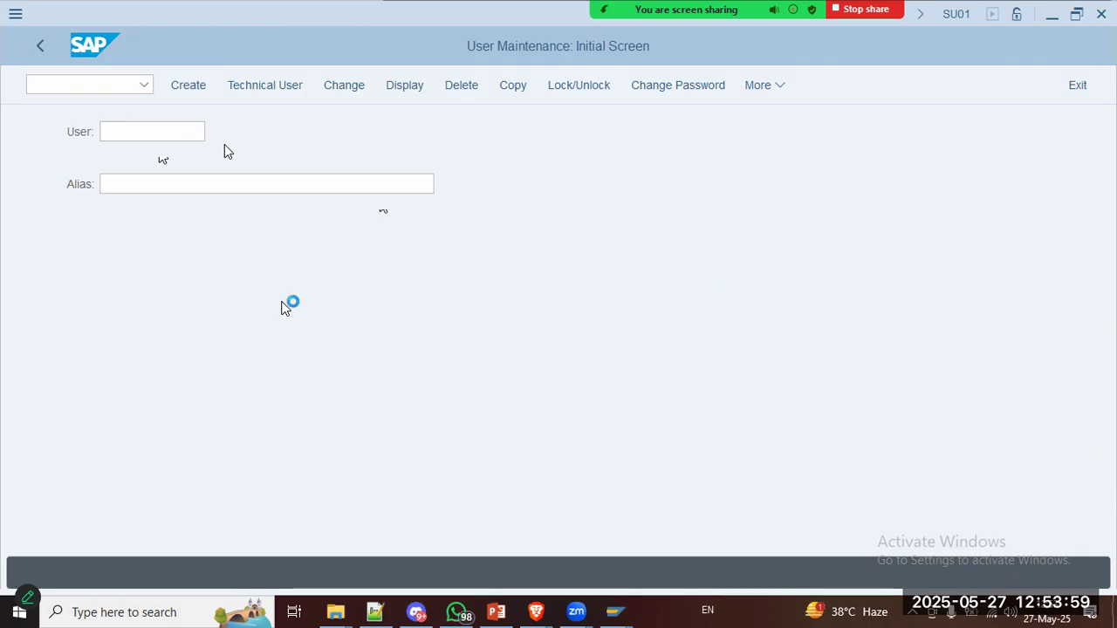
key("Tab")
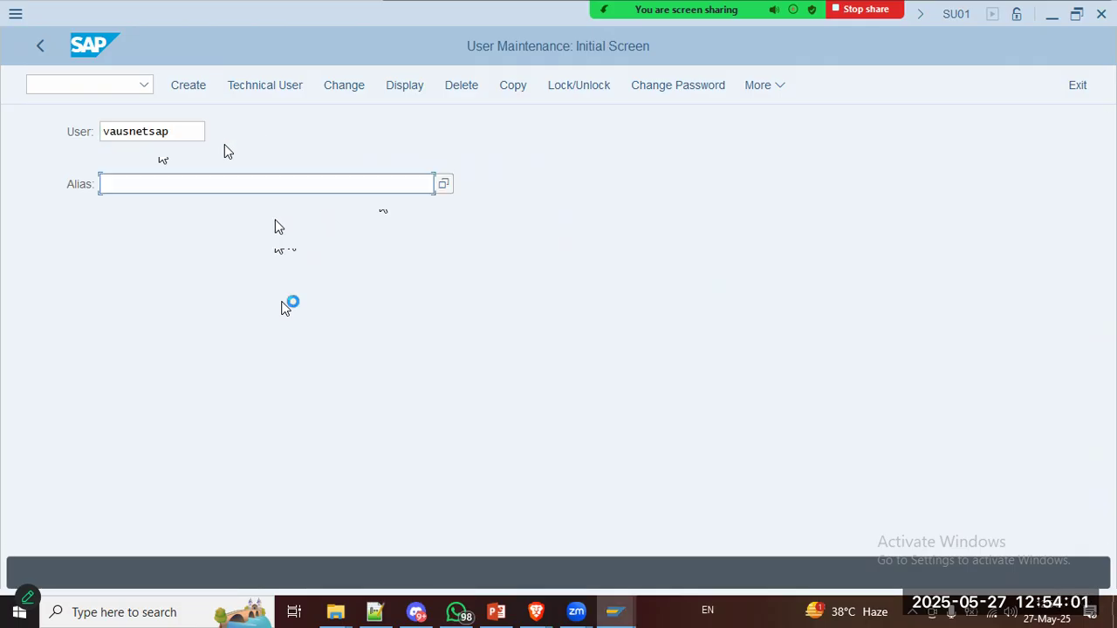
key("alt+Tab")
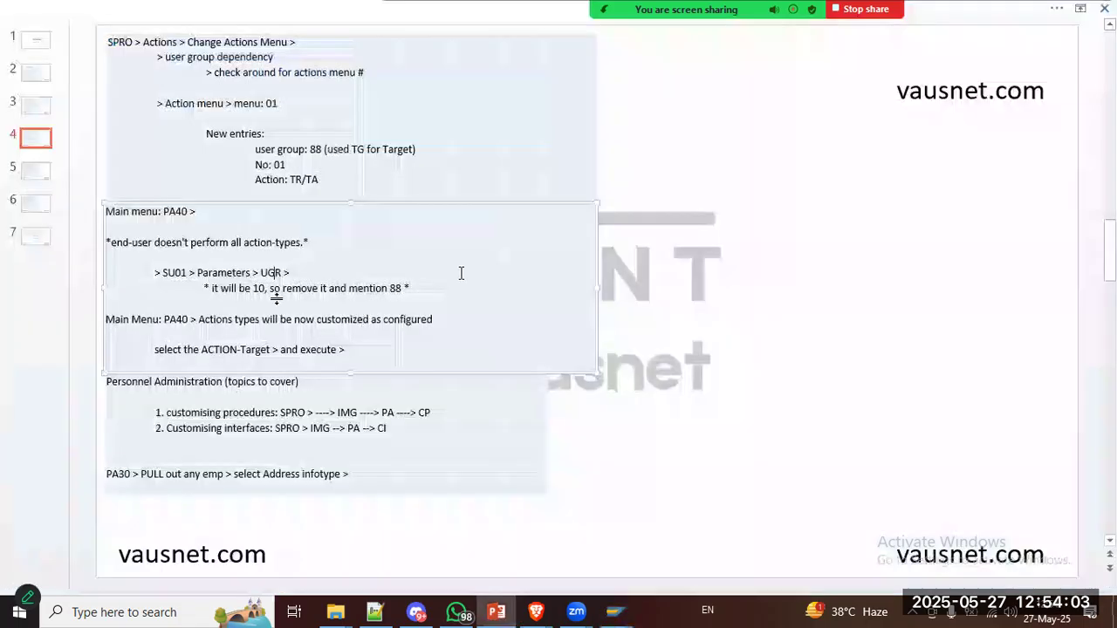
key("alt+Tab")
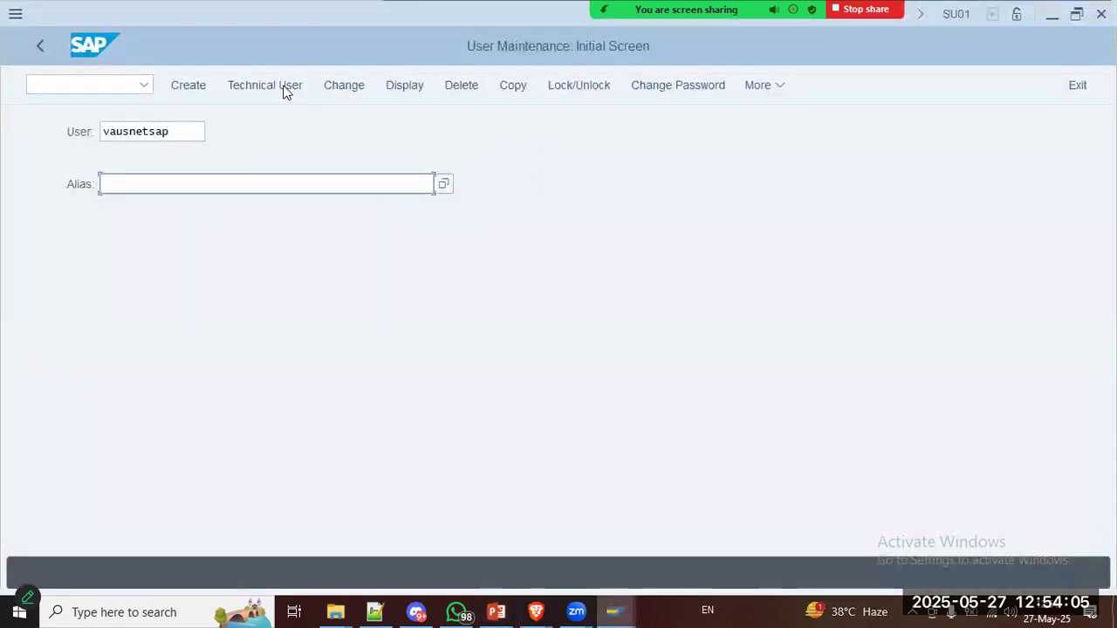
left_click(354, 87)
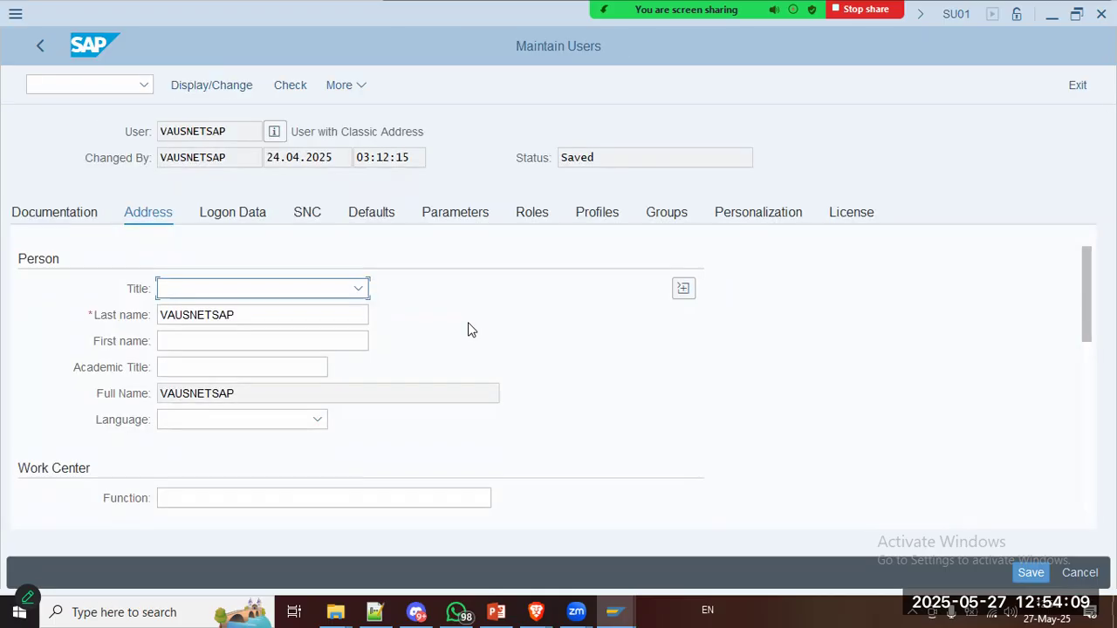
left_click(463, 216)
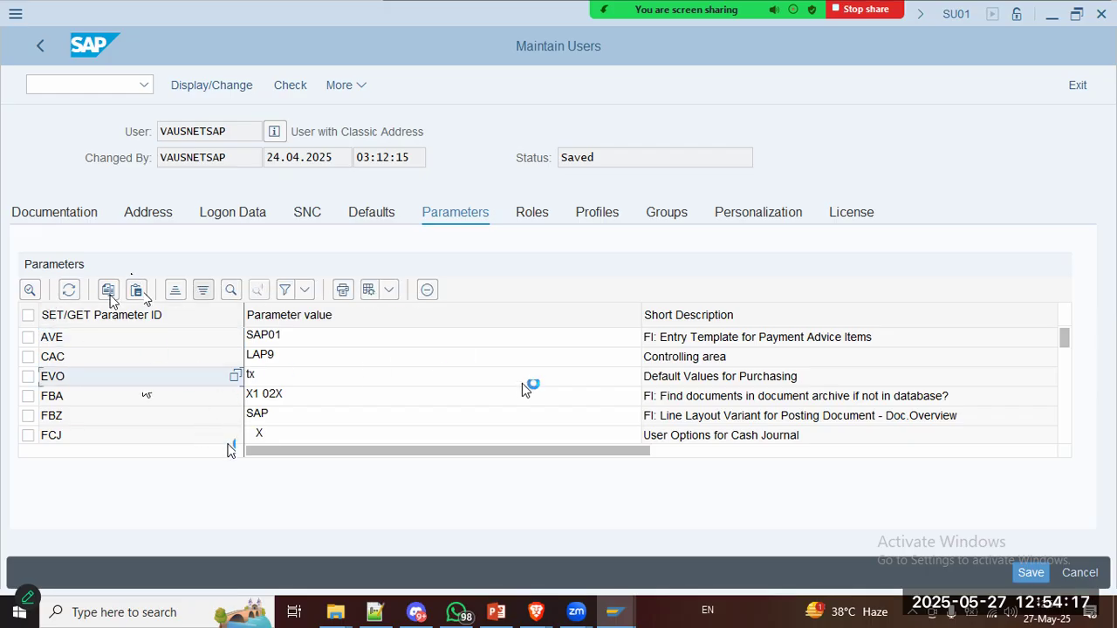
Step: Filter the user's parameter list by SET/GET Parameter ID for UGR
left_click(287, 291)
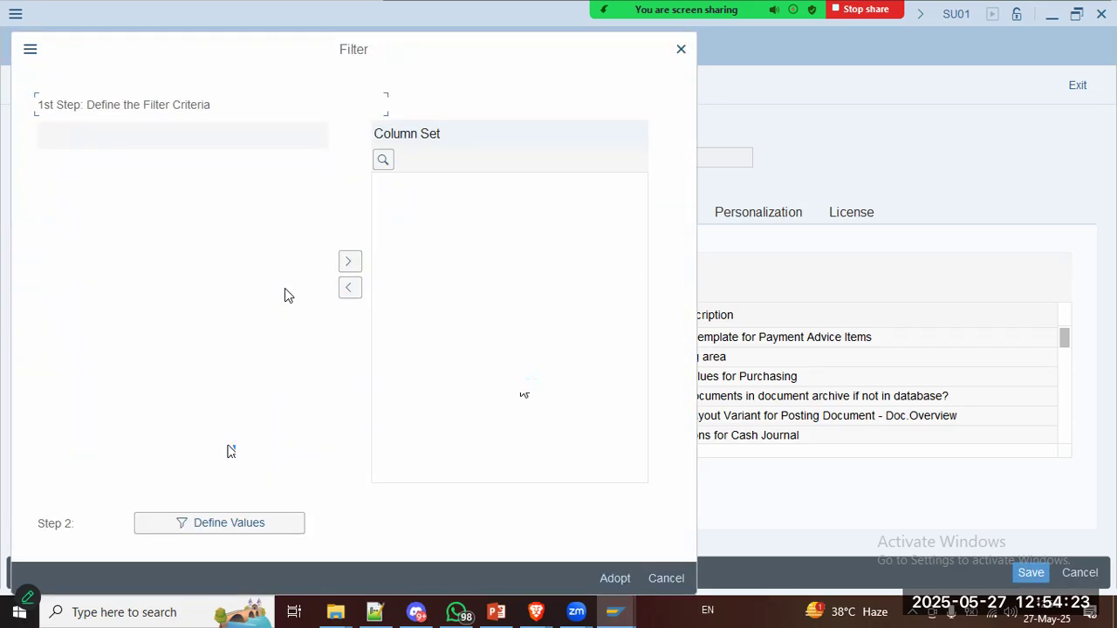
left_click_drag(464, 52, 748, 70)
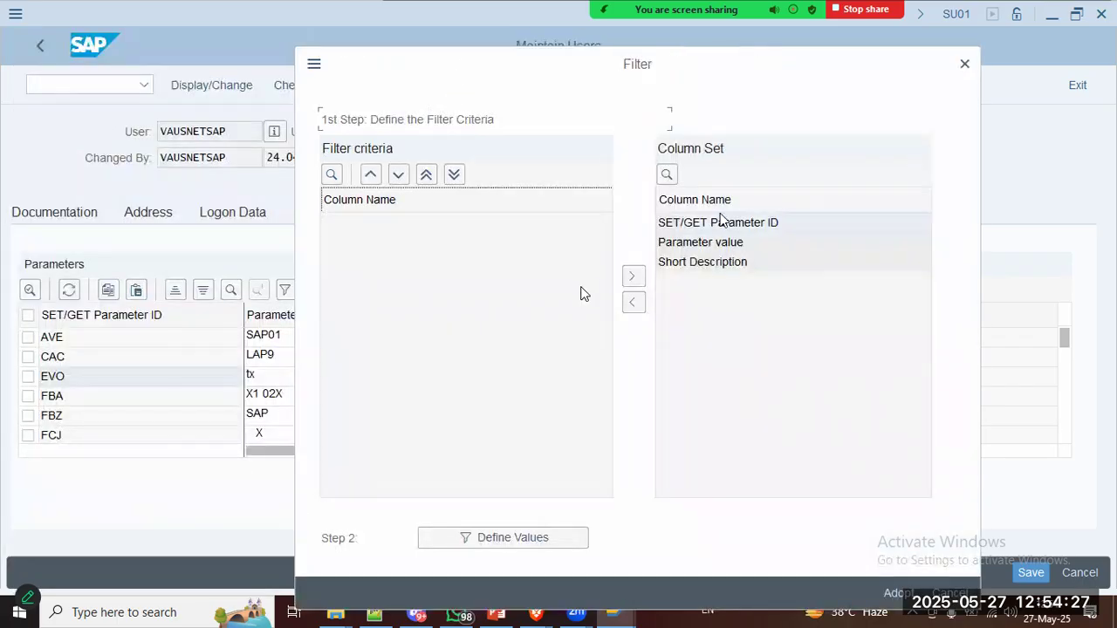
left_click(634, 302)
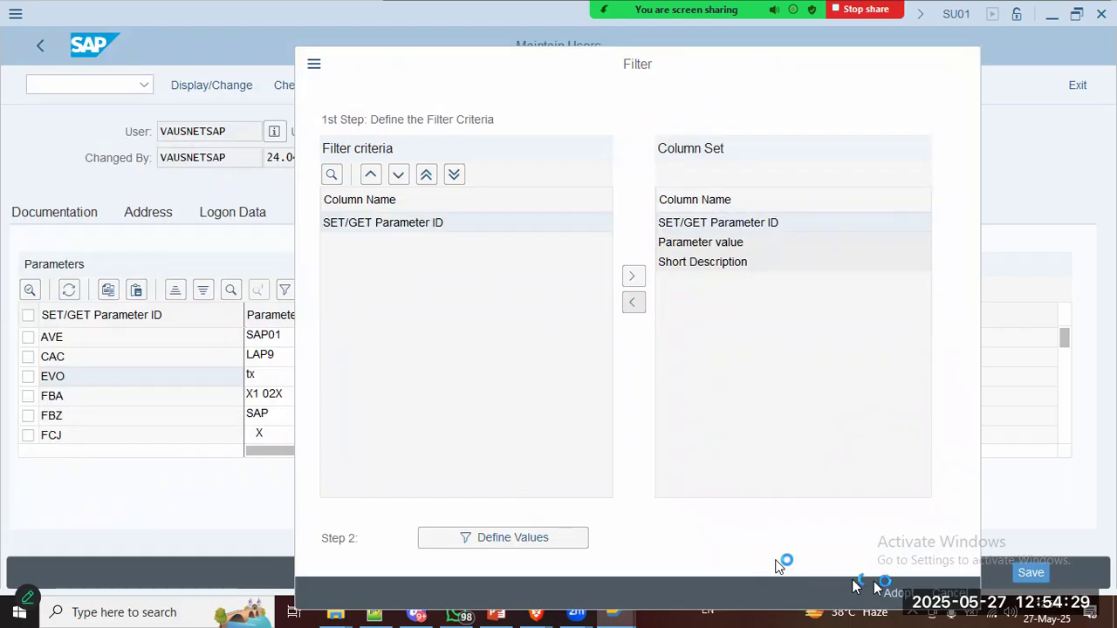
left_click(501, 539)
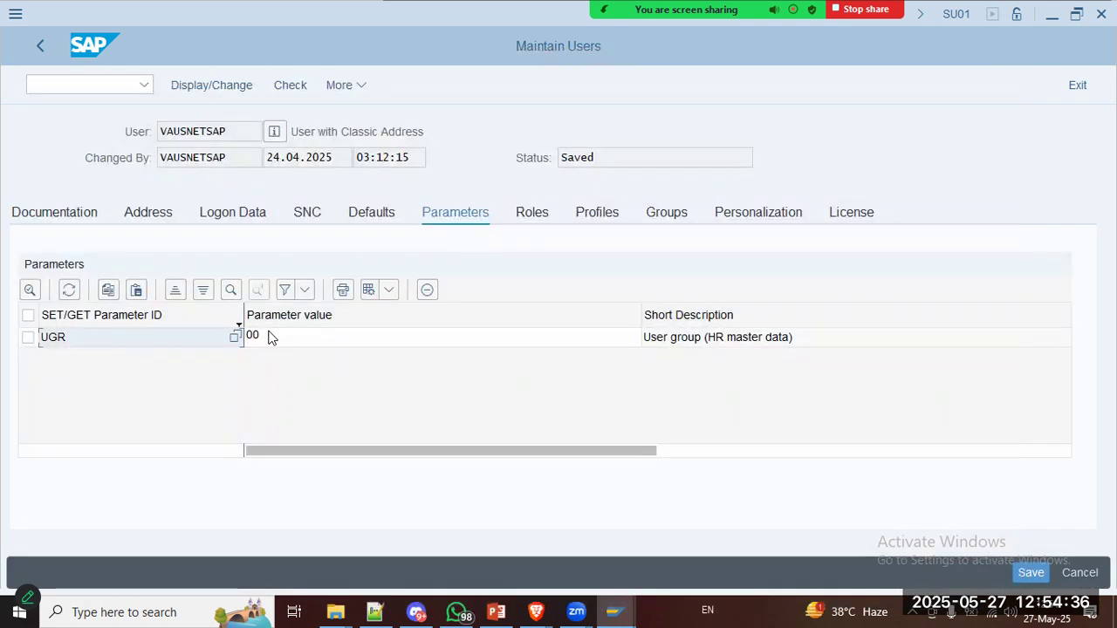
Step: Set the UGR parameter value to 88 and save the user
left_click(270, 339)
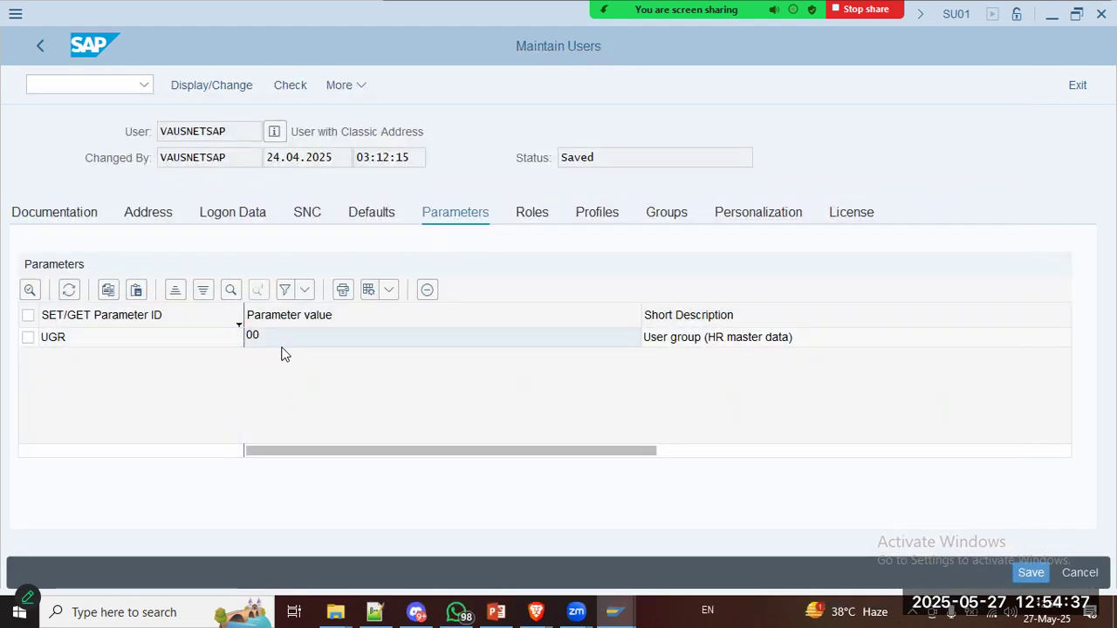
double_click(281, 348)
type("88")
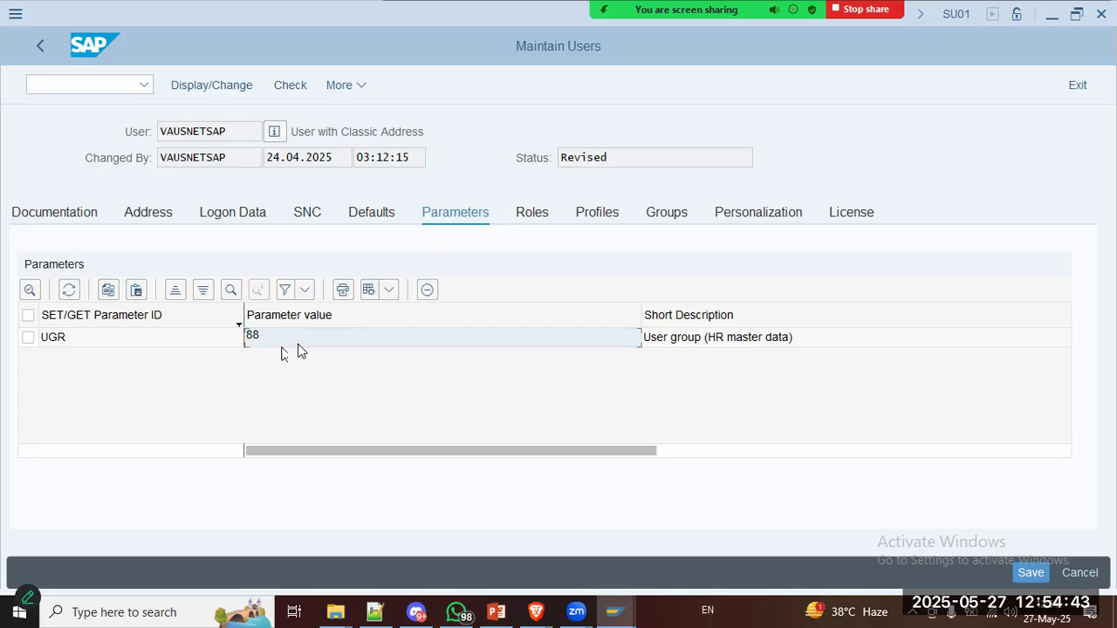
left_click(1030, 573)
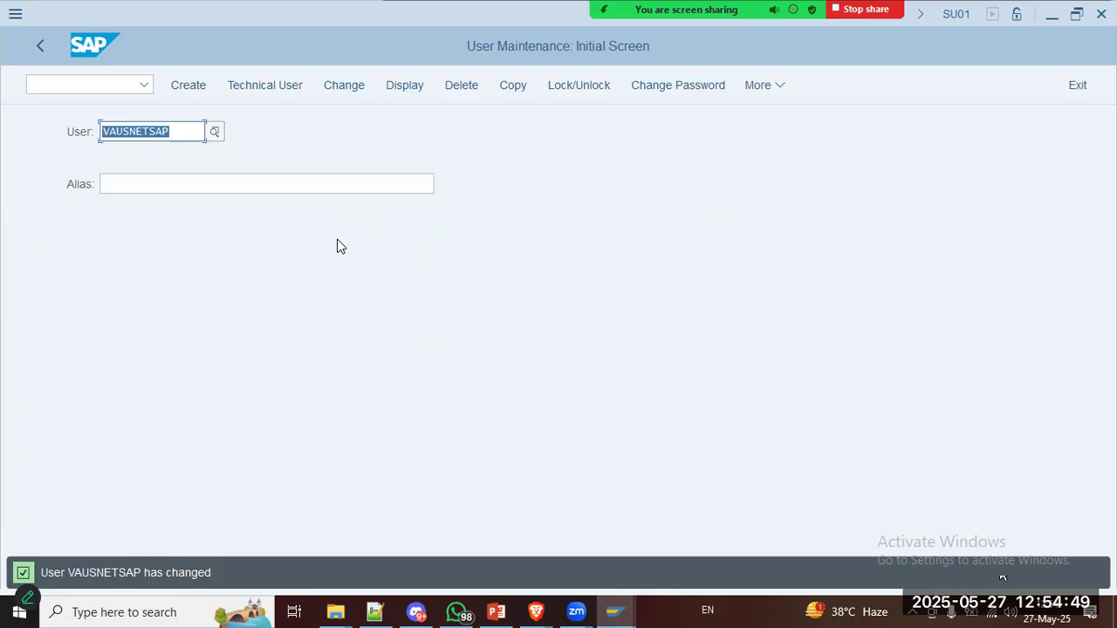
Step: Check the PowerPoint notes, reopen transaction PA40 in SAP, and examine the Actions-Caltex row with its personnel area and EE group fields
key("alt+Tab")
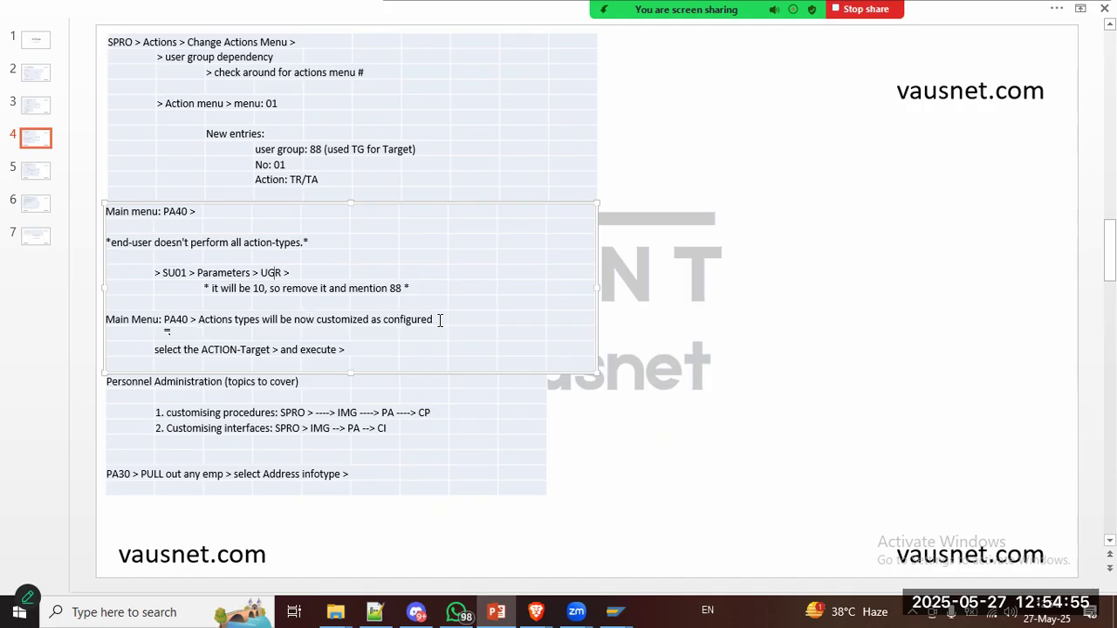
key("alt+Tab")
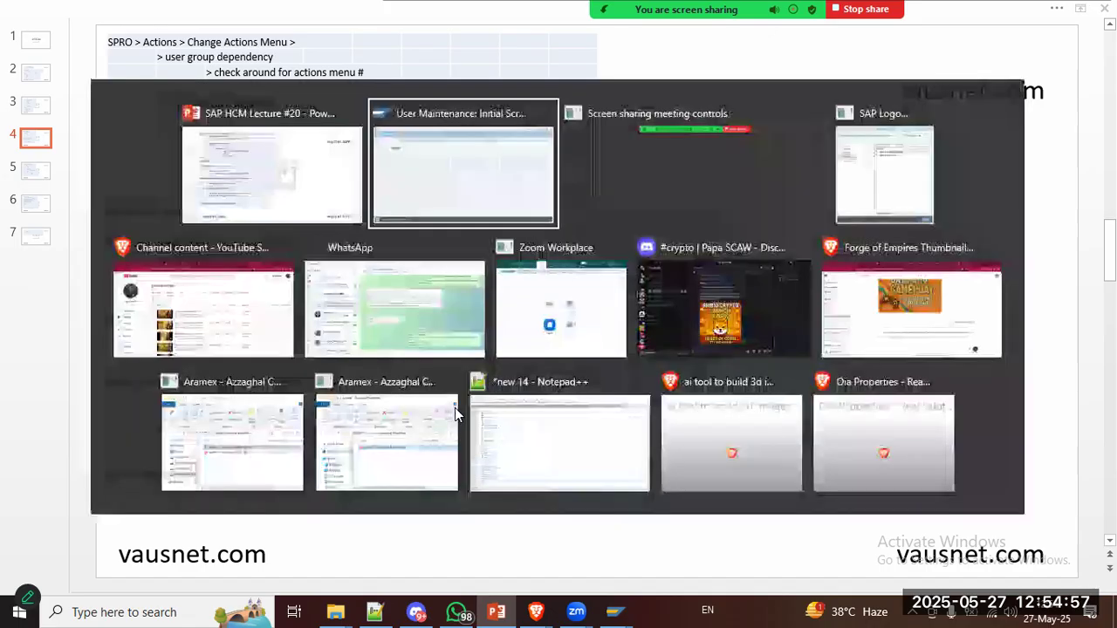
left_click(108, 85)
type("/n pa40")
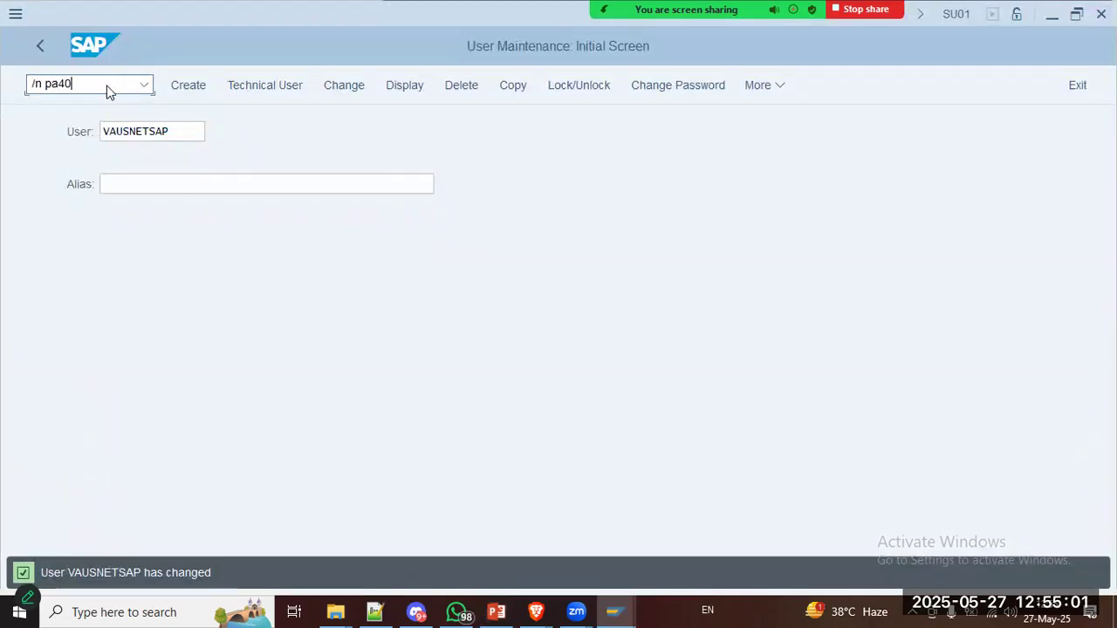
key("Return")
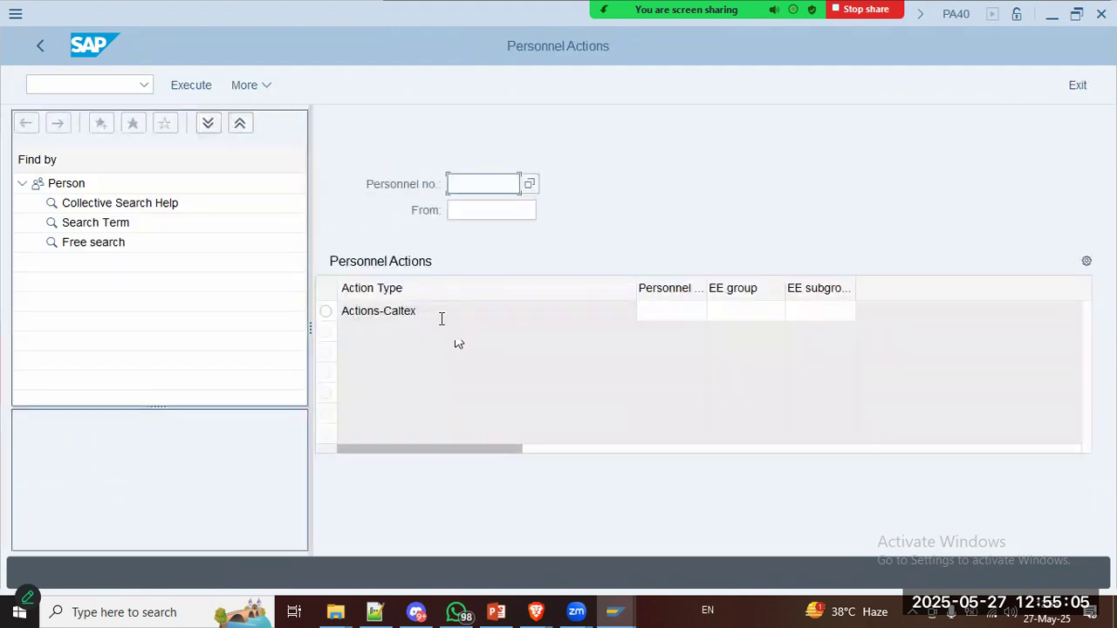
left_click(681, 312)
left_click(760, 311)
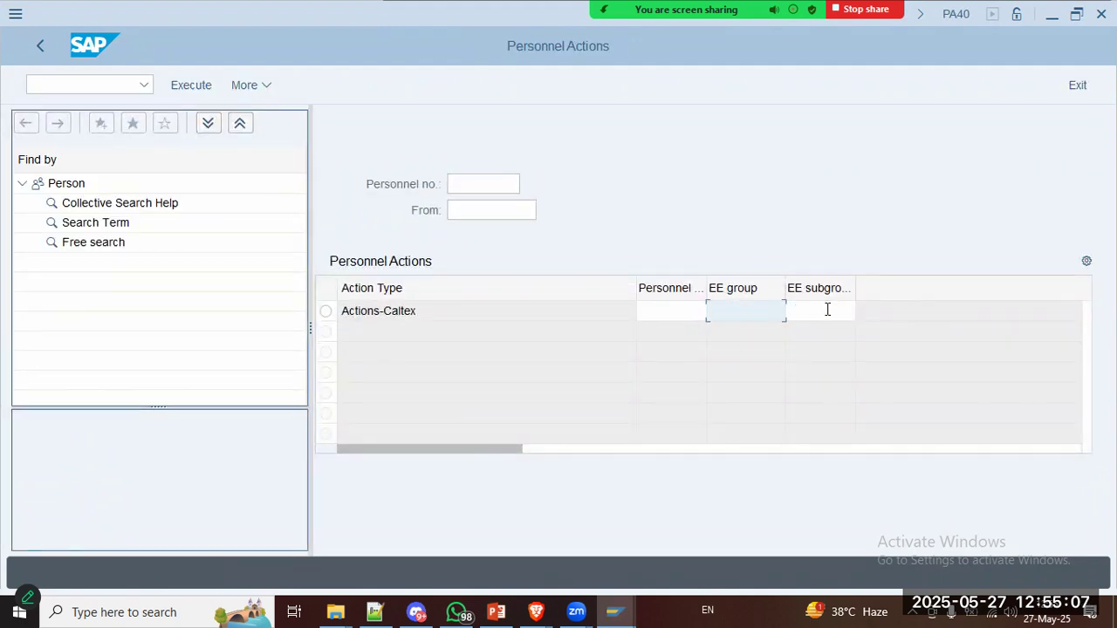
Step: Select the Actions-Caltex personnel action and execute it, consulting the PowerPoint notes on executing the action and the next Personnel Administration topics
left_click(824, 311)
left_click(325, 312)
key("alt+Tab")
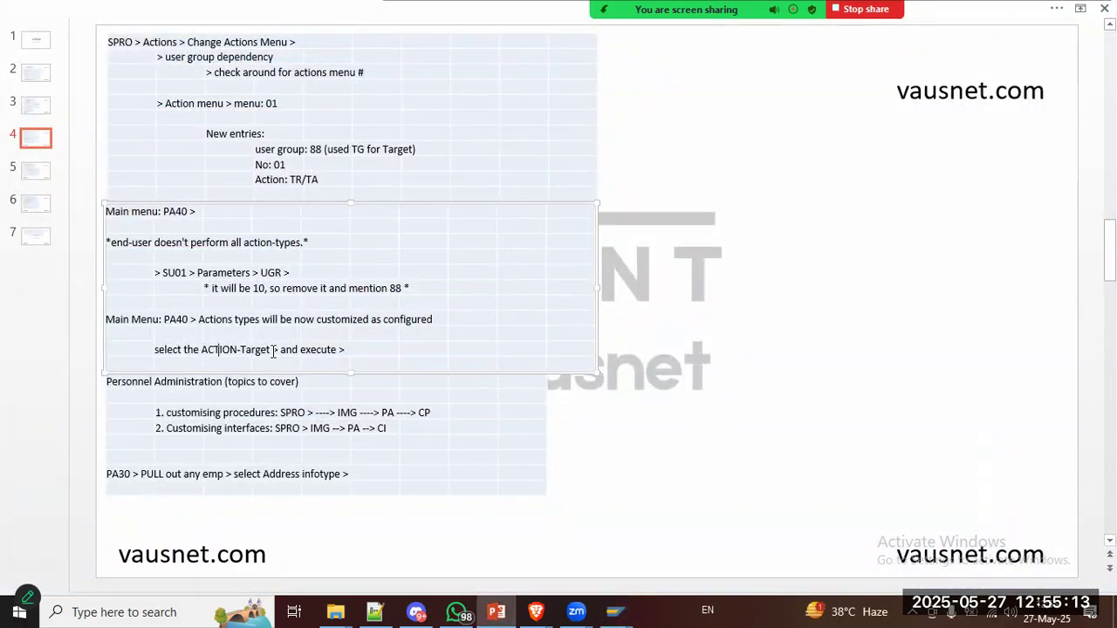
key("alt+Tab")
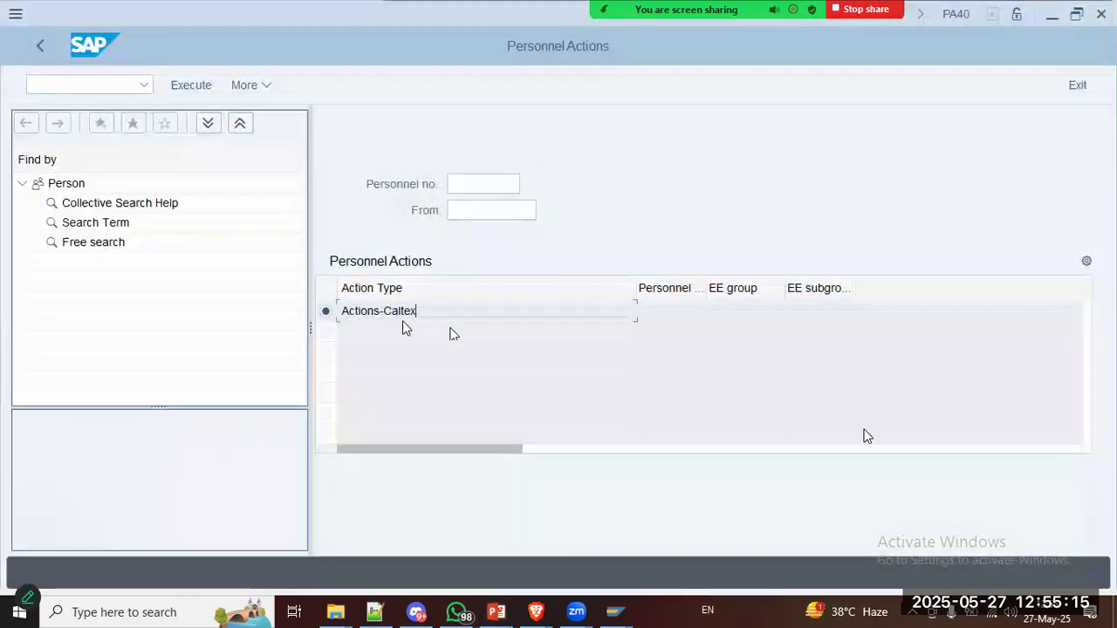
left_click(493, 185)
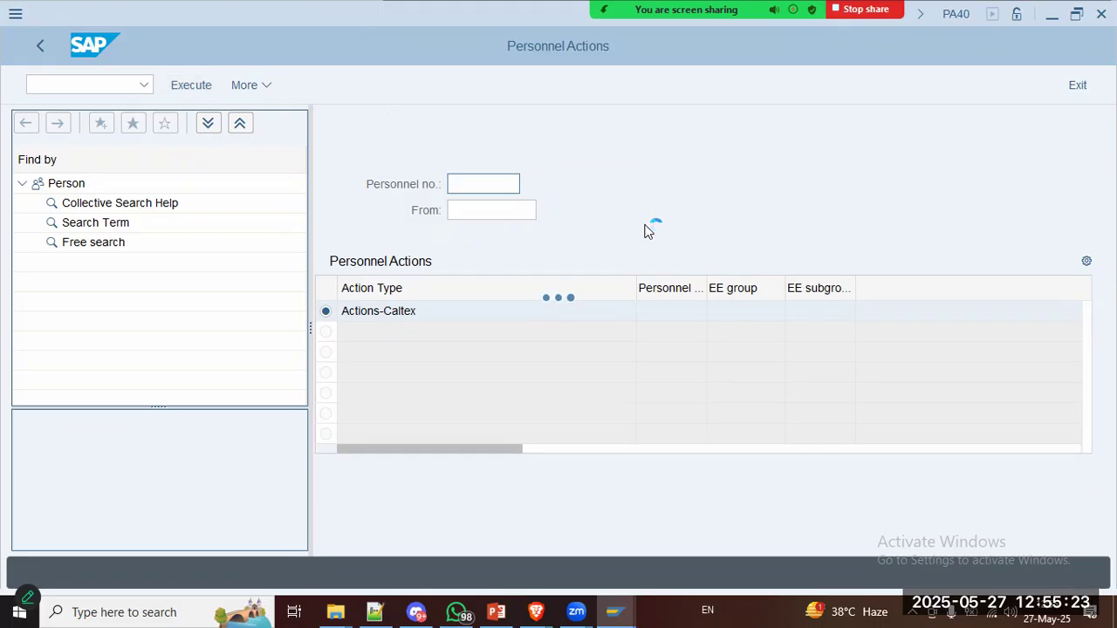
key("alt+Tab")
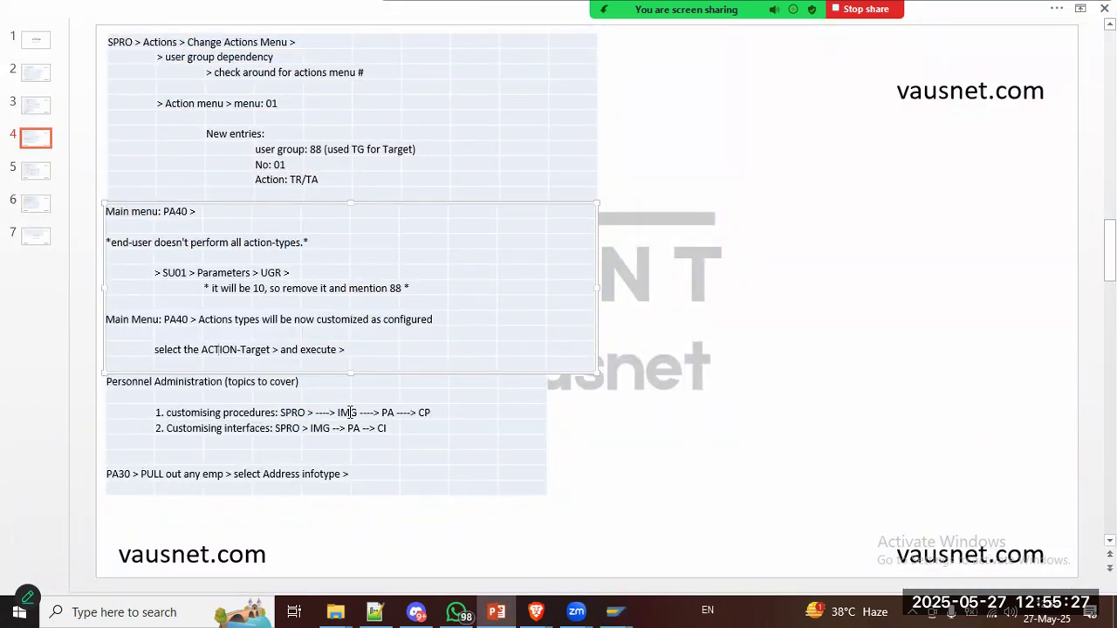
left_click(448, 491)
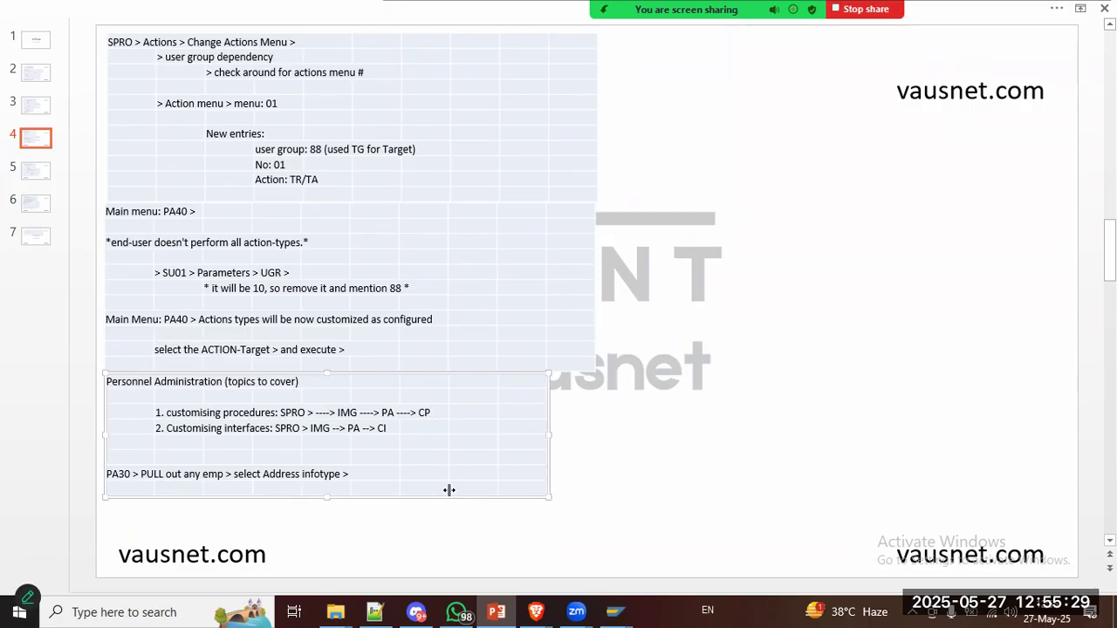
key("alt+Tab")
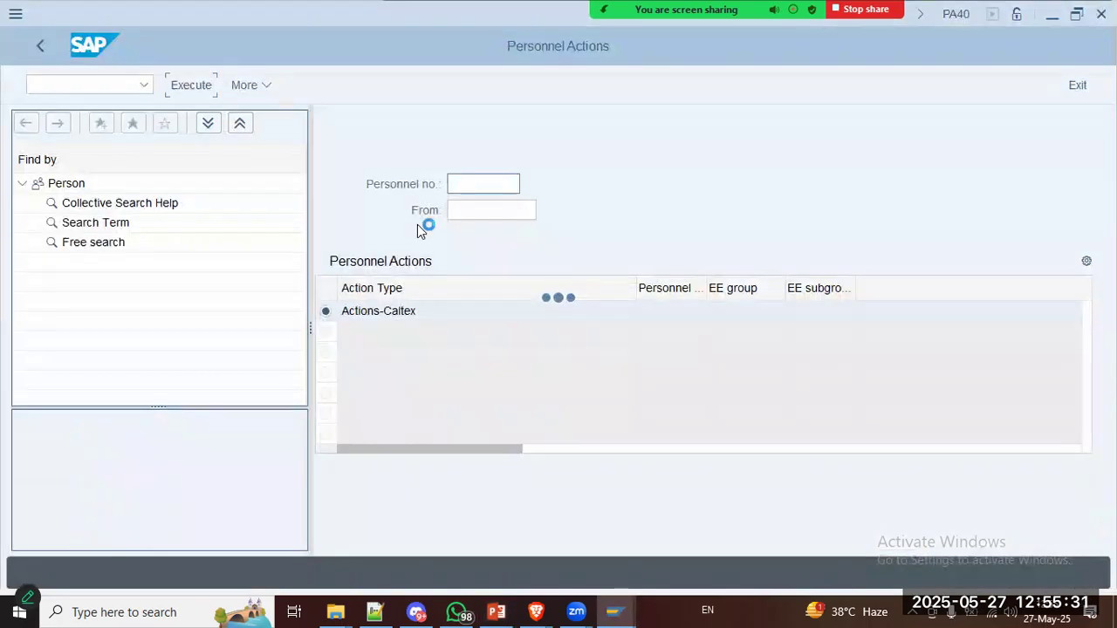
key("alt+Tab")
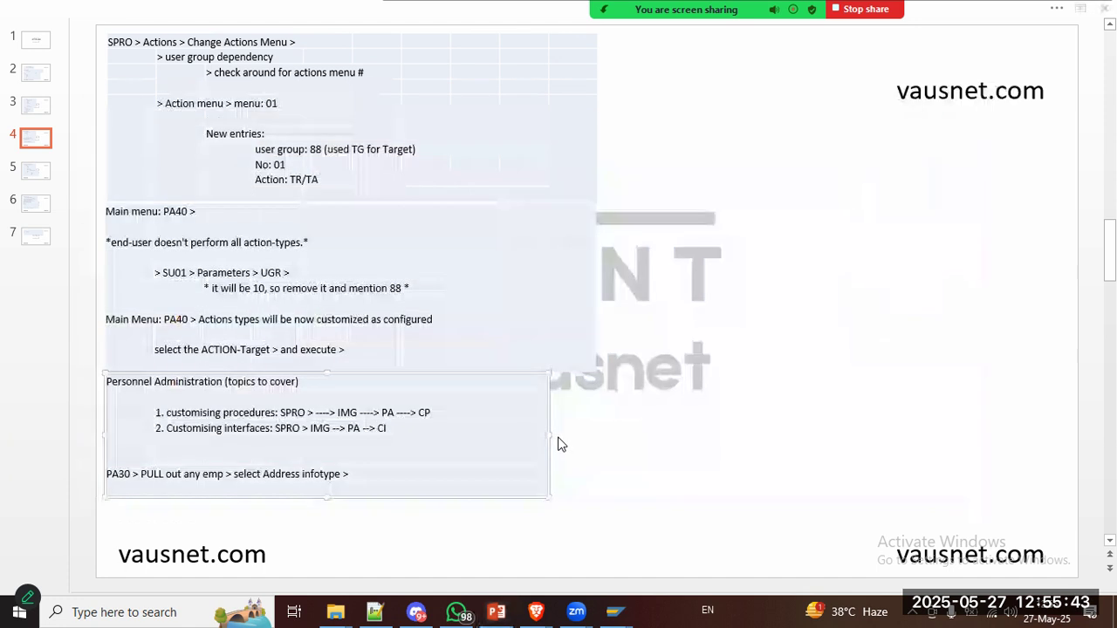
key("alt+Tab")
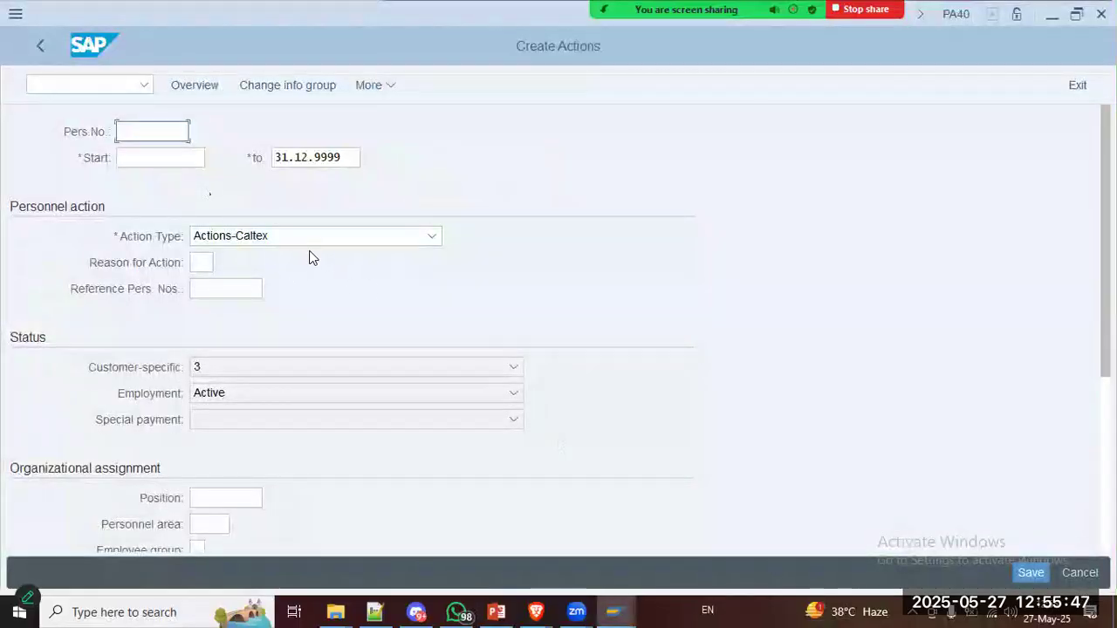
Step: Look through the available action types and the reasons for action offered for Actions-Caltex, then check the Personnel Administration topics in PowerPoint
left_click(318, 238)
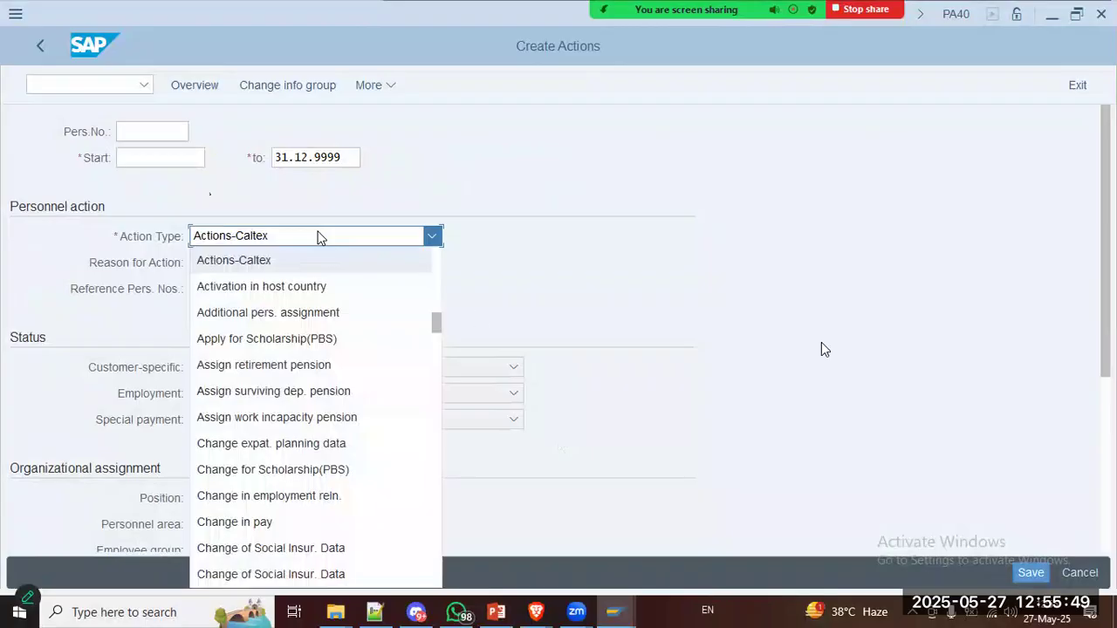
left_click(320, 238)
left_click(201, 263)
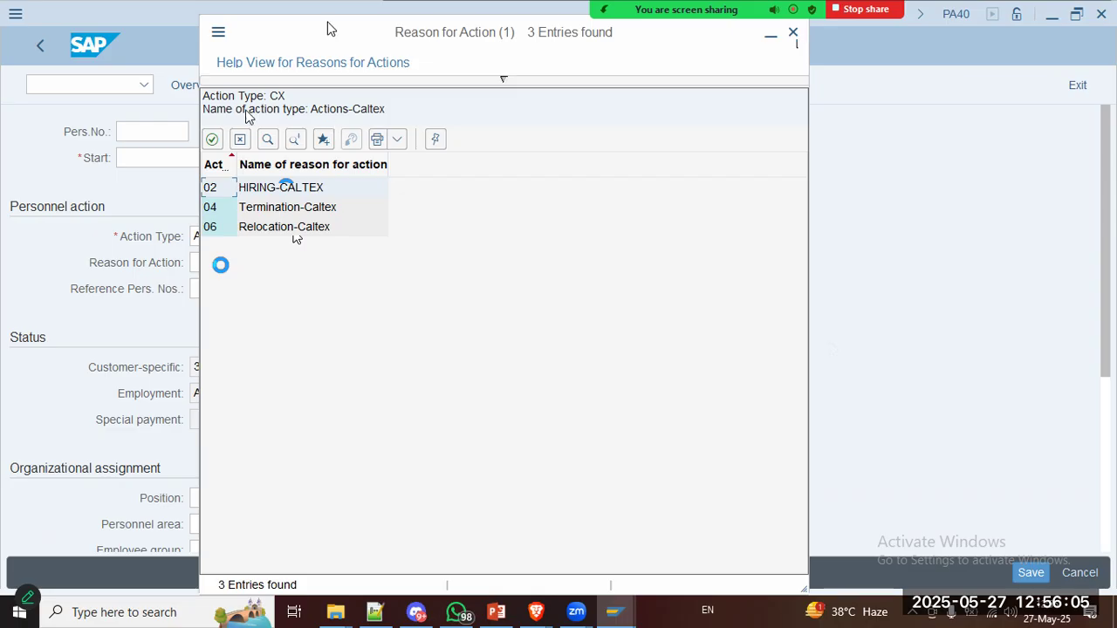
key("alt+Tab")
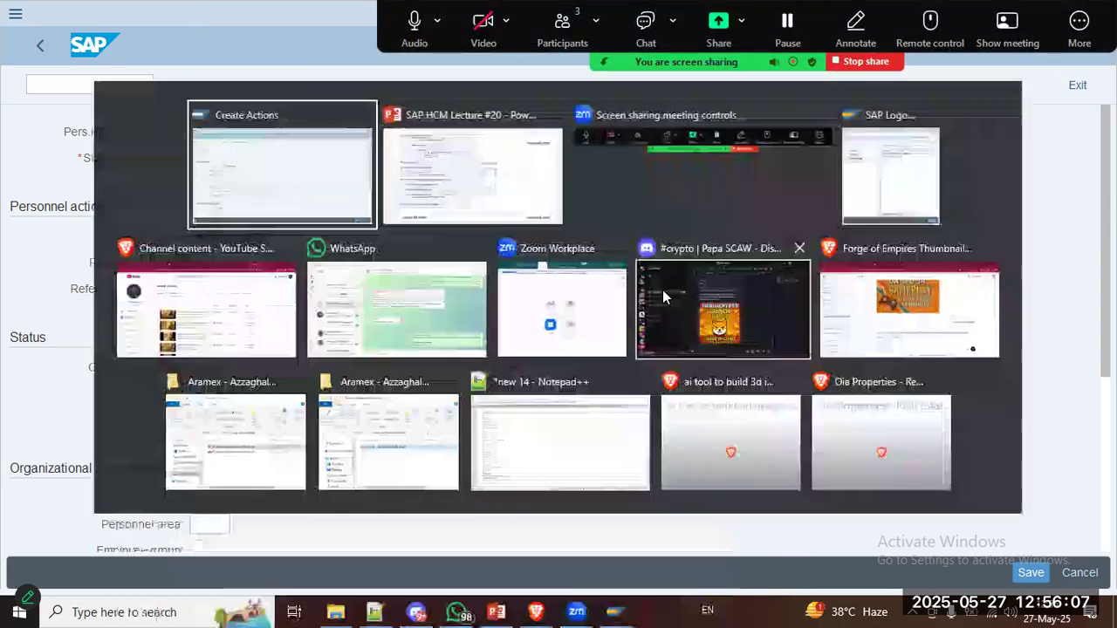
key("alt+Tab")
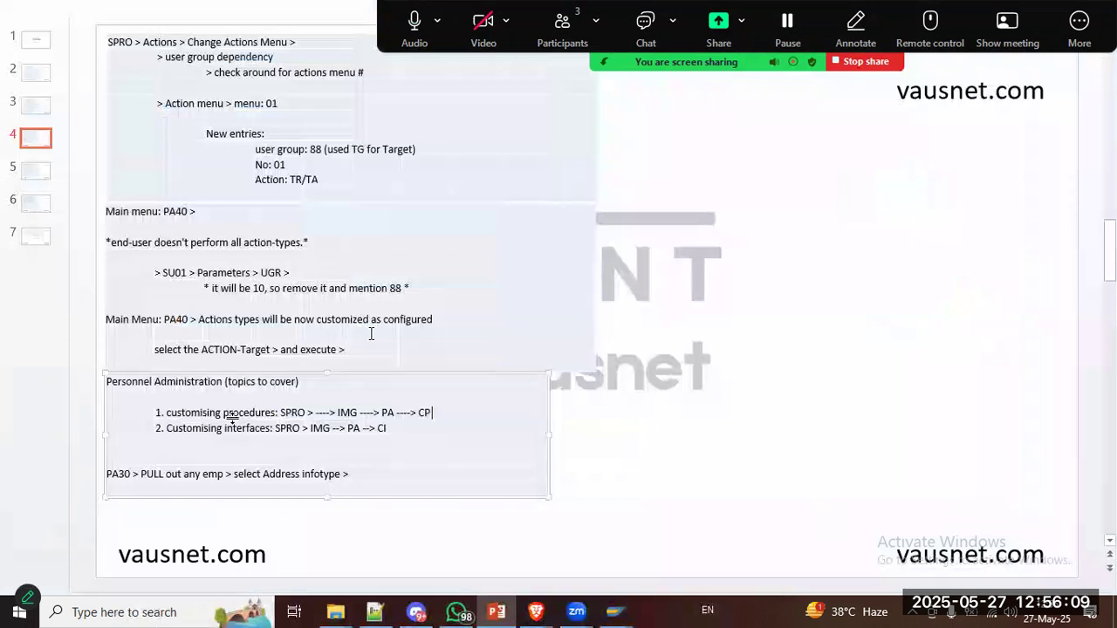
left_click(31, 137)
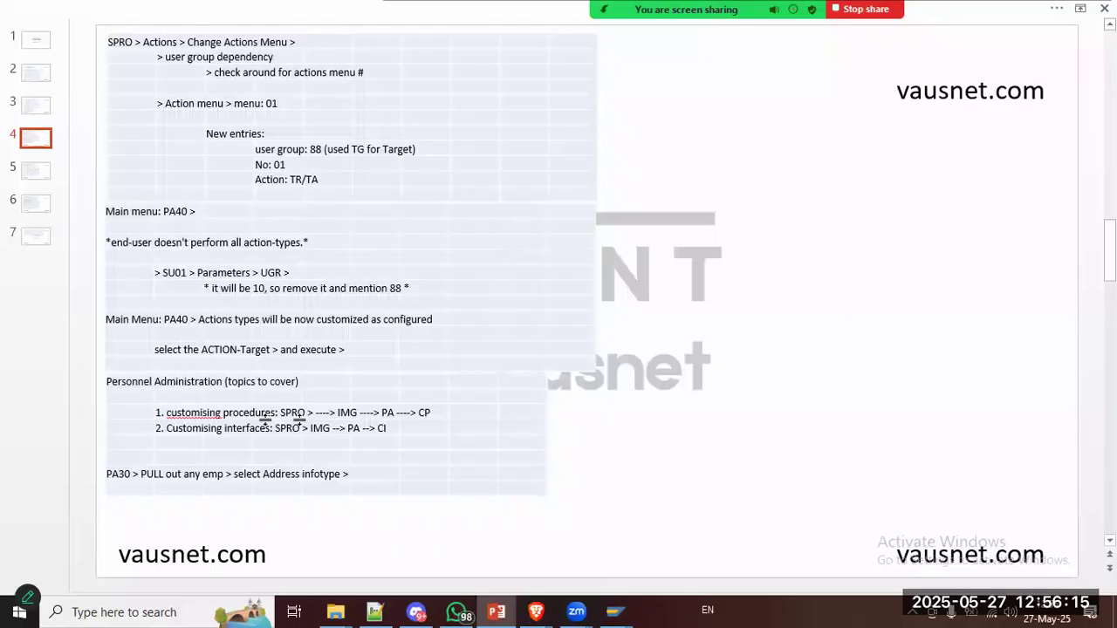
key("alt+Tab")
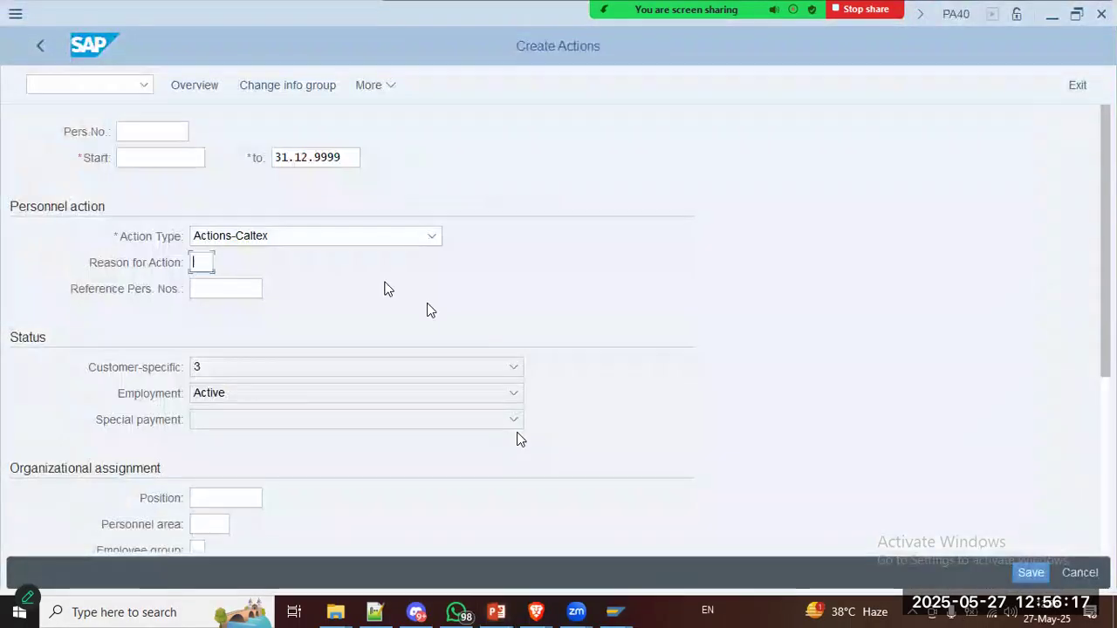
Step: Examine the reference personnel number, organizational assignment and additional actions fields on SAP's Create Actions screen
left_click(225, 288)
key("Tab")
left_click(208, 525)
left_click(199, 546)
scroll(368, 411, "down", 2)
scroll(368, 393, "down", 2)
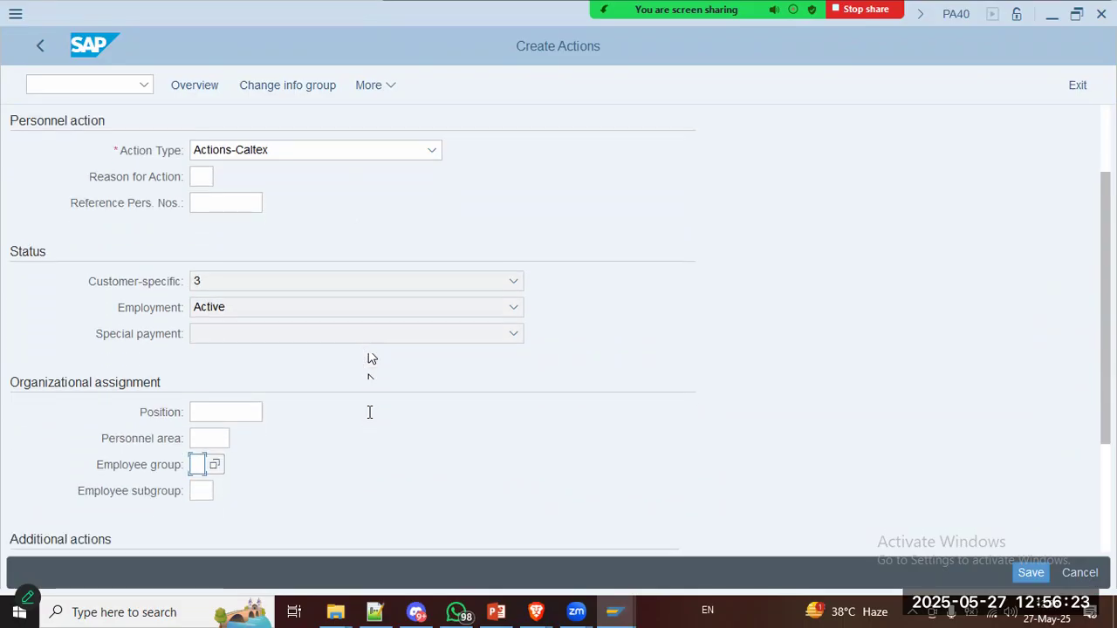
left_click(201, 442)
scroll(436, 387, "down", 2)
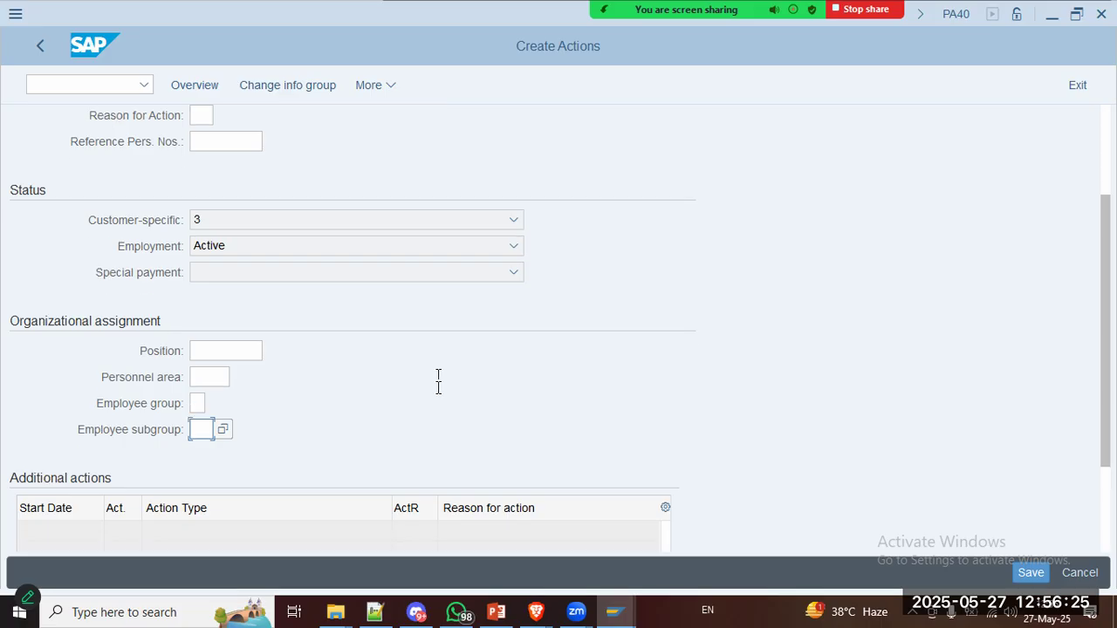
scroll(437, 386, "down", 1)
left_click(249, 409)
left_click(623, 404)
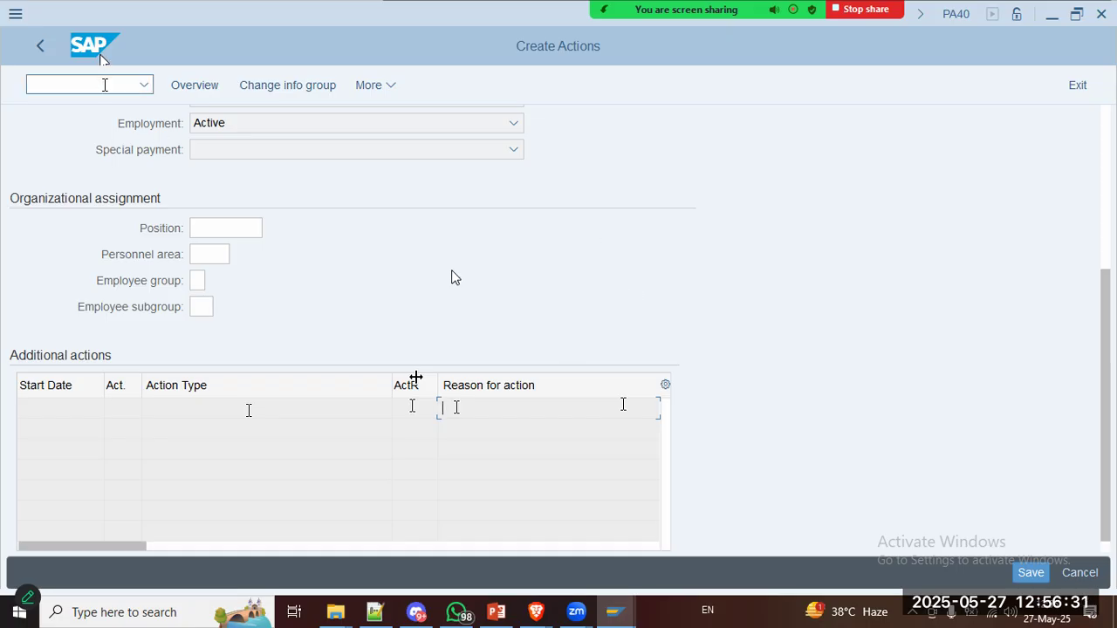
Step: Check the customizing path in the PowerPoint notes, open transaction SPRO in SAP, and display the SAP Reference IMG
key("alt+Tab")
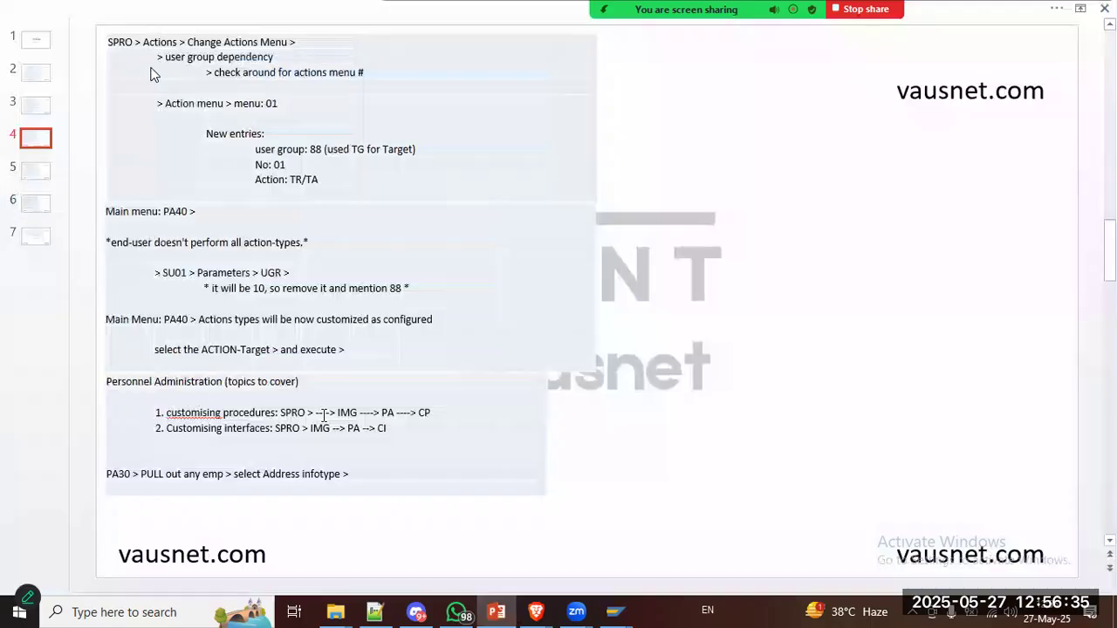
key("alt+Tab")
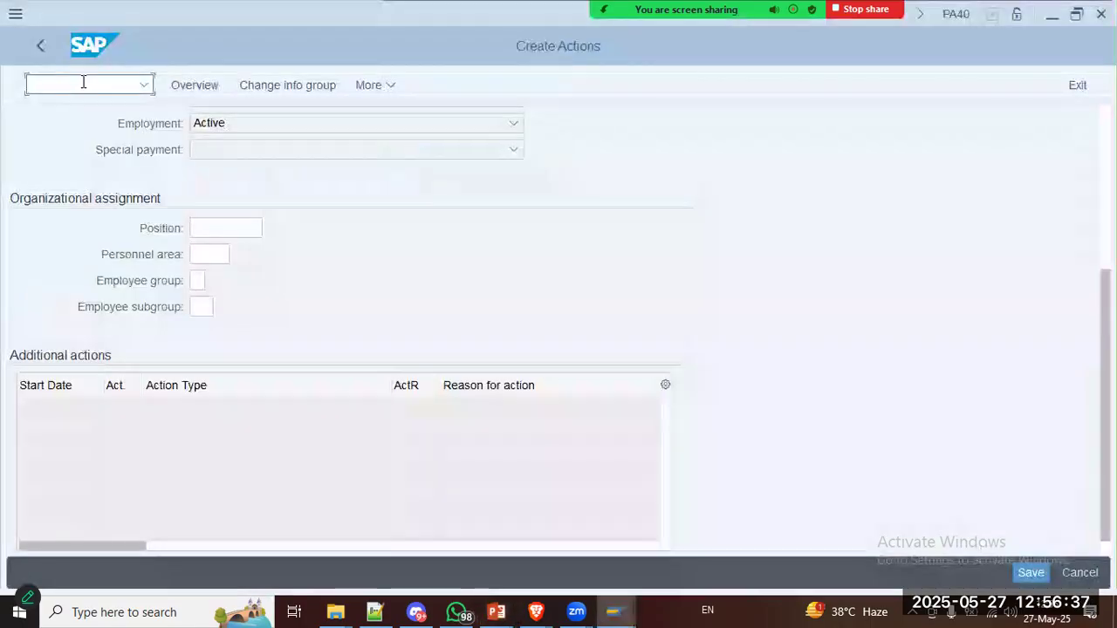
type("/n spro")
key("Return")
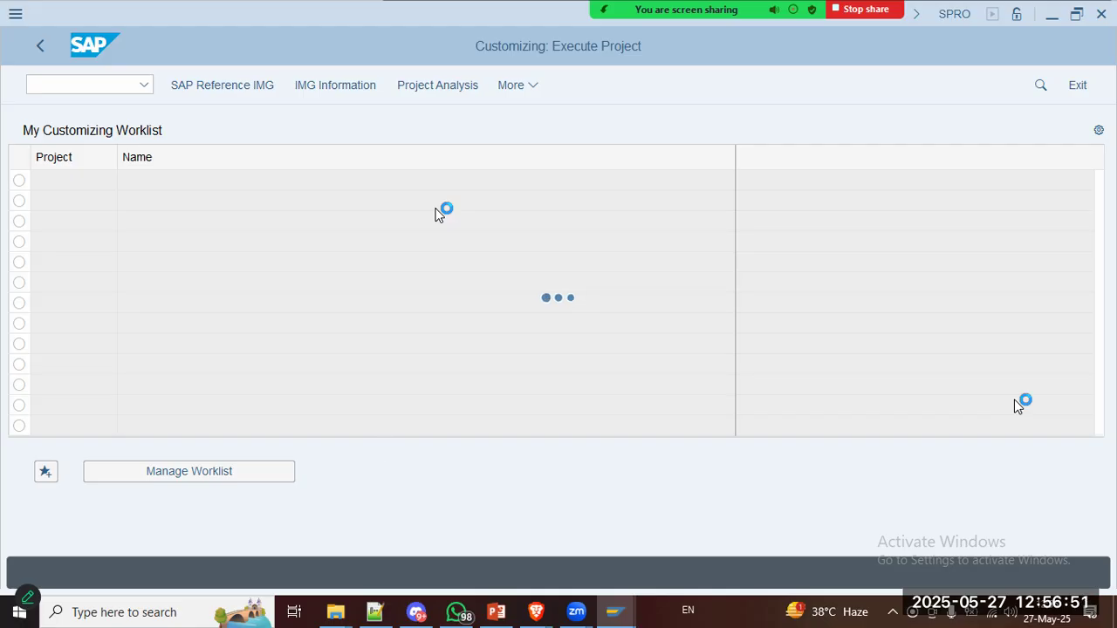
key("alt+Tab")
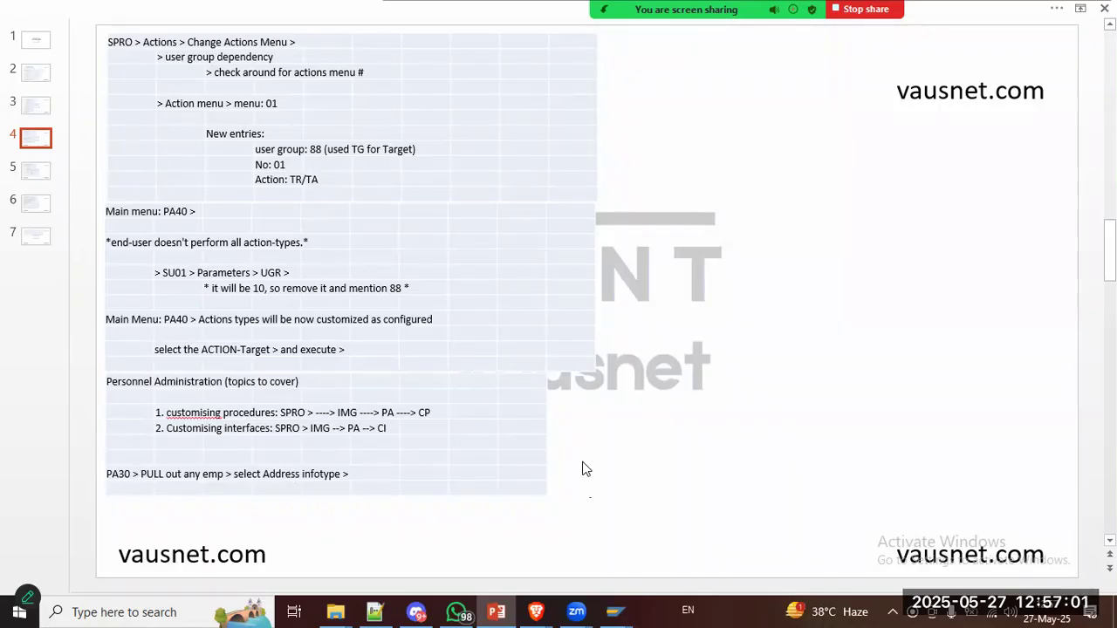
key("alt+Tab")
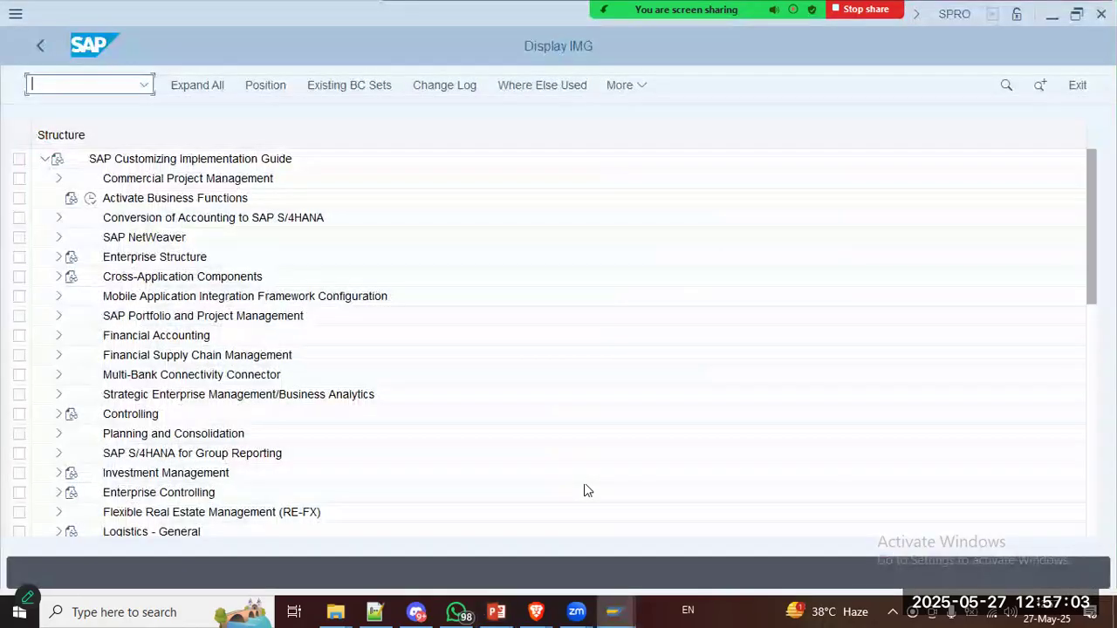
Step: Expand Personnel Management, Personnel Administration and Customizing User Interfaces in the IMG structure, checking the path against the PowerPoint notes
scroll(584, 485, "down", 10)
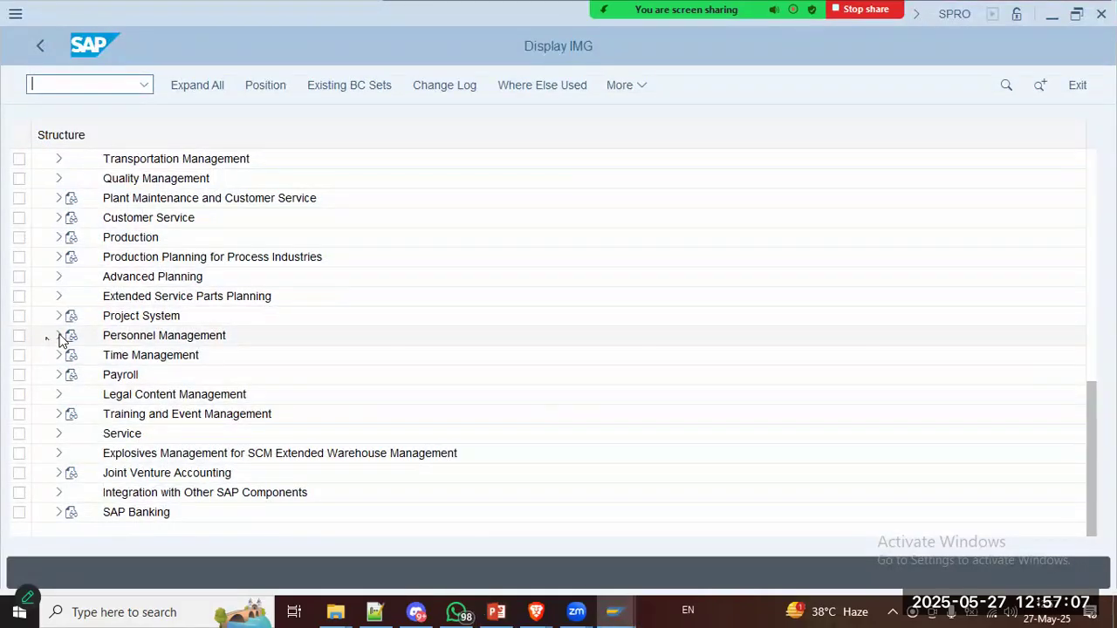
left_click(59, 336)
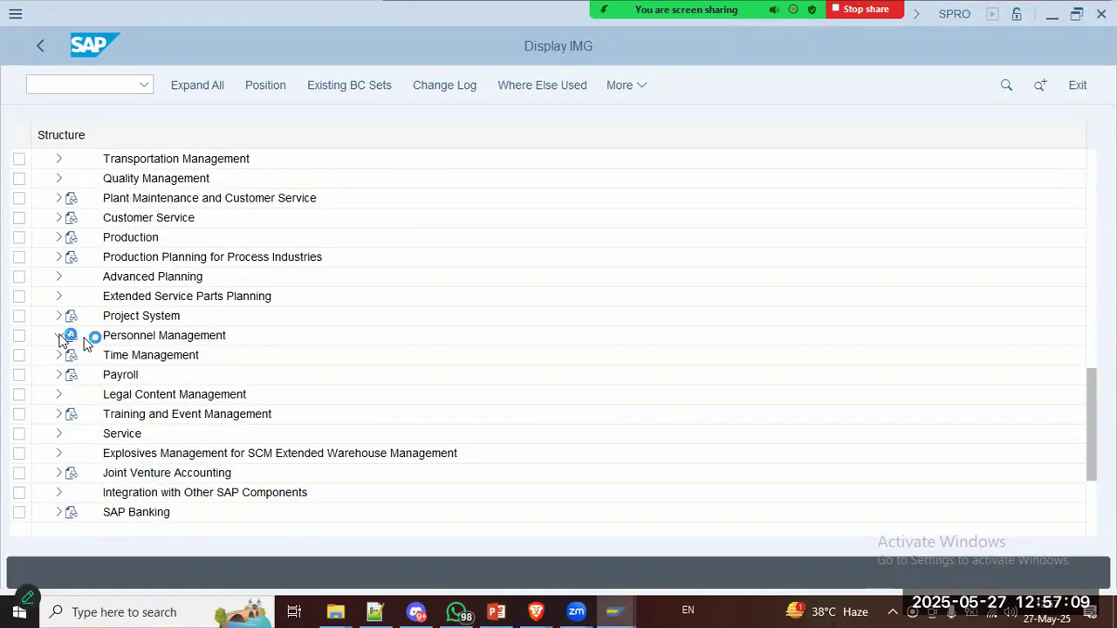
key("alt+Tab")
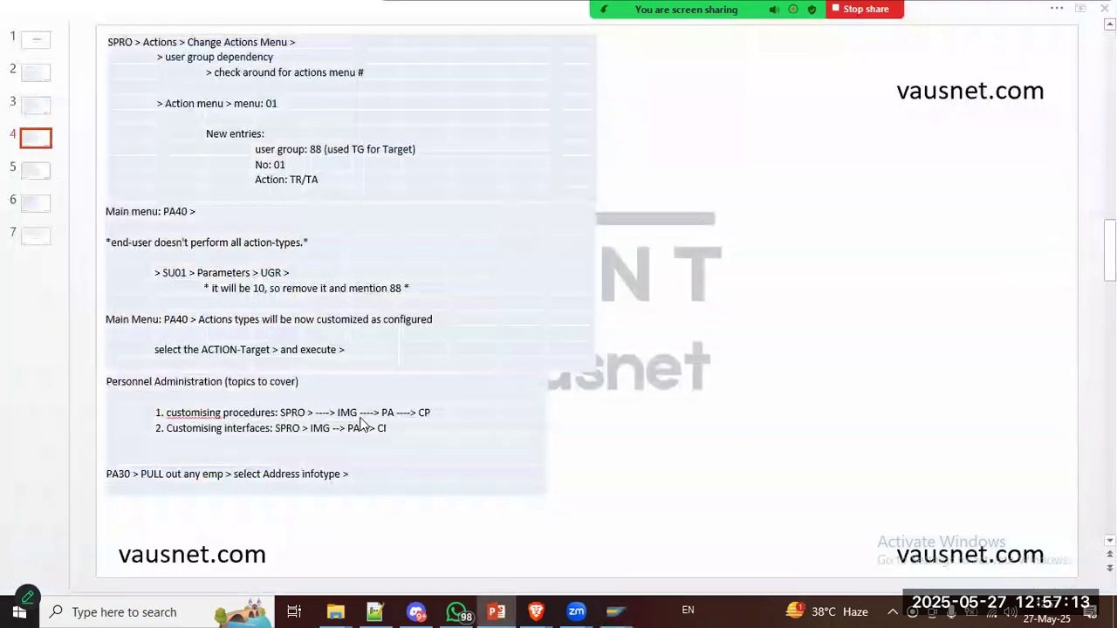
key("alt+Tab")
left_click(72, 316)
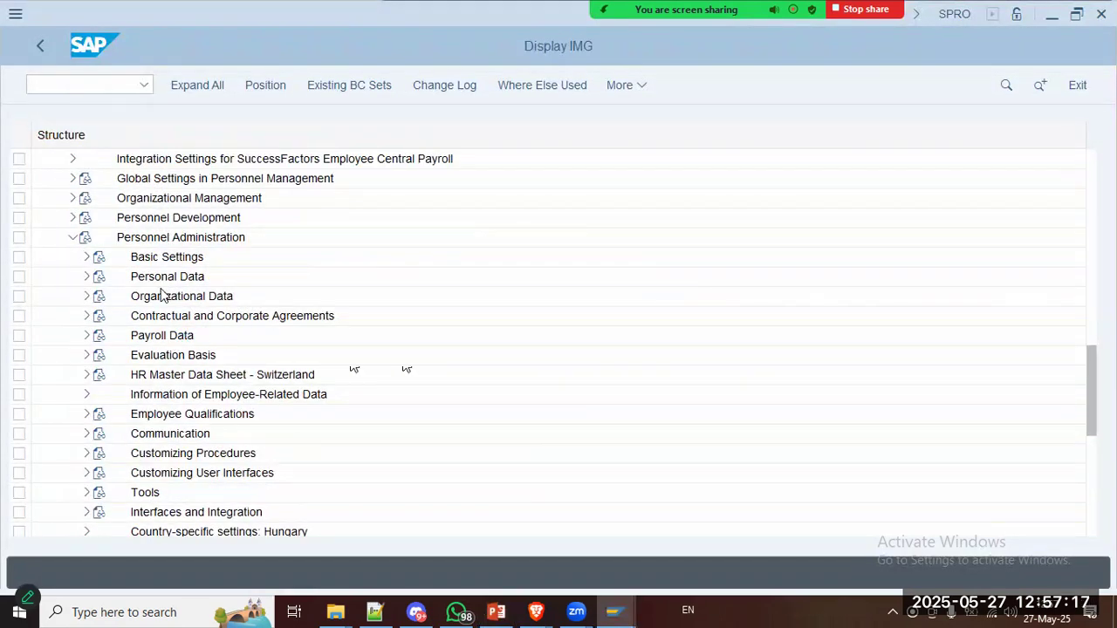
left_click(155, 455)
left_click(133, 476)
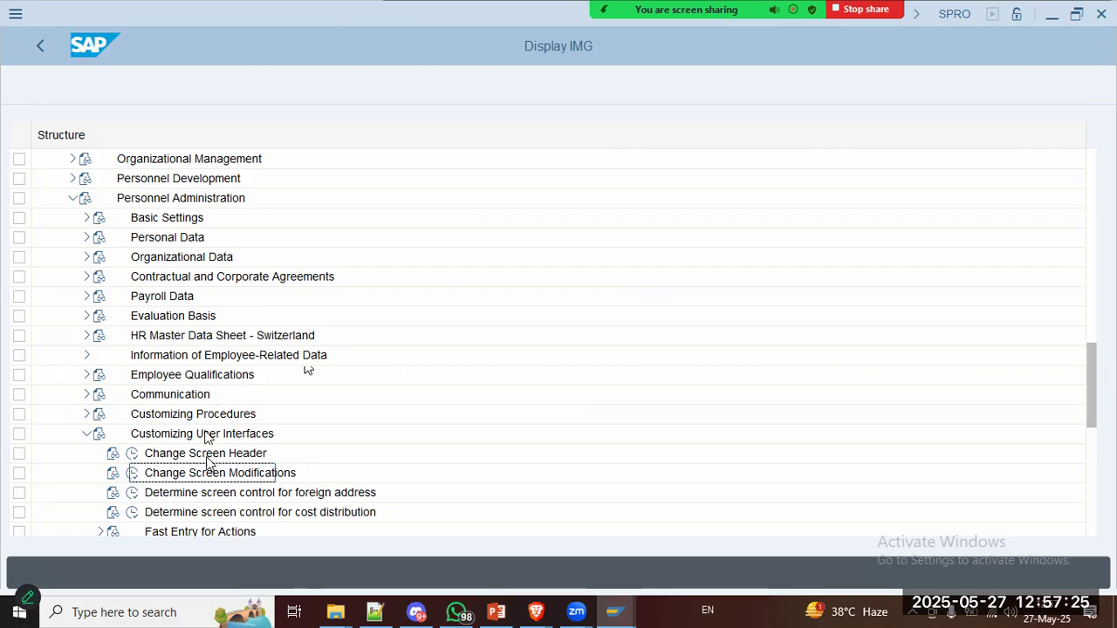
Step: Open the Header structure per infotype activity under Change Screen Header
scroll(212, 450, "down", 3)
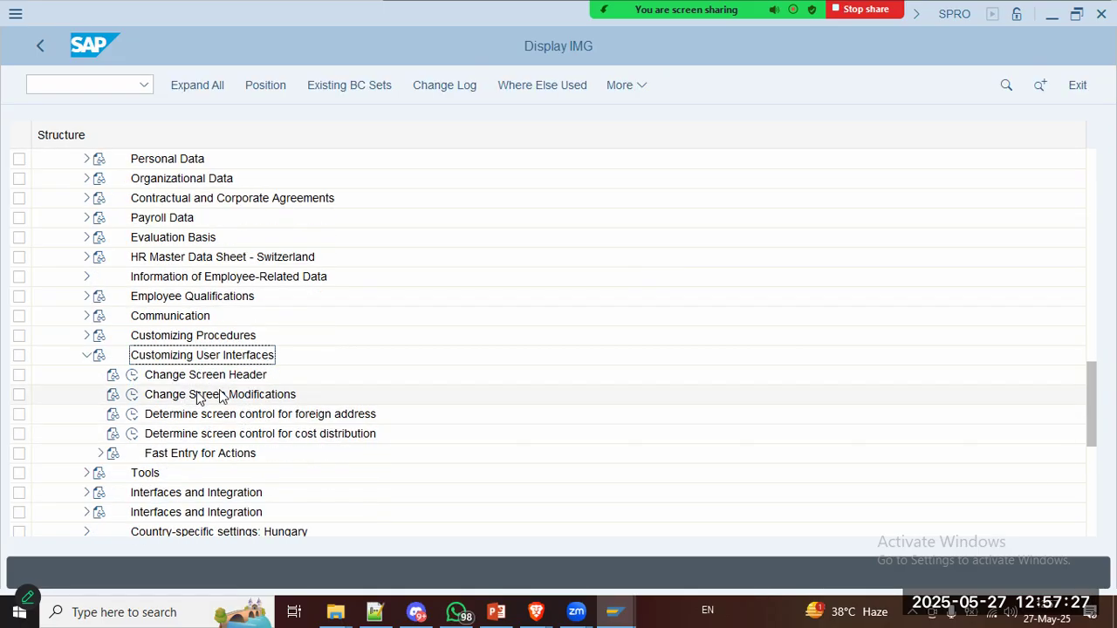
left_click(132, 356)
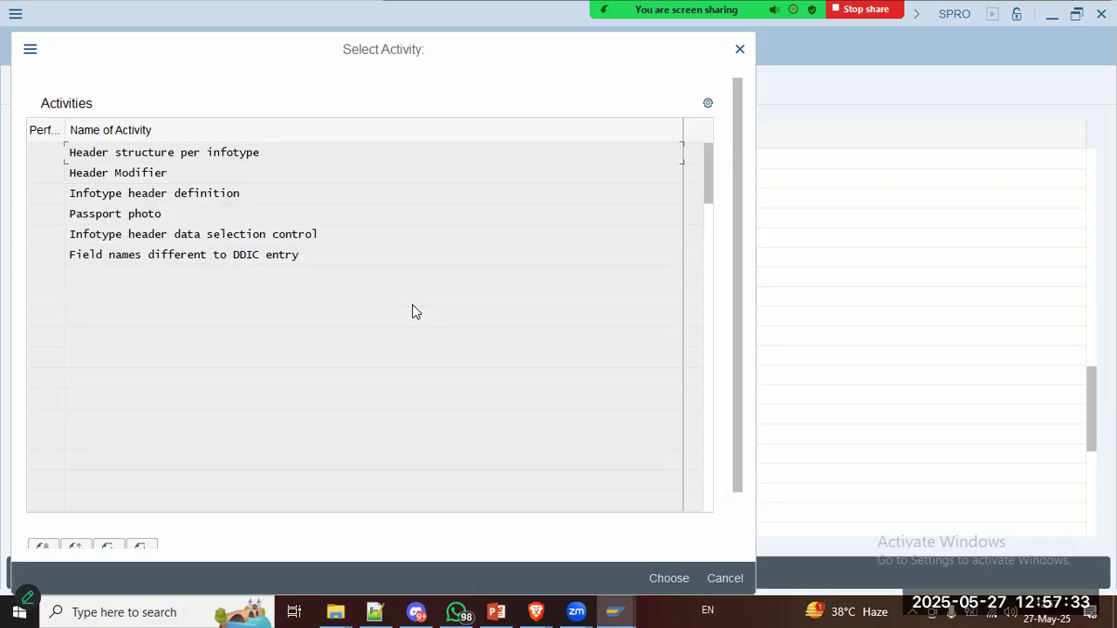
double_click(260, 155)
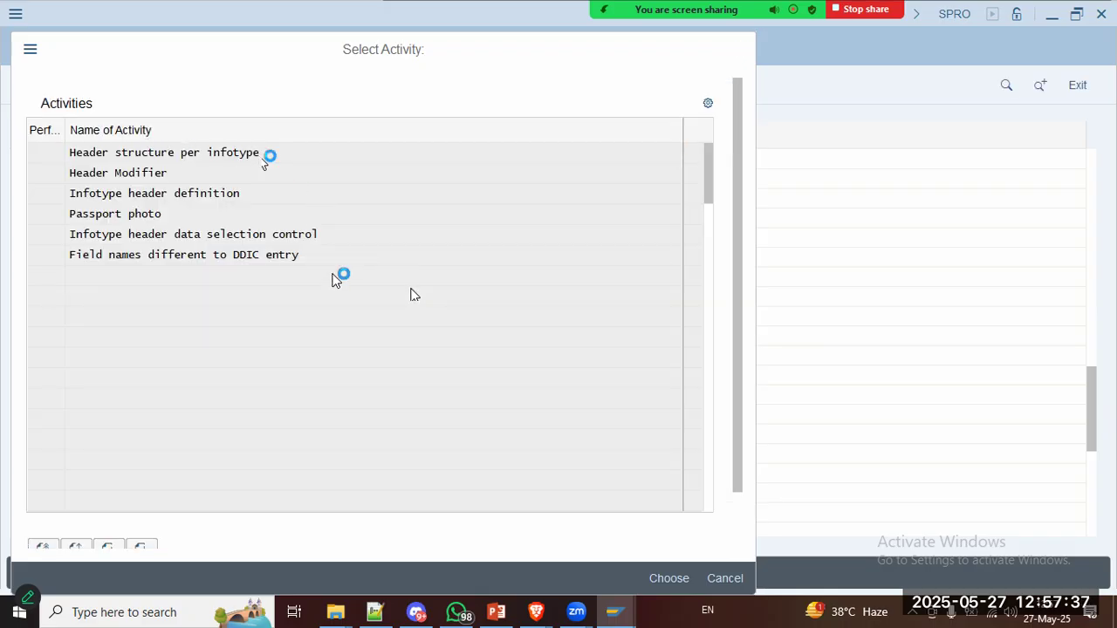
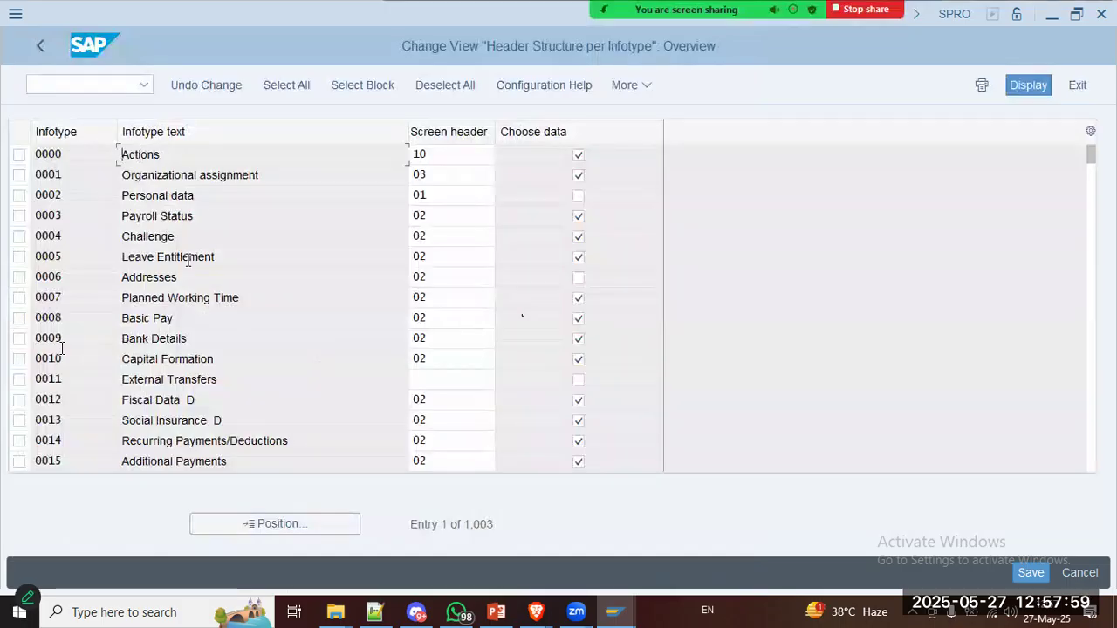
Step: Open the field help for the screen header of infotype 0007 Planned Working Time and read the header ID assignments
left_click(476, 298)
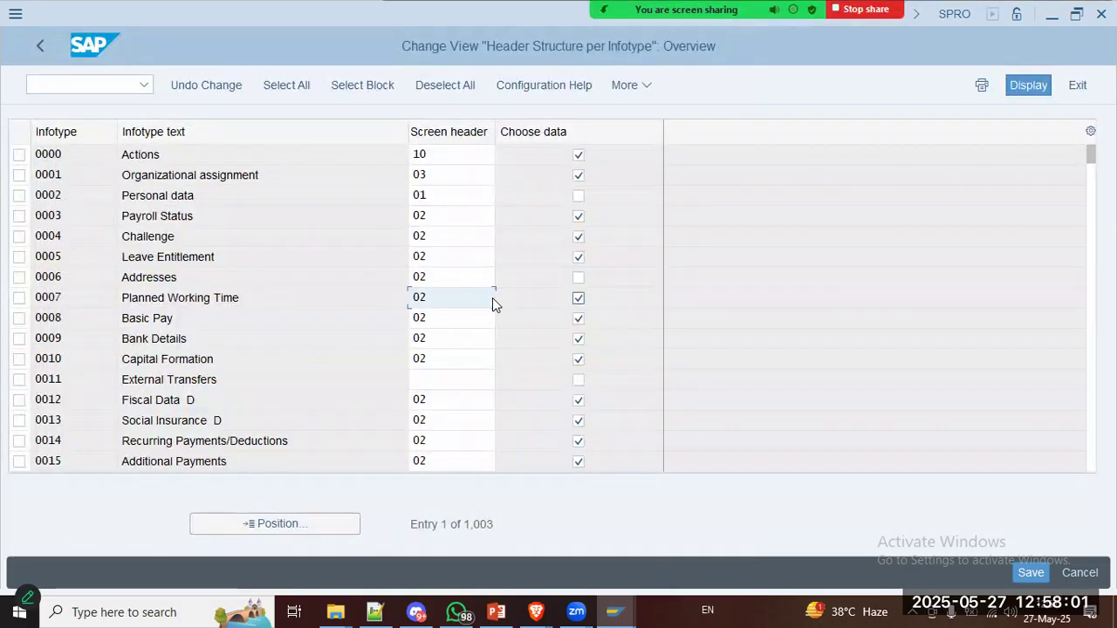
key("Return")
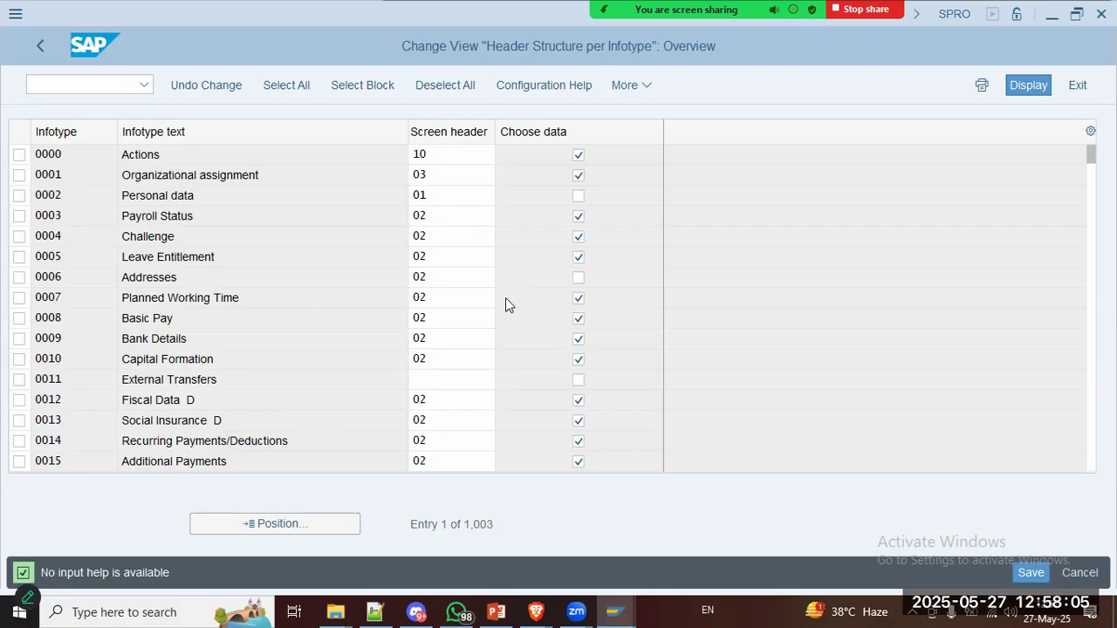
left_click(456, 297)
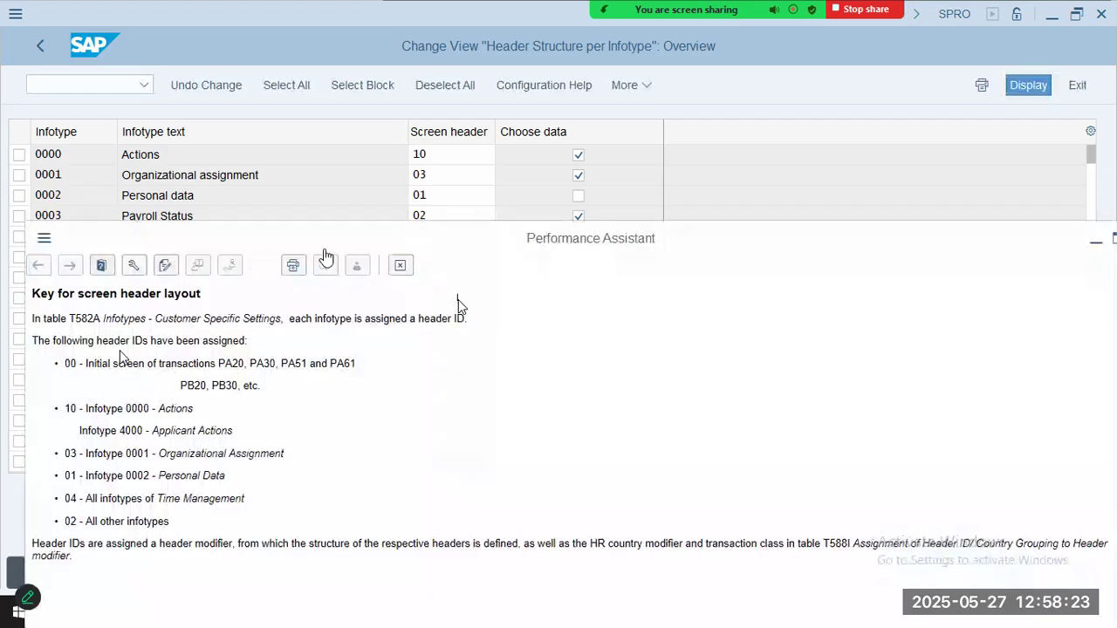
left_click_drag(373, 244, 349, 132)
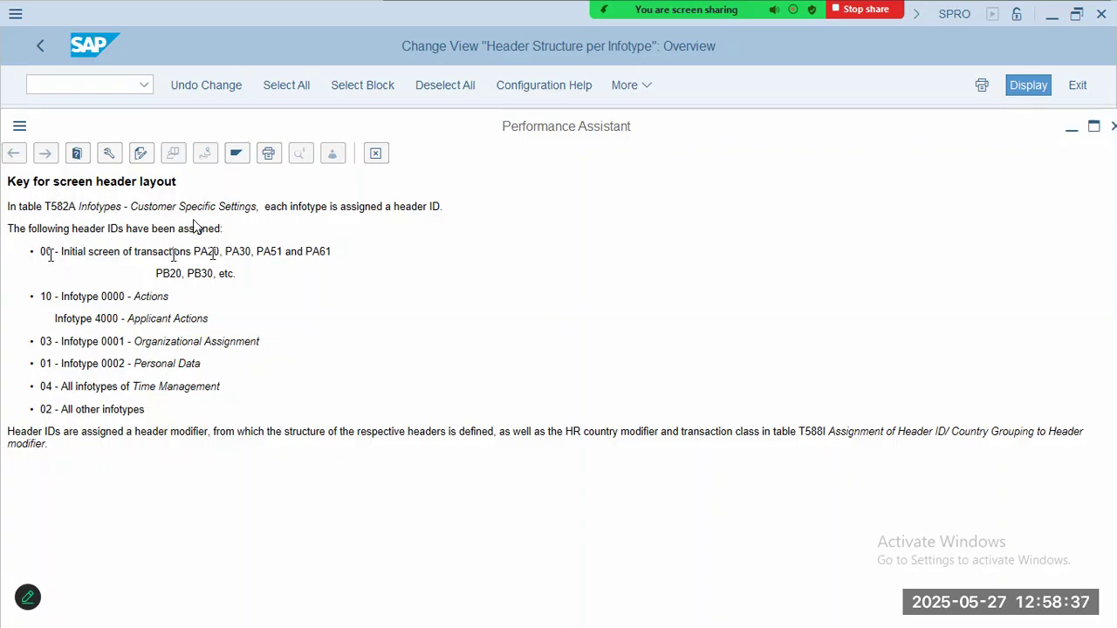
Step: Read the help text's header ID assignments for the listed transactions and infotypes, and its reference to table T588I
left_click_drag(221, 253, 331, 253)
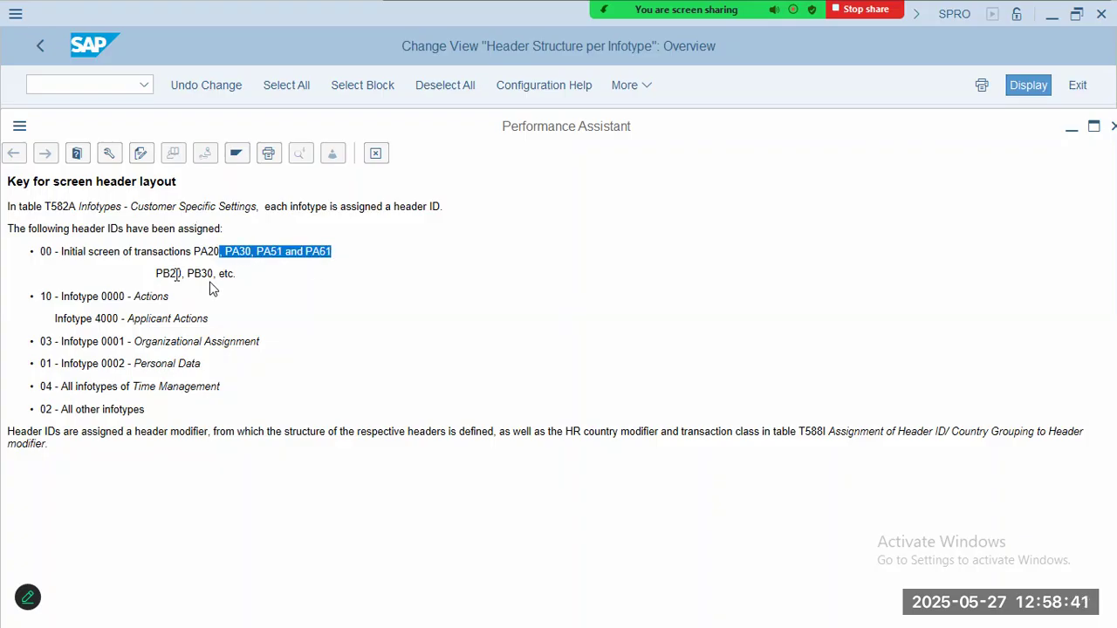
left_click(234, 278)
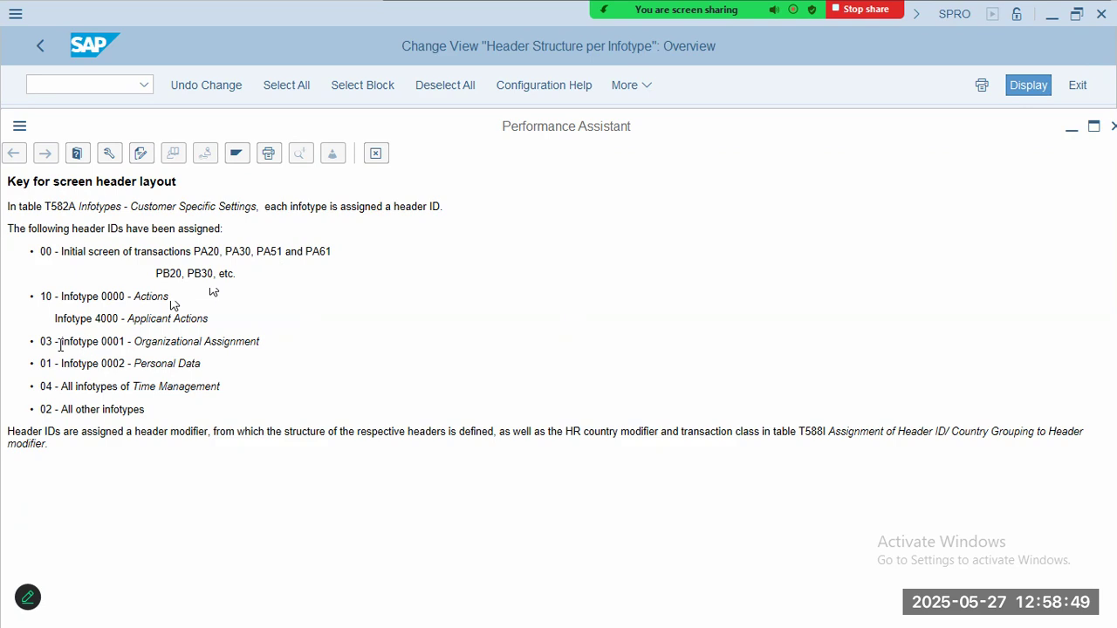
left_click_drag(60, 346, 118, 349)
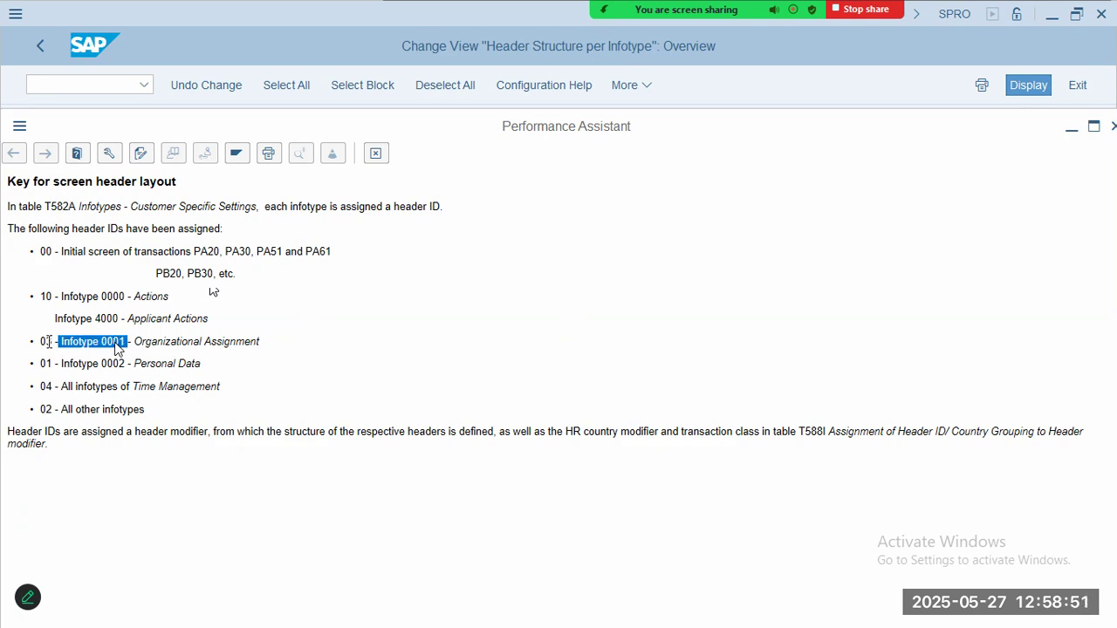
left_click_drag(41, 341, 127, 367)
left_click(132, 340)
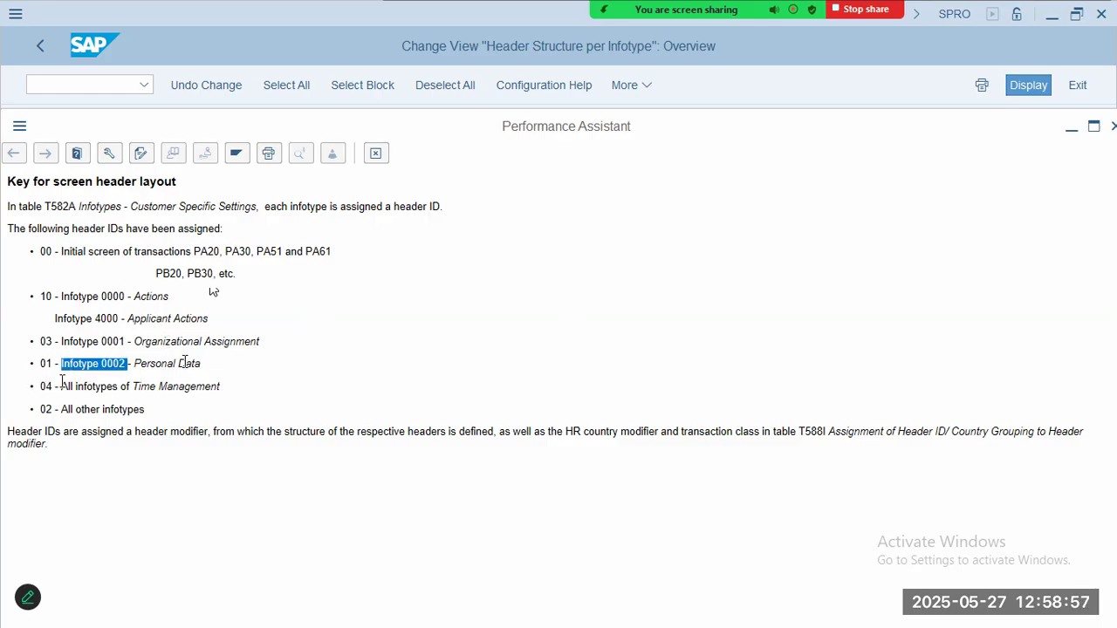
left_click(88, 386)
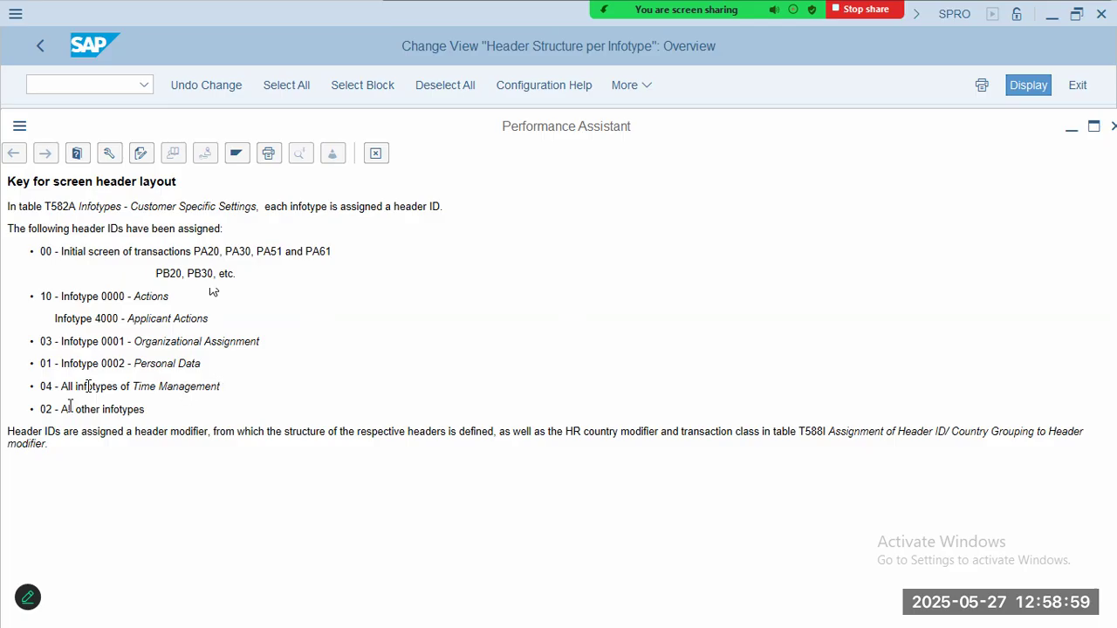
left_click_drag(88, 386, 219, 387)
left_click(73, 415)
left_click_drag(60, 408, 145, 410)
left_click(81, 417)
left_click_drag(104, 362, 103, 288)
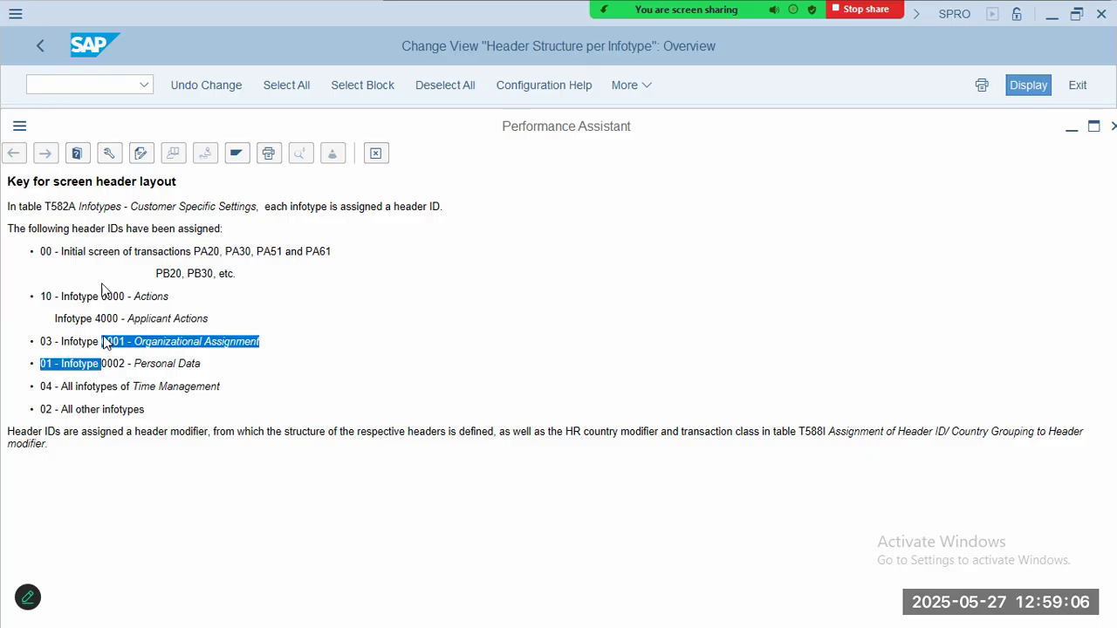
left_click(41, 297)
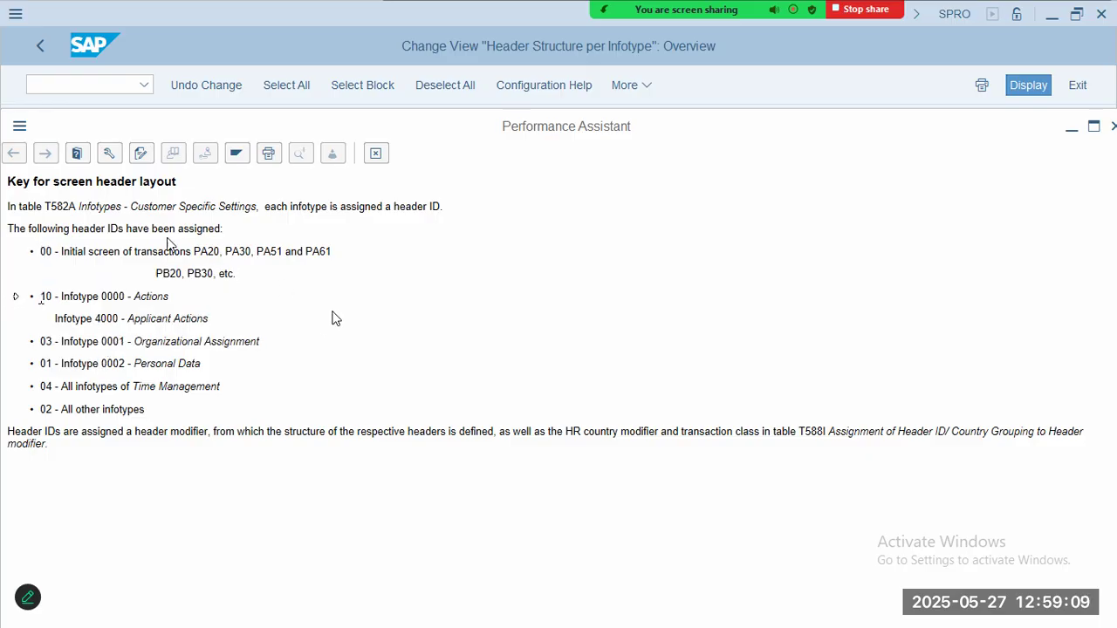
left_click_drag(192, 253, 331, 254)
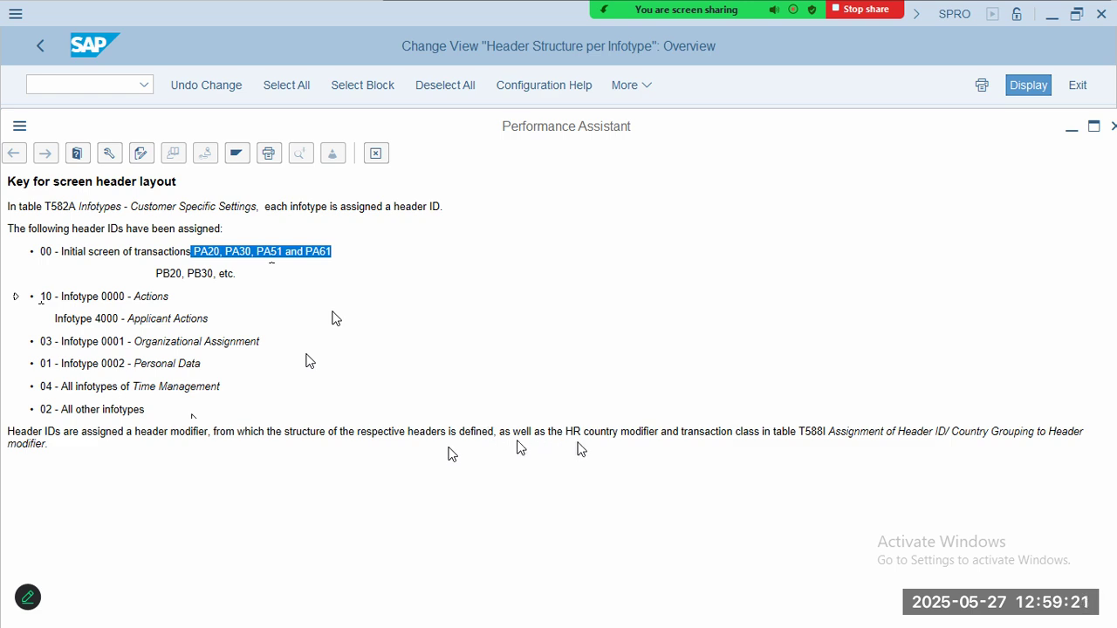
double_click(821, 432)
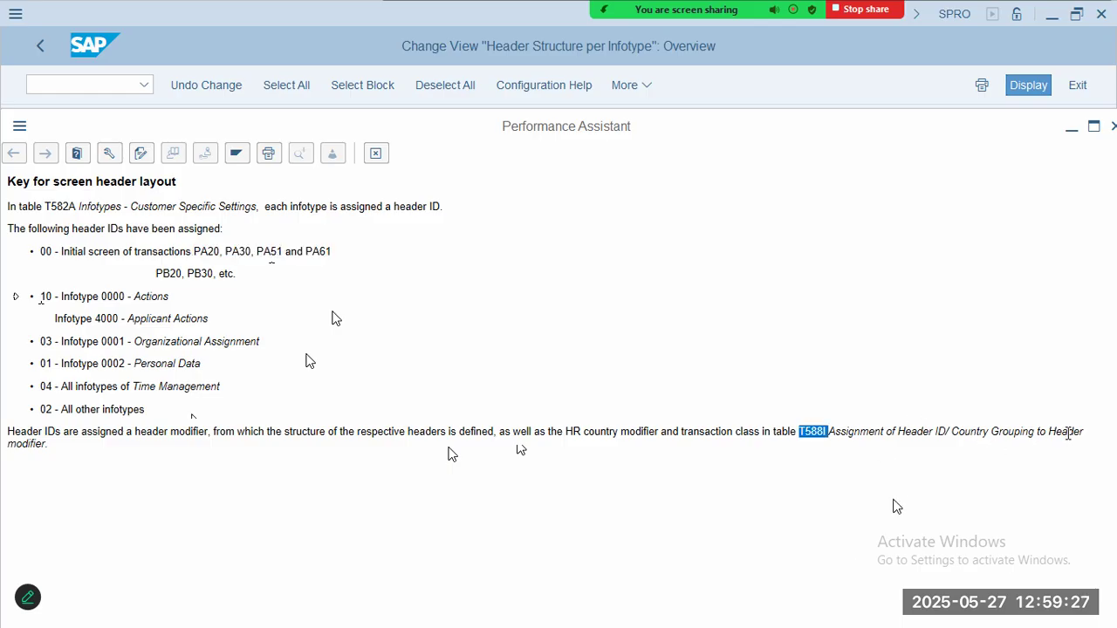
Step: Leave the header structure view for the Header Modifier activity, and check the customizing user interfaces notes on slide 5 in PowerPoint
left_click(375, 153)
left_click(44, 51)
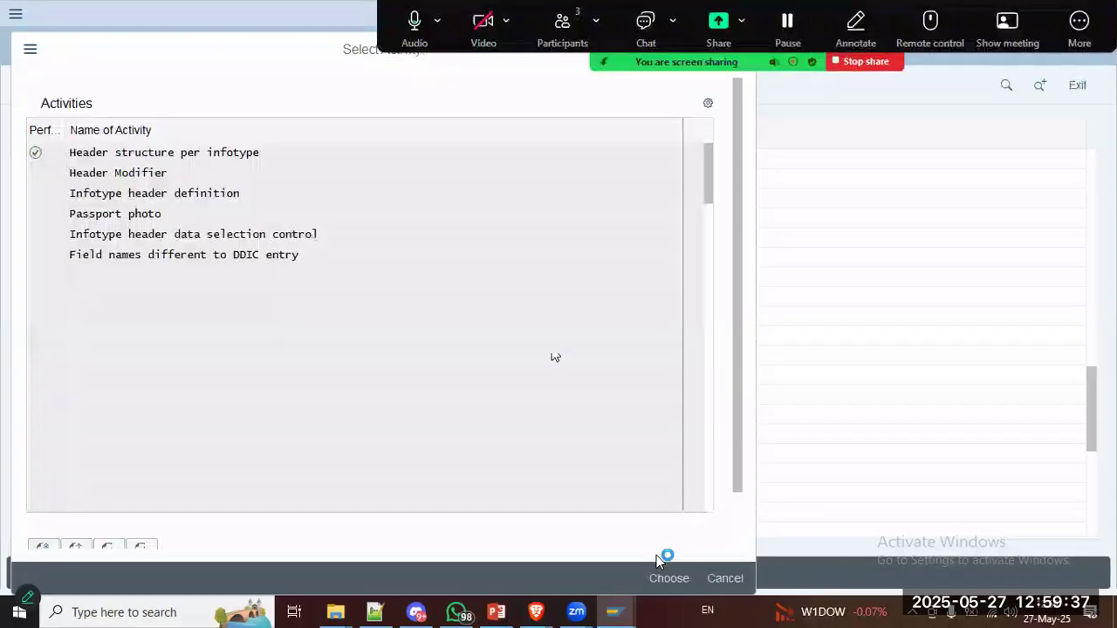
left_click(495, 611)
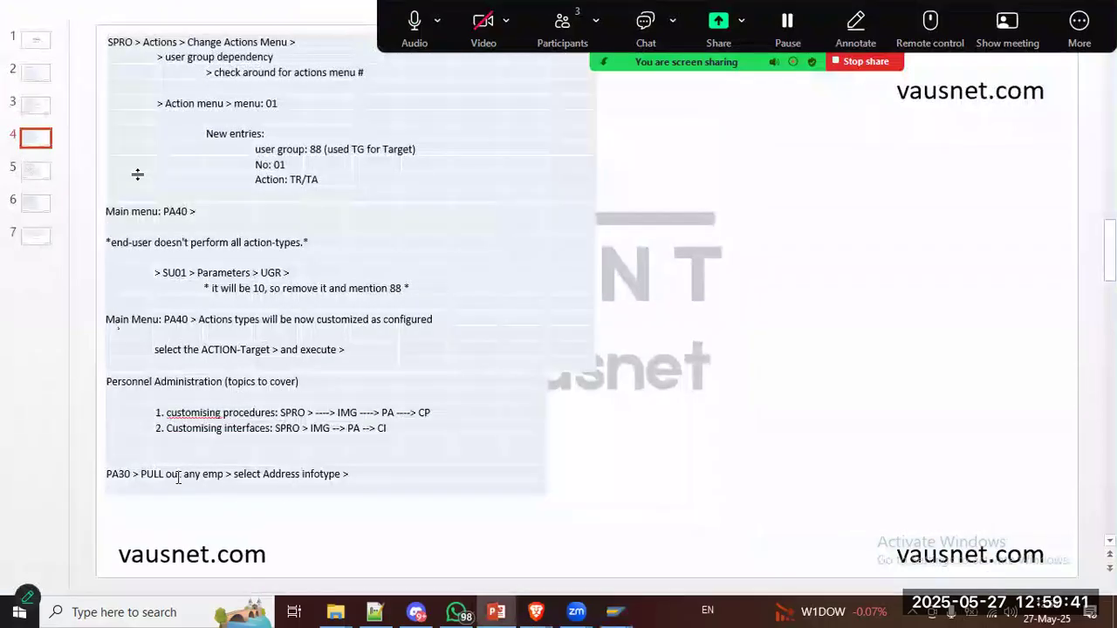
left_click(38, 169)
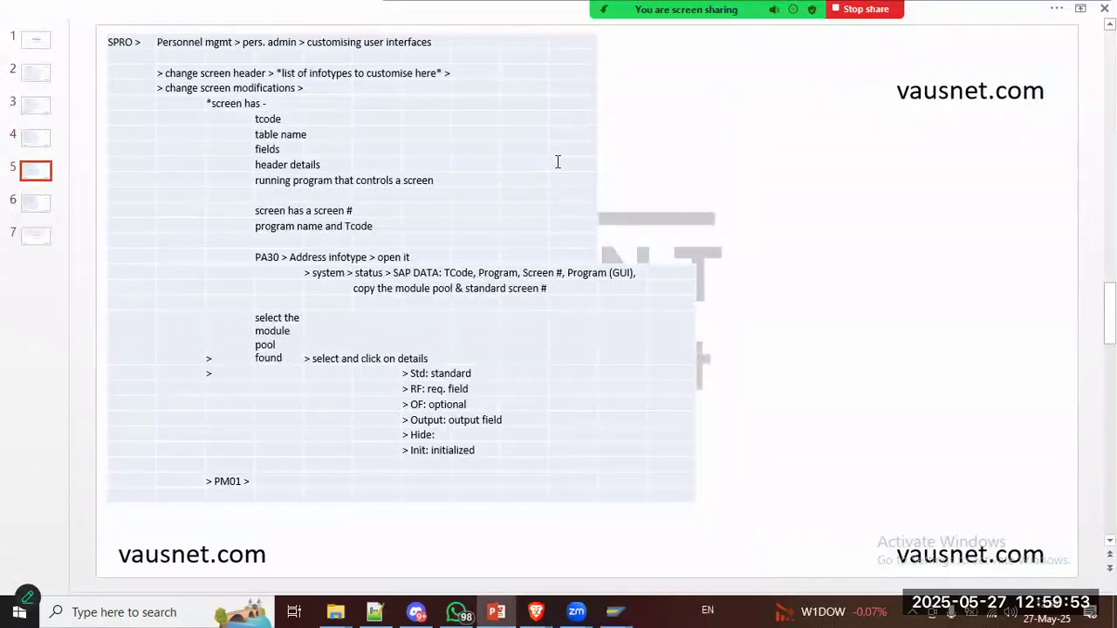
key("alt+Tab")
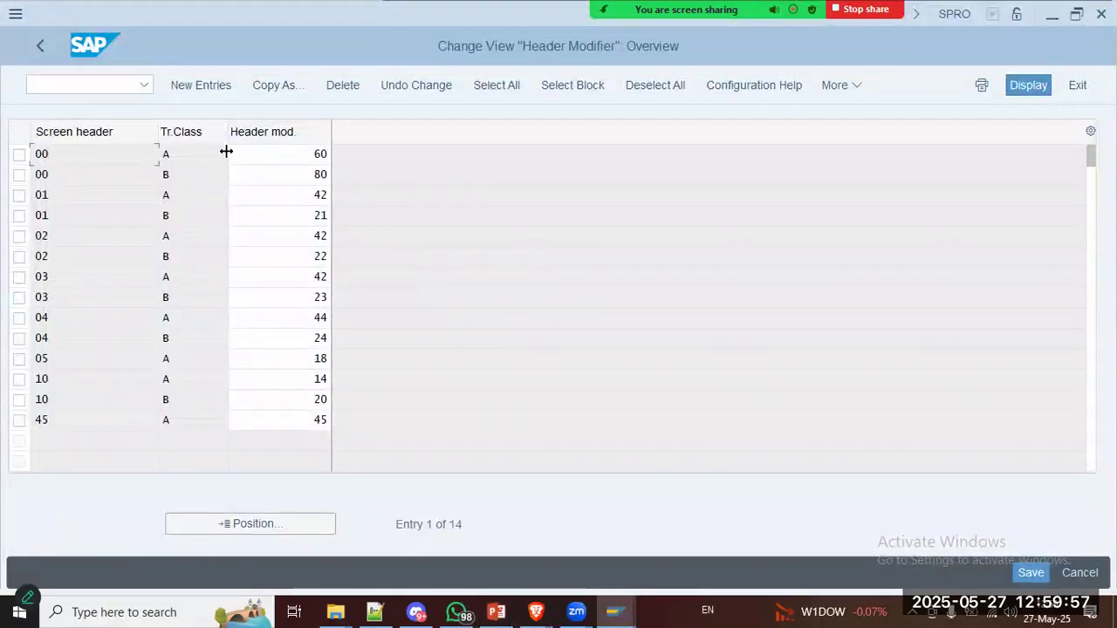
Step: Examine the header modifiers for screen header 00, look up the transaction class values, and return to the activity list
left_click(255, 155)
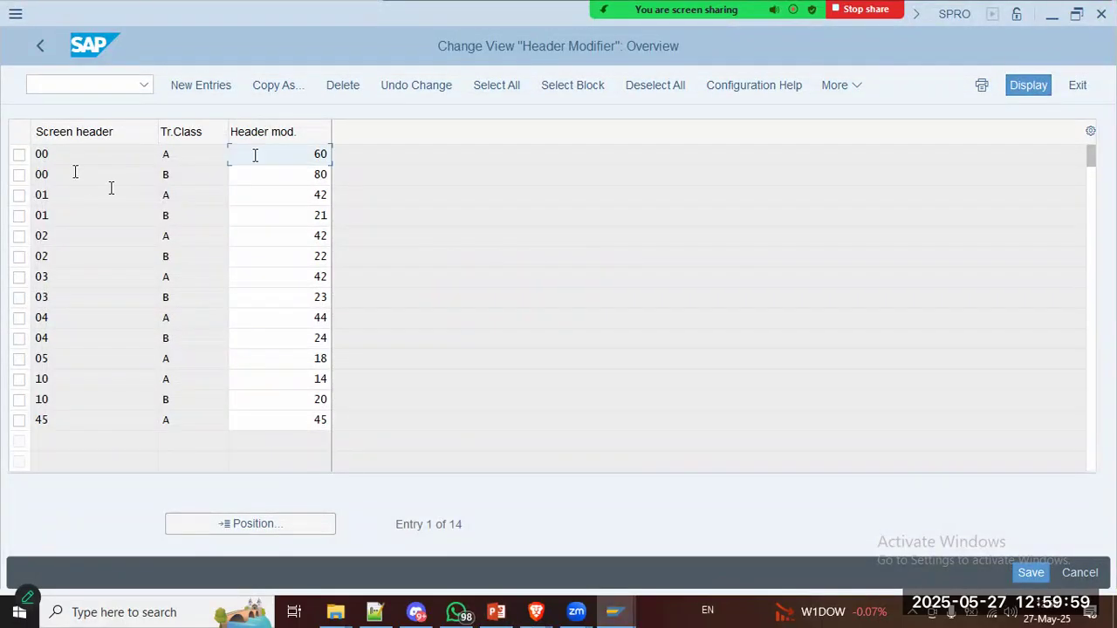
left_click(254, 173)
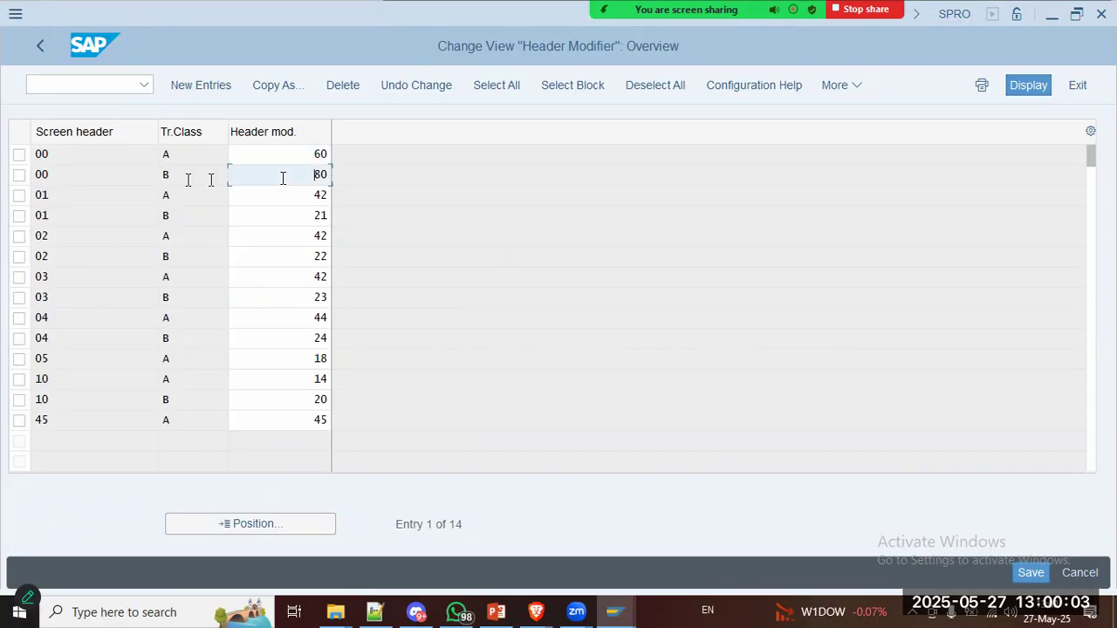
left_click(188, 180)
left_click(234, 177)
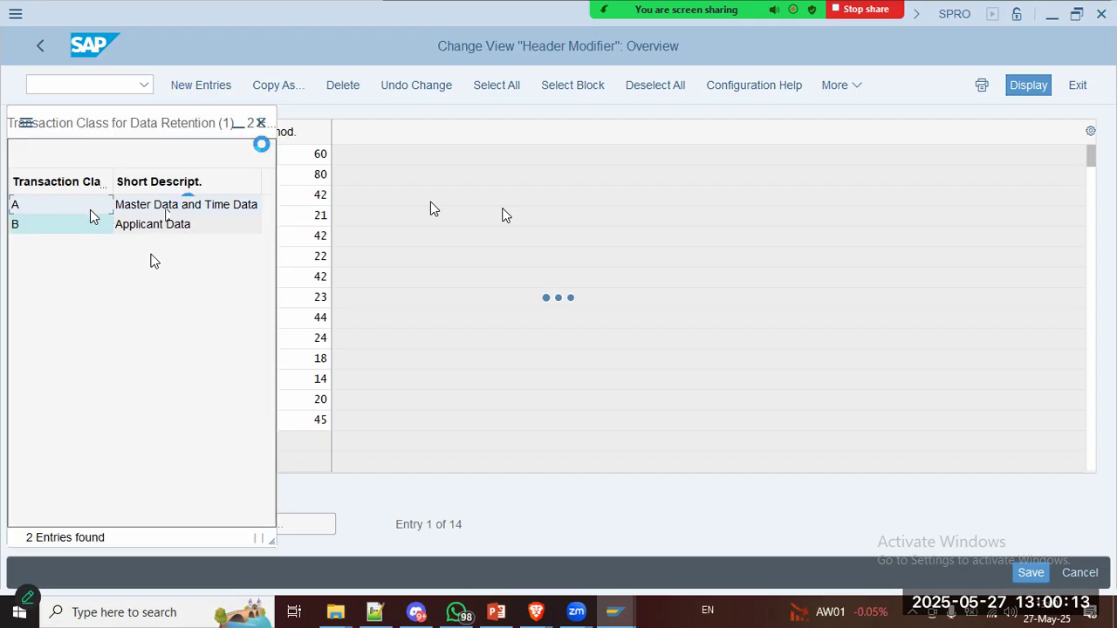
left_click(263, 124)
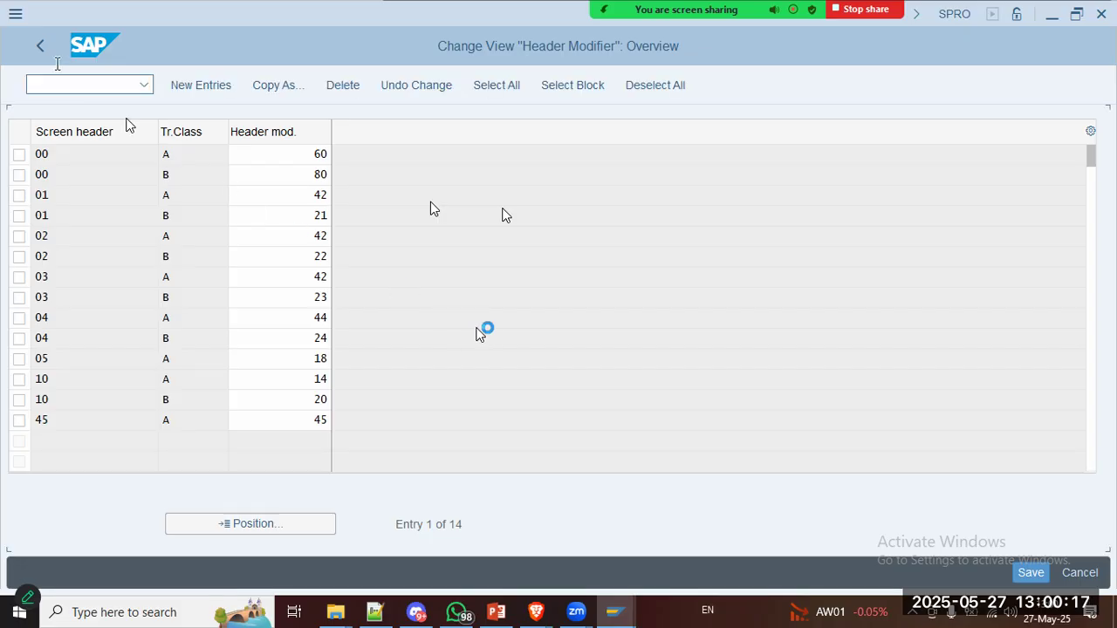
left_click(40, 47)
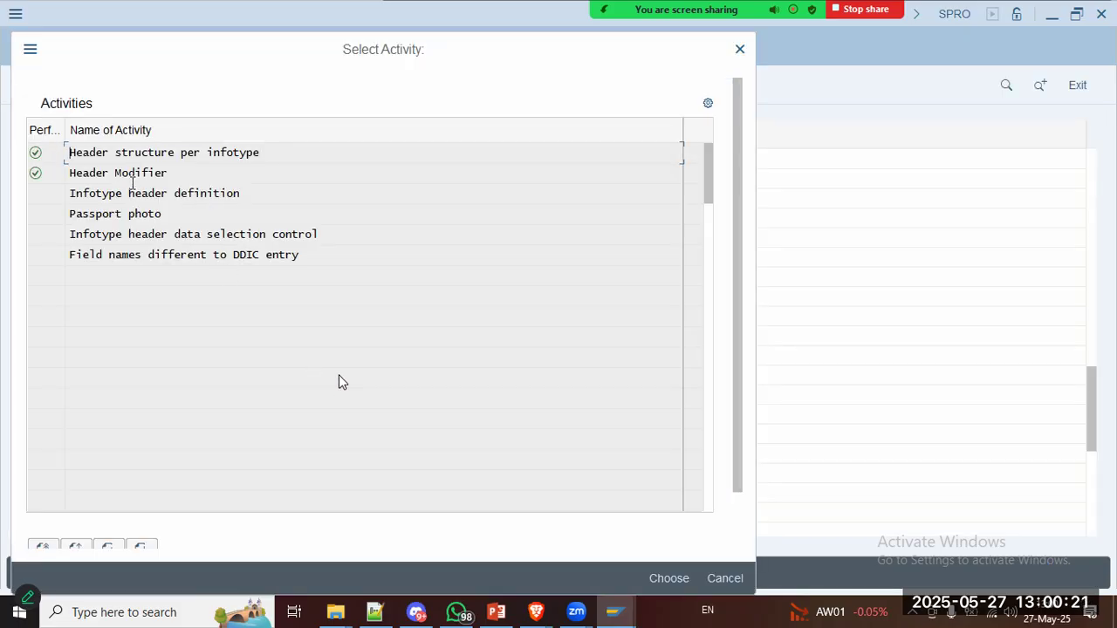
Step: Close the activity selection and open transaction PA30 in a new session
key("alt+Tab")
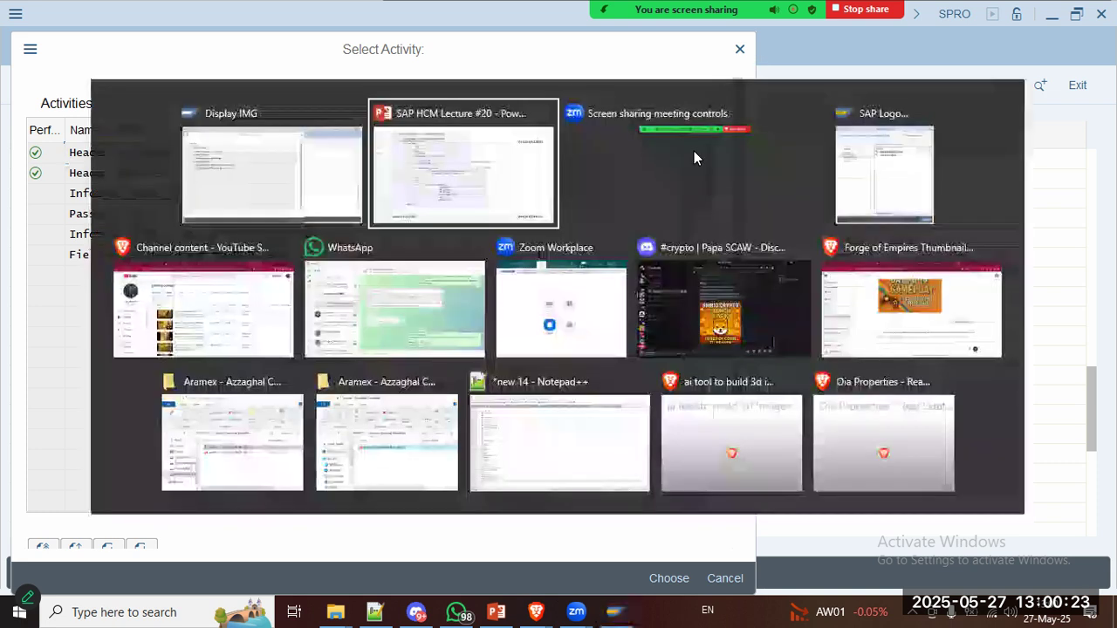
key("alt+Tab")
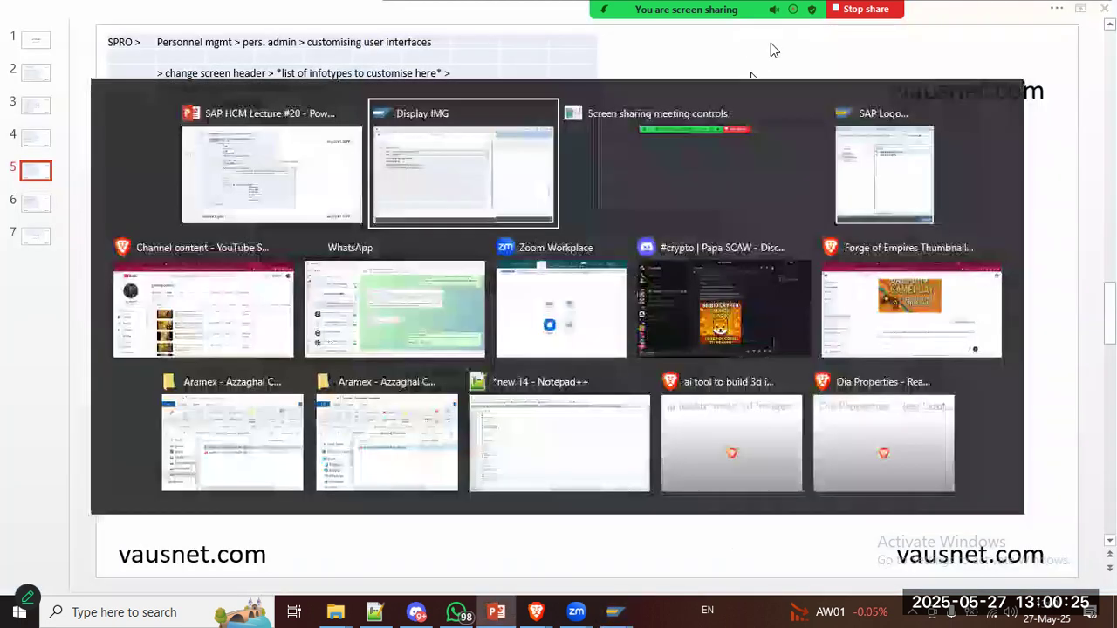
double_click(155, 152)
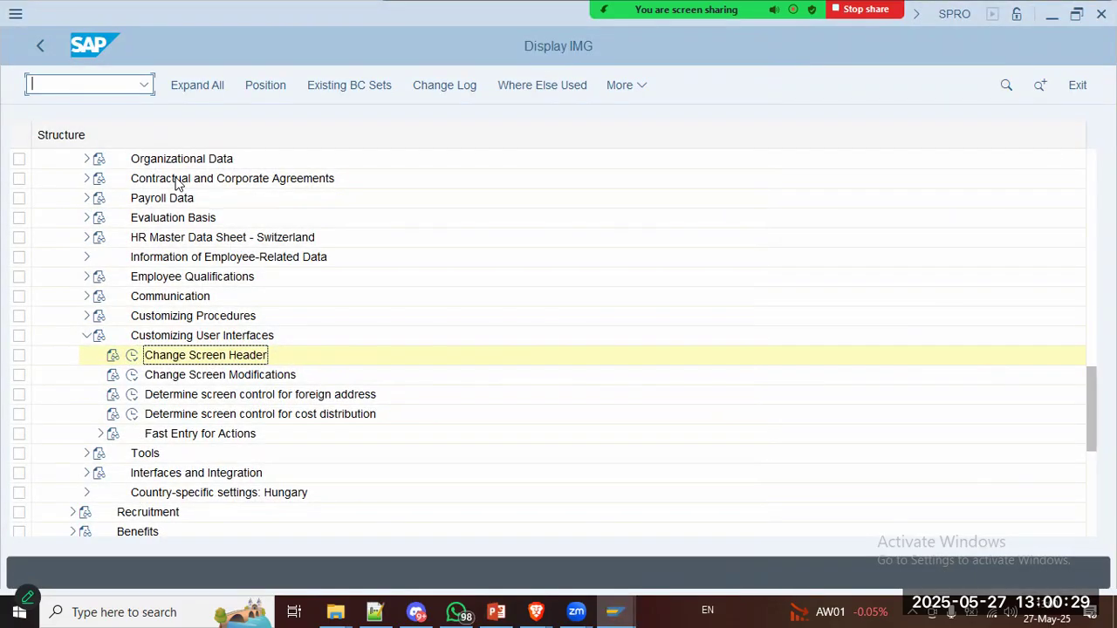
type("/o pa30")
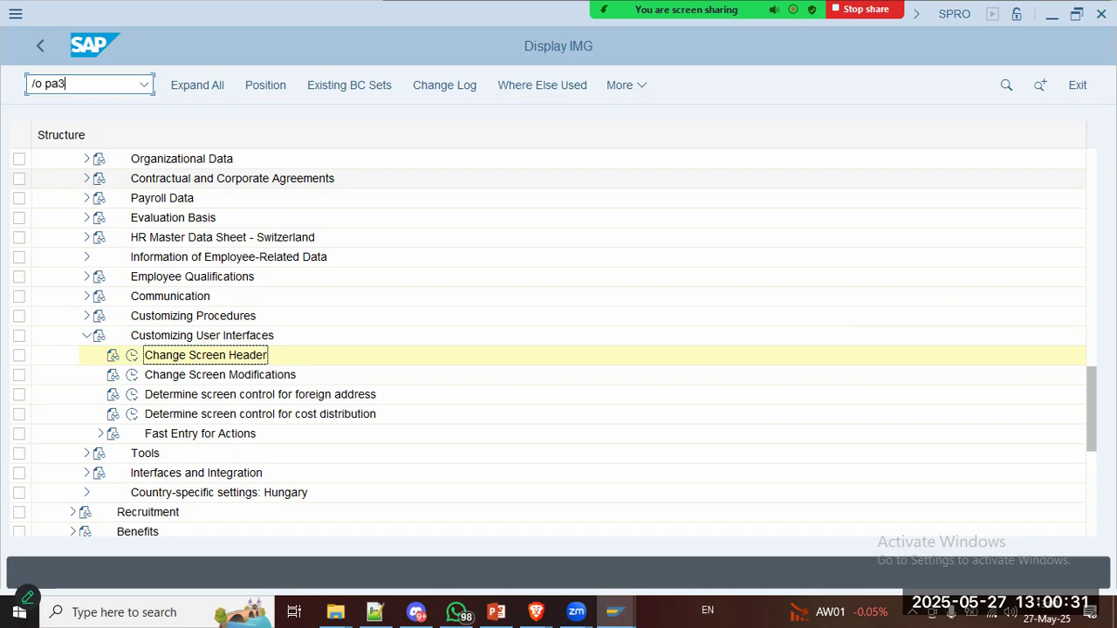
key("Return")
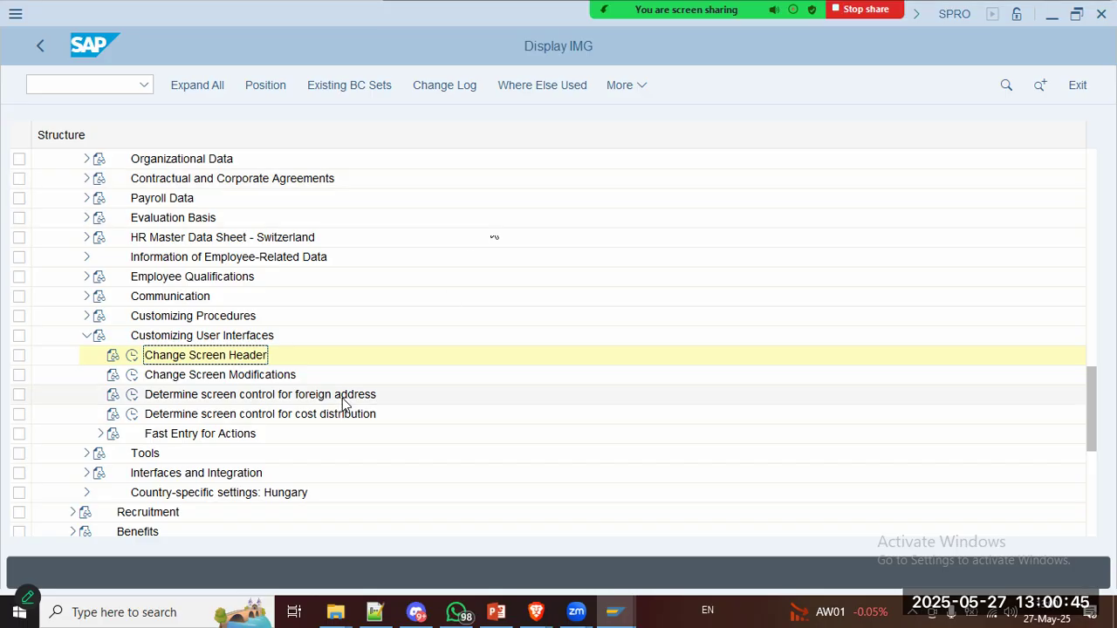
Step: In the PA30 session, search personnel numbers by organizational assignment and select the employee in personnel area CLTX, subarea CLOC
key("alt+Tab")
key("alt+Tab")
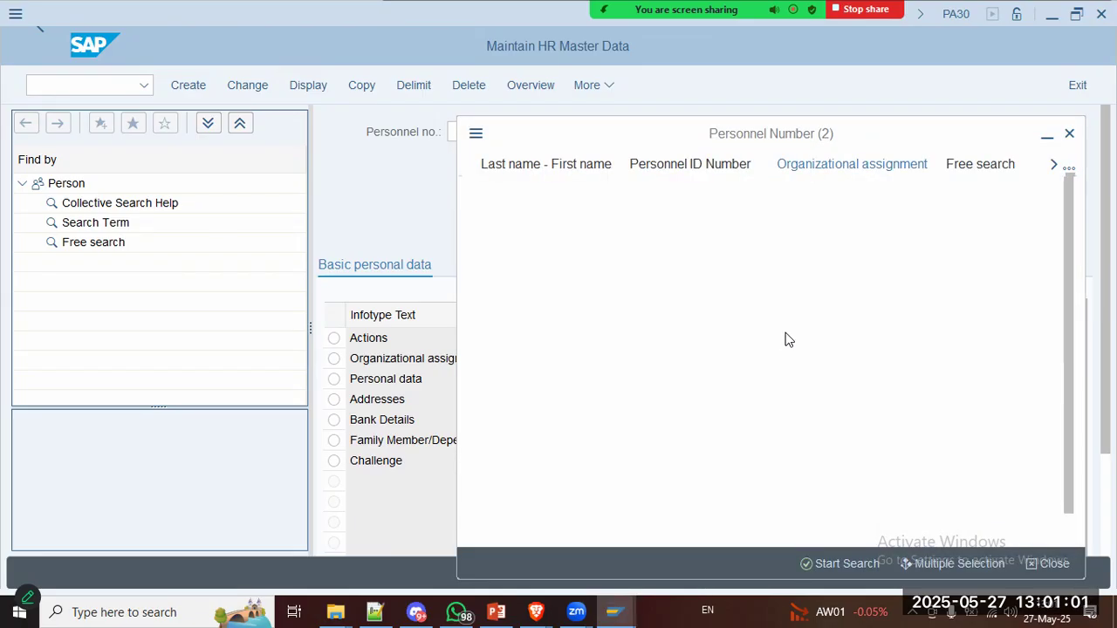
left_click(848, 566)
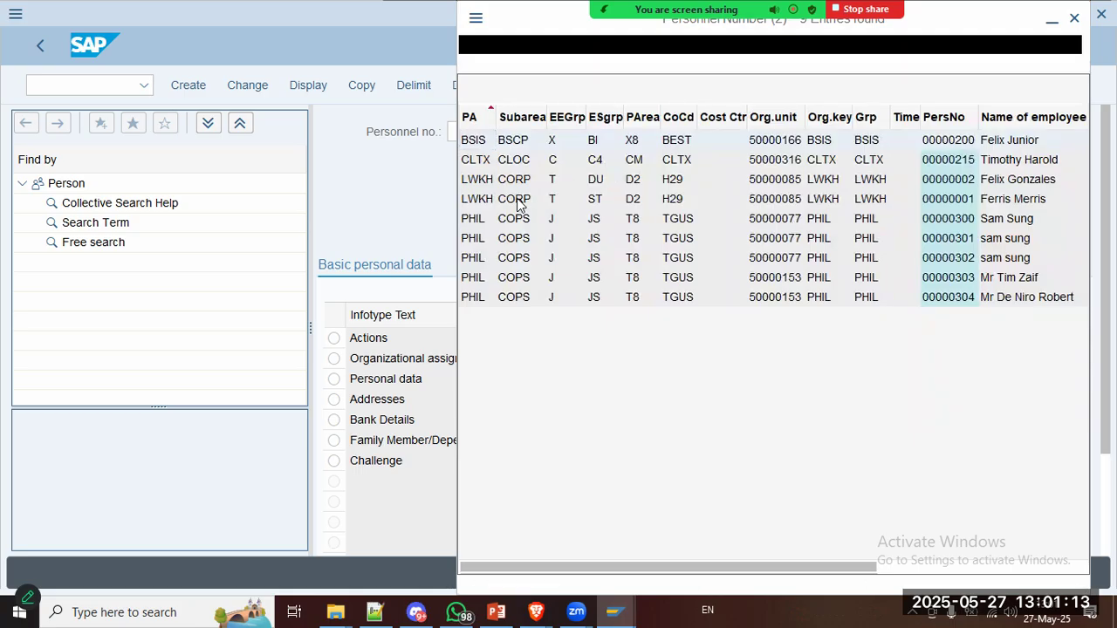
left_click(518, 200)
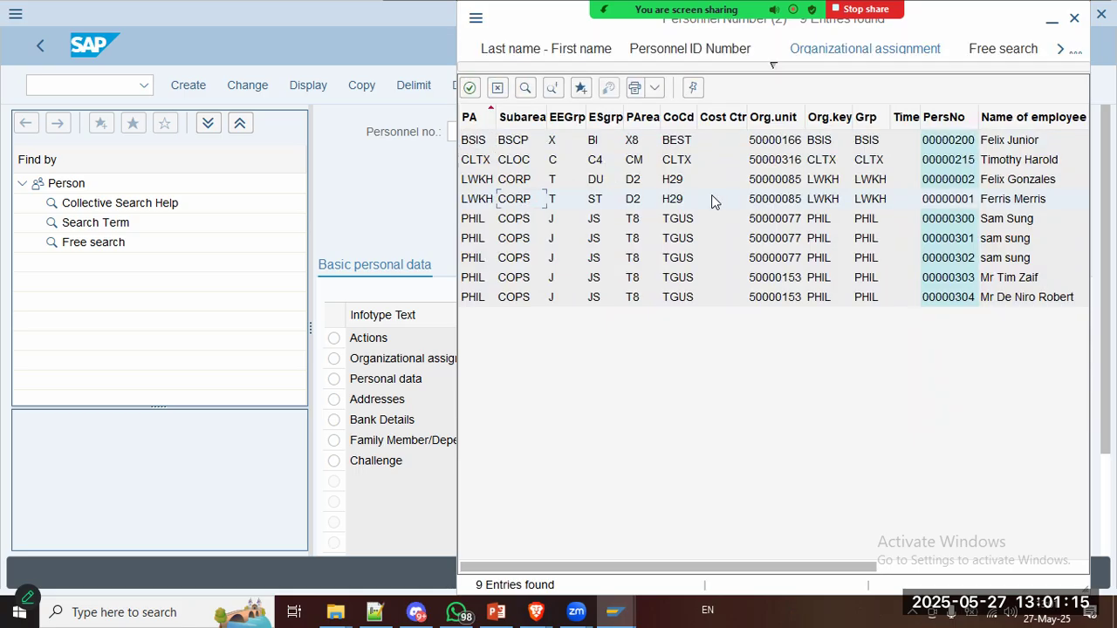
double_click(507, 161)
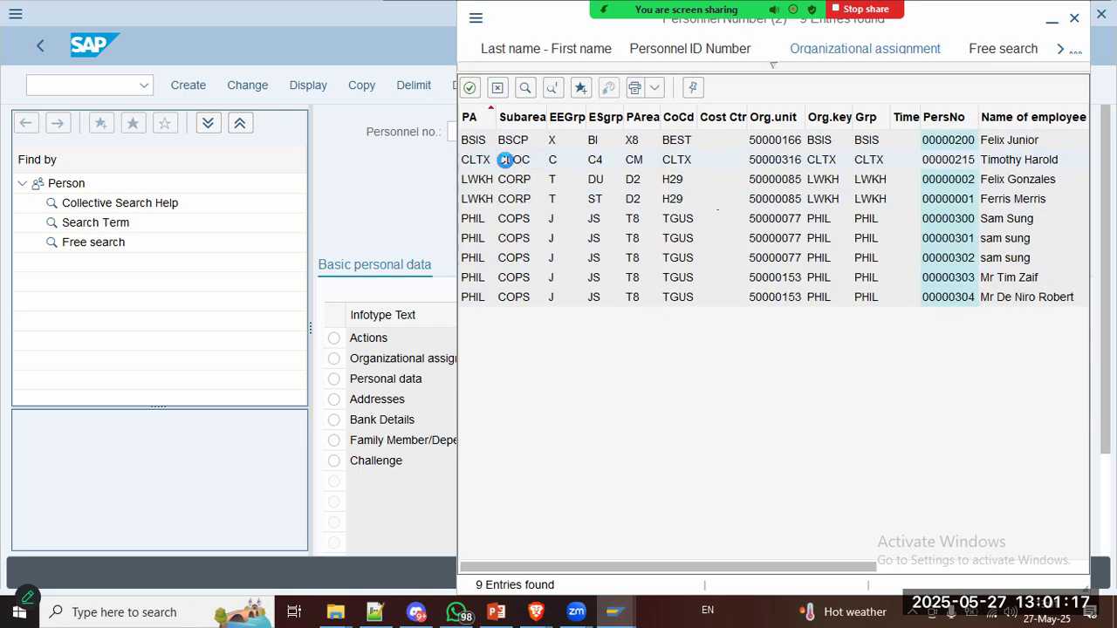
Step: Open the employee's Addresses infotype for change and examine its header, address and communication fields
left_click(334, 401)
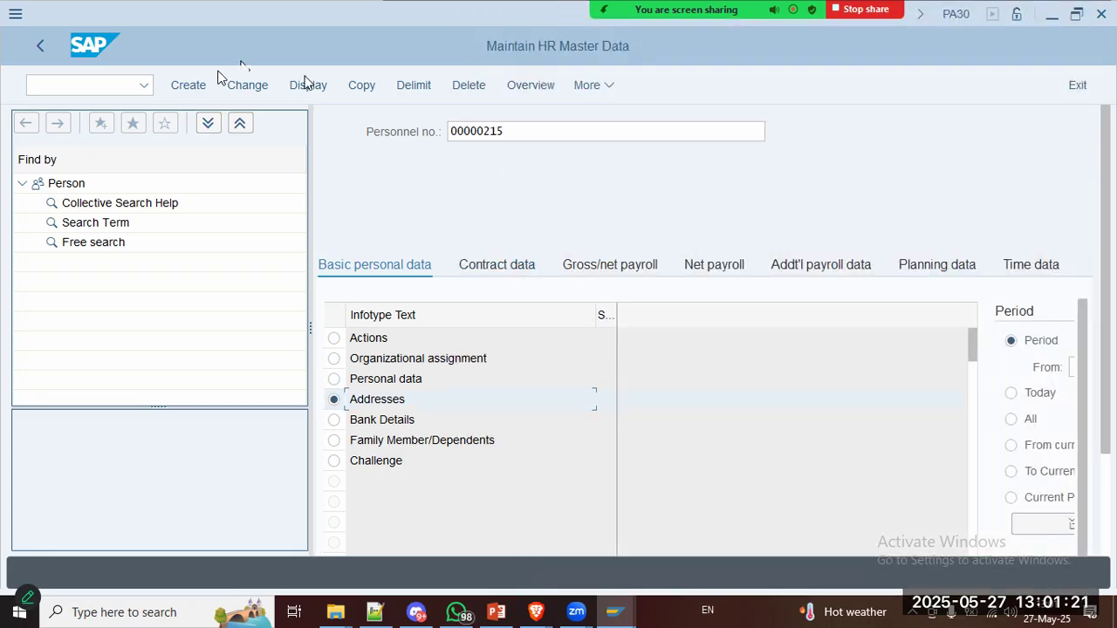
left_click(248, 86)
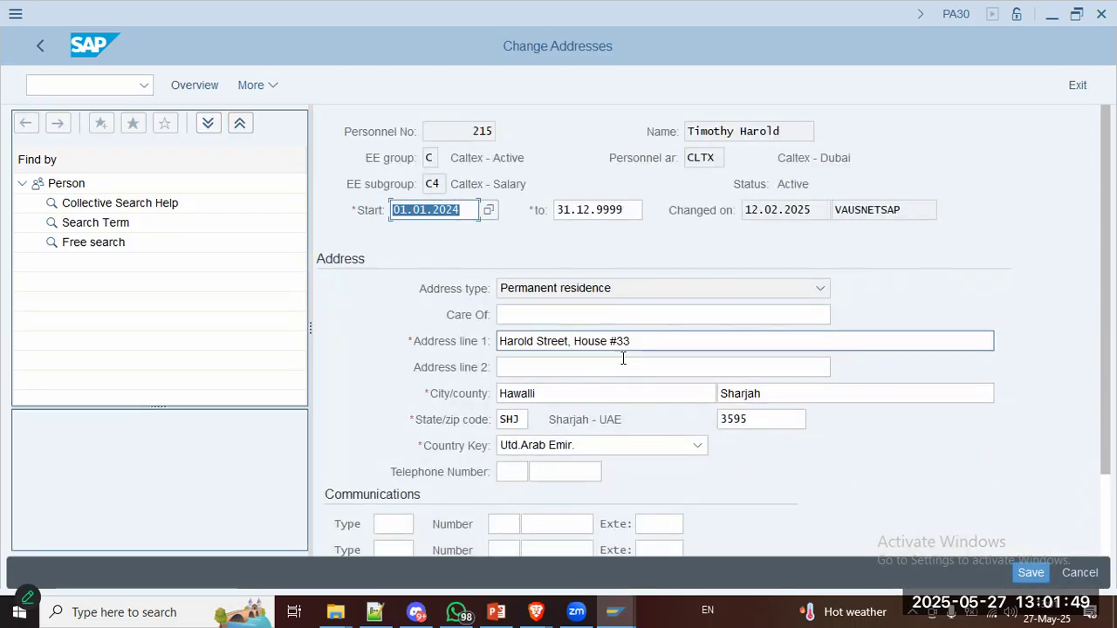
left_click(625, 343)
scroll(721, 395, "down", 2)
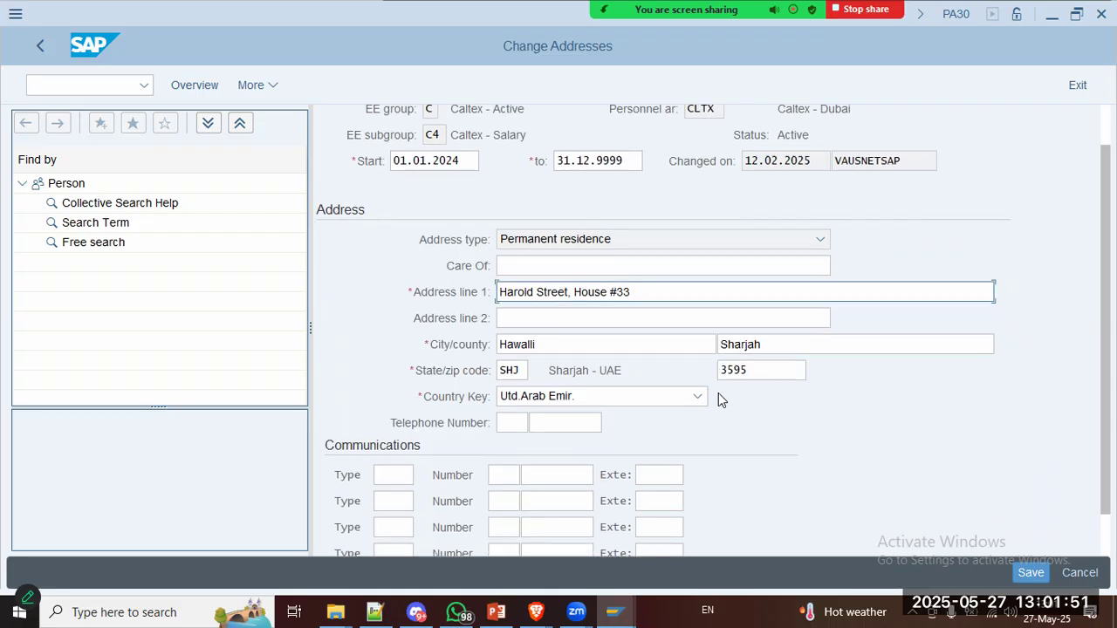
scroll(721, 399, "down", 2)
scroll(721, 400, "down", 1)
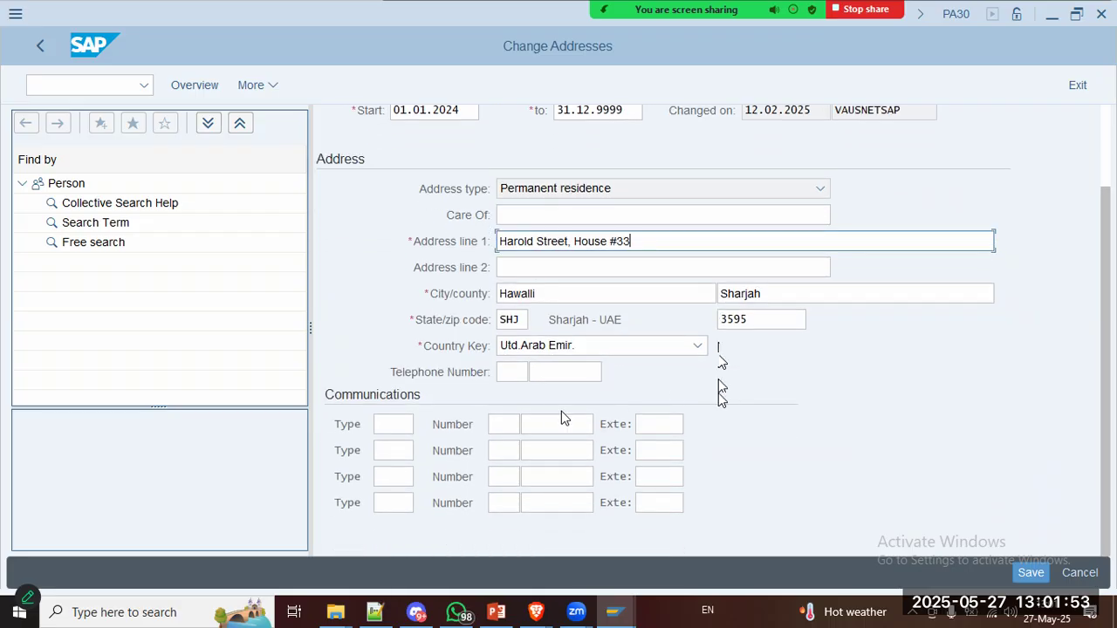
scroll(560, 414, "up", 3)
scroll(569, 363, "up", 2)
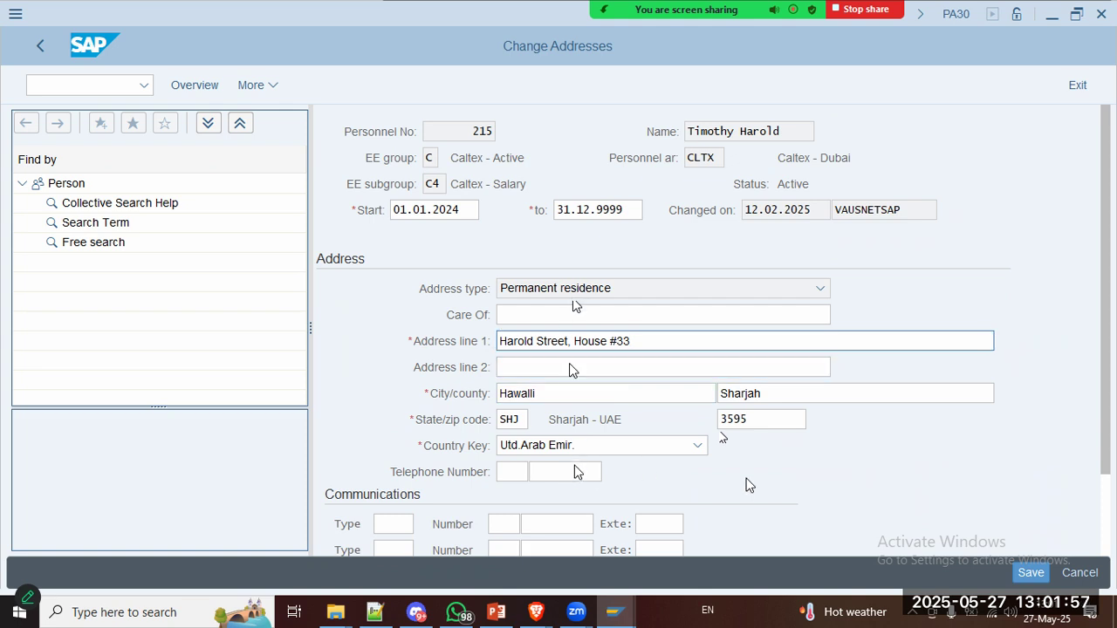
Step: Check the navigation path in the lecture slide, then locate Change Screen Header under Customizing User Interfaces in the SPRO Personnel Administration tree
key("alt+Tab")
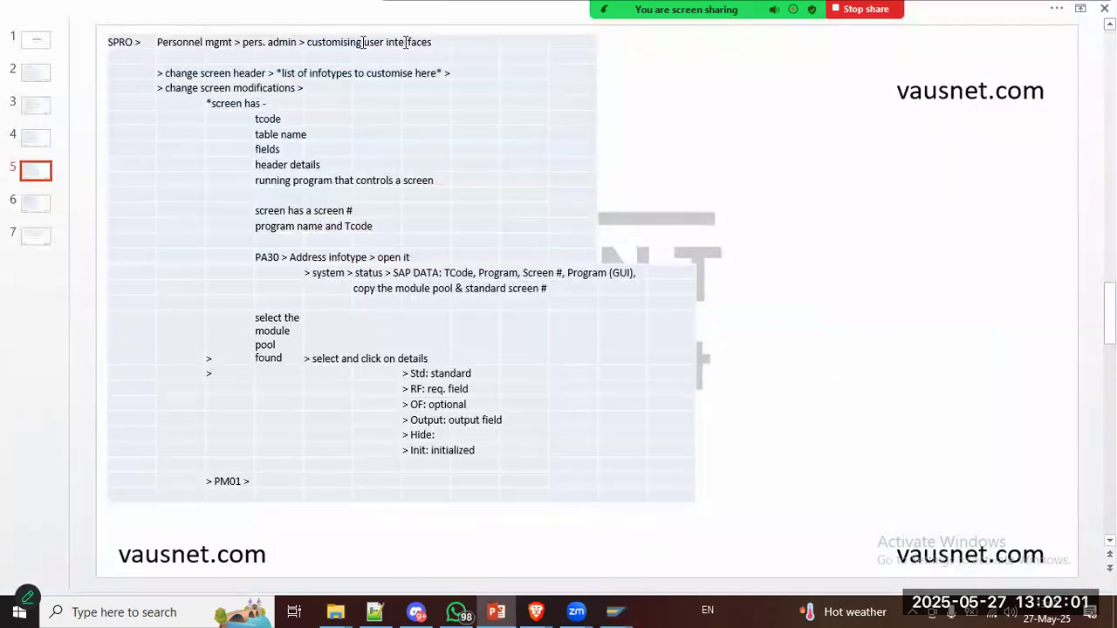
key("alt+Tab")
key("alt+Tab")
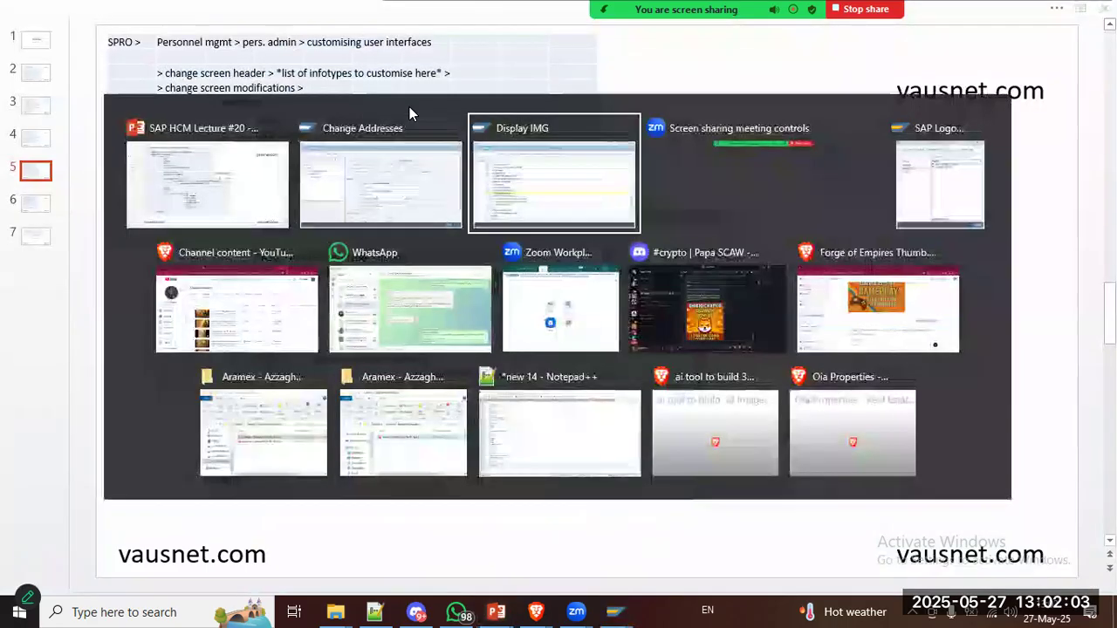
scroll(57, 340, "up", 4)
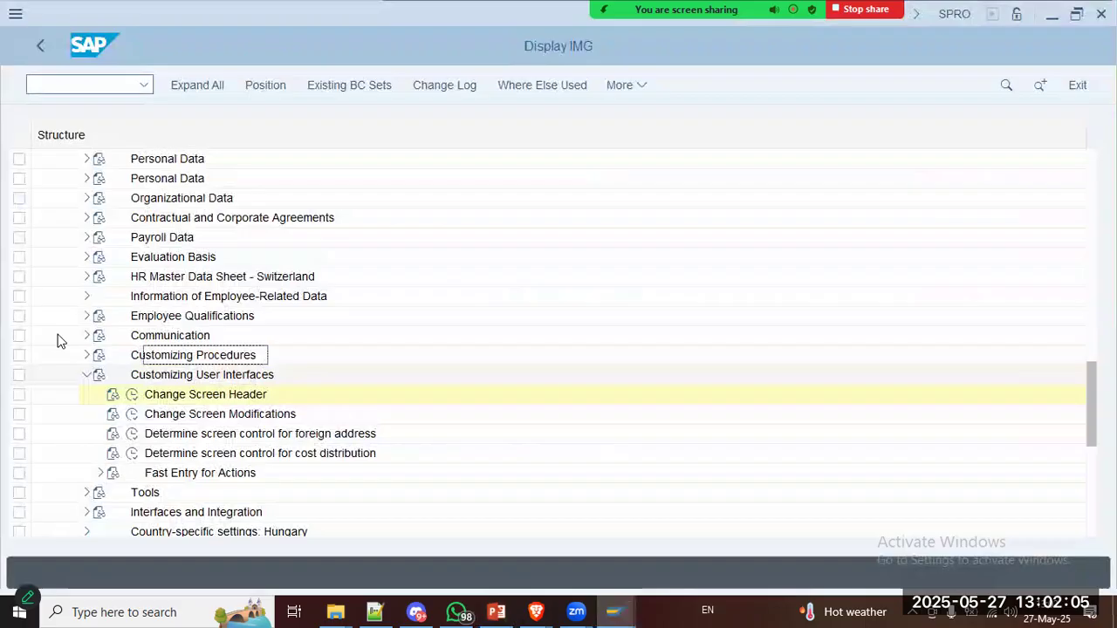
scroll(58, 340, "up", 3)
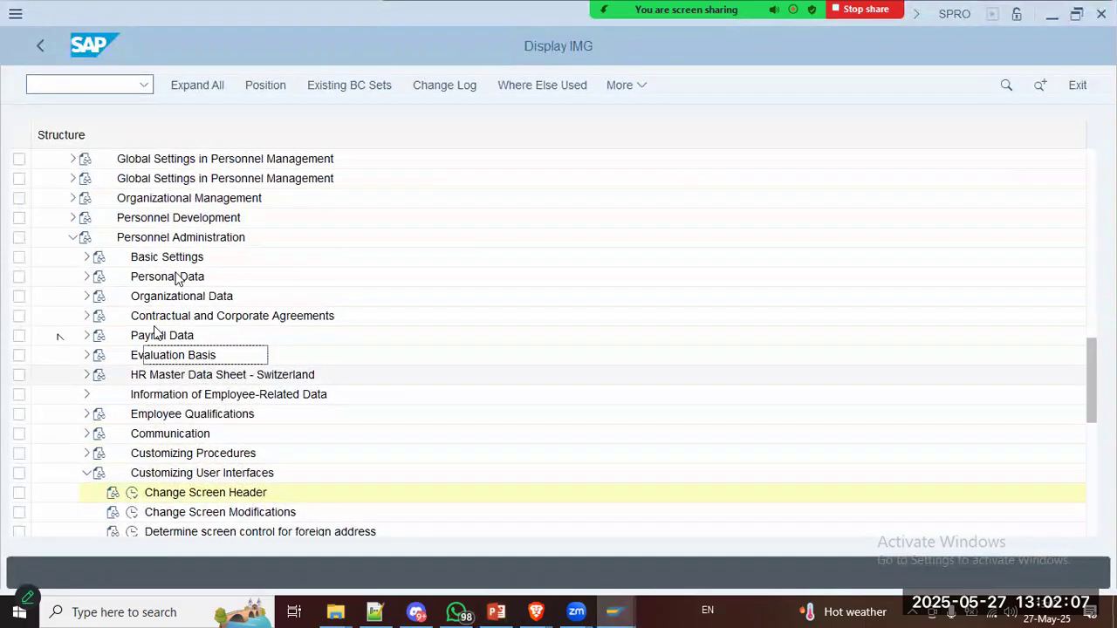
left_click(187, 476)
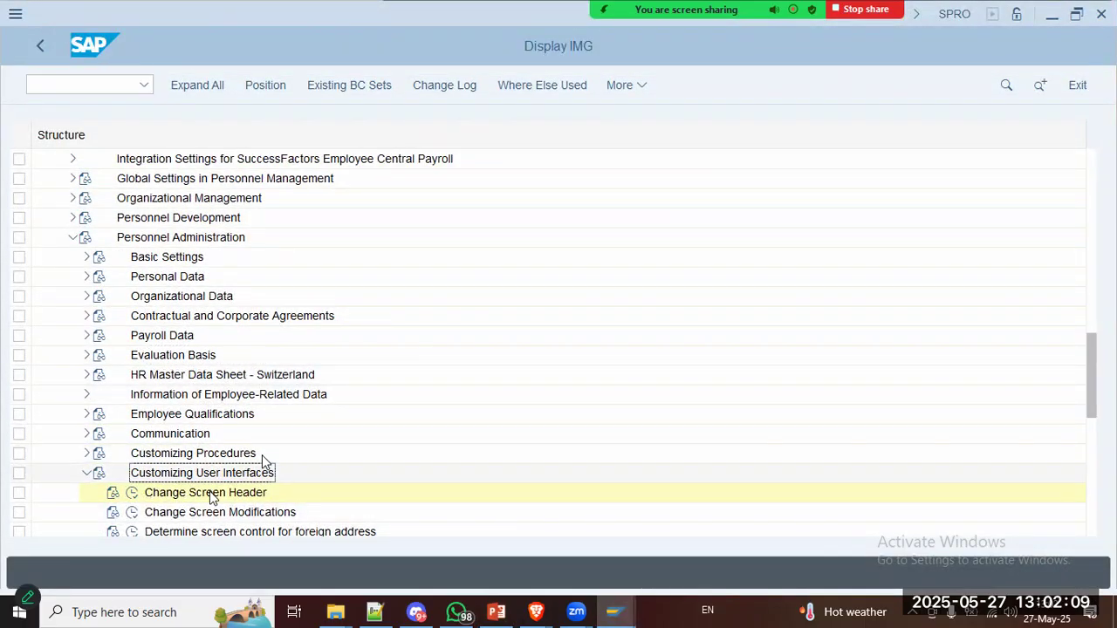
left_click(218, 494)
Step: Compare the slide's customizing path with the SPRO tree and open the Change Screen Modifications activity
key("alt+Tab")
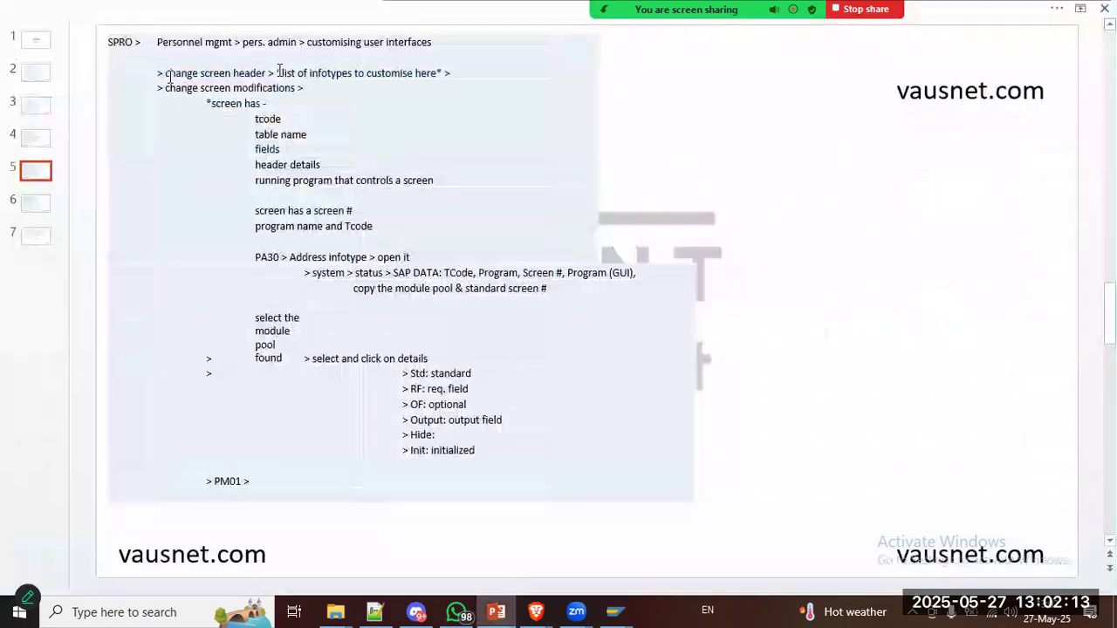
key("alt+Tab")
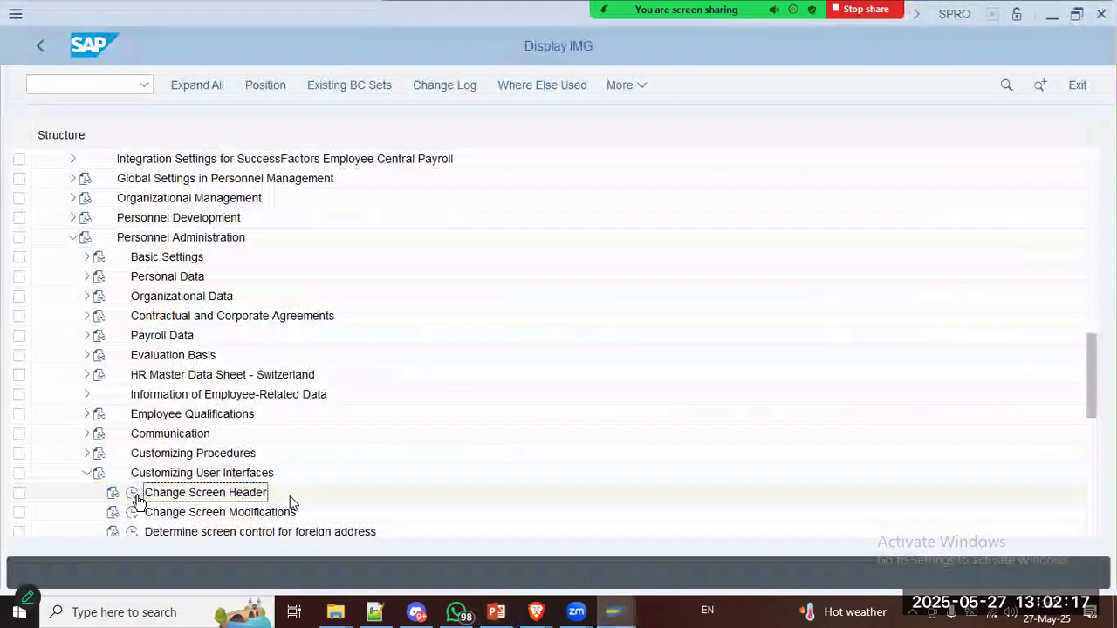
key("alt+Tab")
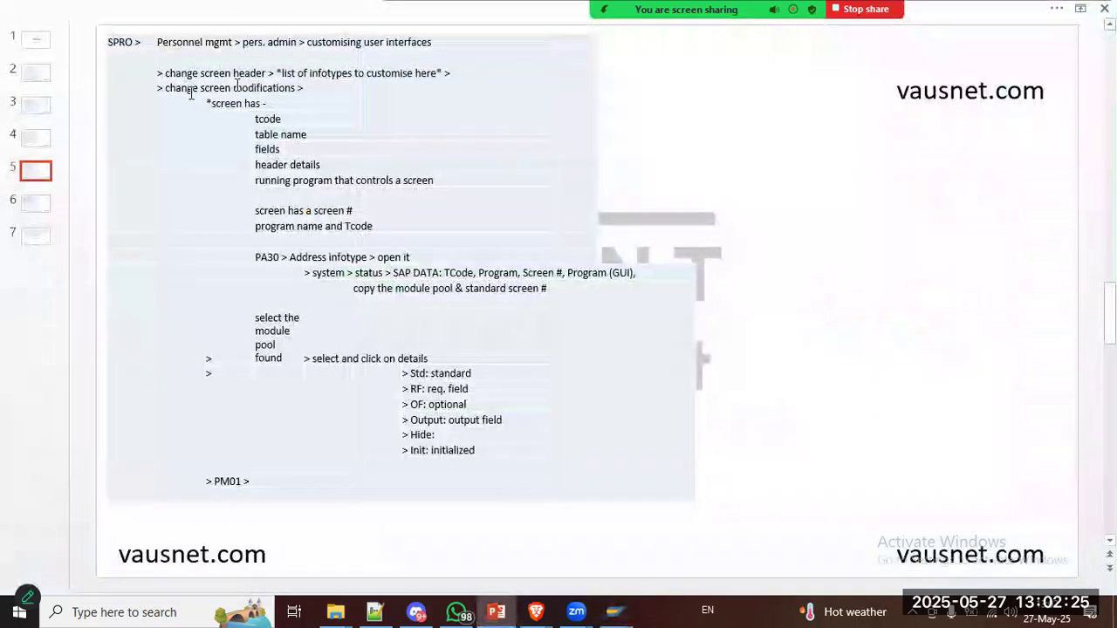
key("alt+Tab")
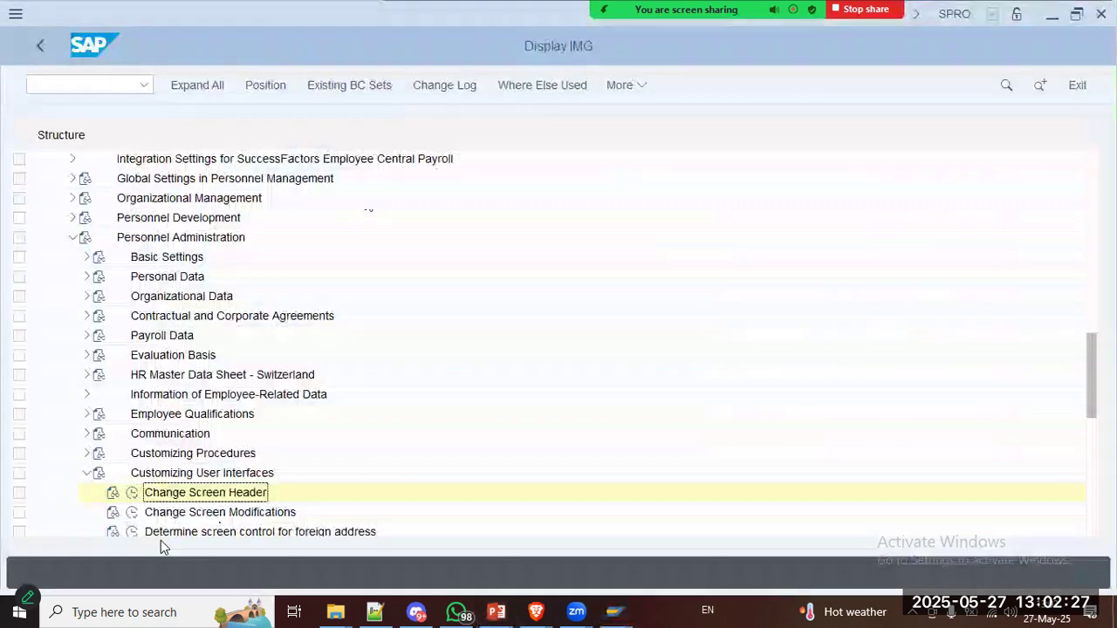
left_click(132, 512)
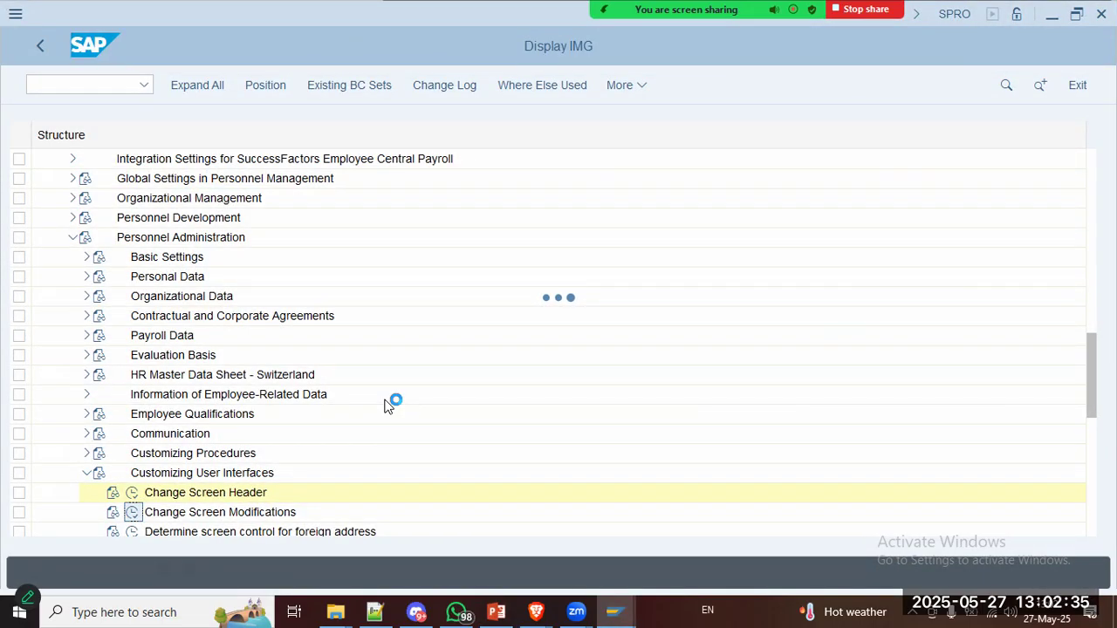
Step: Review the slide's screen components and open the Infotype Screen Control details for module pool MP000100, screen 2000, variable key 29
key("alt+Tab")
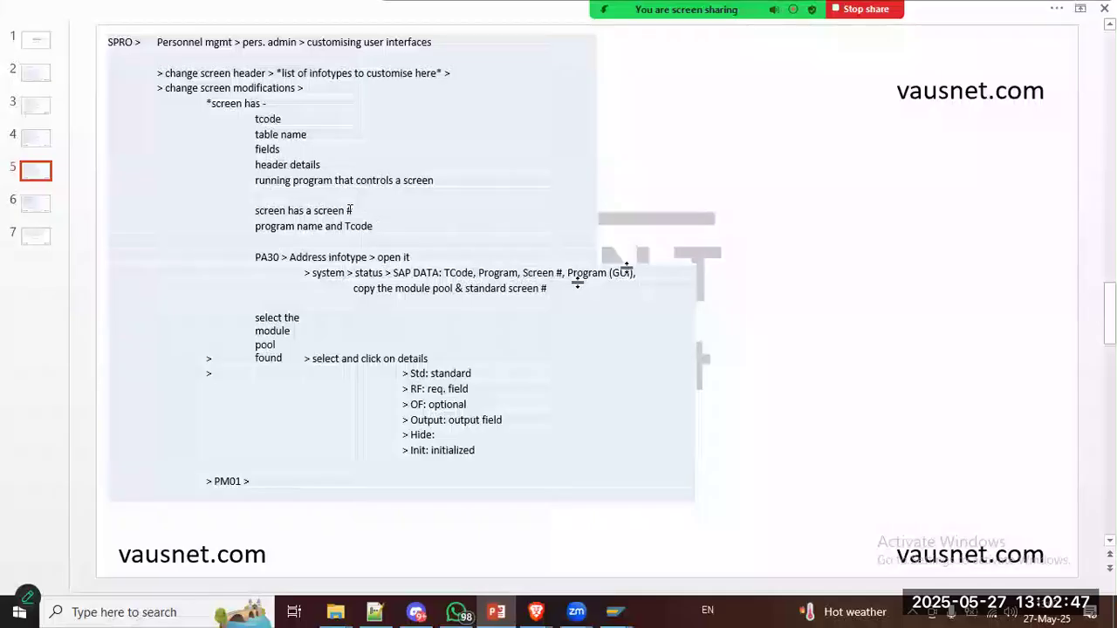
key("alt+Tab")
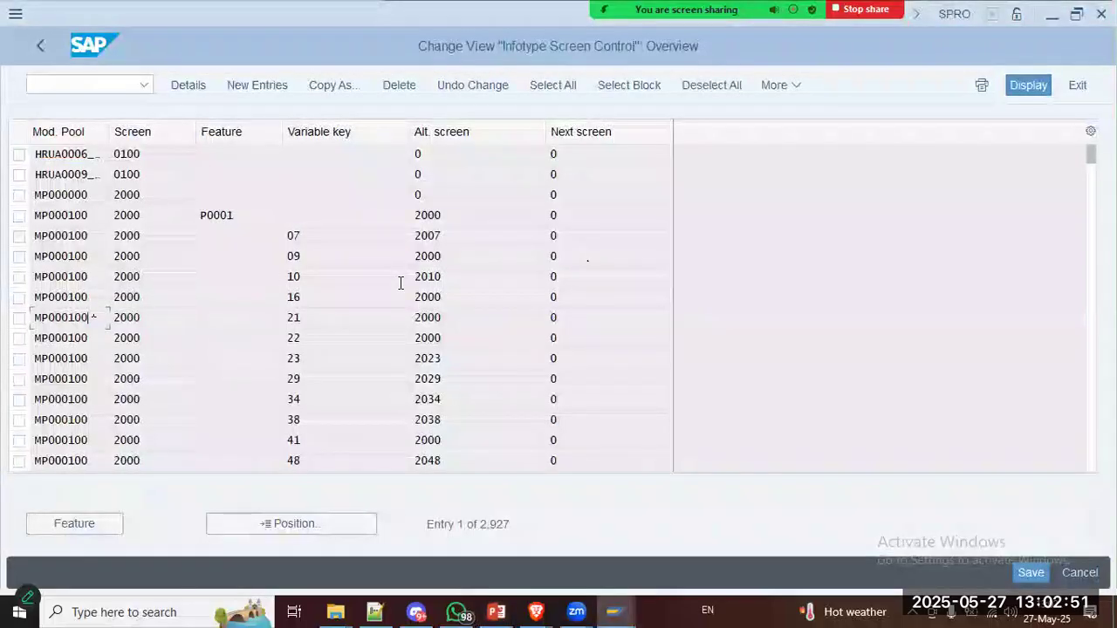
key("alt+Tab")
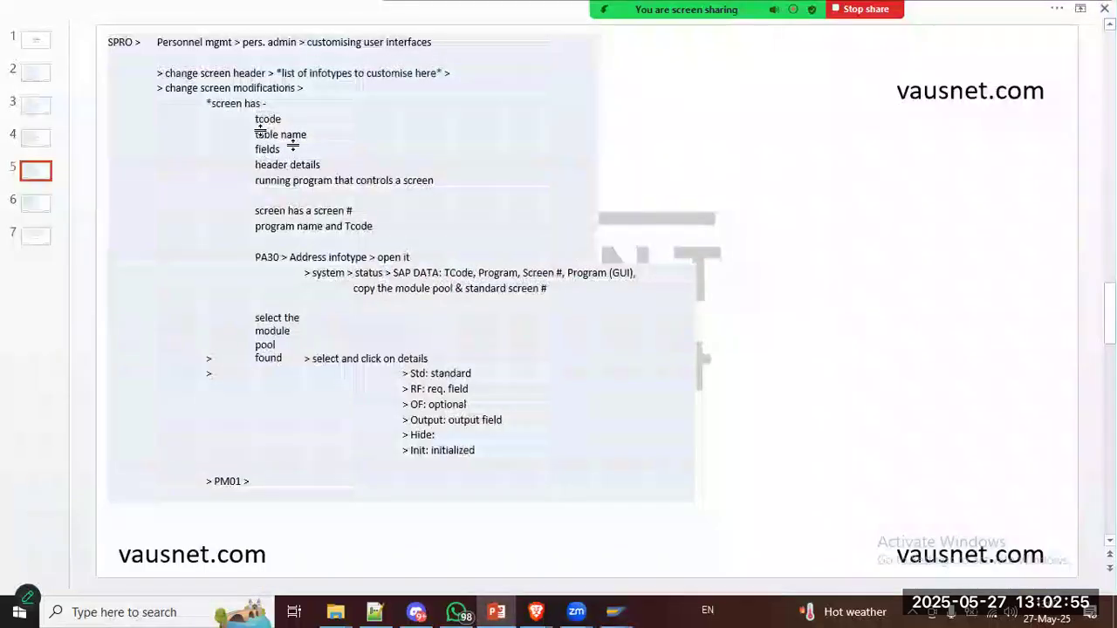
key("alt+Tab")
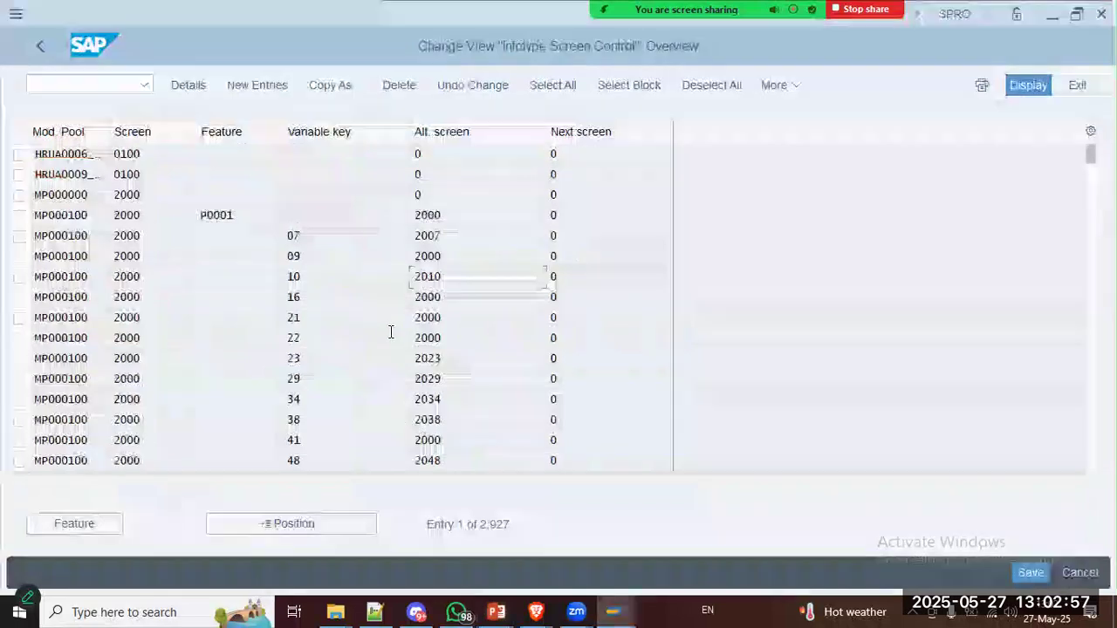
left_click(148, 418)
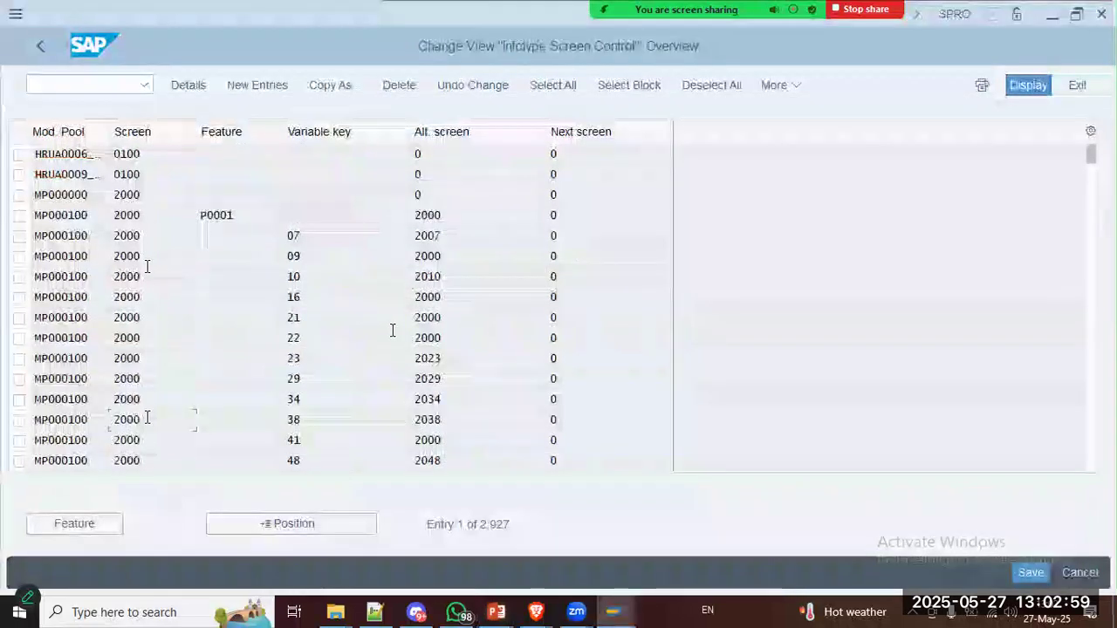
scroll(354, 366, "down", 1)
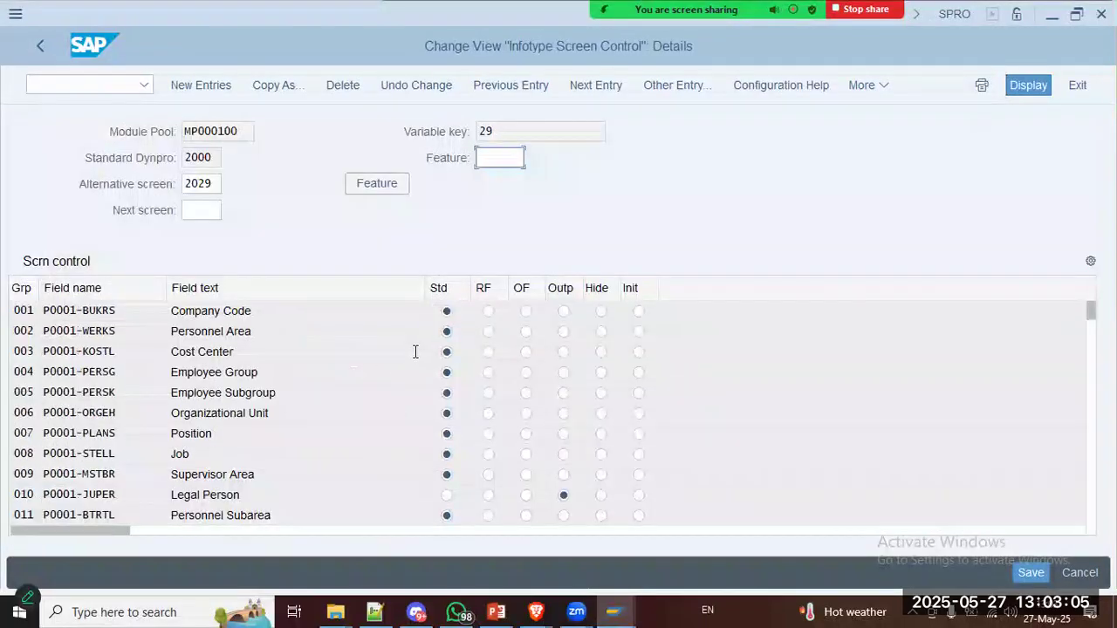
left_click(121, 310)
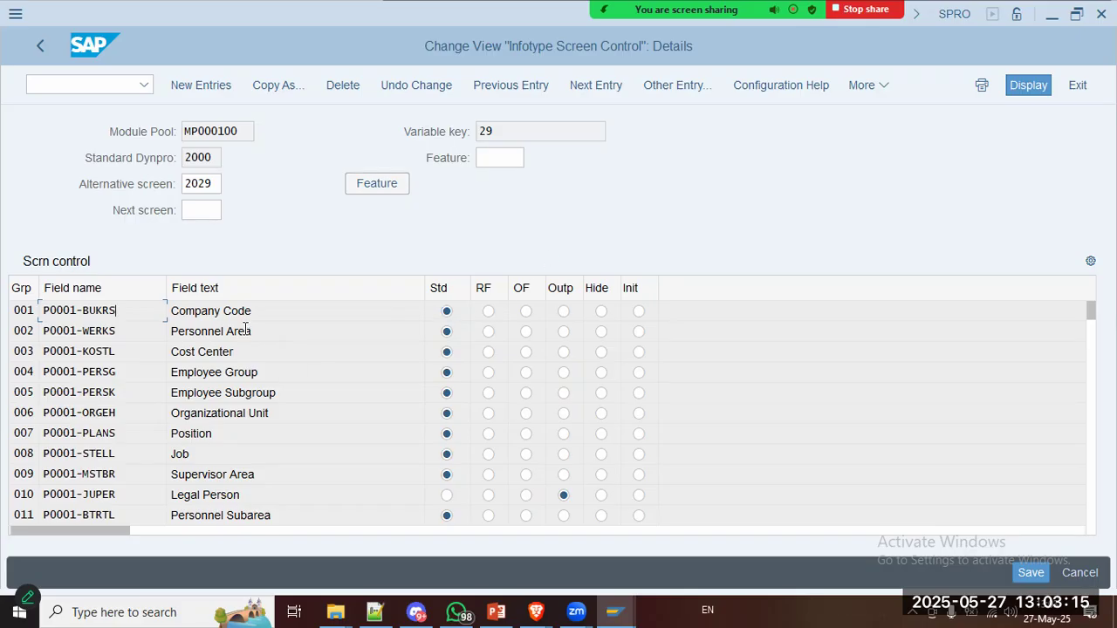
Step: Switch to the PA30 session and examine the required and optional address fields and the Country Key list in the Addresses infotype
key("alt+Tab")
key("Tab")
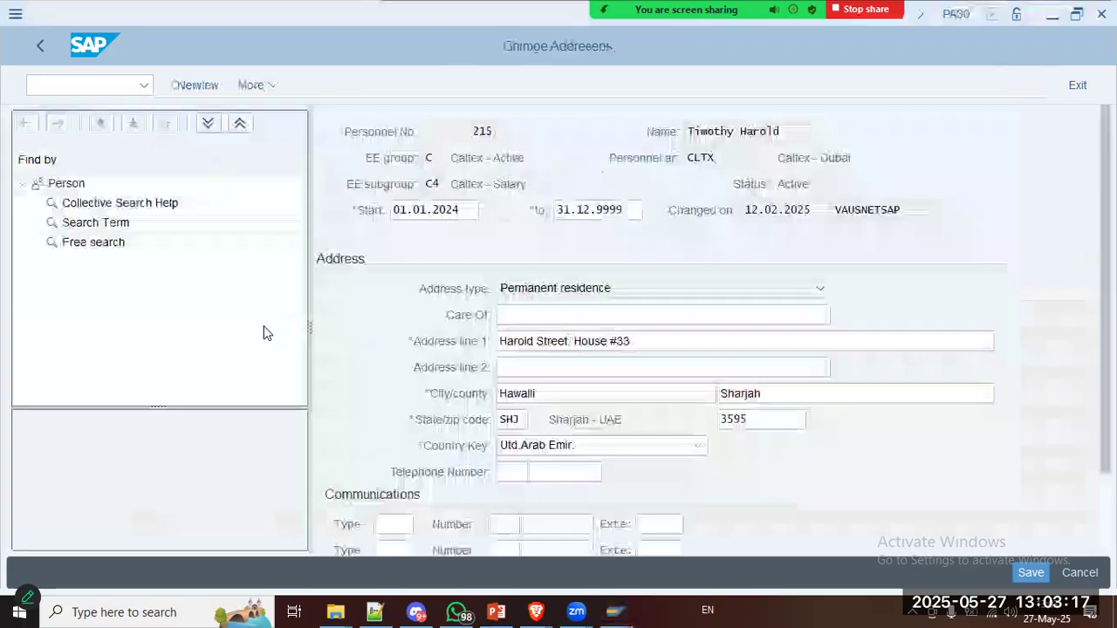
key("Tab")
key("Tab")
key("Tab")
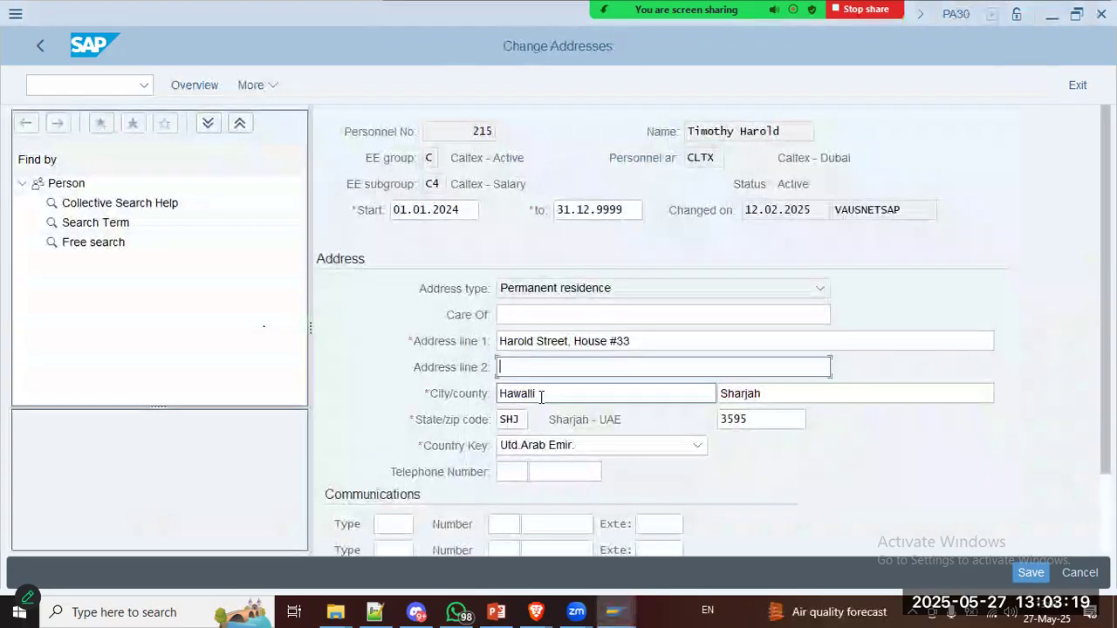
left_click(541, 444)
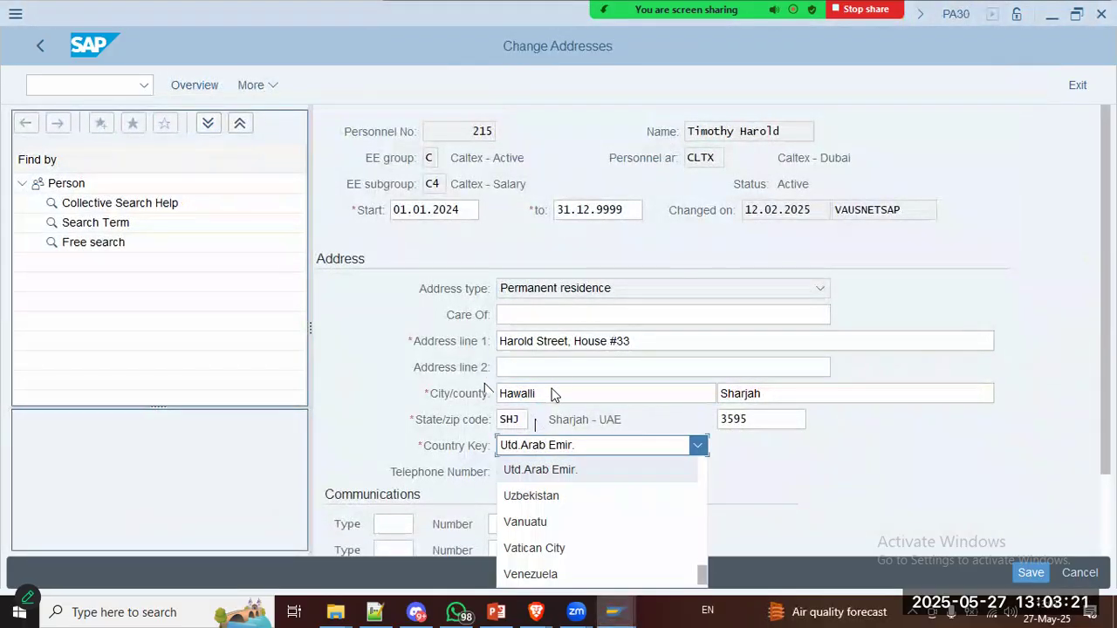
key("Escape")
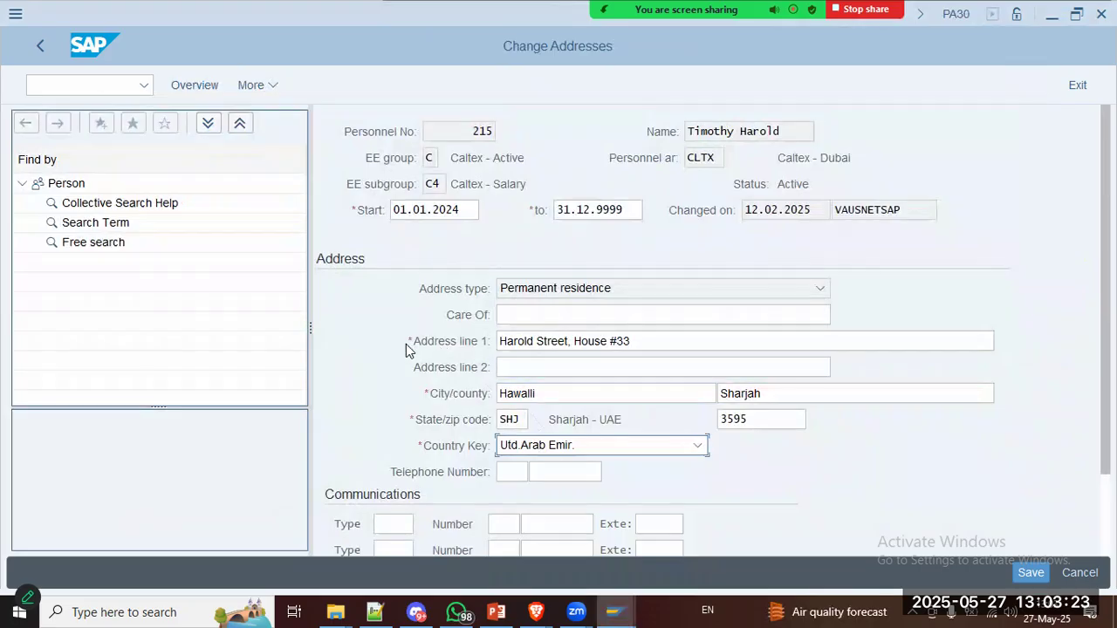
left_click(539, 345)
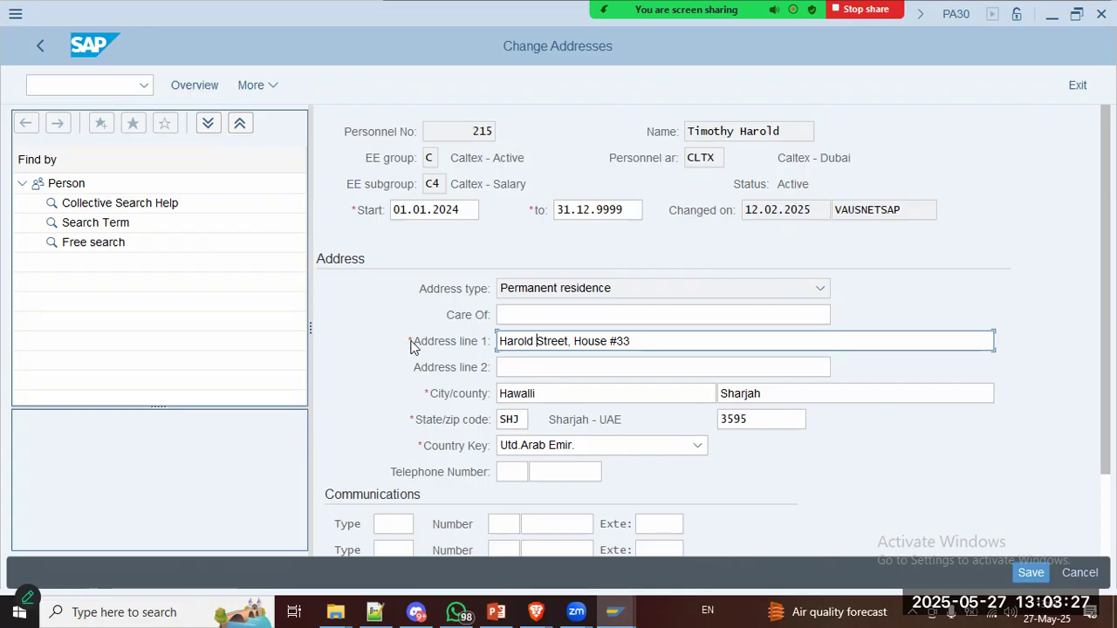
Step: Review the field list in the MP000100 screen control details and read the slide's instructions for finding the infotype's module pool
key("alt+Tab")
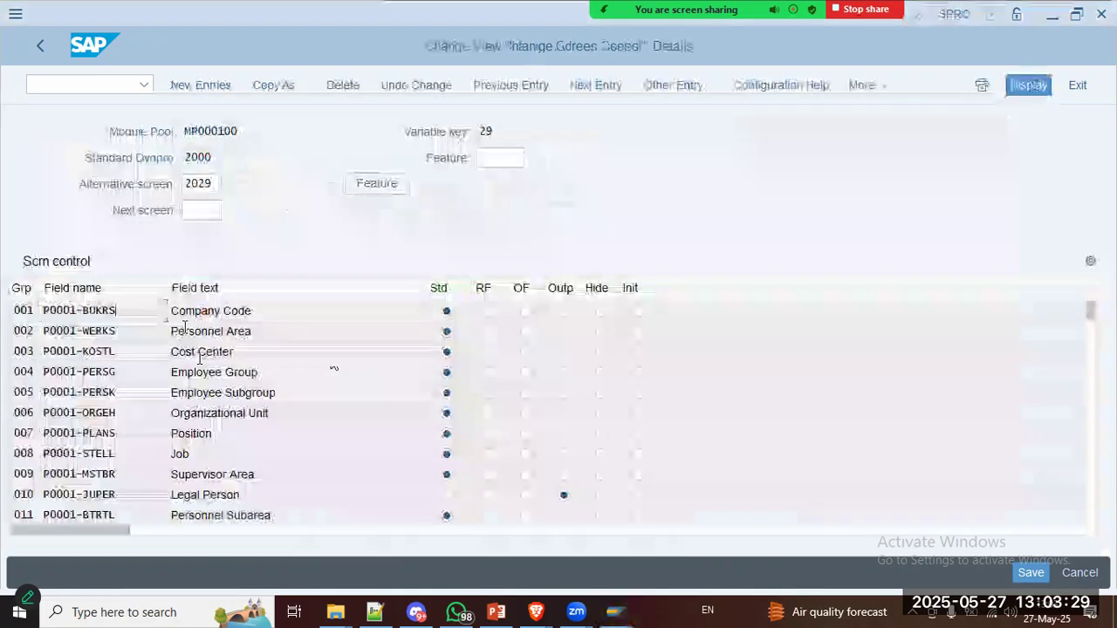
left_click(227, 474)
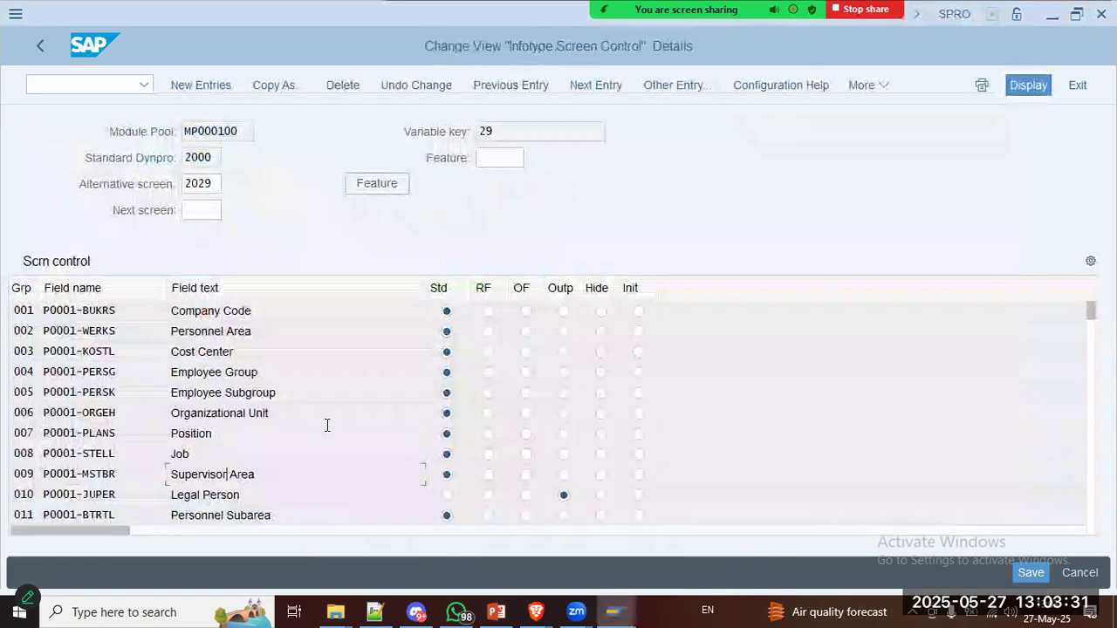
key("alt+Tab")
key("alt+Tab")
type("#")
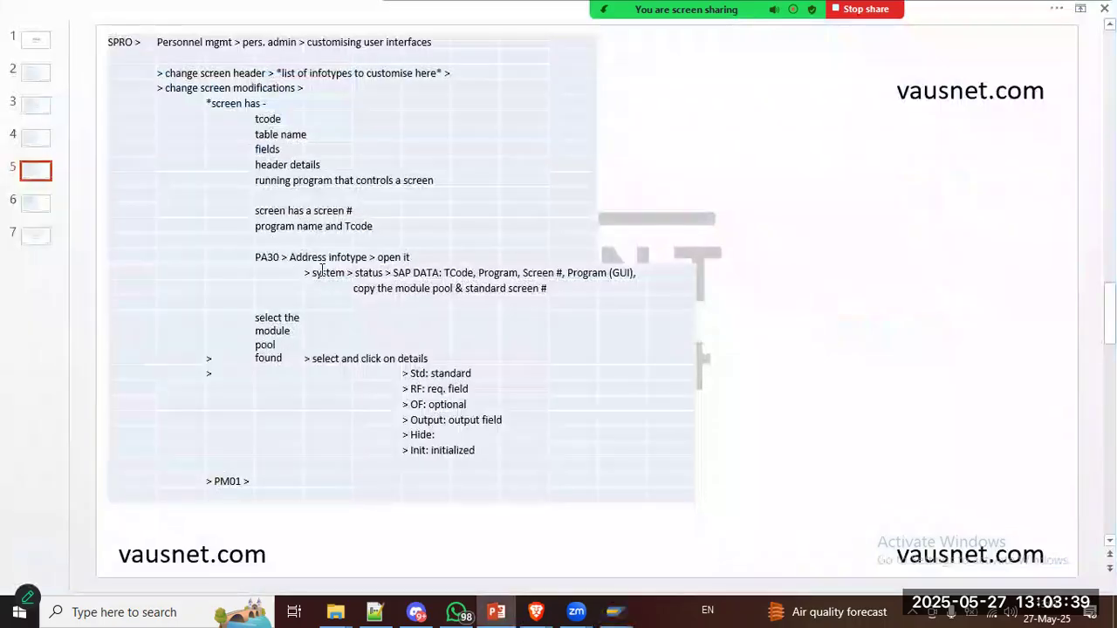
left_click(410, 274)
key("alt+Tab")
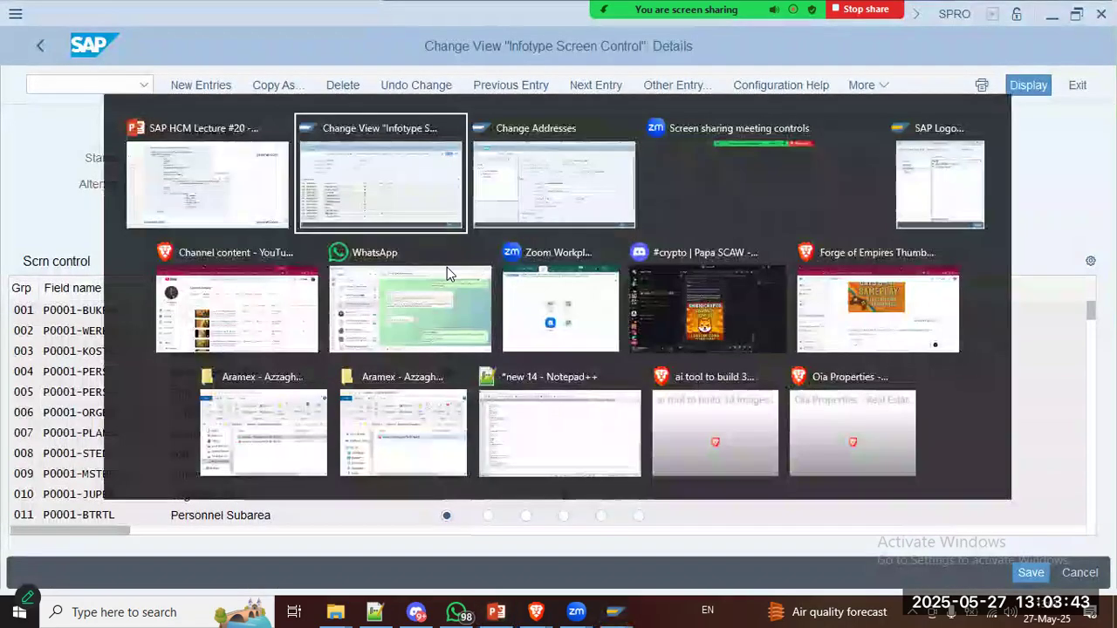
key("alt+Tab")
key("alt+Tab")
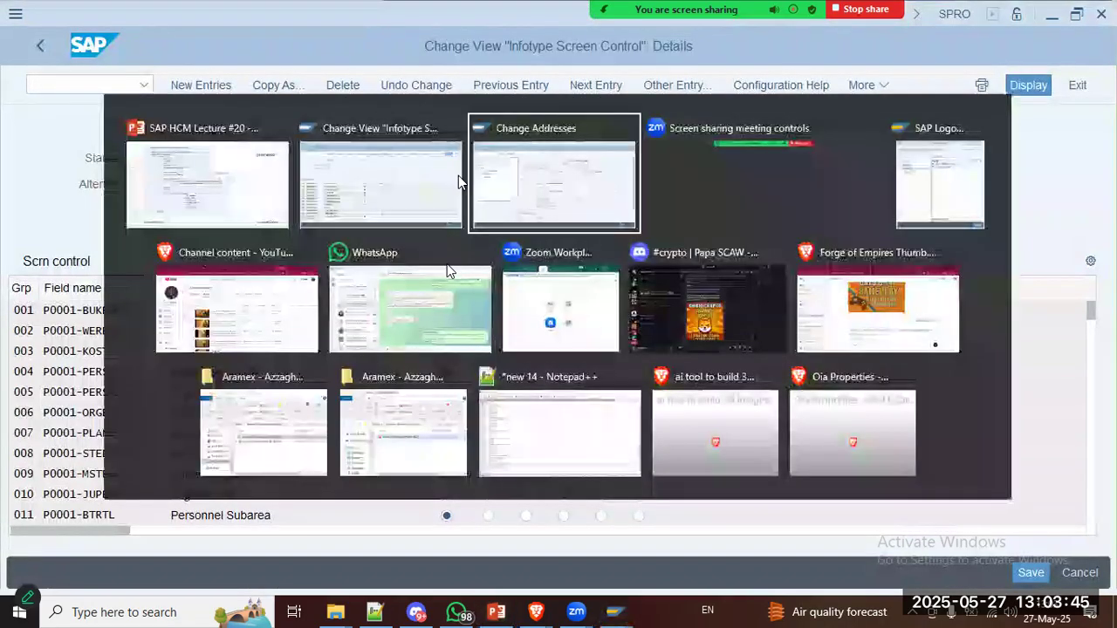
left_click(271, 86)
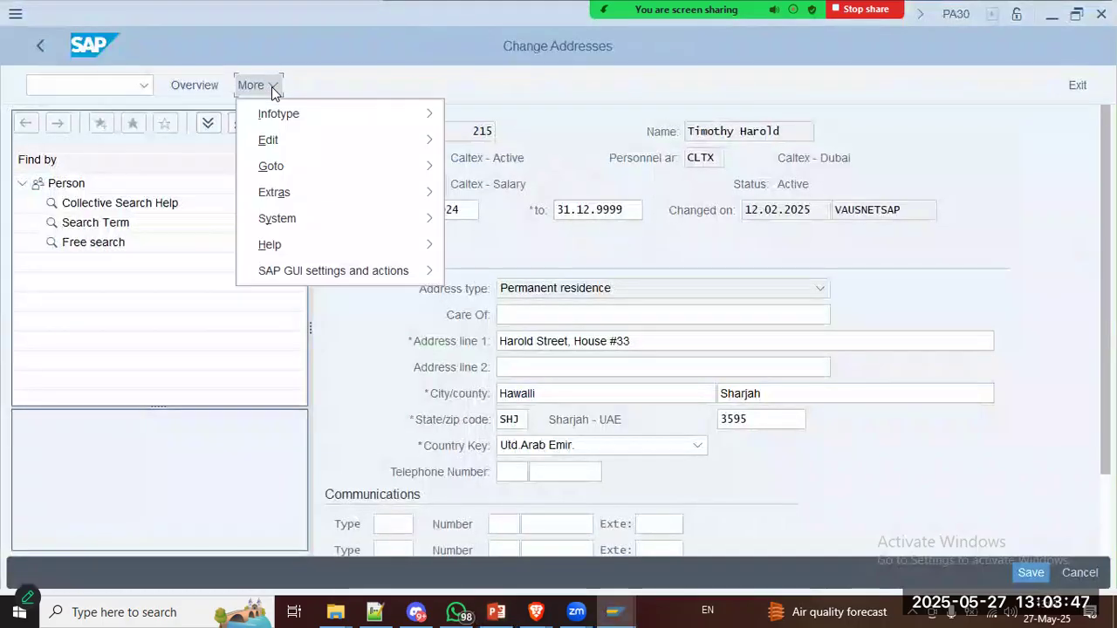
left_click(332, 221)
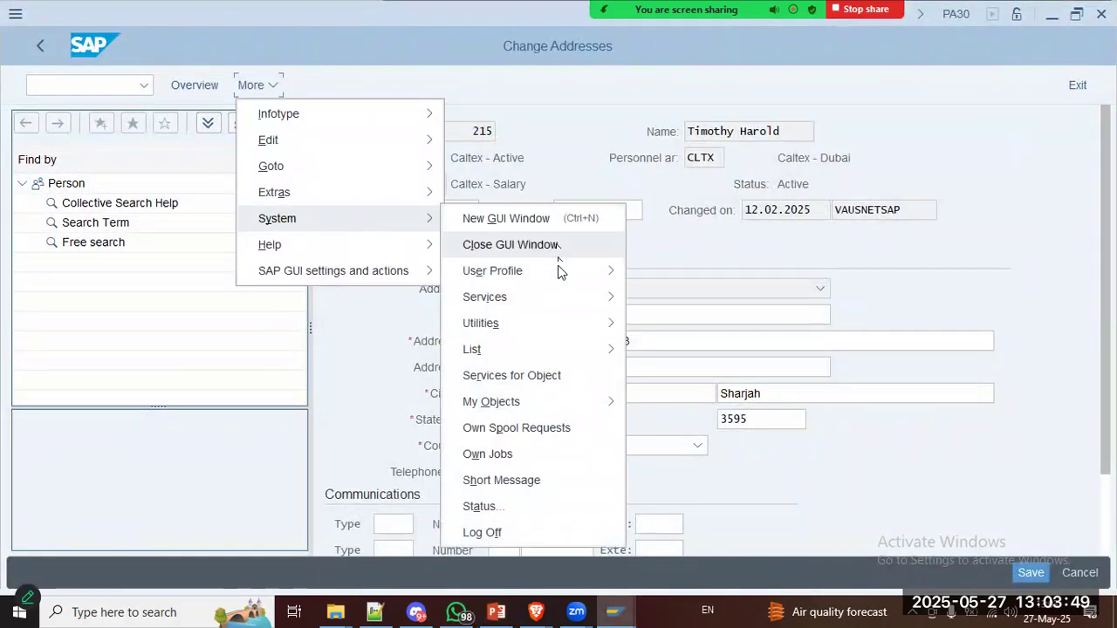
mouse_move(560, 316)
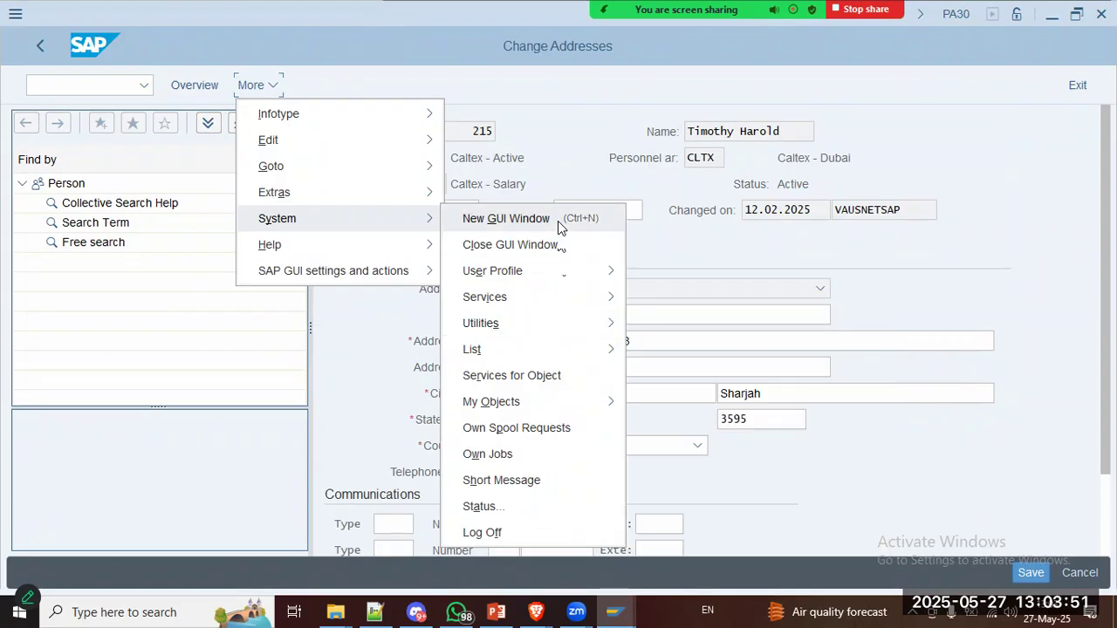
left_click(558, 220)
key("alt+Tab")
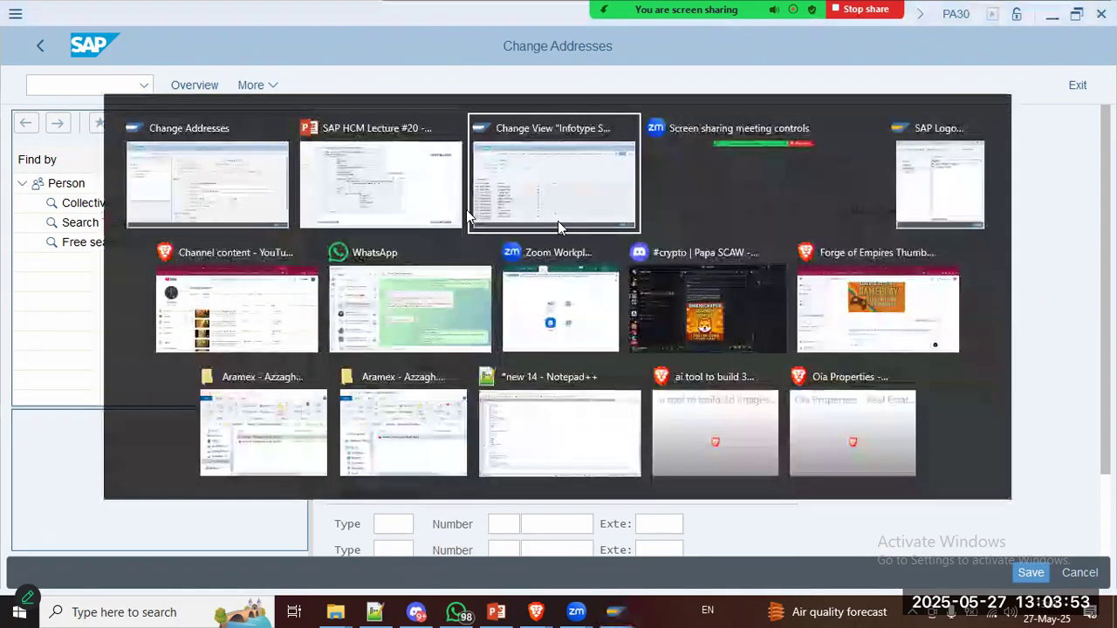
left_click(357, 191)
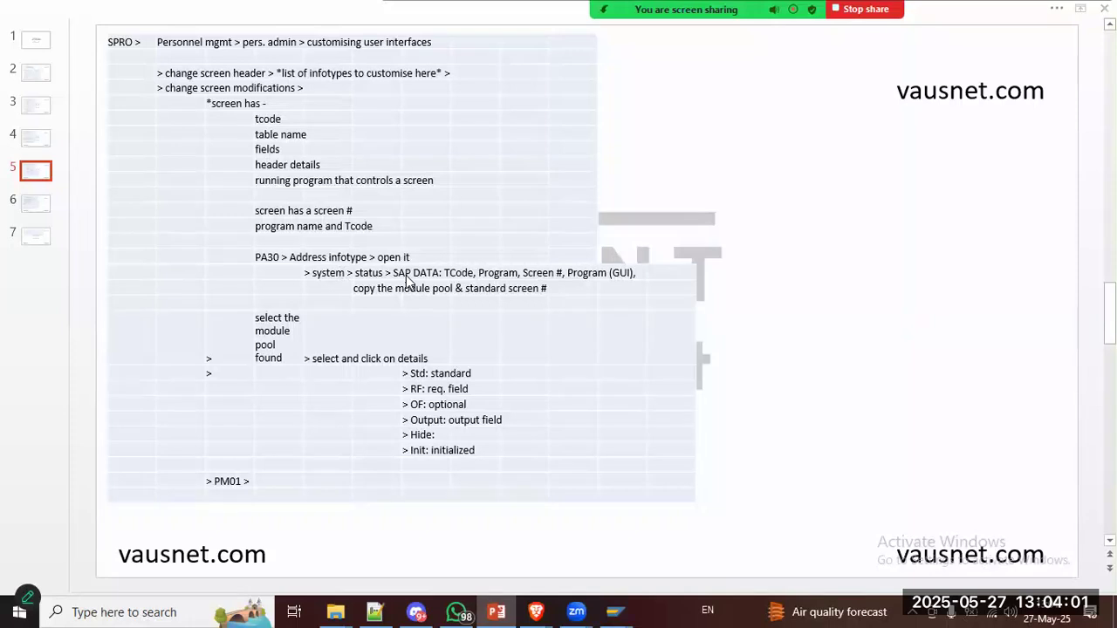
Step: Switch to the PA30 session and open the system status of the Change Addresses screen
key("alt+Tab")
left_click(419, 185)
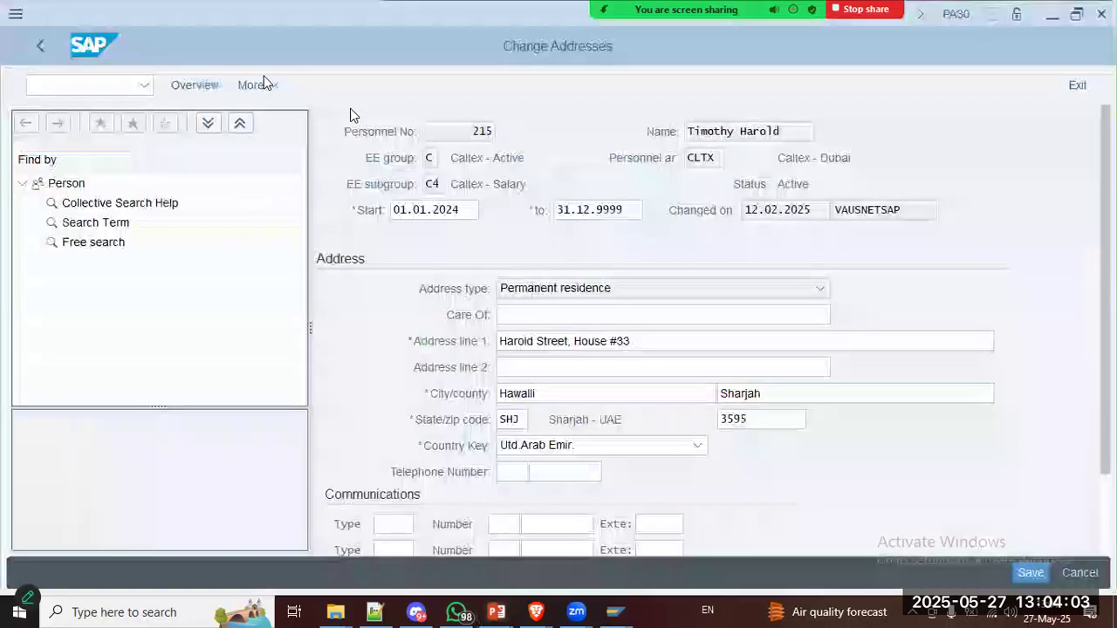
left_click(257, 85)
mouse_move(296, 214)
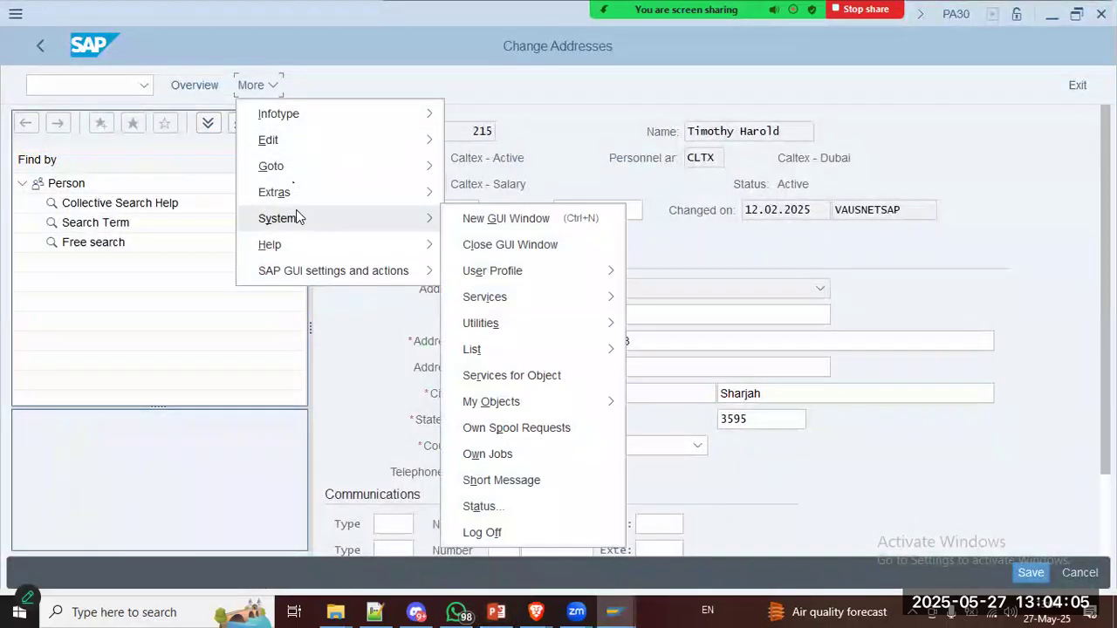
left_click(536, 514)
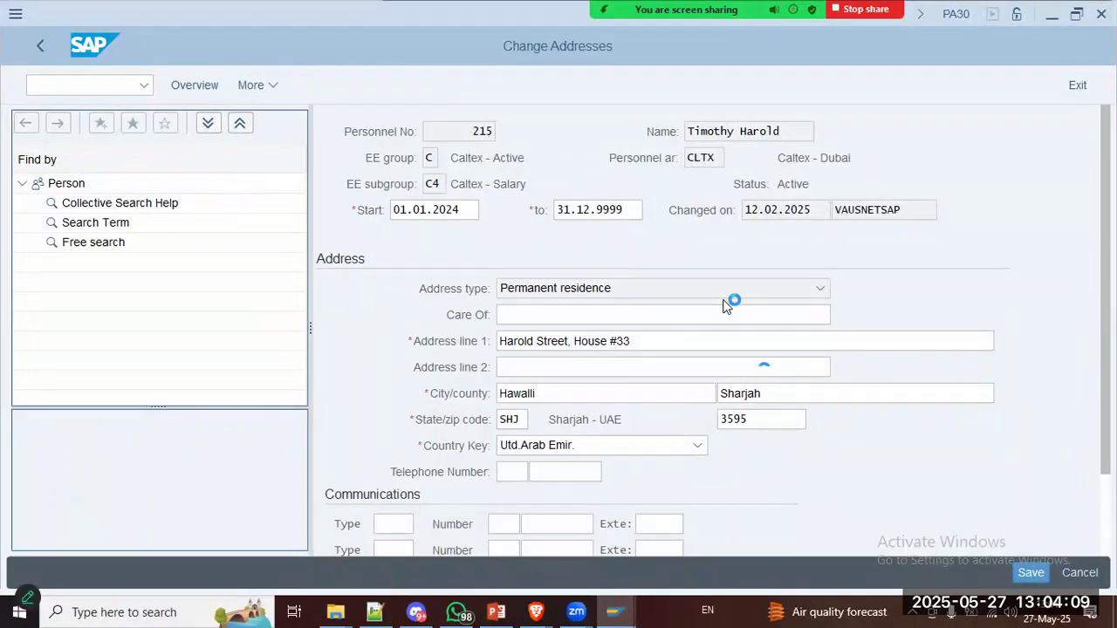
Step: Check the slide's instructions and highlight the screen program, GUI program, screen number and GUI status in the PA30 system status
key("alt+Tab")
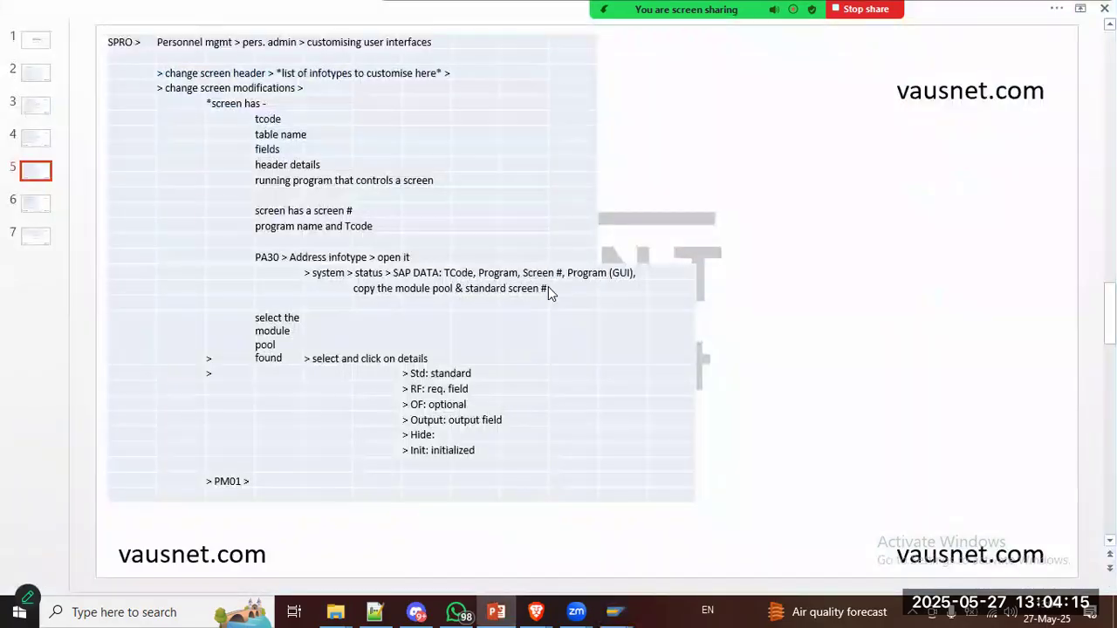
key("alt+Tab")
key("alt+Tab")
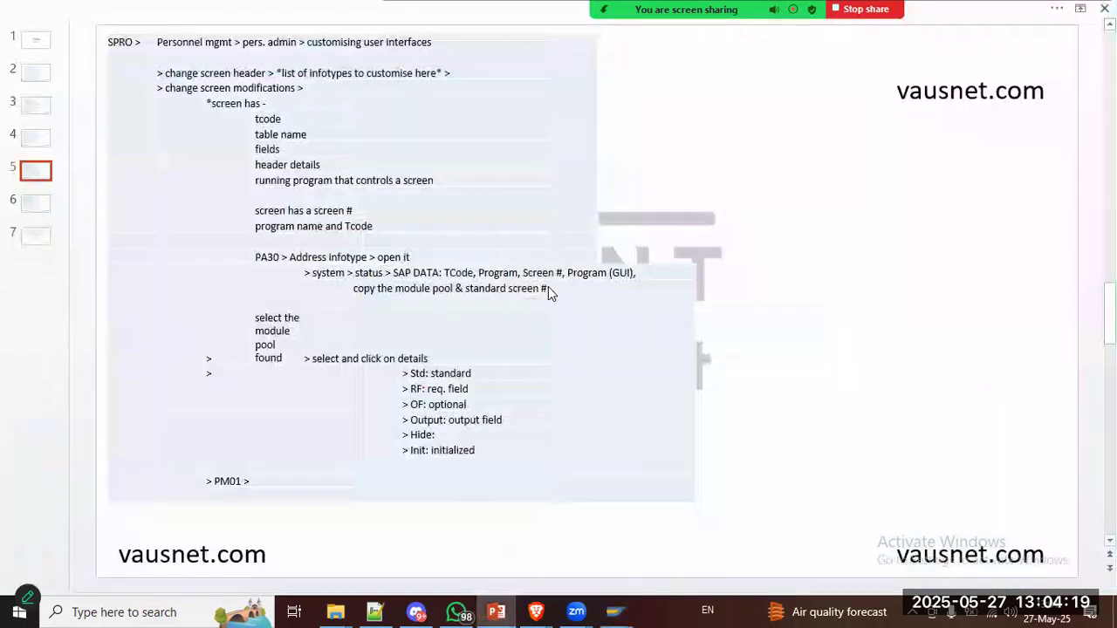
key("alt+Tab")
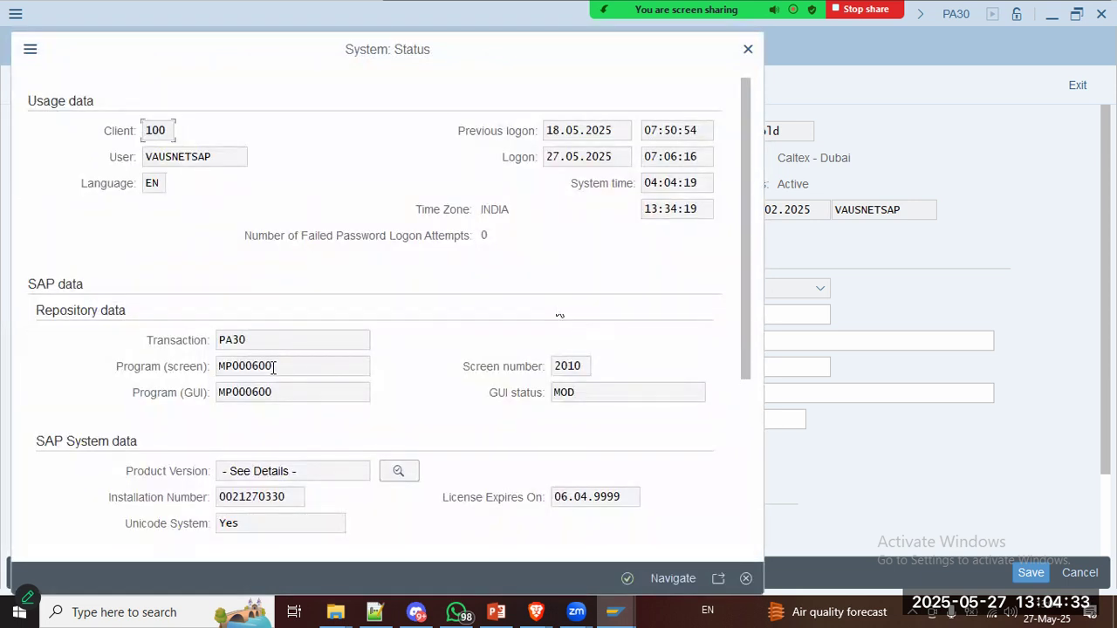
left_click_drag(295, 366, 122, 375)
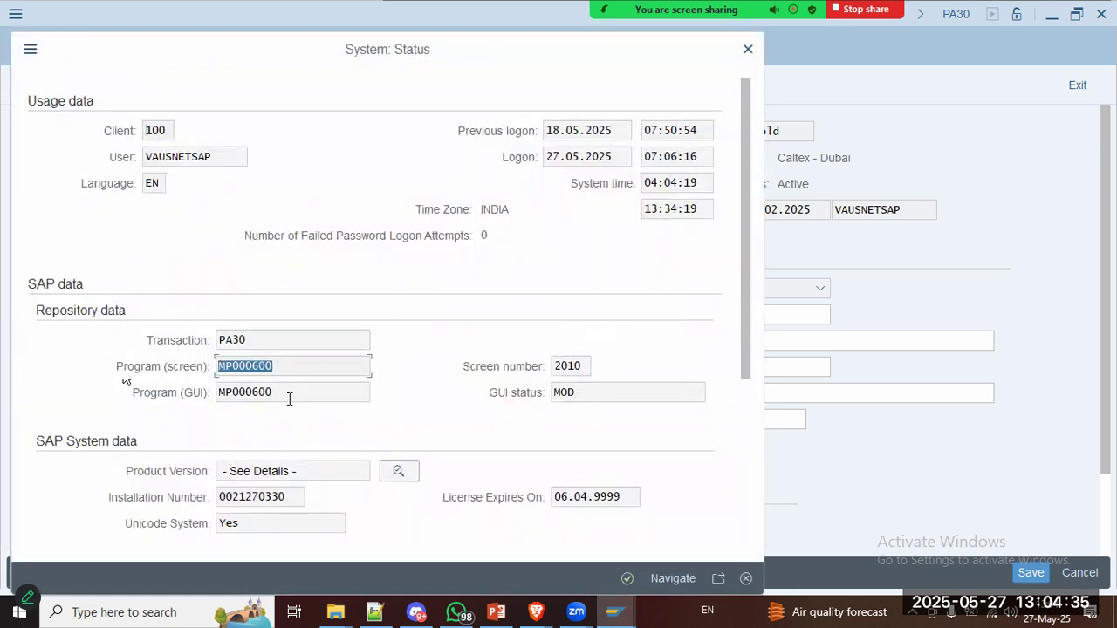
left_click_drag(218, 393, 415, 400)
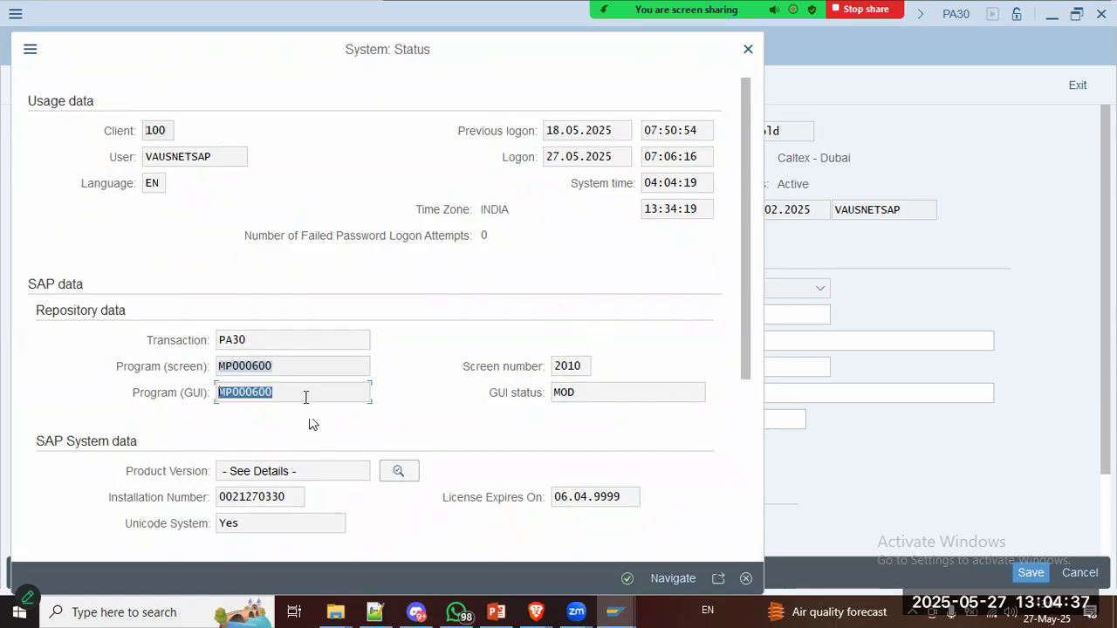
left_click_drag(583, 370, 434, 366)
left_click_drag(590, 392, 382, 374)
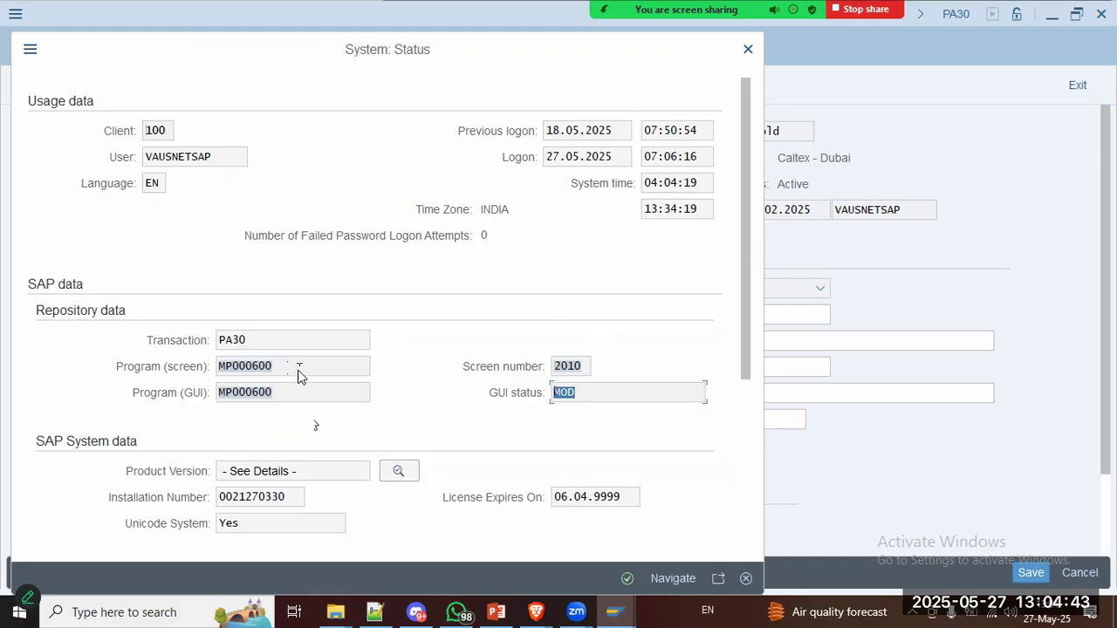
Step: Switch to the SPRO session, return to the Infotype Screen Control overview and position the list at module pool MP000600
key("alt+Tab")
key("alt+Tab")
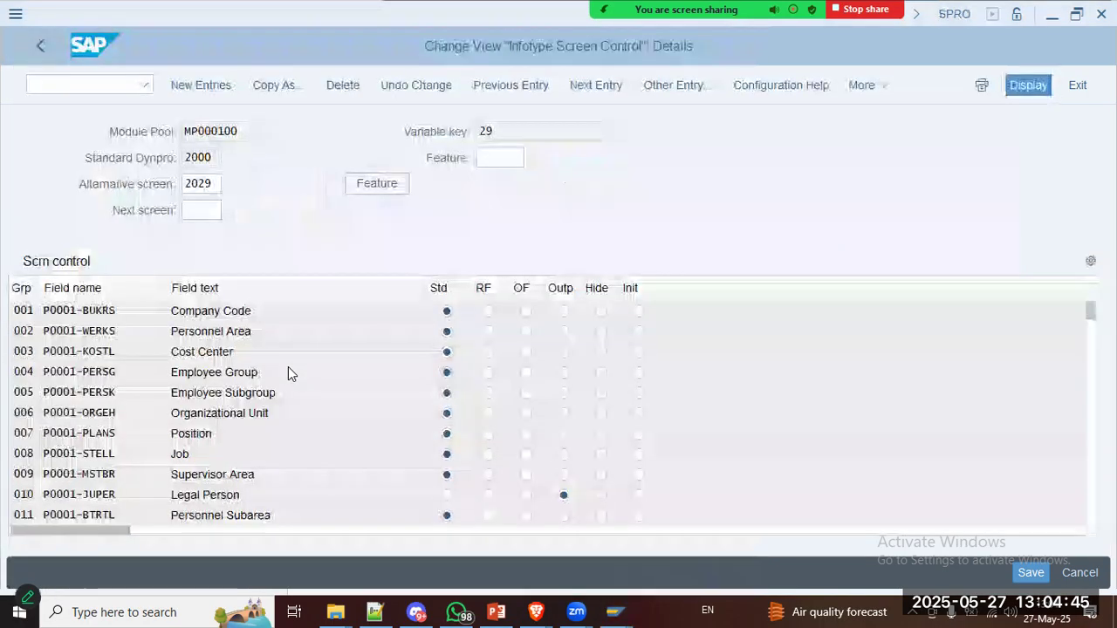
left_click_drag(249, 131, 101, 96)
left_click(37, 47)
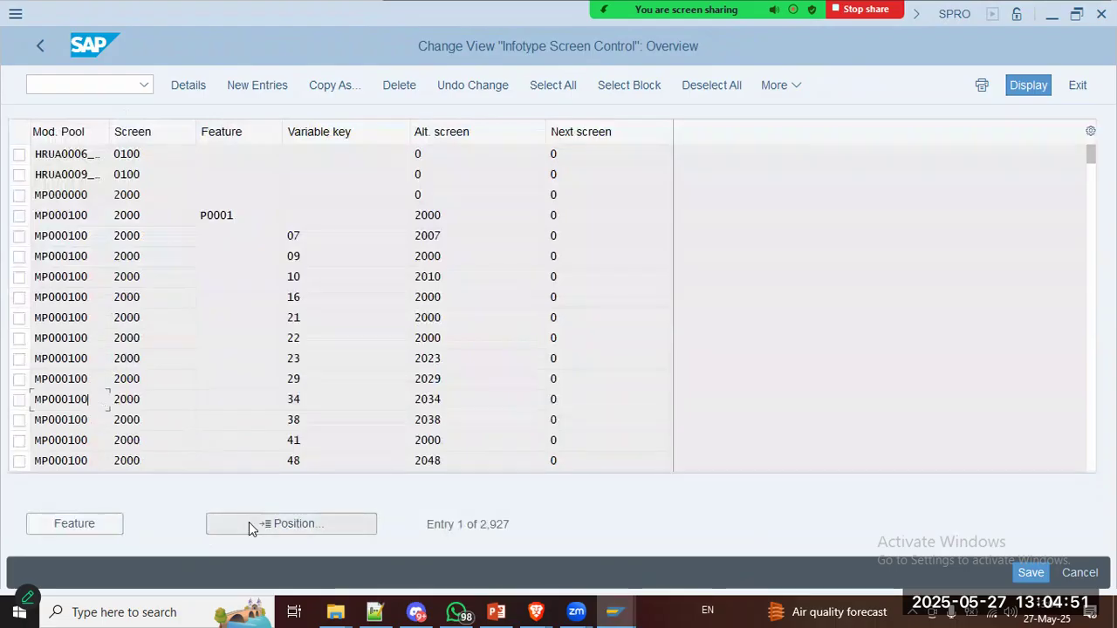
left_click(249, 522)
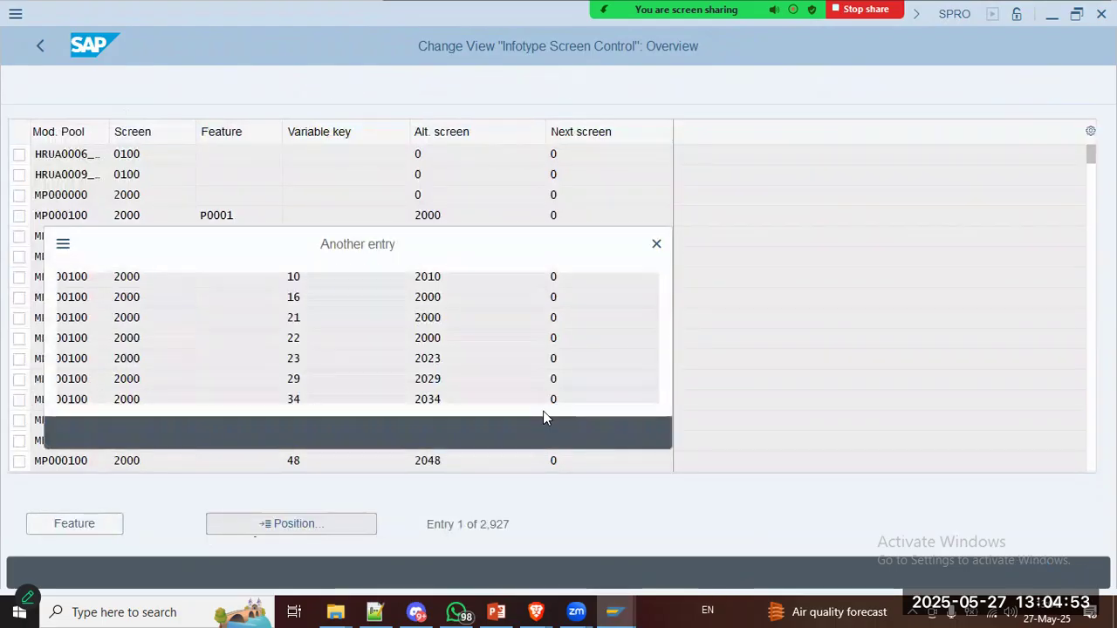
type("m")
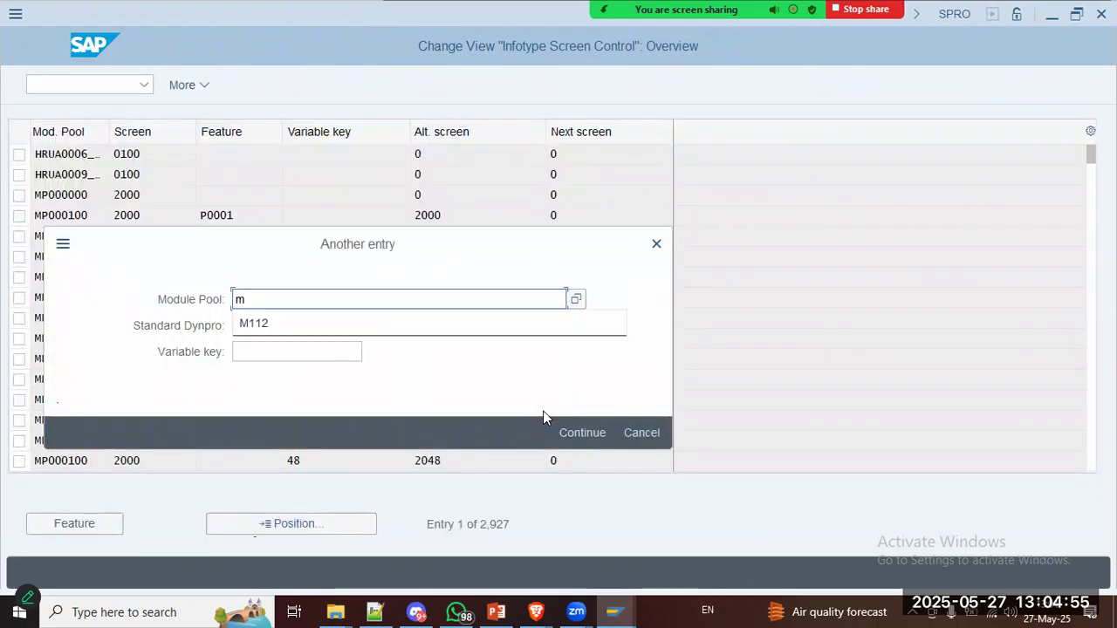
type("p000000")
key("Return")
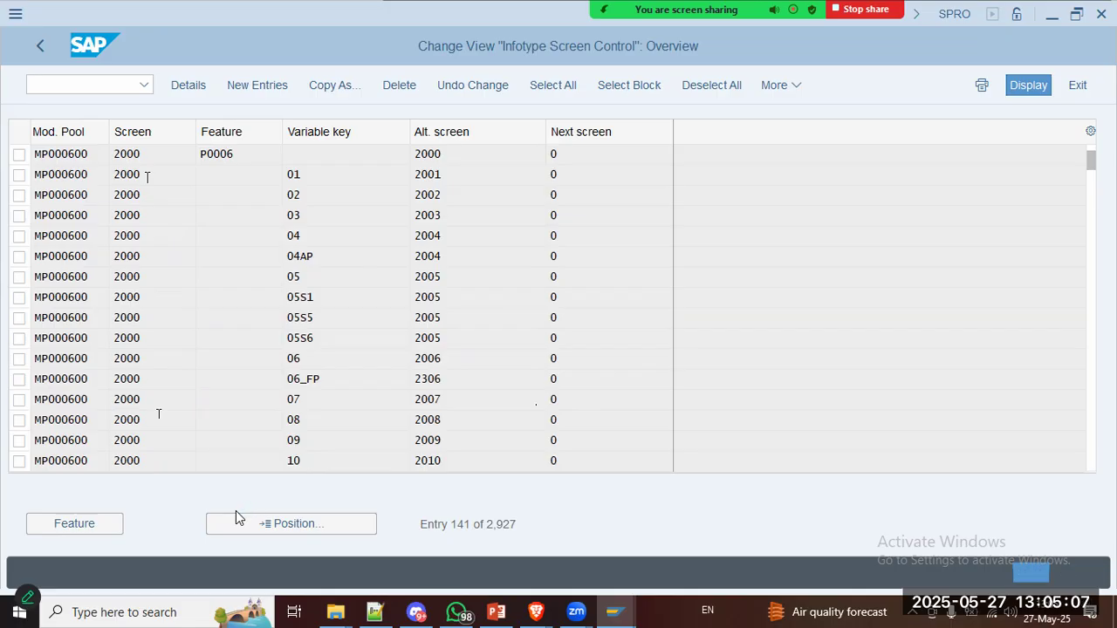
Step: Browse the MP000600 entries and recheck the screen number in the PA30 session's system status
key("Page_Down")
key("Page_Down")
key("Page_Down")
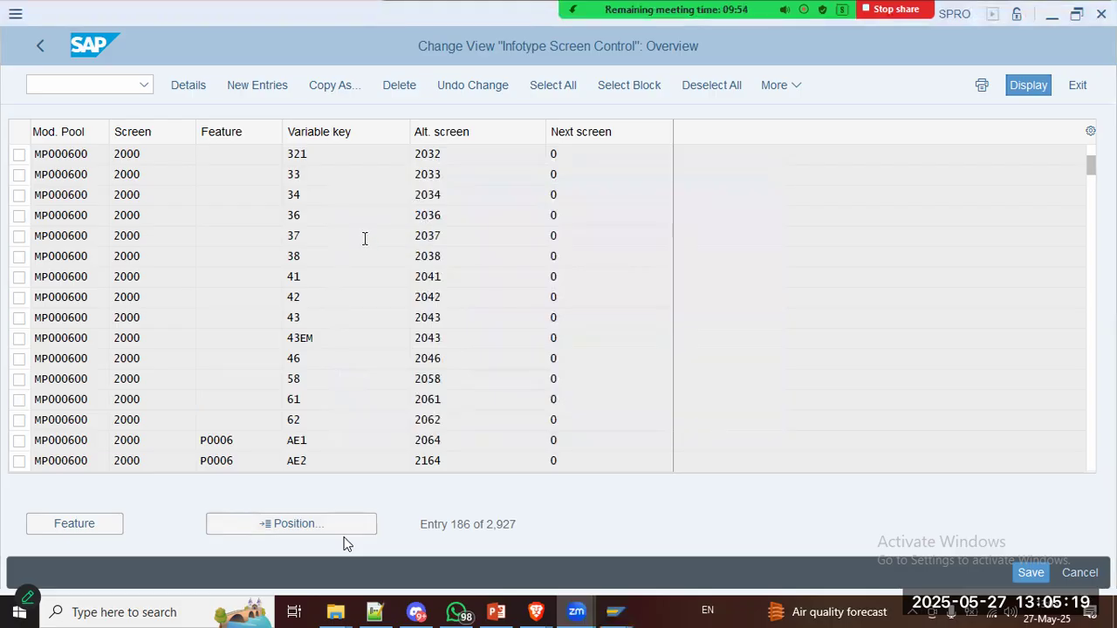
key("alt+Tab")
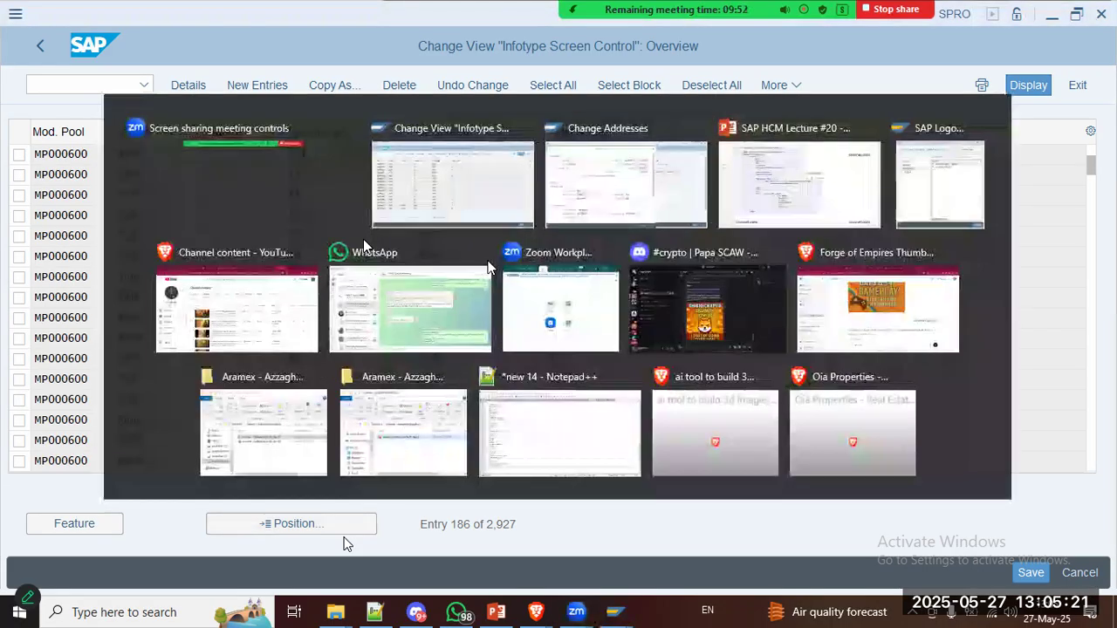
left_click(580, 366)
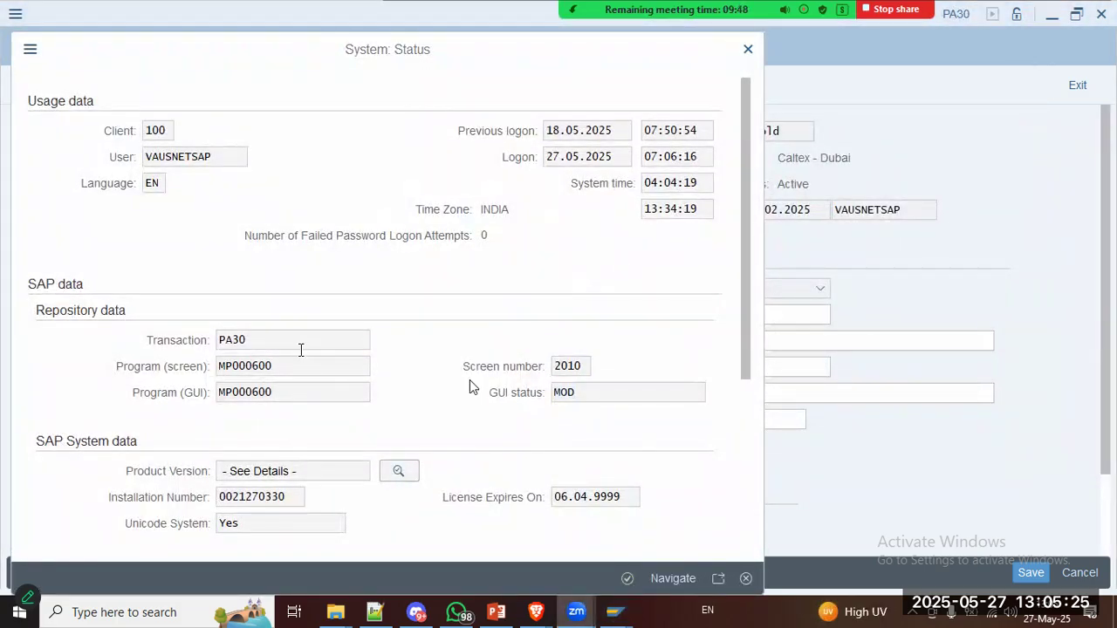
Step: Switch back to the SPRO session and position the list at module pool MP000600, standard dynpro 2010
key("alt+Tab")
key("alt+Tab")
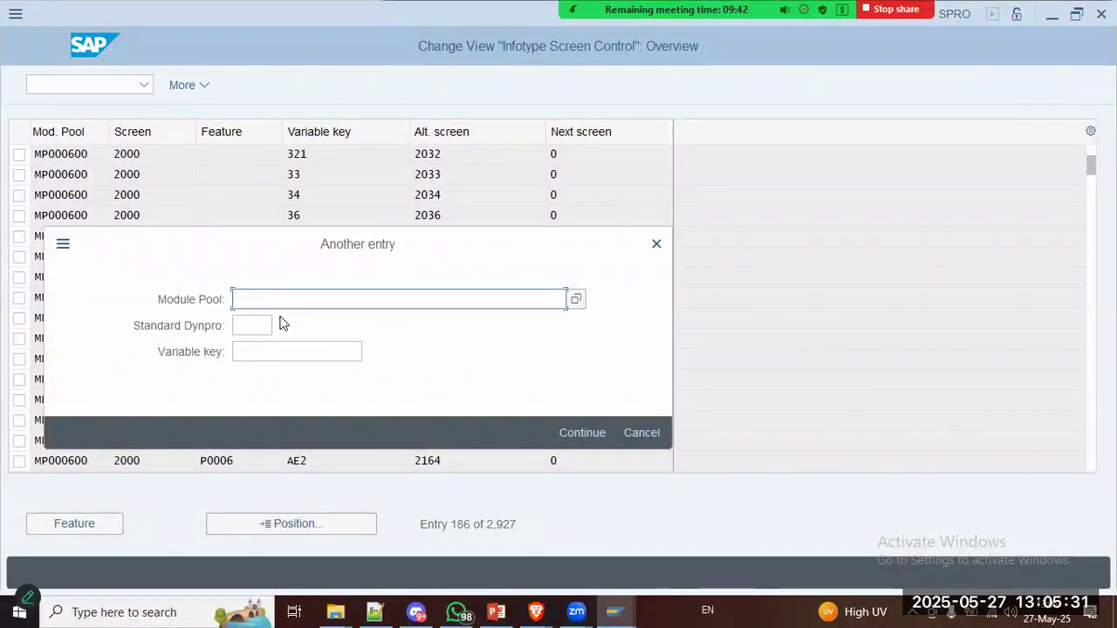
type("mp")
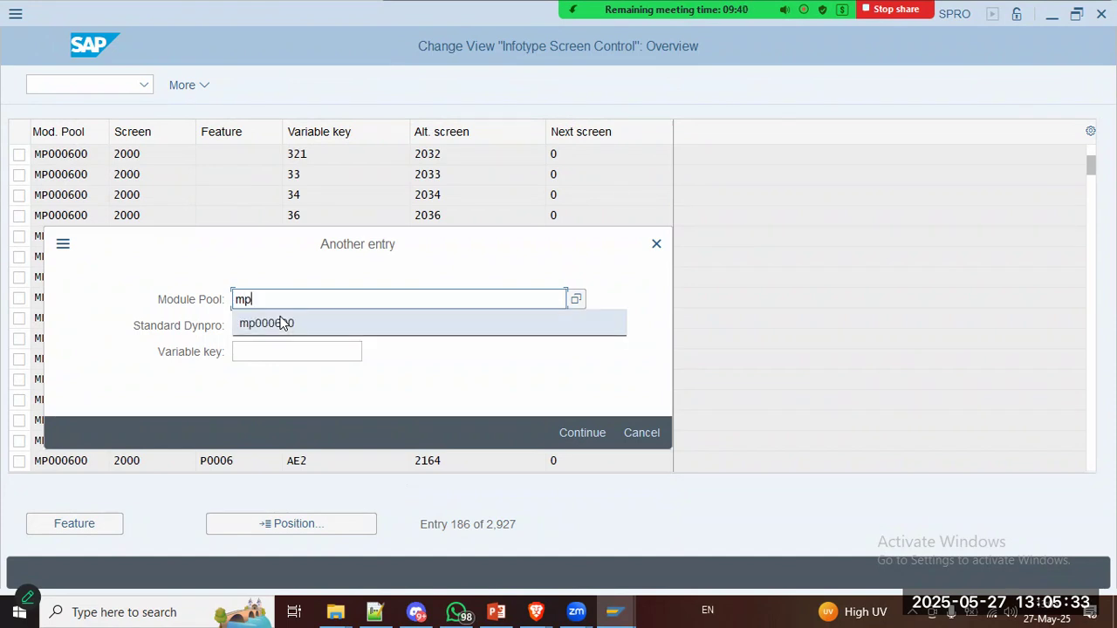
left_click(281, 324)
type("2010")
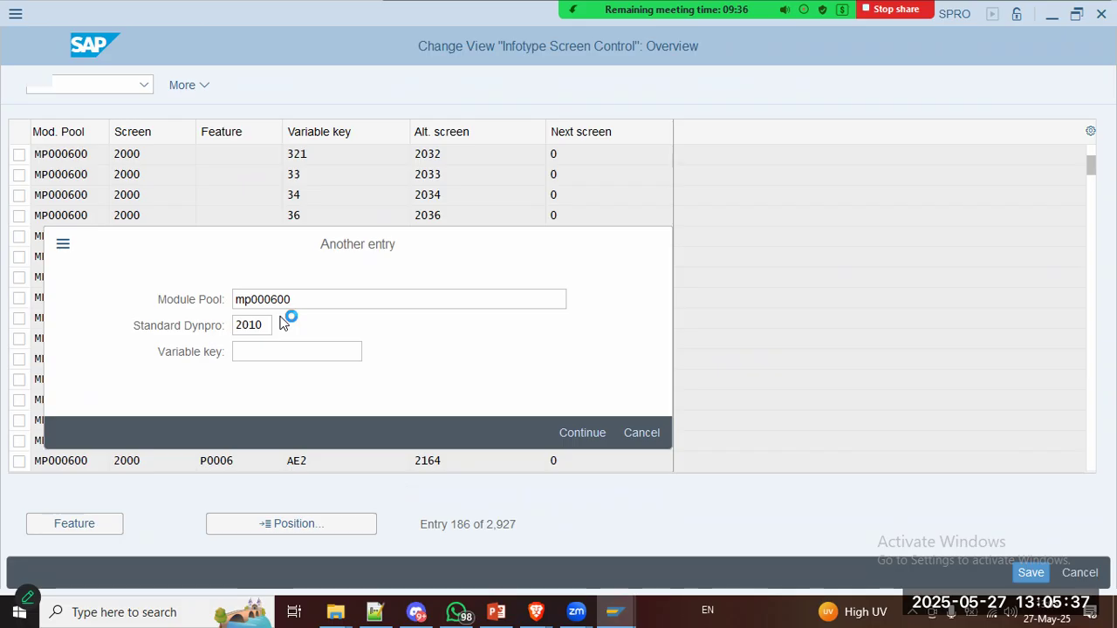
key("Return")
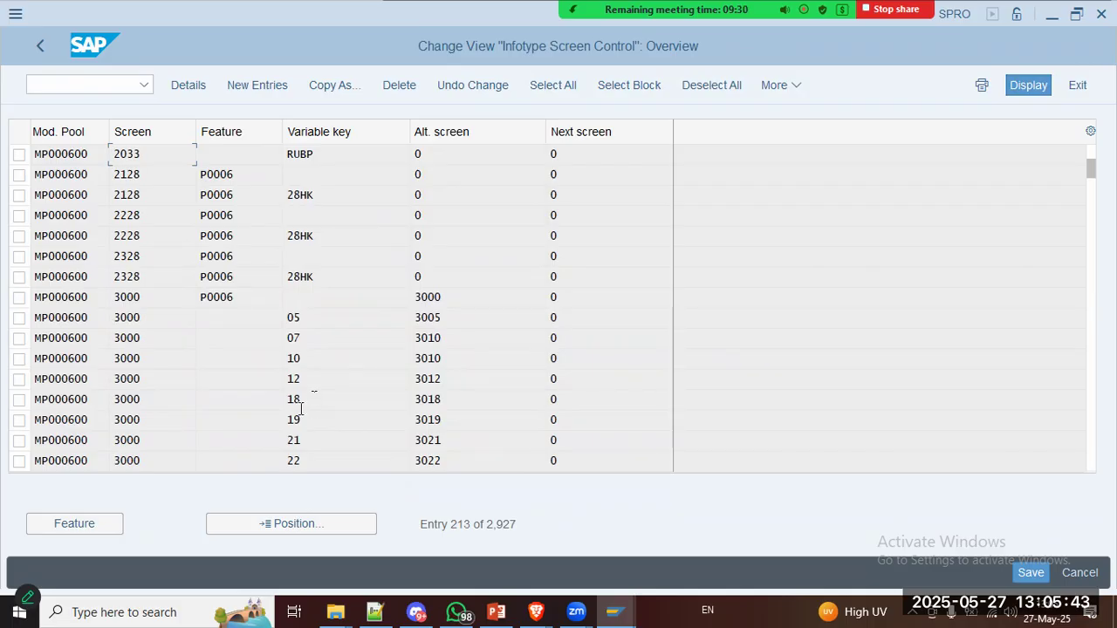
Step: Look through the MP000600 entries for alternative screen 2010 and open the details of variable key 10
scroll(302, 408, "up", 5)
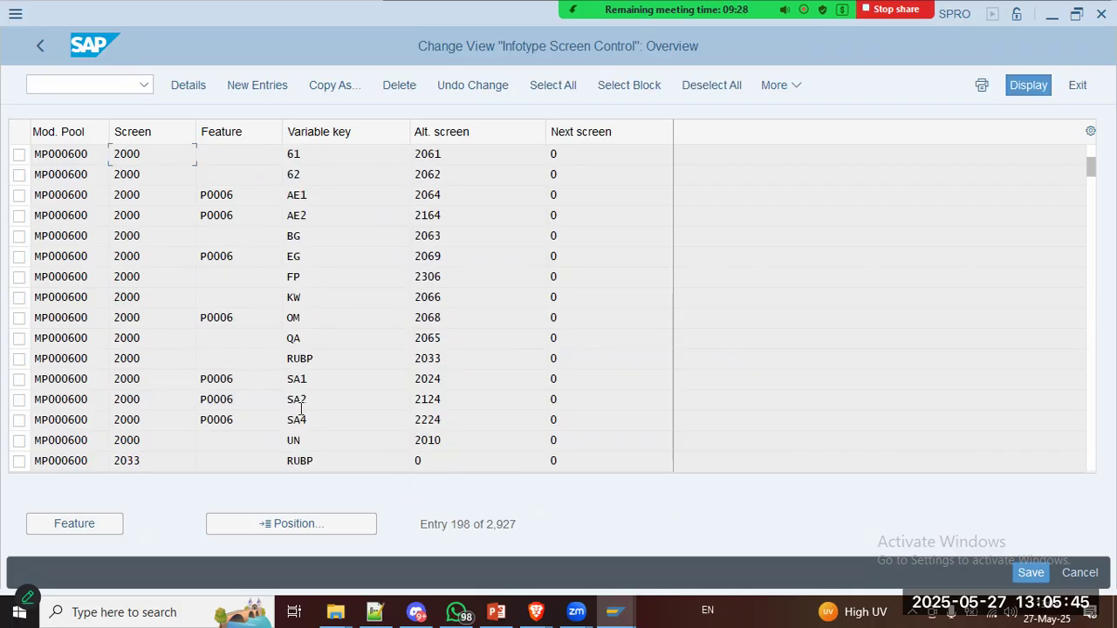
left_click(152, 438)
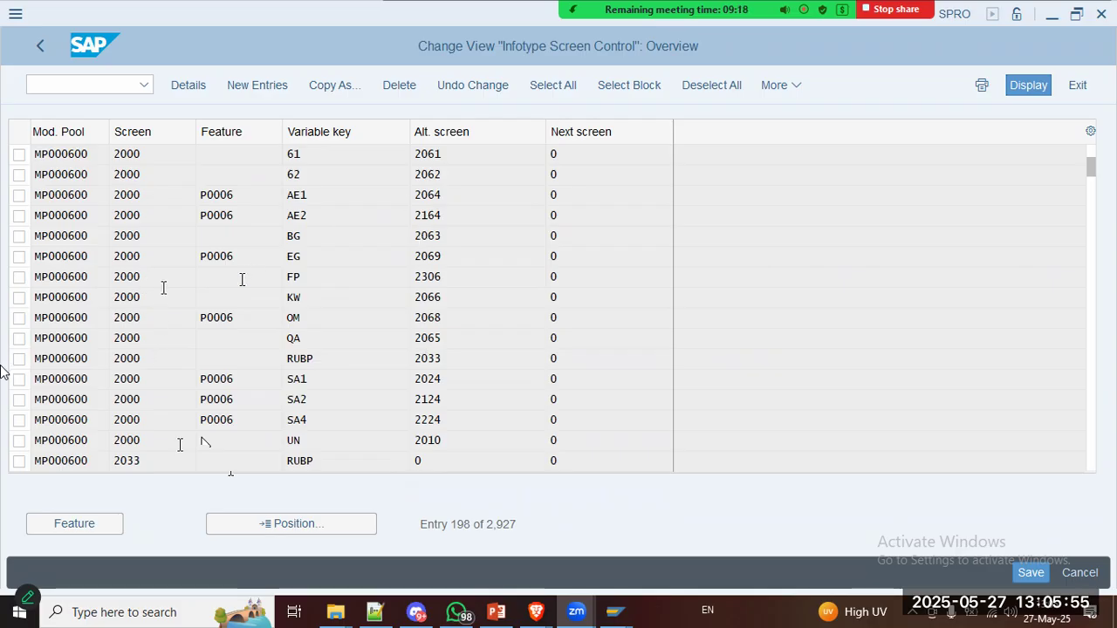
left_click(161, 194)
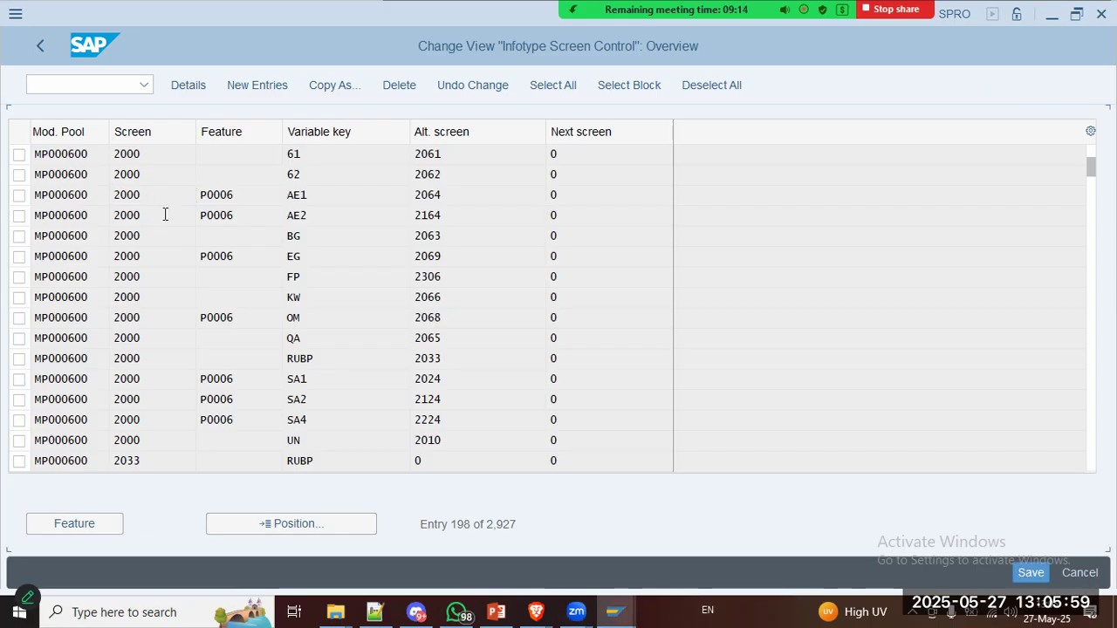
scroll(165, 215, "up", 5)
scroll(168, 221, "up", 5)
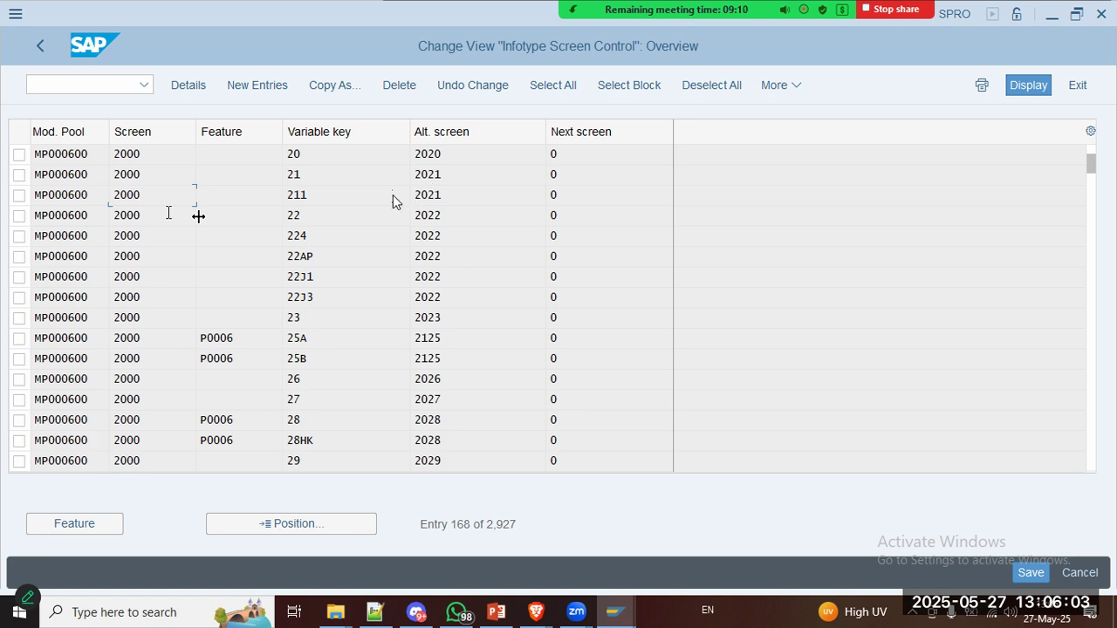
scroll(394, 196, "up", 5)
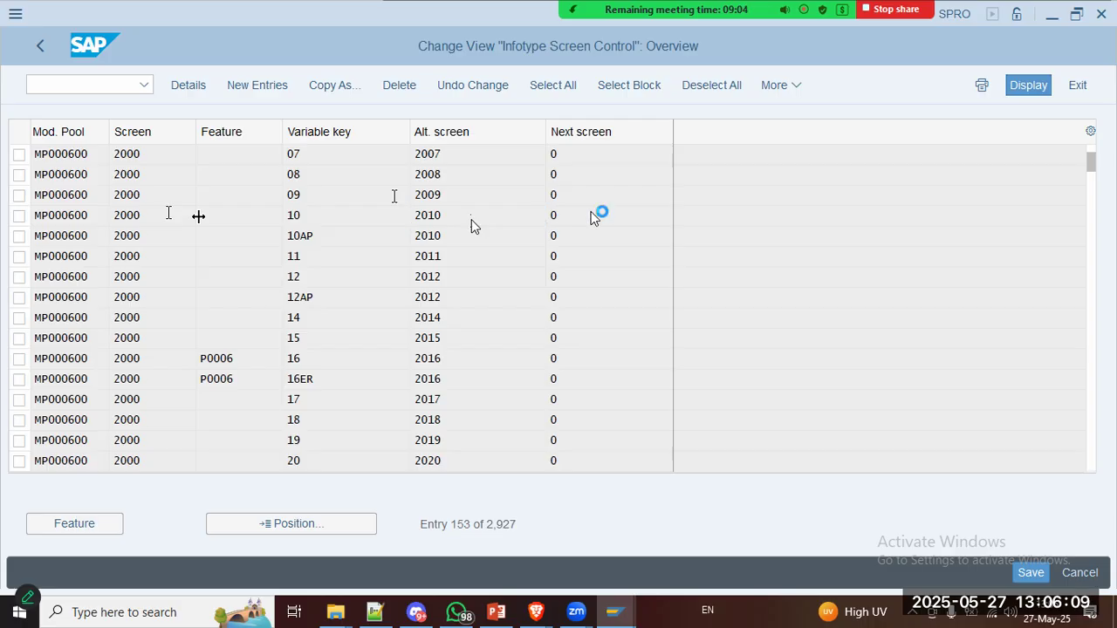
Step: Review the remaining system status data in the PA30 session and close the status window
key("alt+Tab")
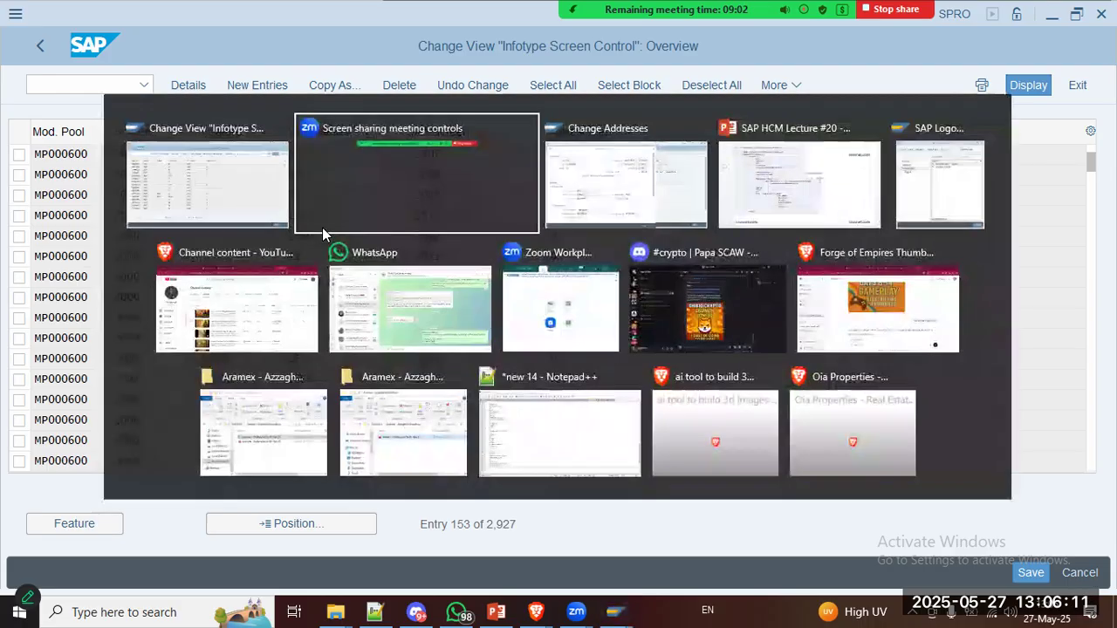
key("alt+Tab")
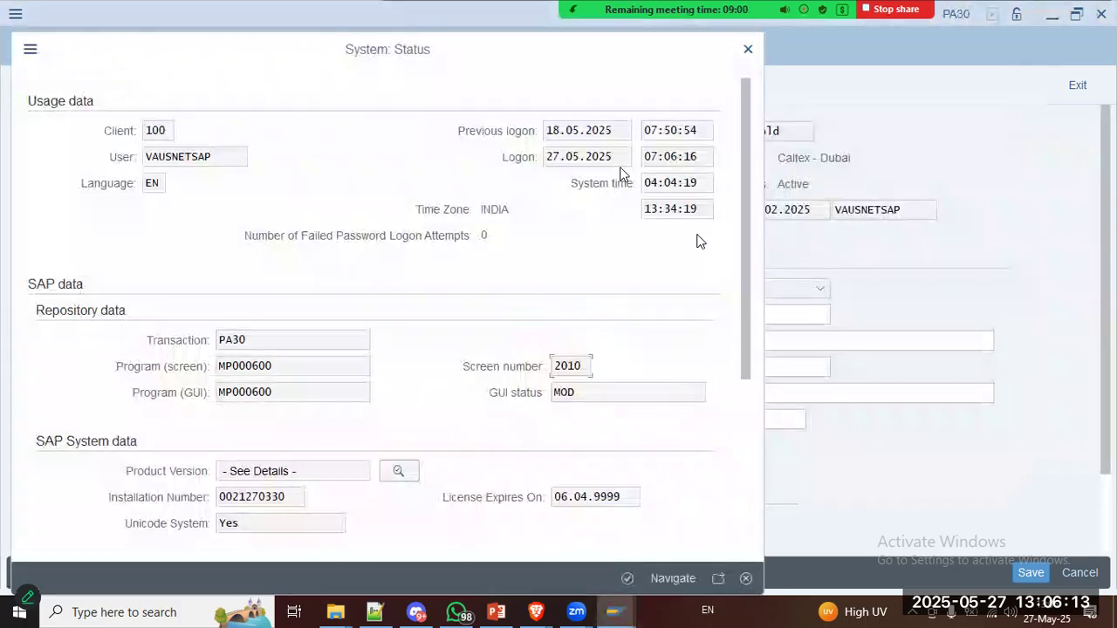
left_click_drag(743, 269, 744, 477)
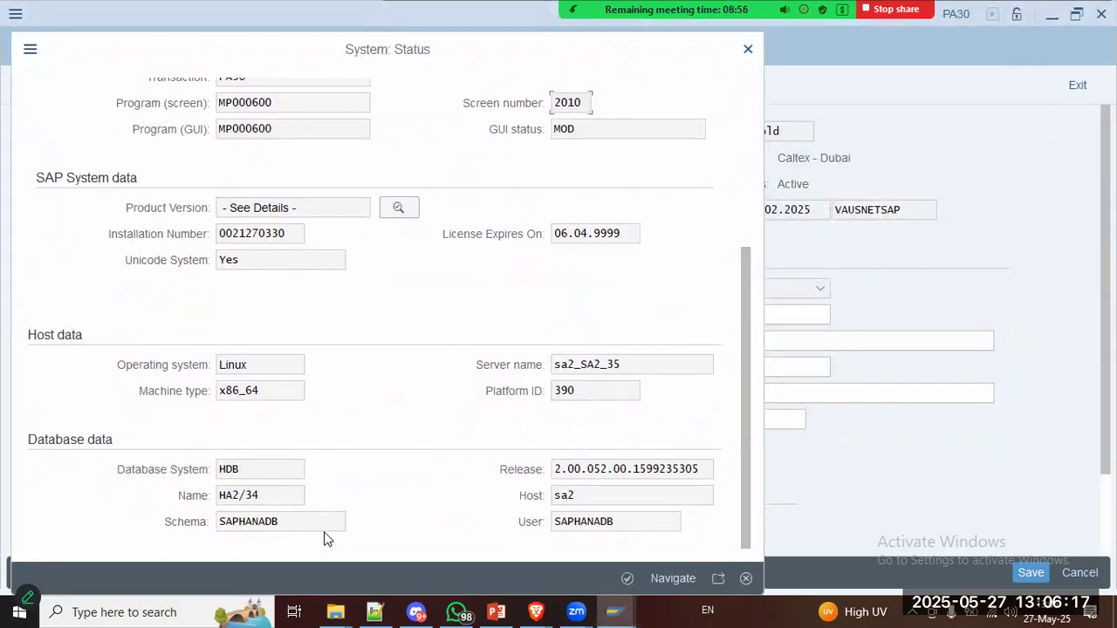
scroll(733, 329, "up", 4)
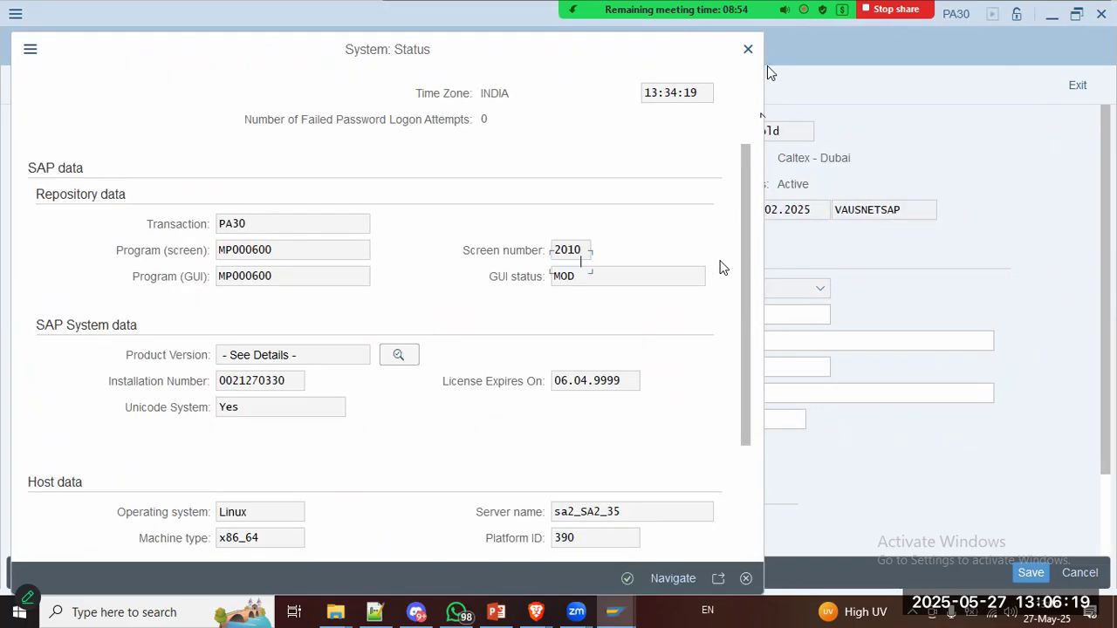
scroll(721, 267, "up", 1)
key("Escape")
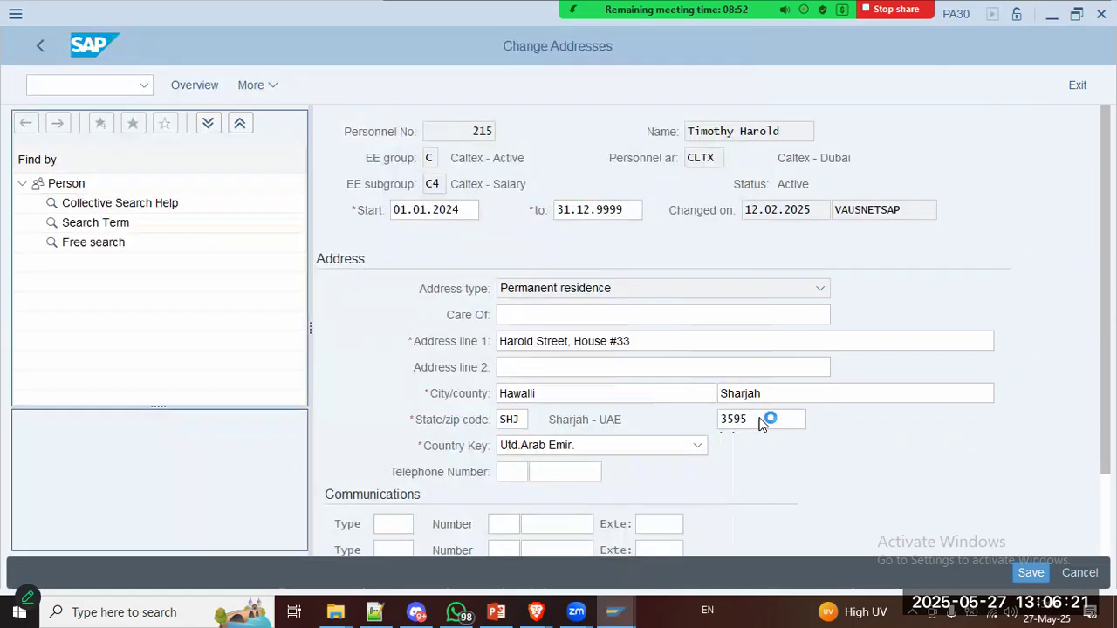
Step: Compare the MP000600 variable key 10 screen control fields with the fields on the PA30 Change Addresses screen
key("alt+Tab")
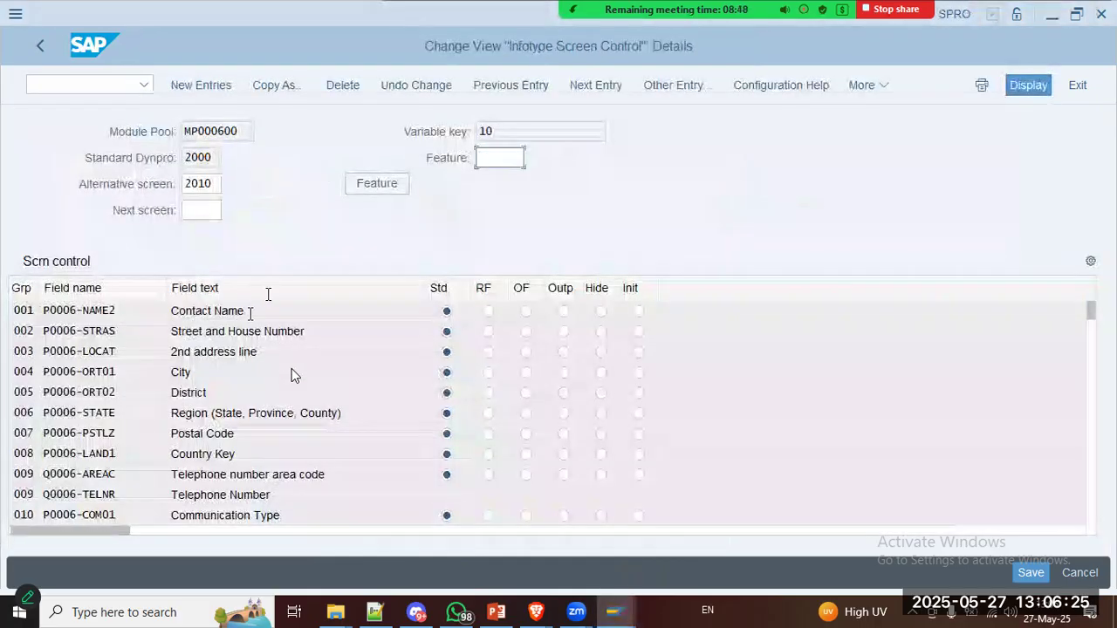
left_click(291, 392)
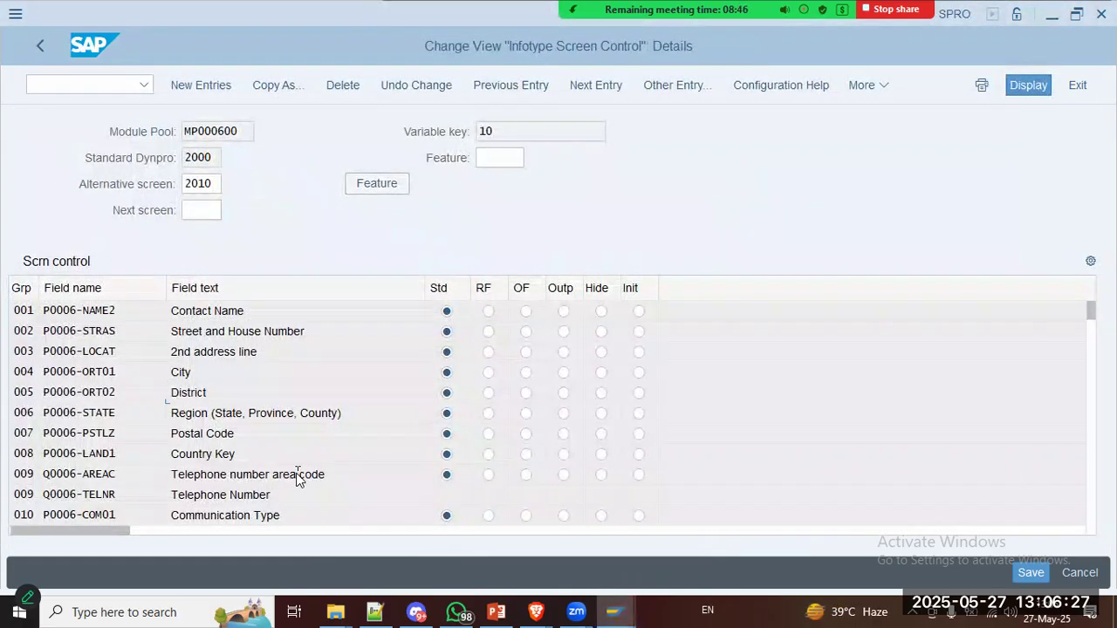
key("alt+Tab")
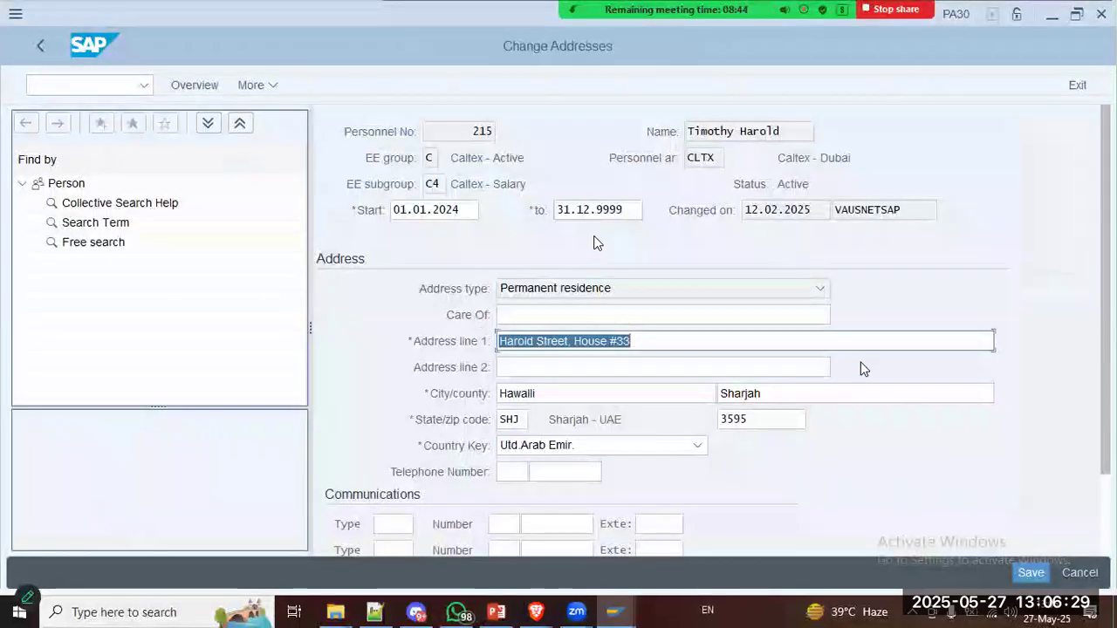
scroll(860, 369, "down", 3)
key("alt+Tab")
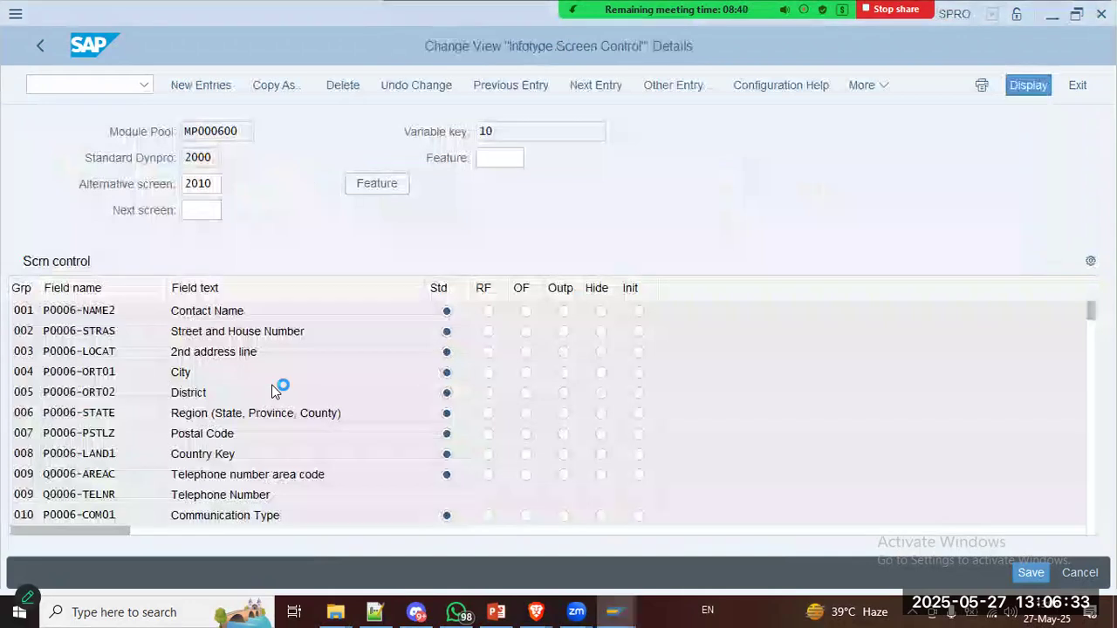
scroll(273, 386, "down", 1)
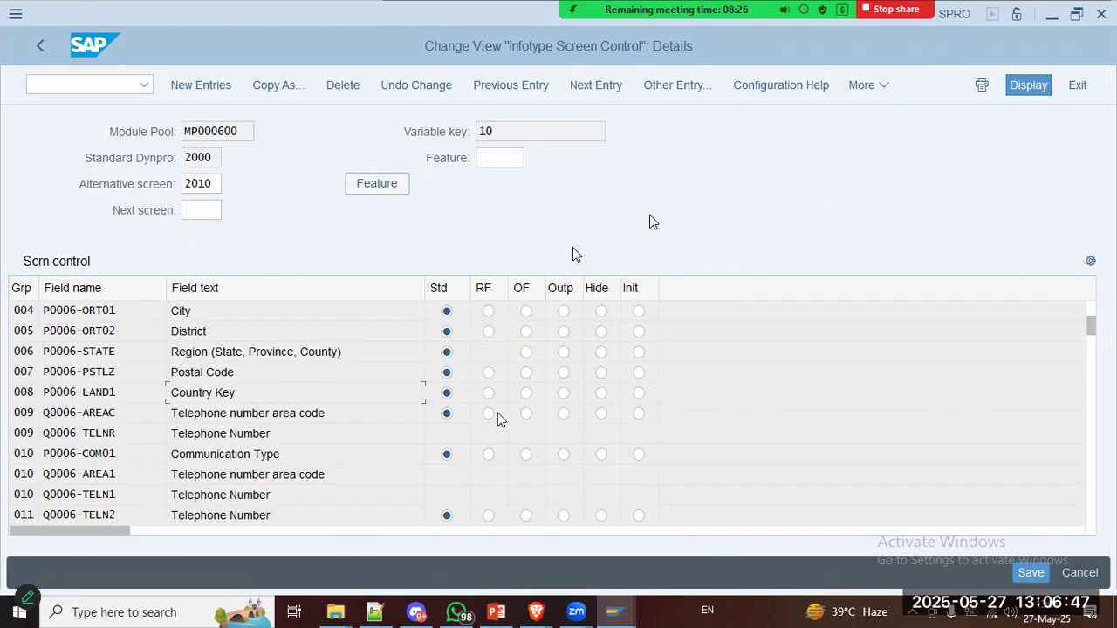
Step: Review the slide's field status options and PM01 note, and switch back to the PA30 Change Addresses screen
key("alt+Tab")
key("alt+Tab")
key("alt+Tab")
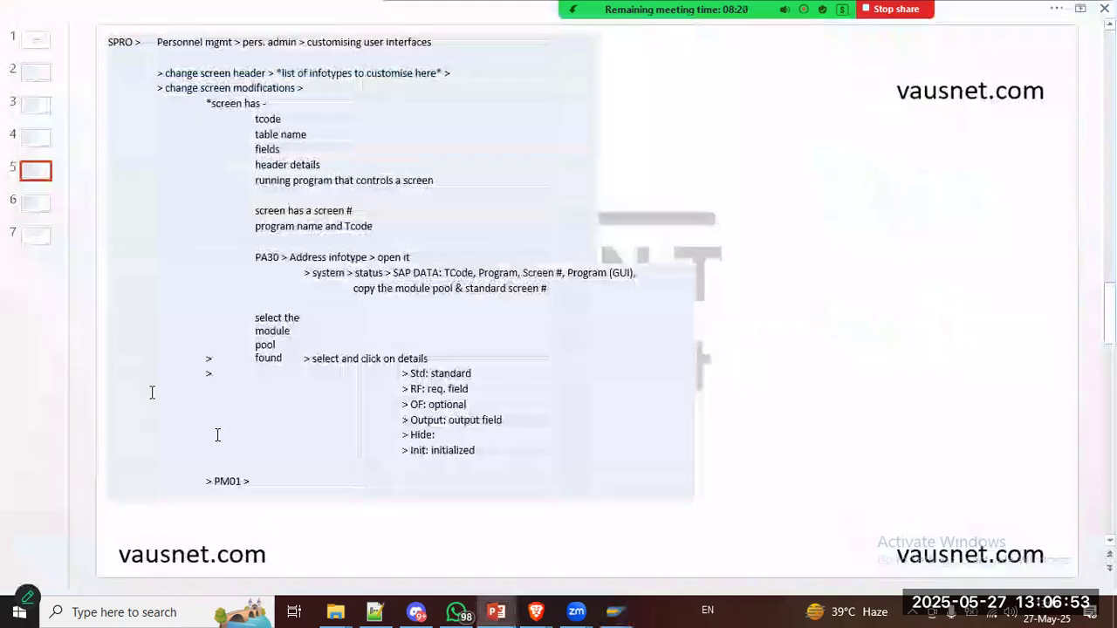
key("alt+Tab")
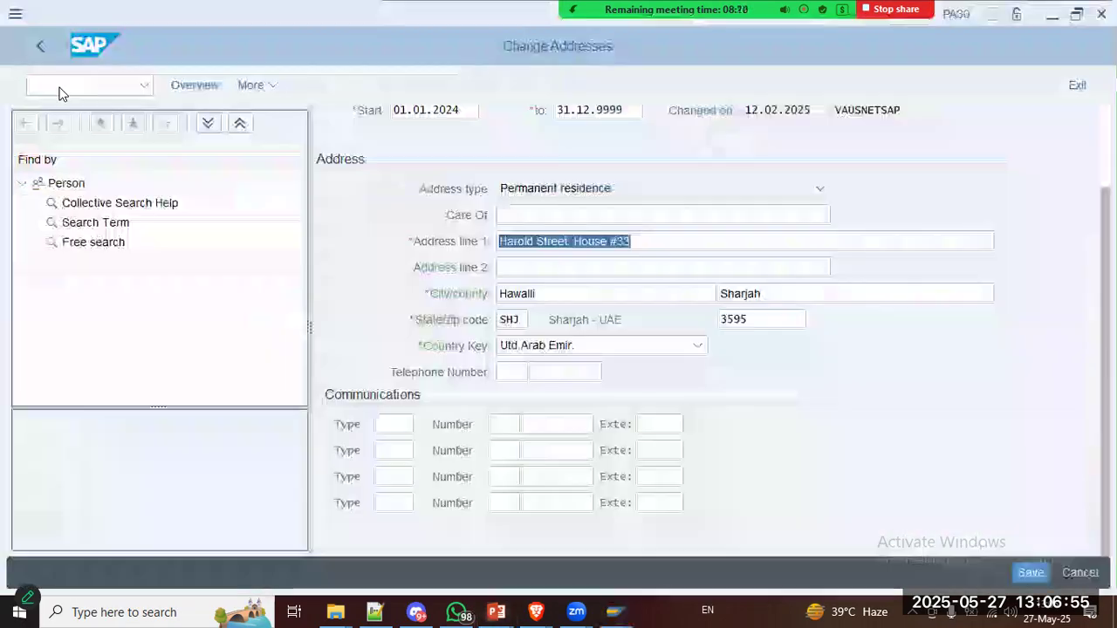
Step: Open transaction PM01 in a new session, bring up slide 6 of the notes, and switch to the Create Infotype window
type("/o pm01")
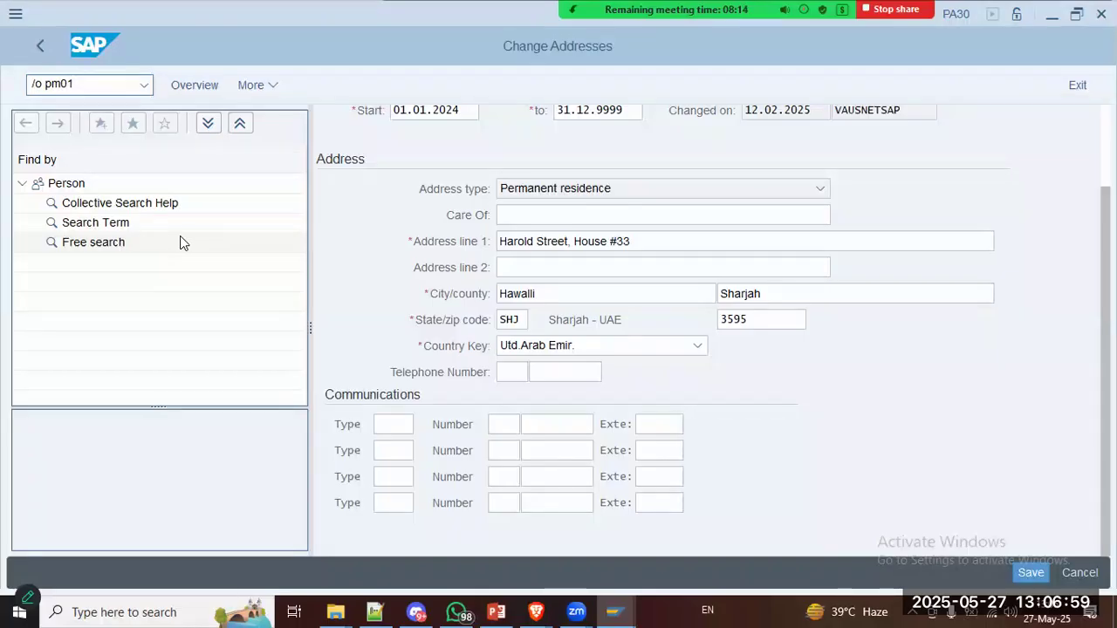
key("alt+Tab")
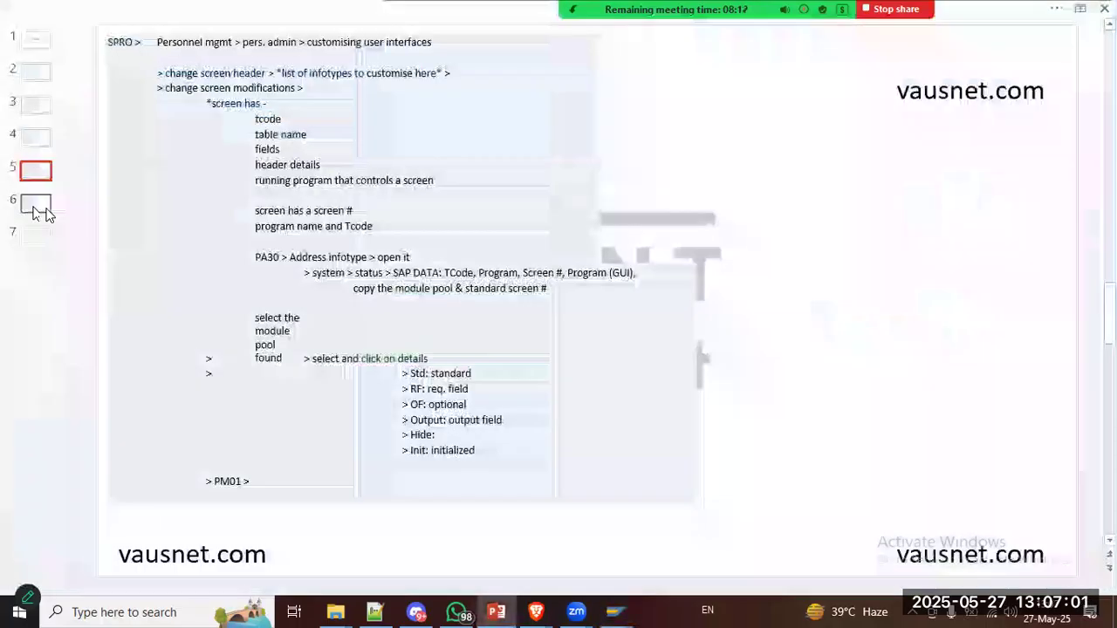
left_click(37, 210)
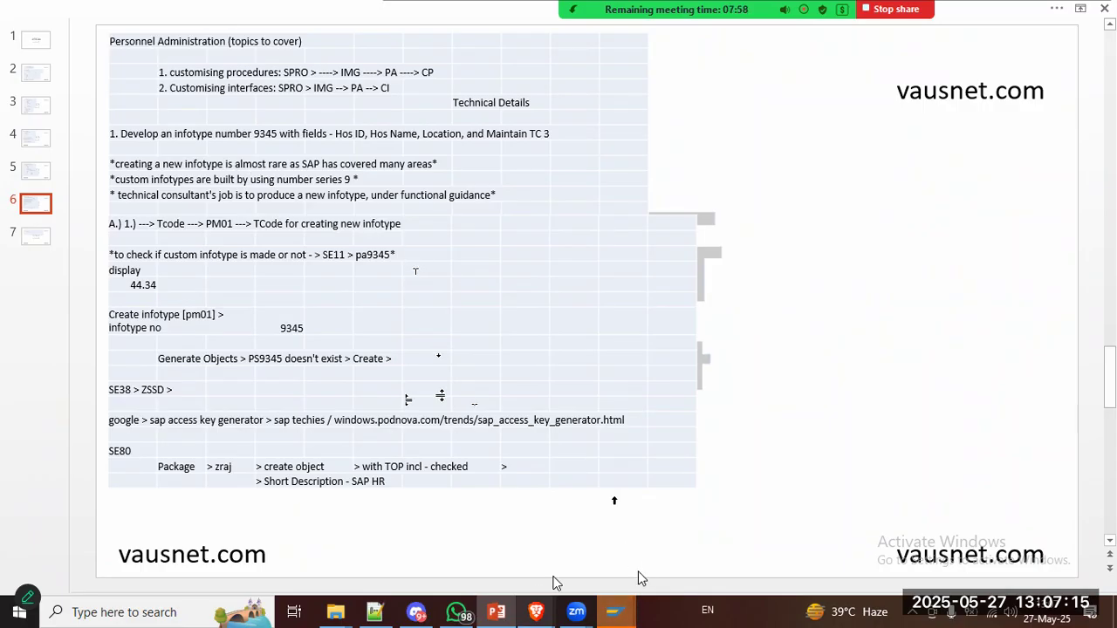
mouse_move(611, 611)
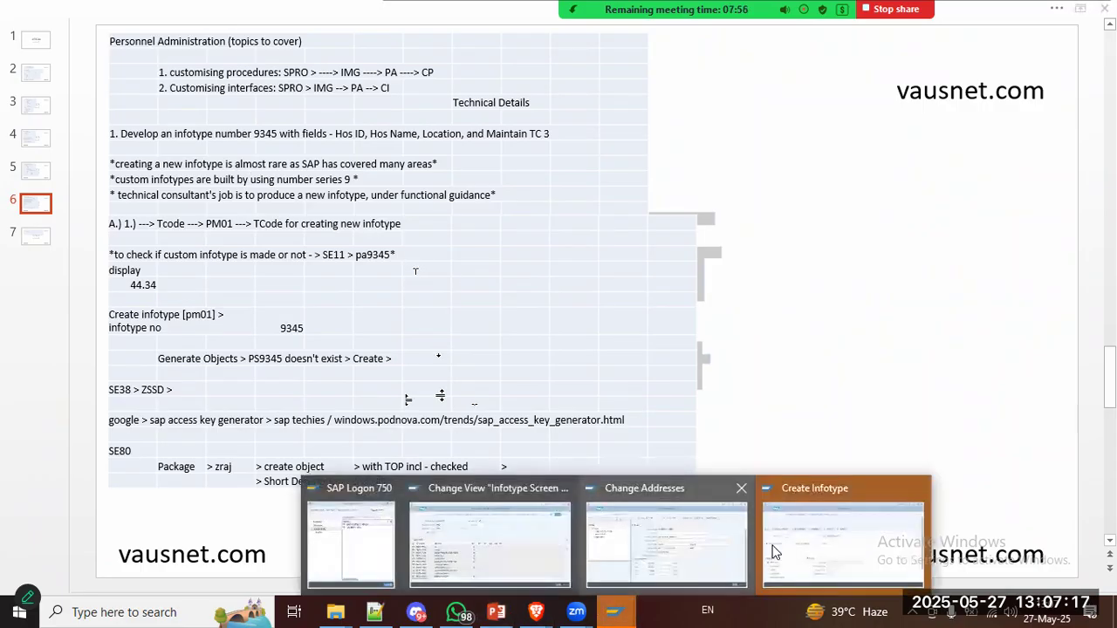
left_click(833, 534)
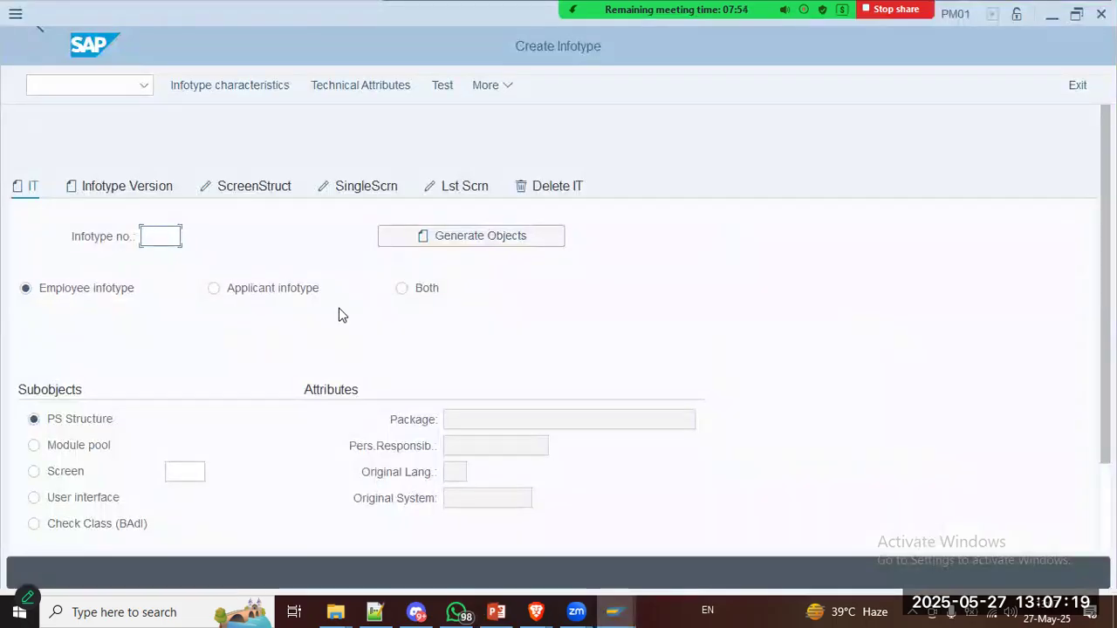
Step: Consult the slide's custom infotype requirements and enter 9345 as the infotype number in Create Infotype
key("alt+Tab")
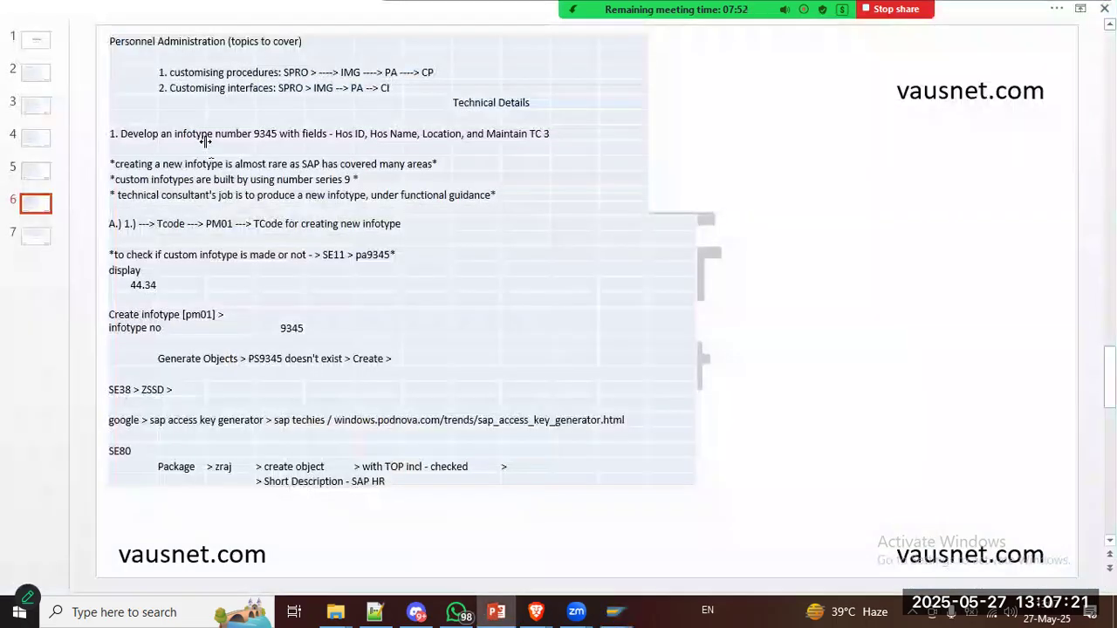
left_click(348, 133)
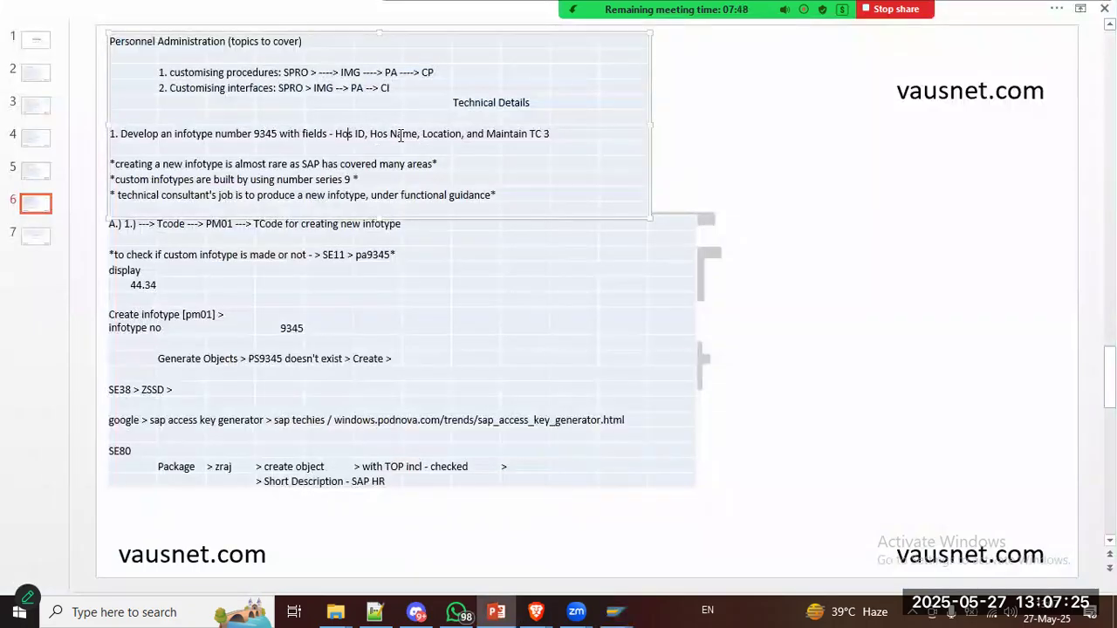
key("alt+Tab")
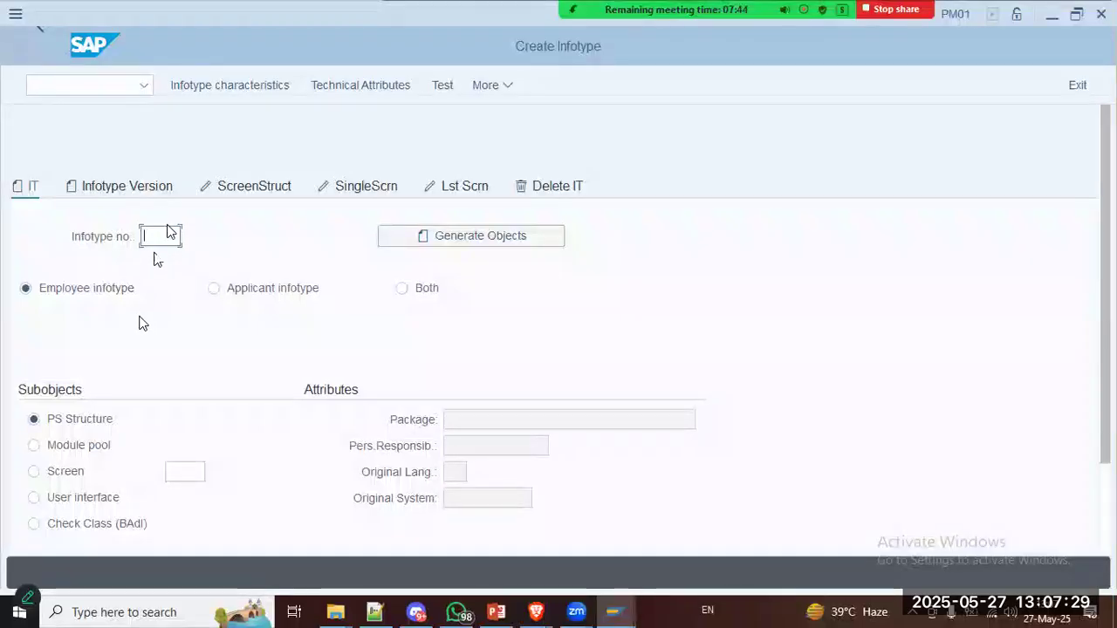
key("alt+Tab")
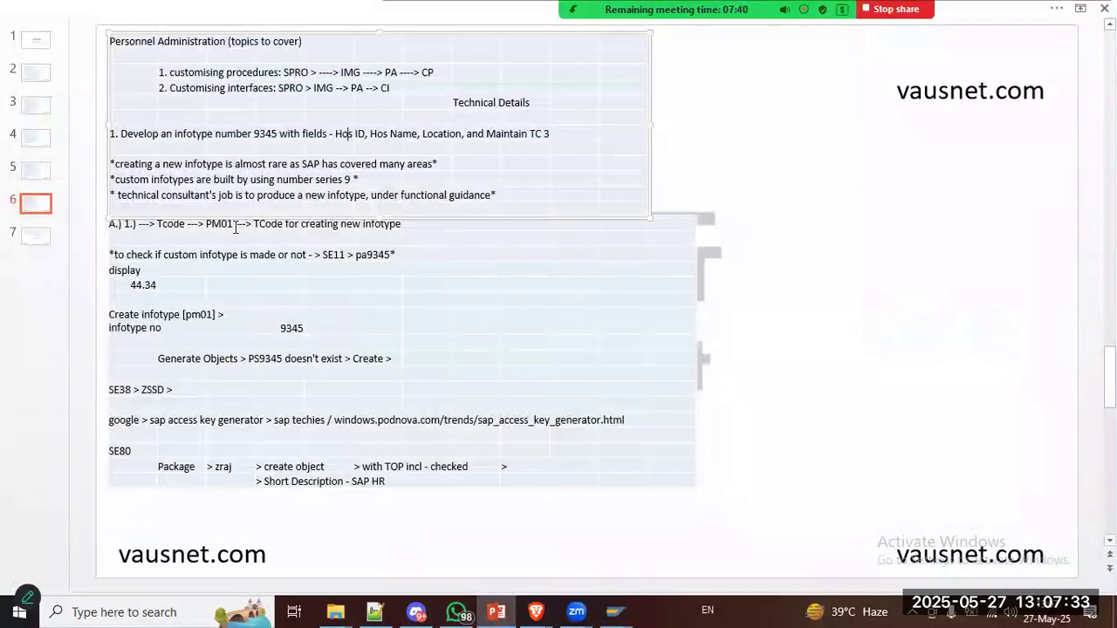
key("alt+Tab")
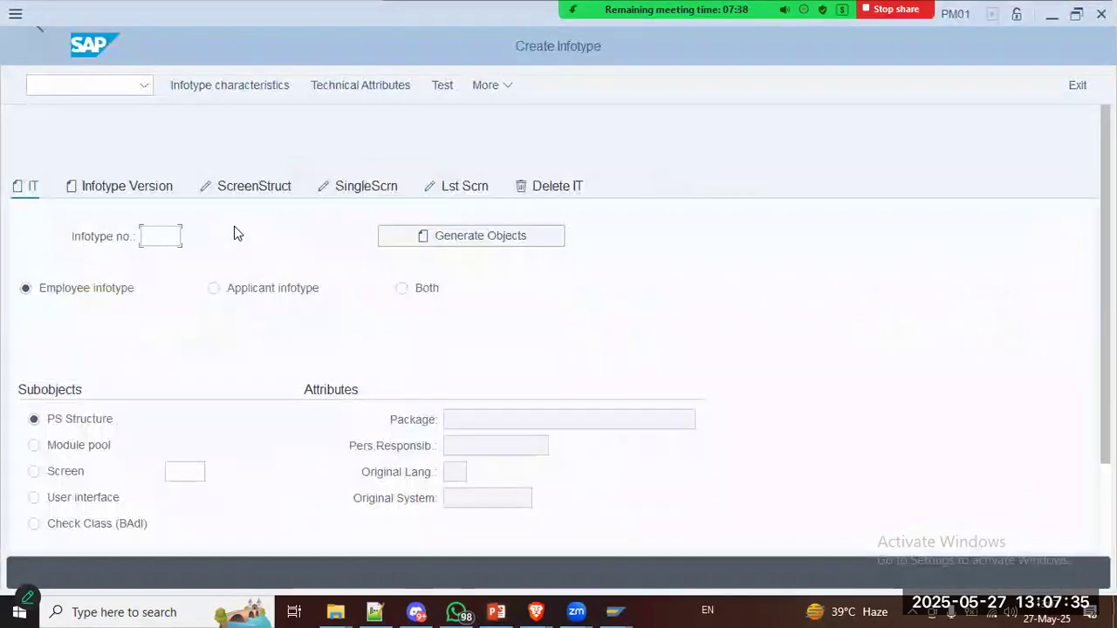
type("9345")
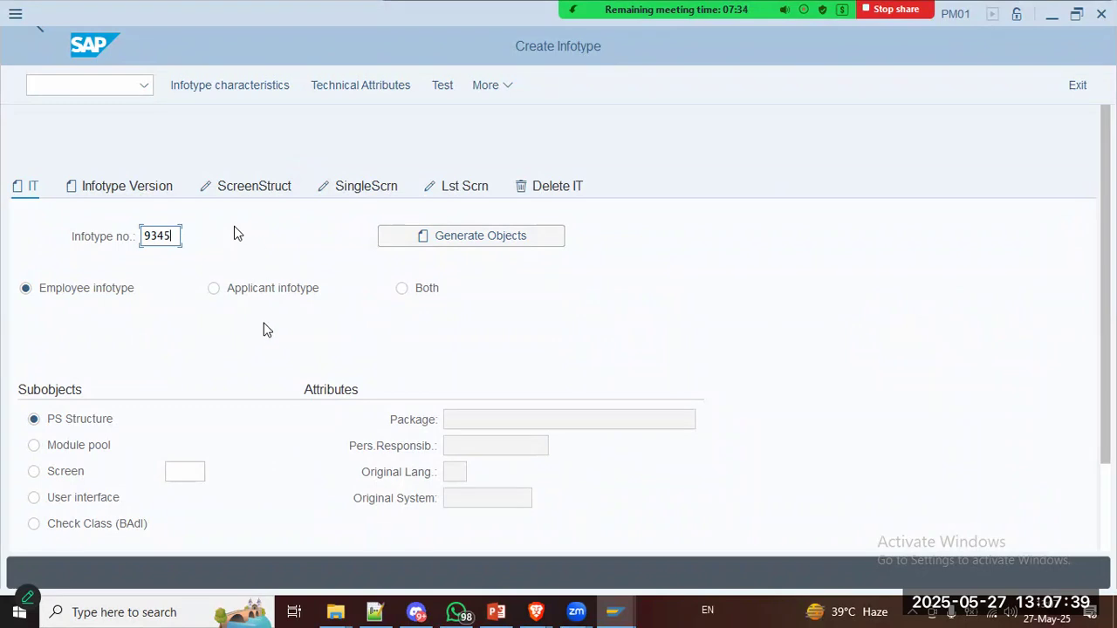
Step: Compare the slide's notes on creating infotype 9345 with the options on the Create Infotype screen
key("alt+Tab")
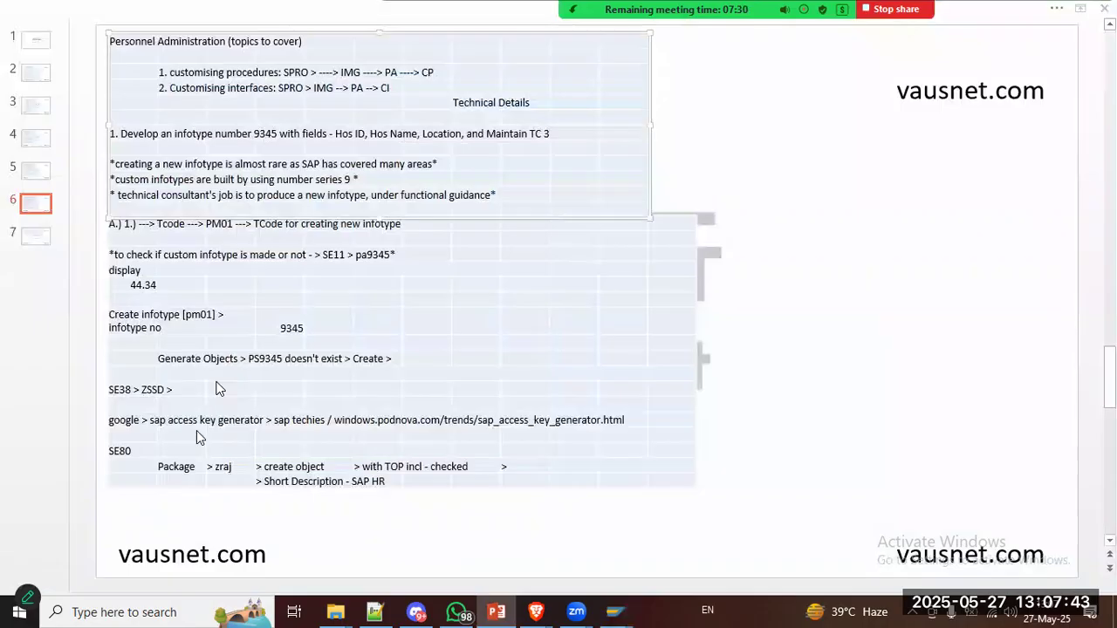
key("alt+Tab")
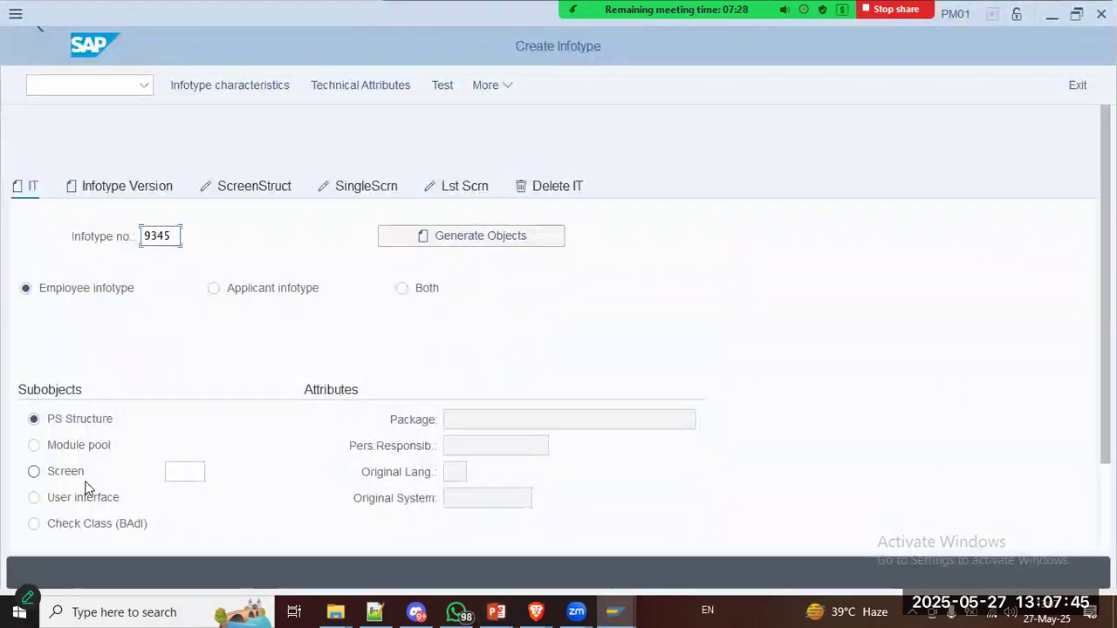
scroll(834, 322, "down", 2)
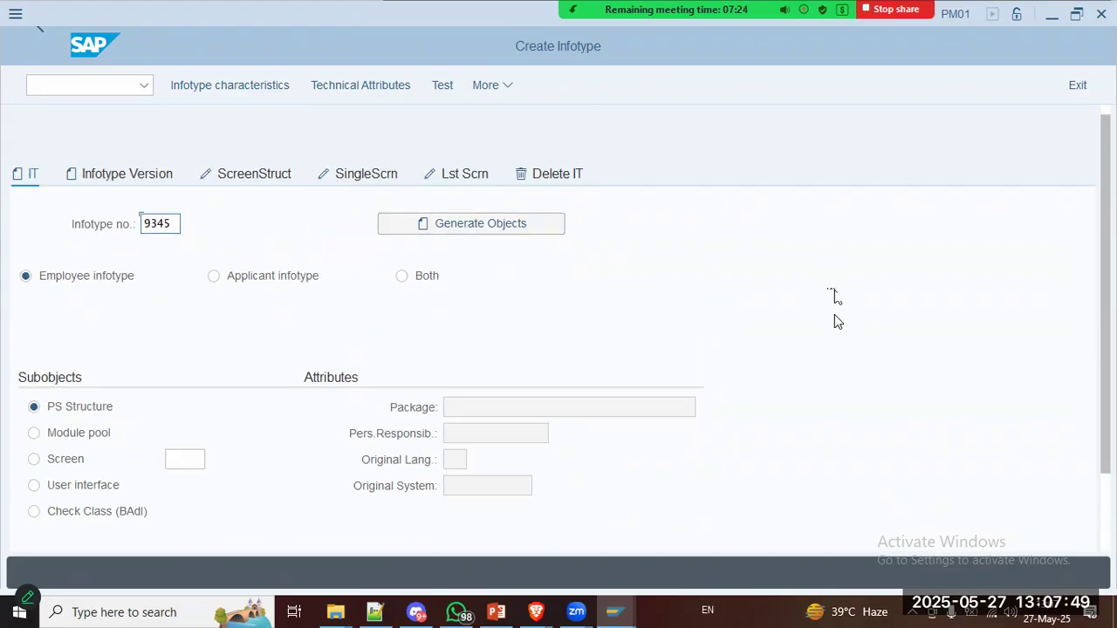
key("alt+Tab")
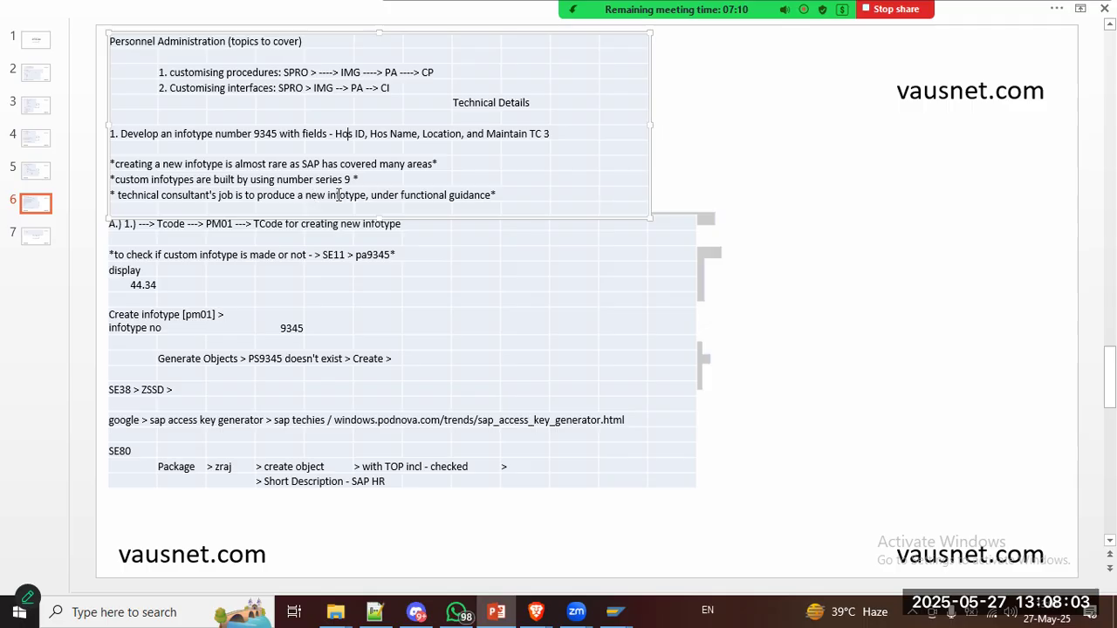
key("alt+Tab")
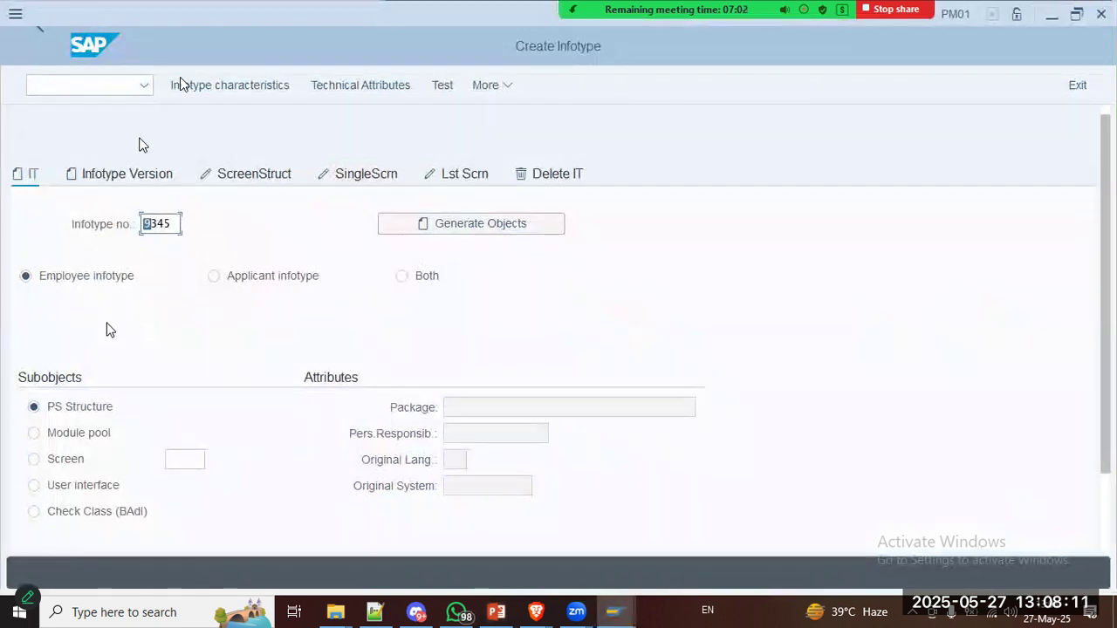
left_click(180, 84)
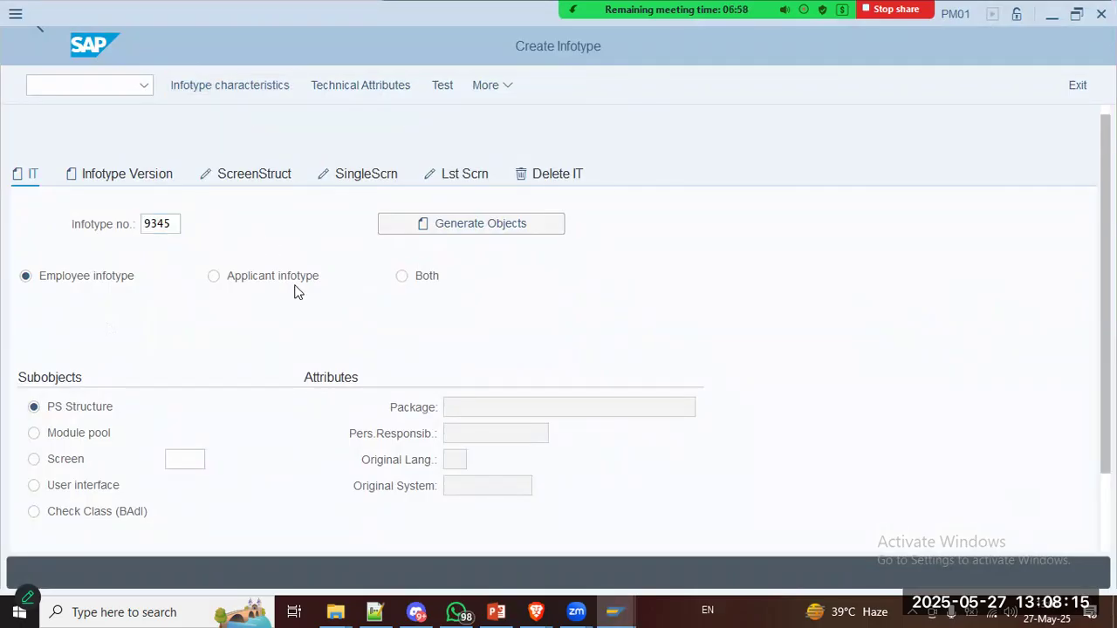
key("alt+Tab")
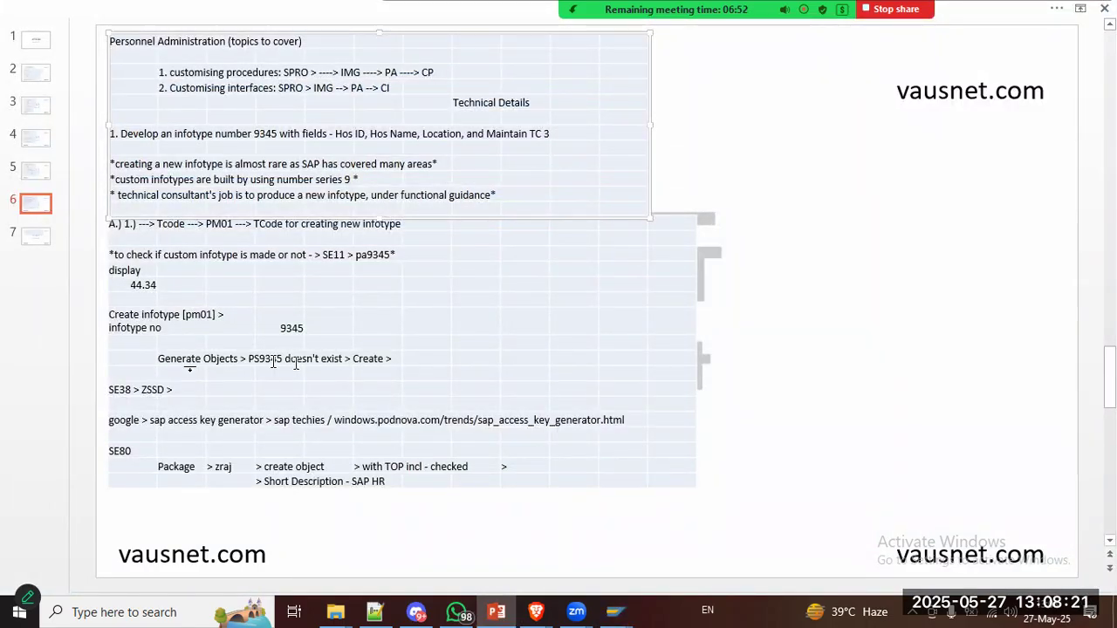
Step: Leave the PA30 Change Addresses screen and return to the PM01 Create Infotype window
key("alt+Tab")
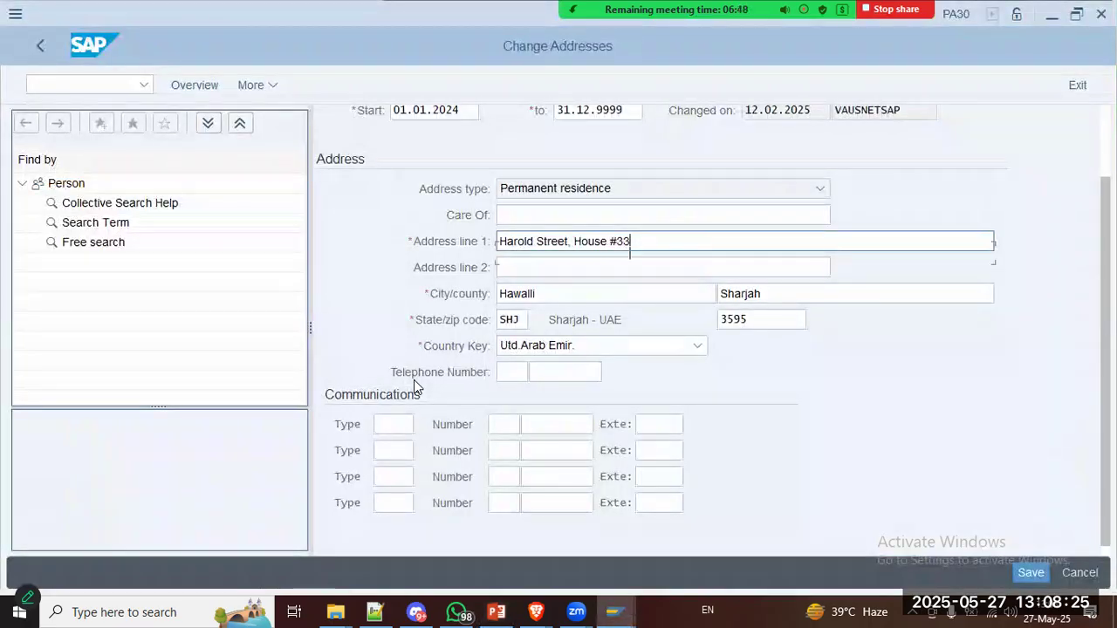
scroll(414, 380, "up", 3)
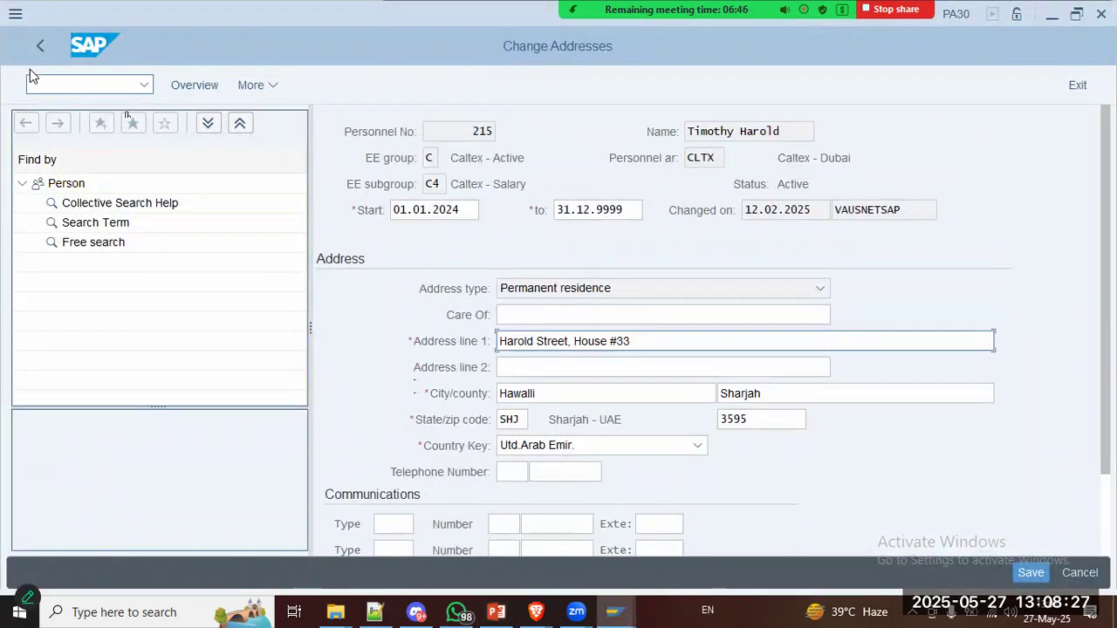
left_click(40, 46)
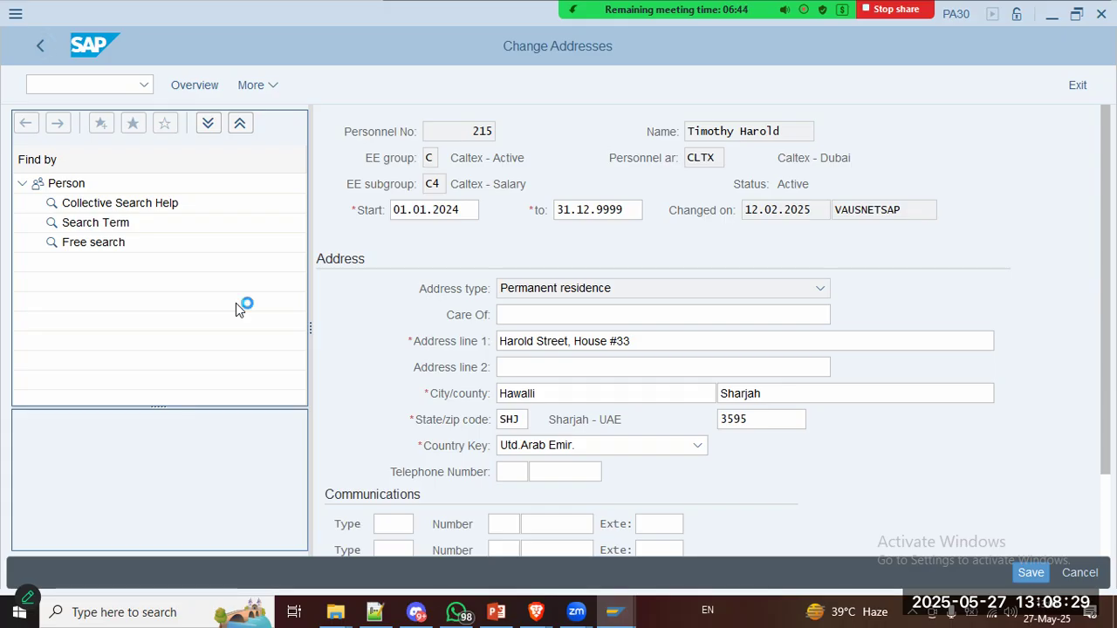
key("alt+Tab")
key("alt+Tab")
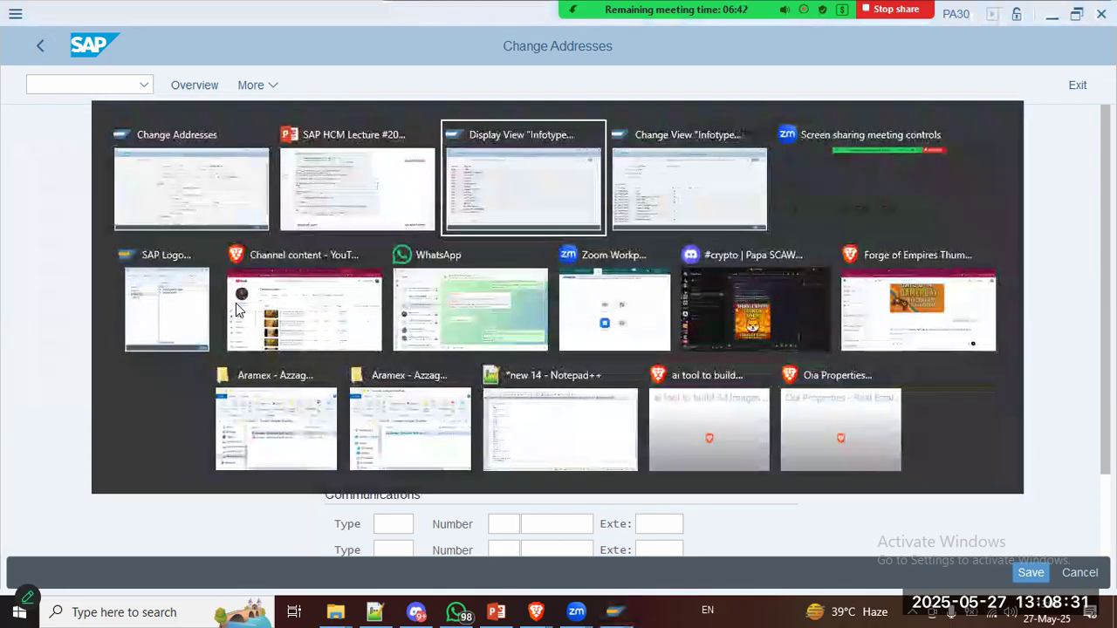
left_click(177, 200)
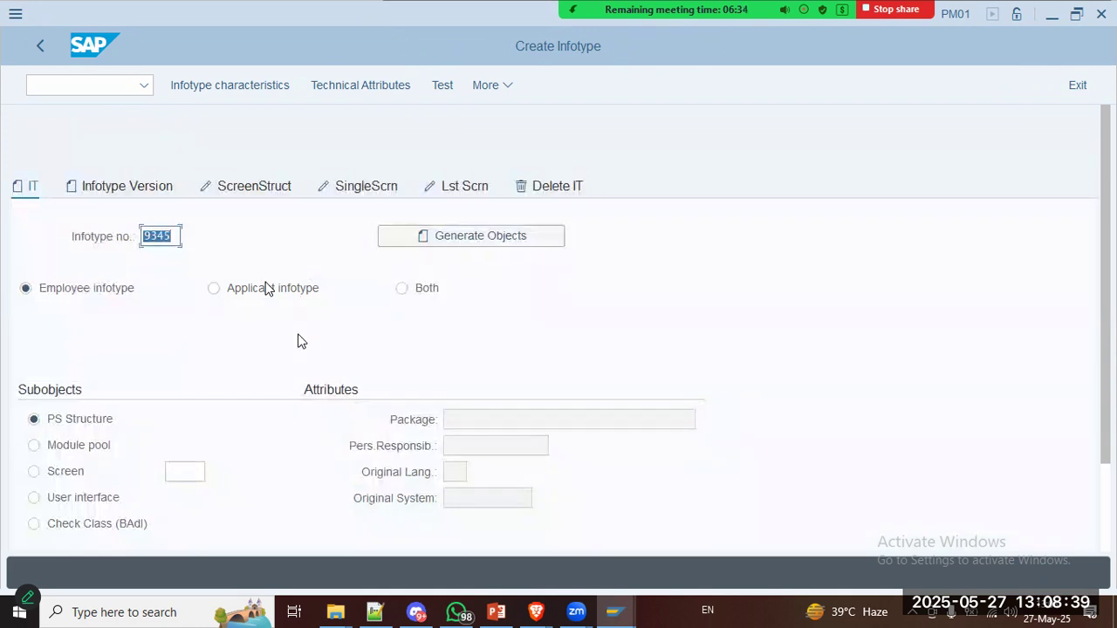
Step: Look over the Infotype Version options for infotype 9345, and try to generate its screen structure objects
scroll(301, 341, "down", 2)
left_click(130, 114)
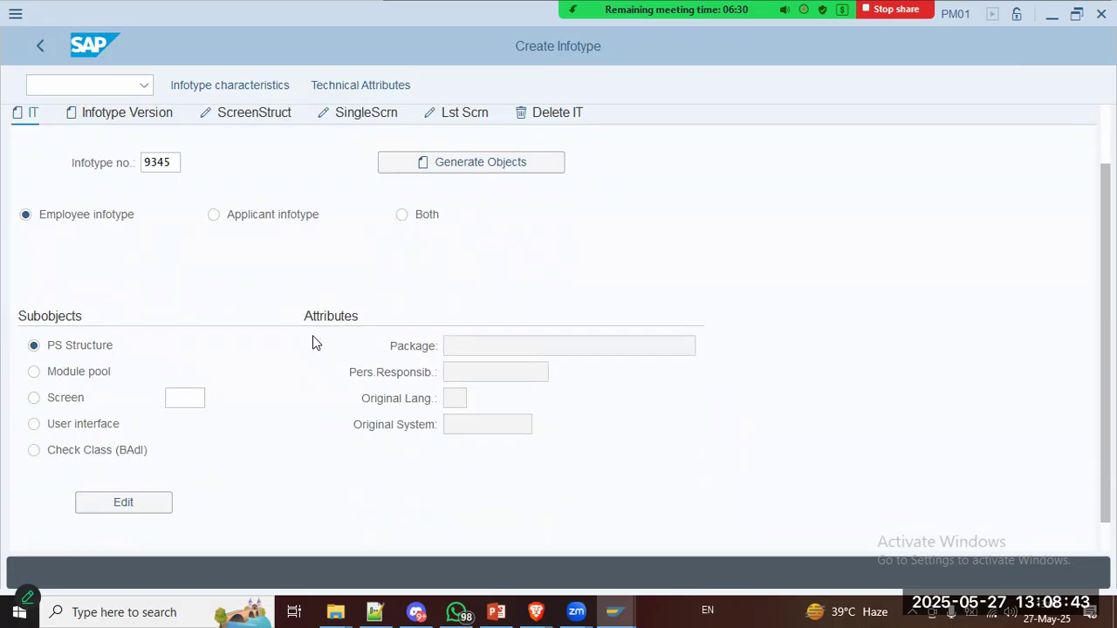
left_click(155, 263)
scroll(219, 309, "down", 2)
scroll(219, 309, "up", 2)
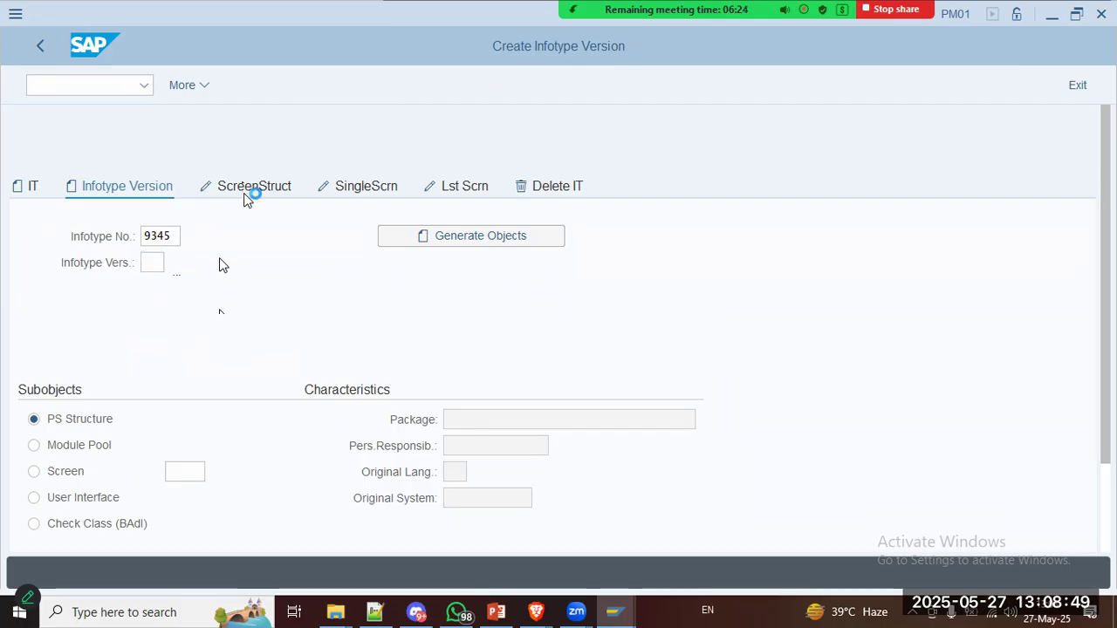
left_click(441, 240)
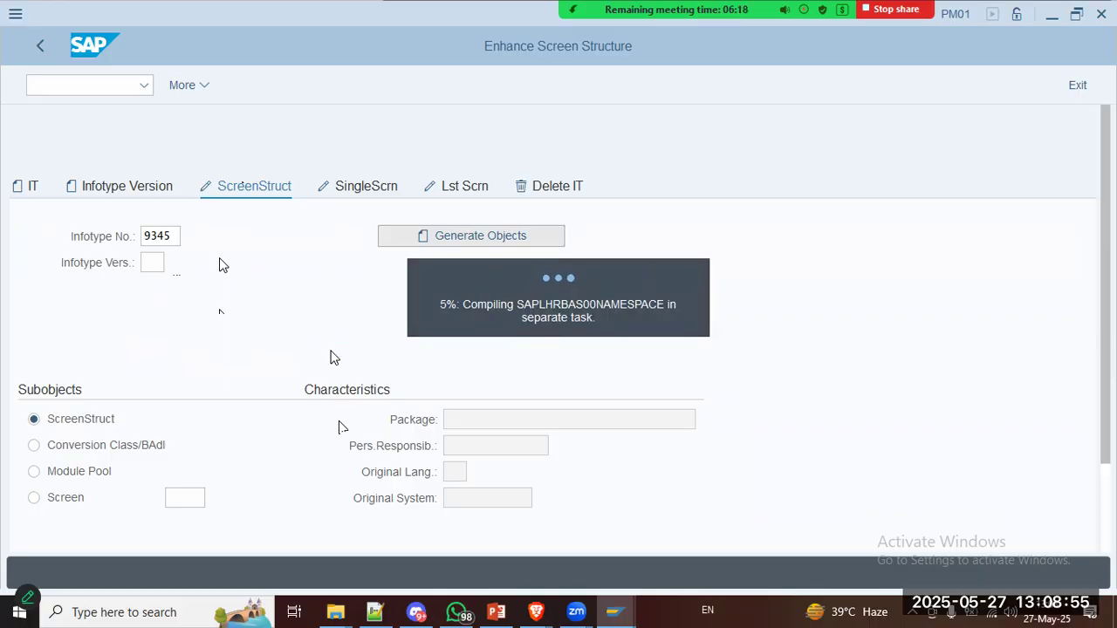
Step: Review the slide's steps for checking and creating infotype 9345 against the Enhance Screen Structure screen
key("alt+Tab")
key("alt+Tab")
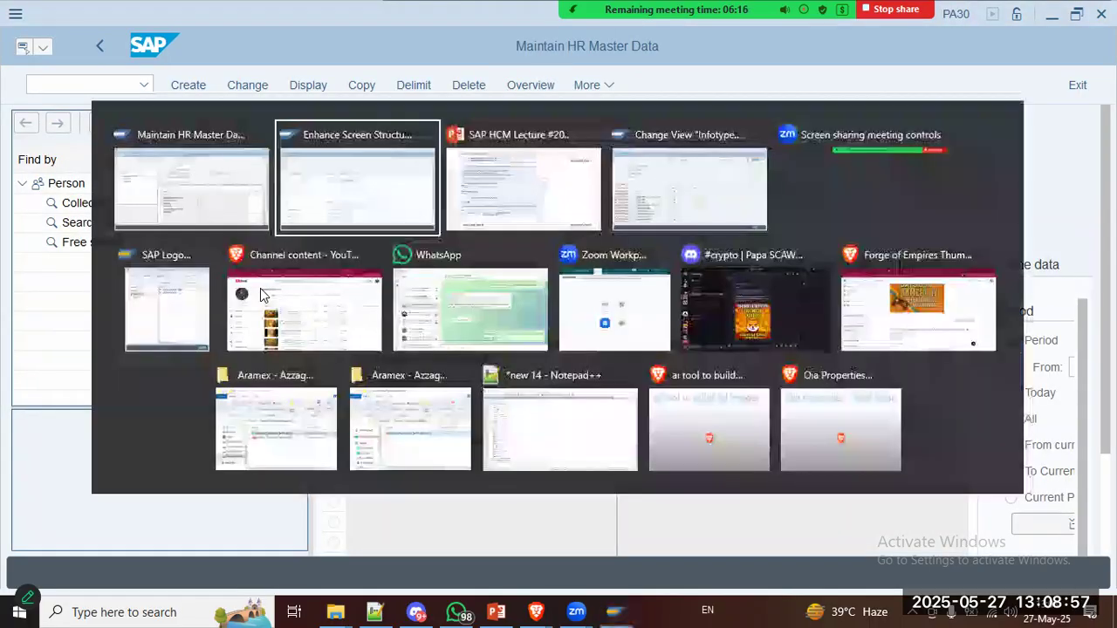
key("alt+Tab")
key("alt+Tab")
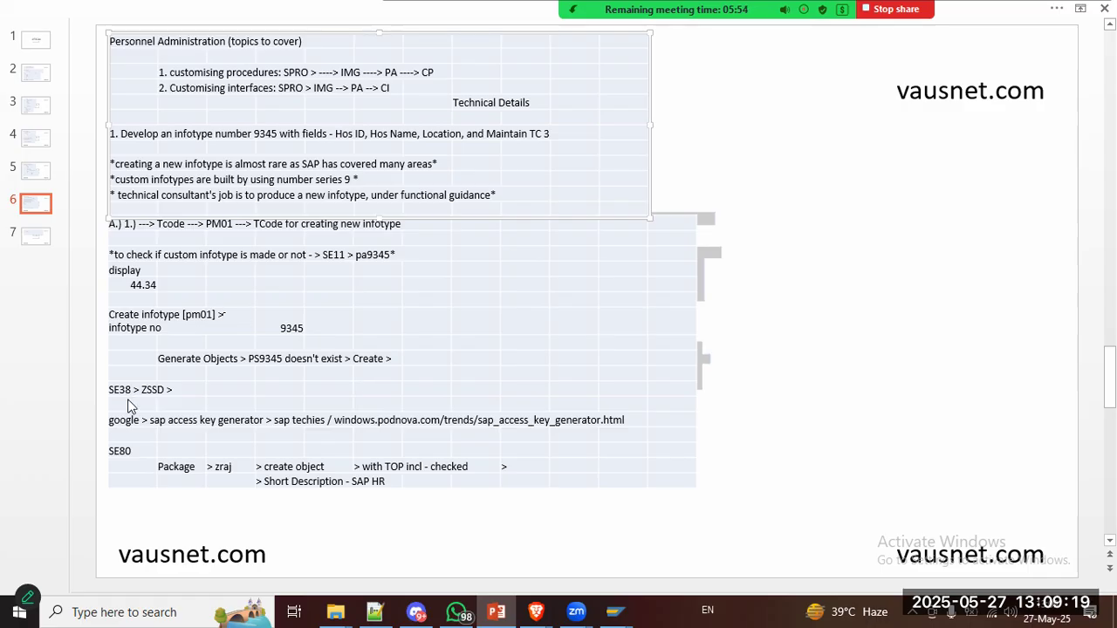
key("alt+Tab")
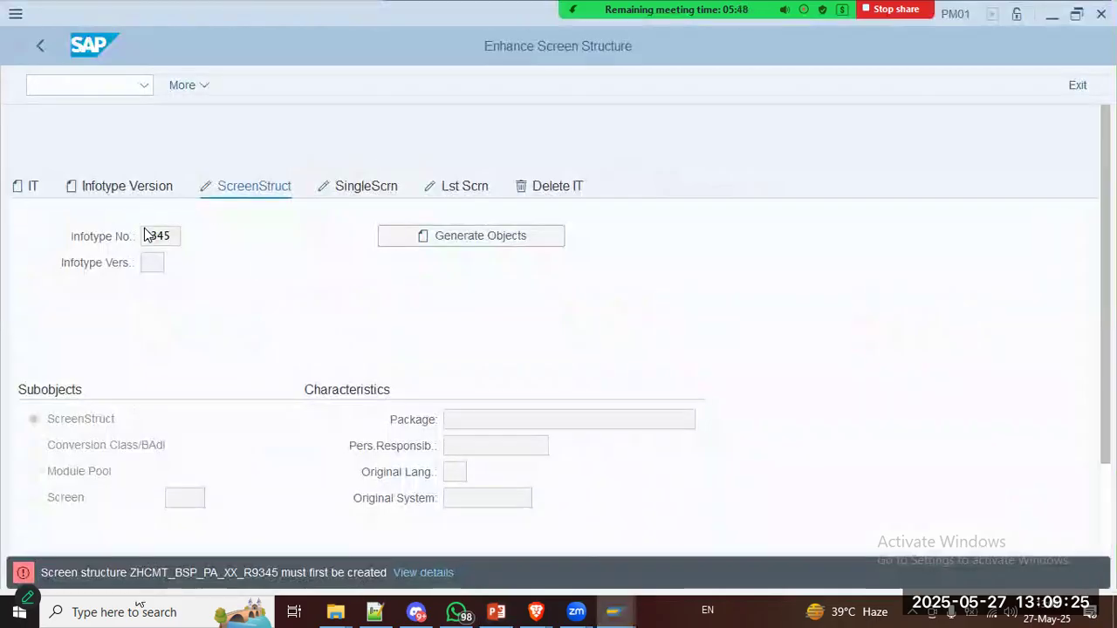
key("alt+Tab")
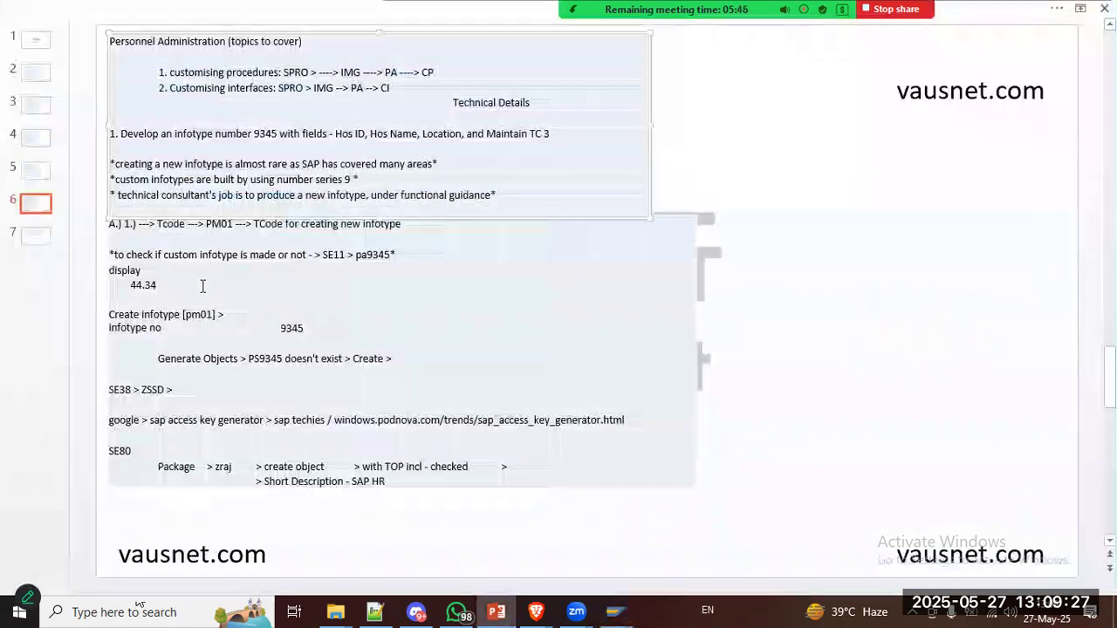
Step: Replace the PM01 transaction with SE11 in the same session, and consult the slide for the table to check
key("alt+Tab")
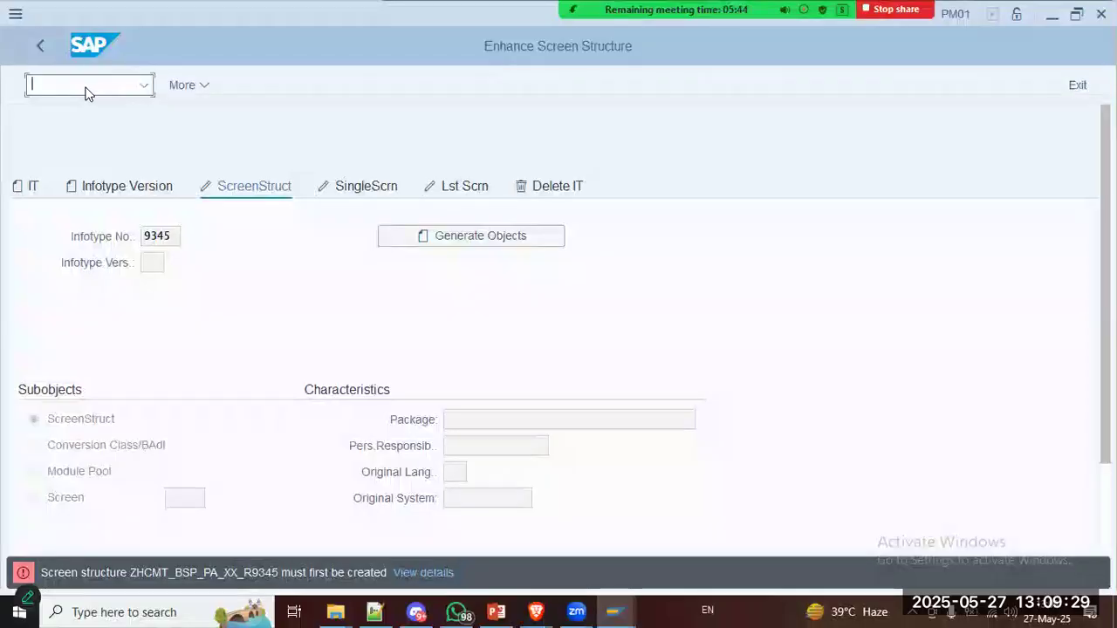
left_click(86, 88)
type("/n se11")
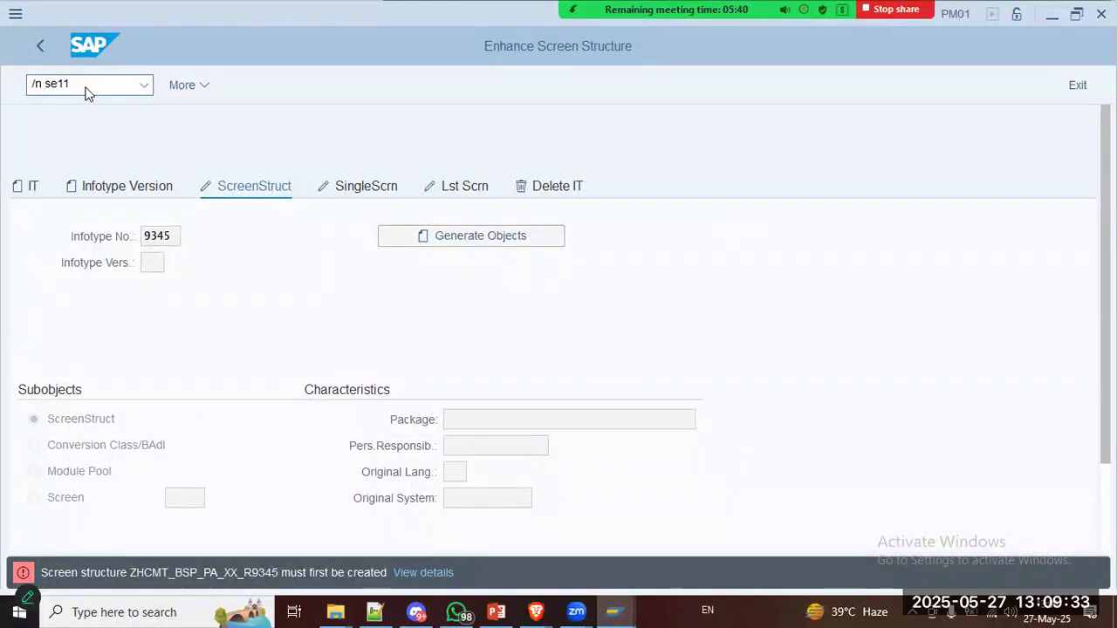
key("alt+Tab")
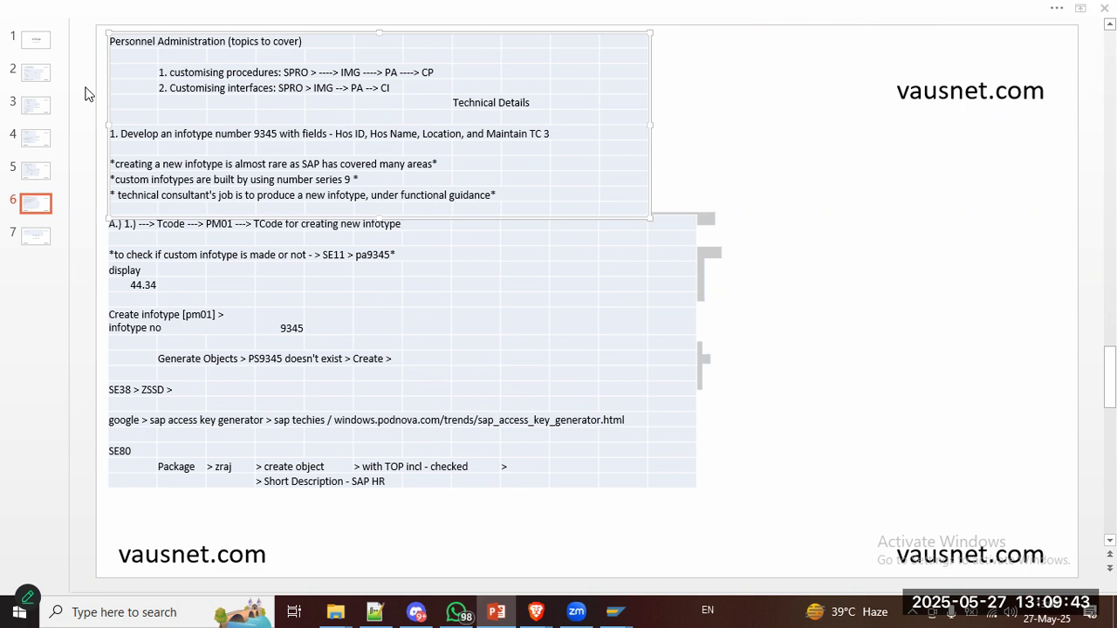
key("alt+Tab")
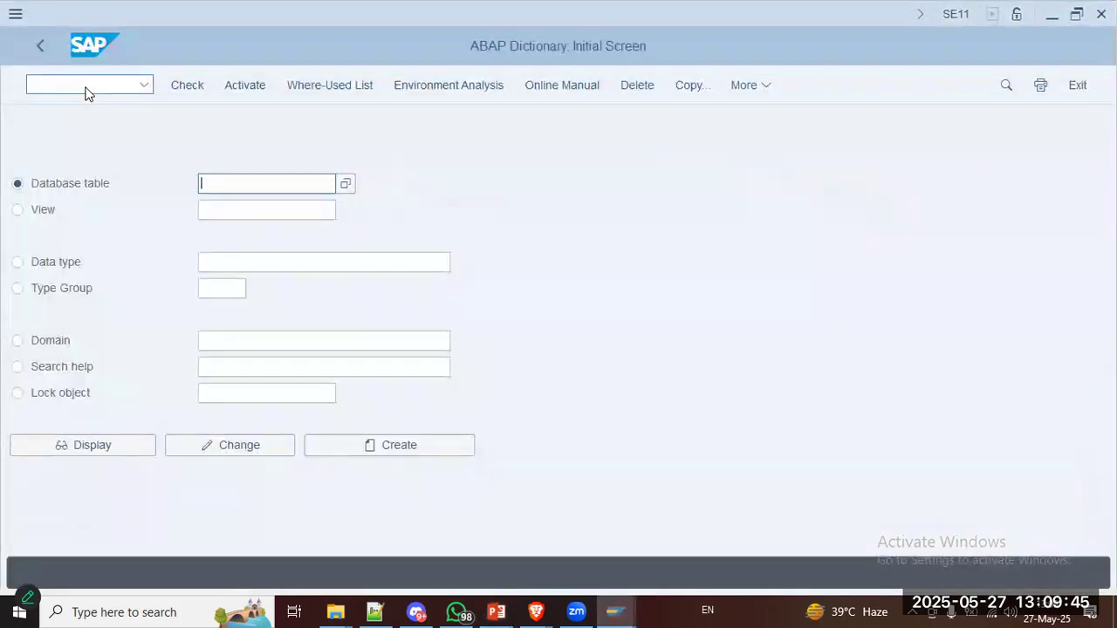
key("alt+Tab")
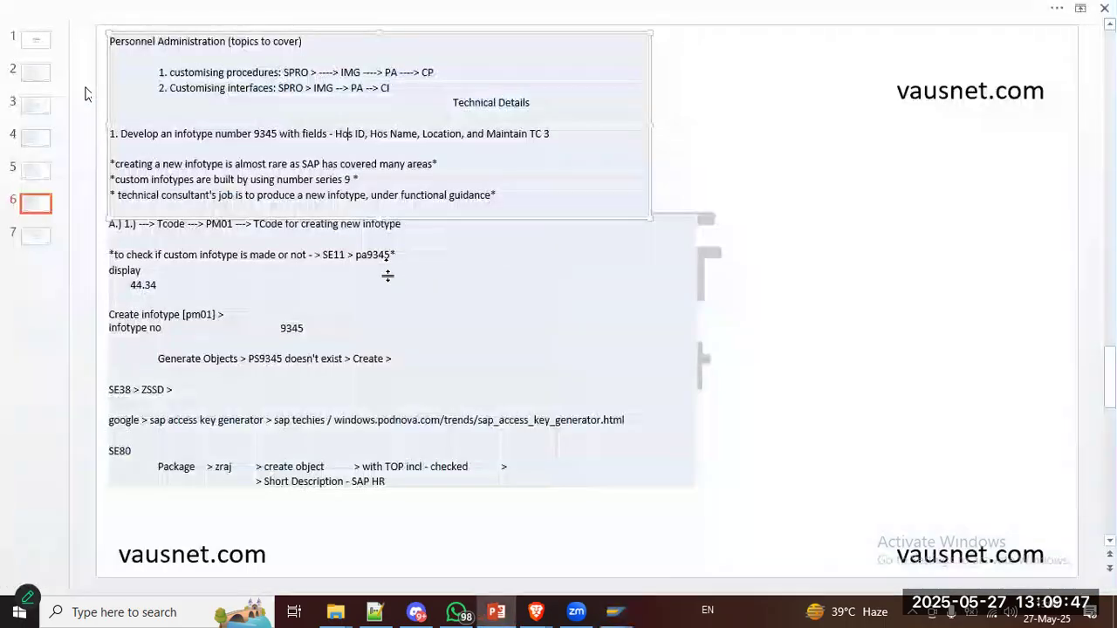
Step: Check the slide for the table name, and try to display database table PA9345 in the ABAP Dictionary
key("alt+Tab")
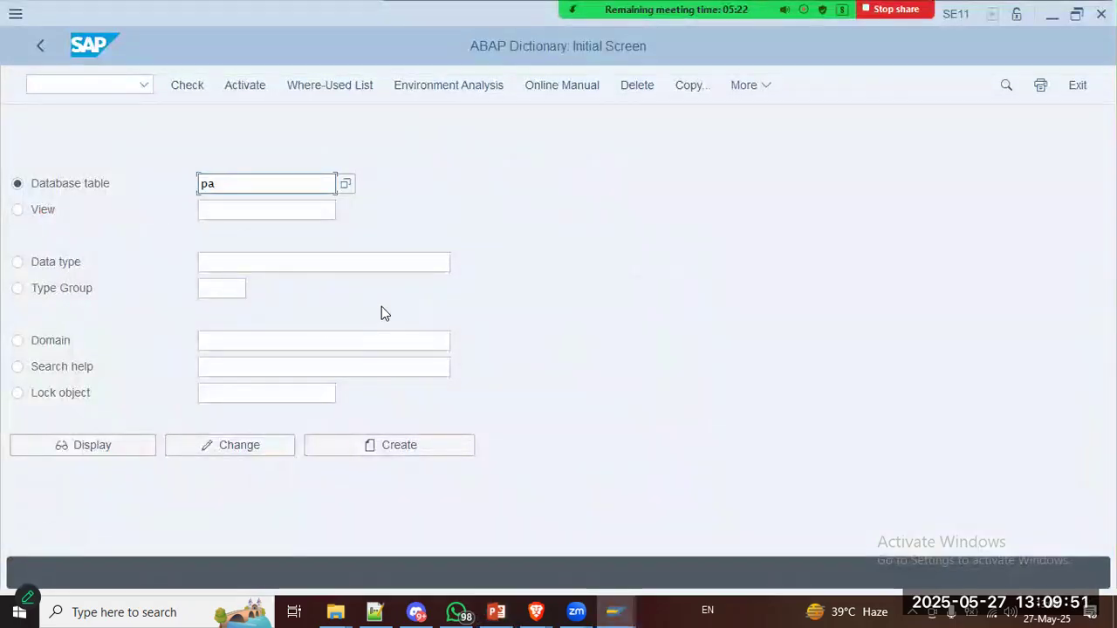
key("alt+Tab")
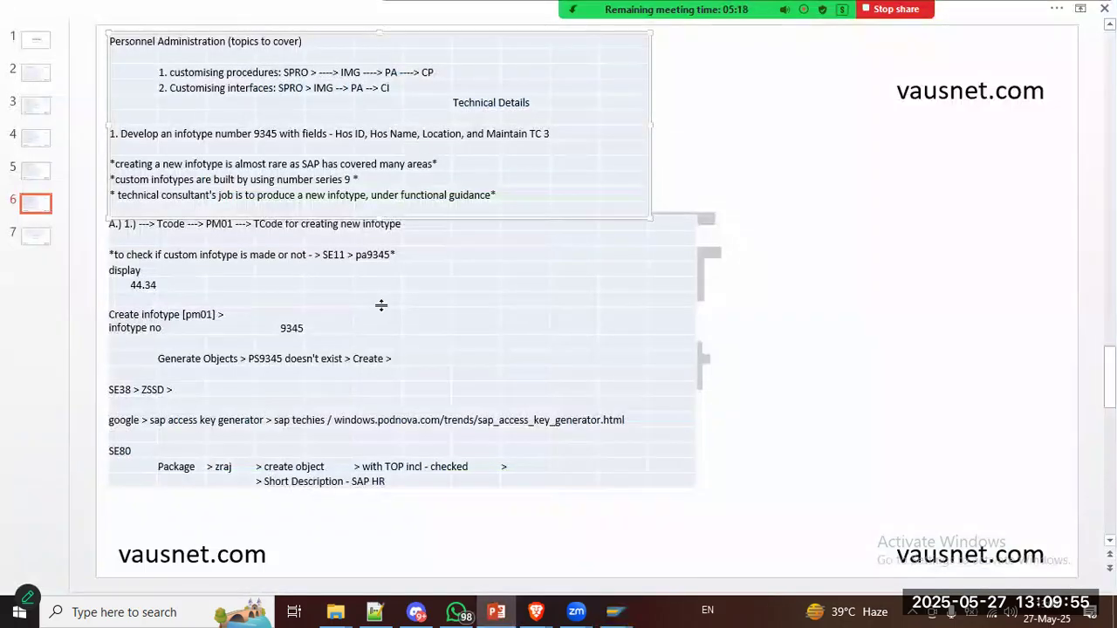
key("alt+Tab")
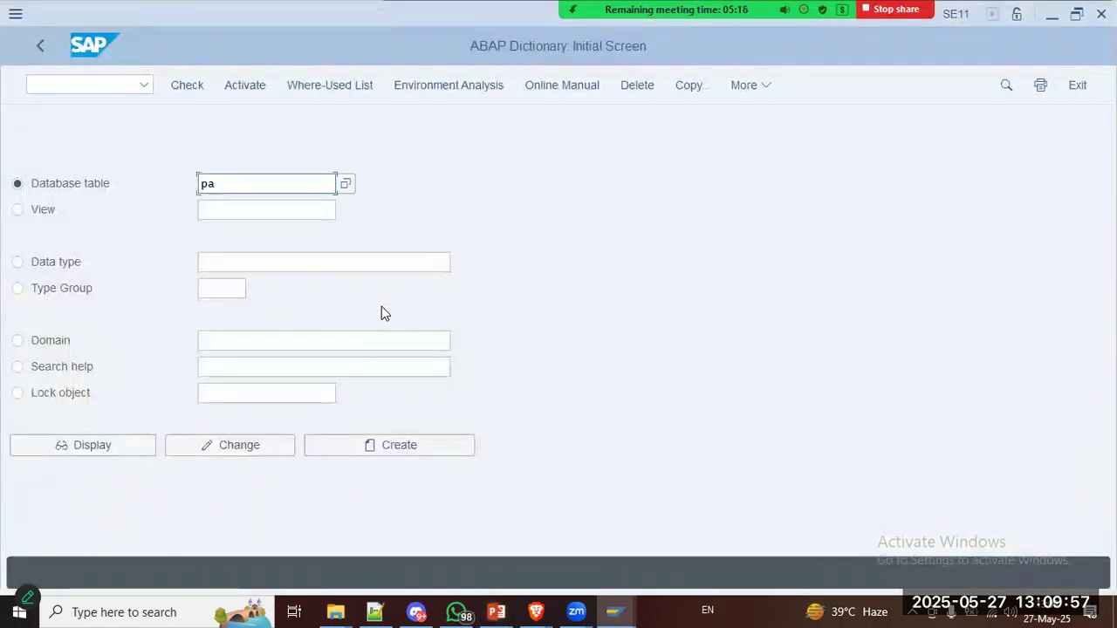
type("9345")
key("Return")
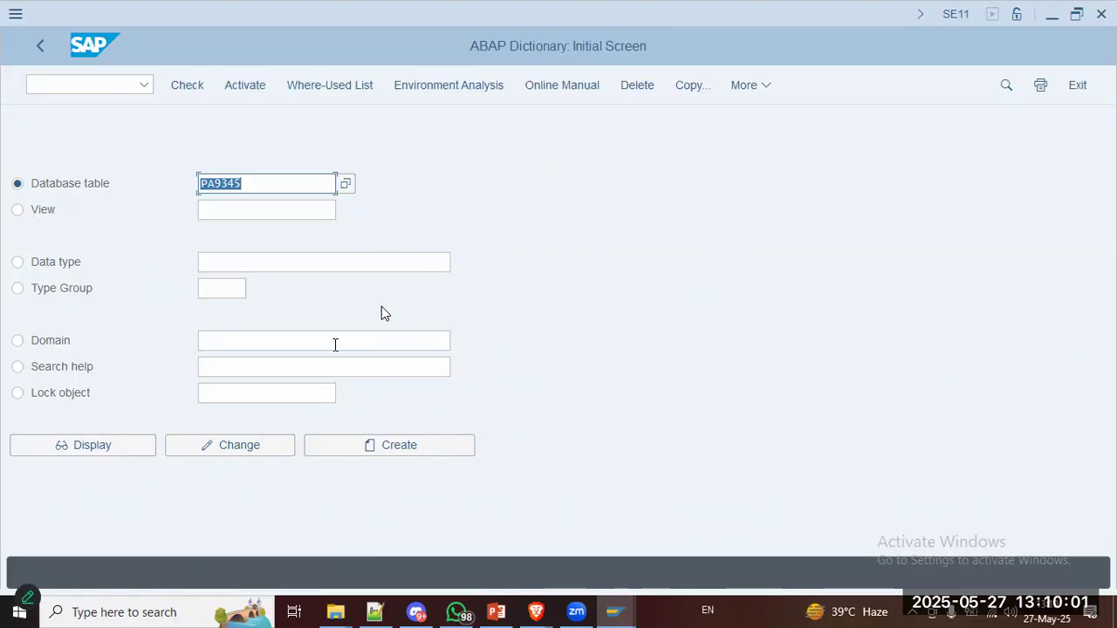
left_click(121, 450)
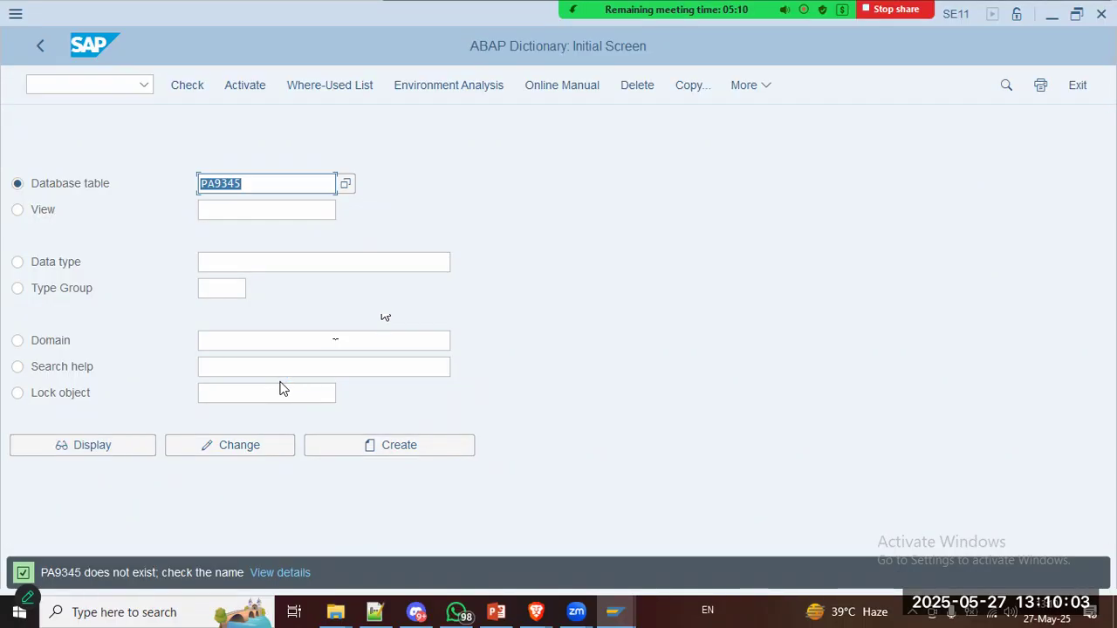
Step: Change the database table name to PS9345, try to display it, and consult the slide's creation steps
left_click(208, 186)
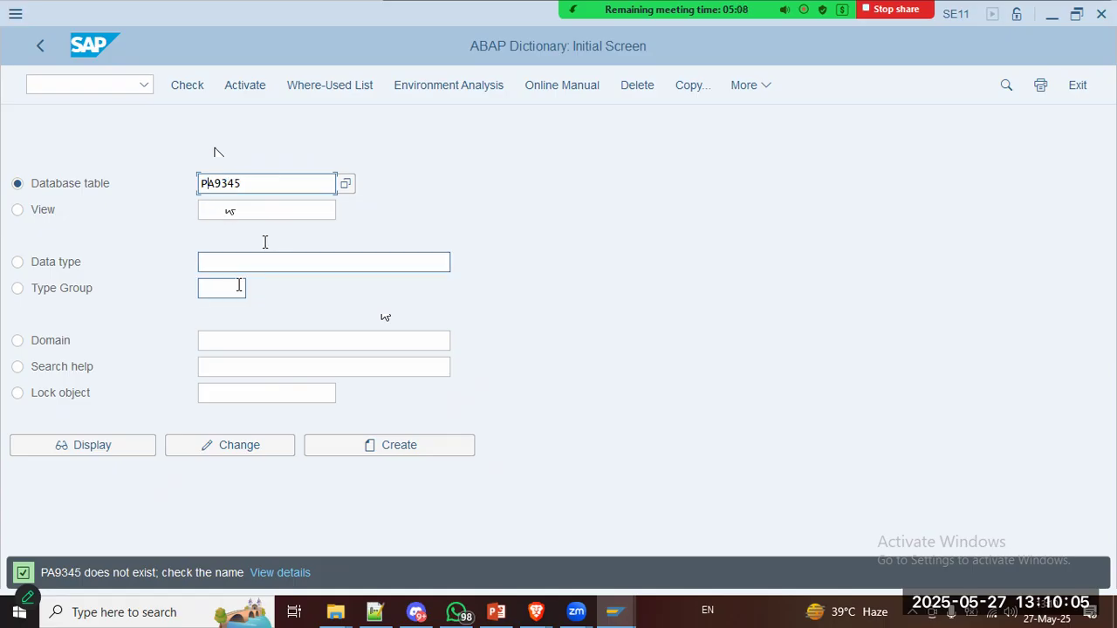
left_click(104, 447)
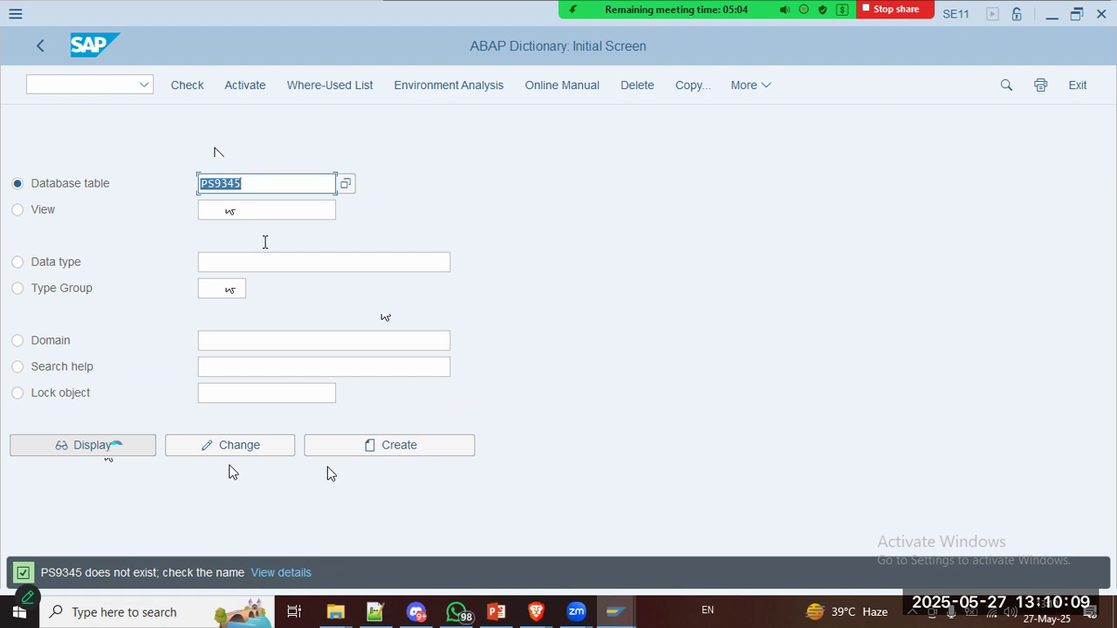
key("alt+Tab")
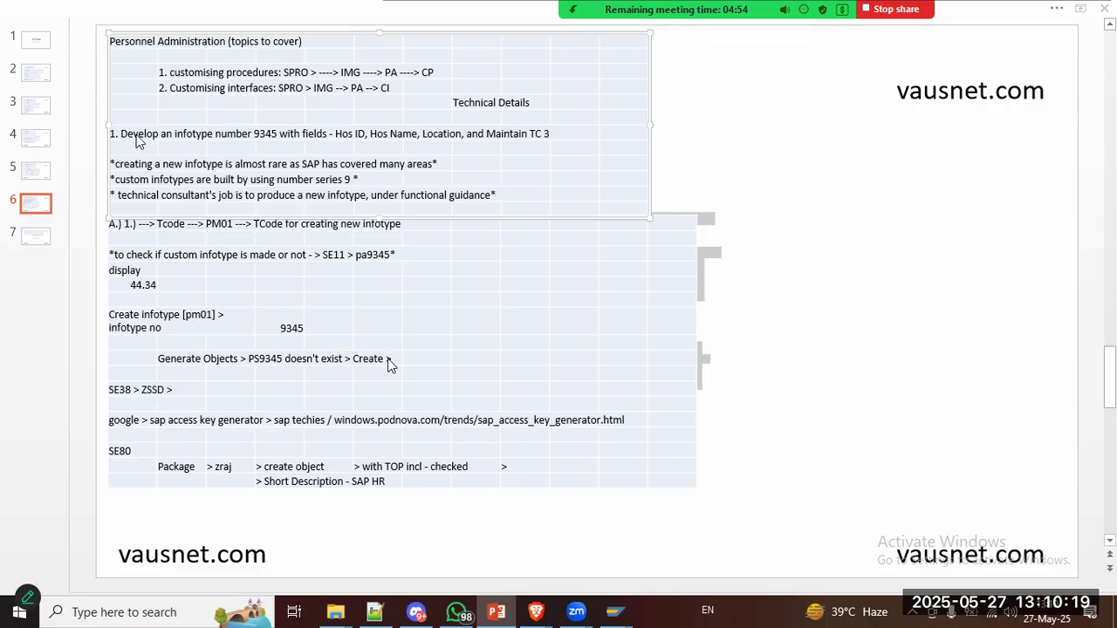
Step: Return to SAP and replace the SE11 transaction with PM01 in the same session
key("alt+Tab")
left_click(106, 83)
type("/n m")
key("BackSpace")
type("pm01")
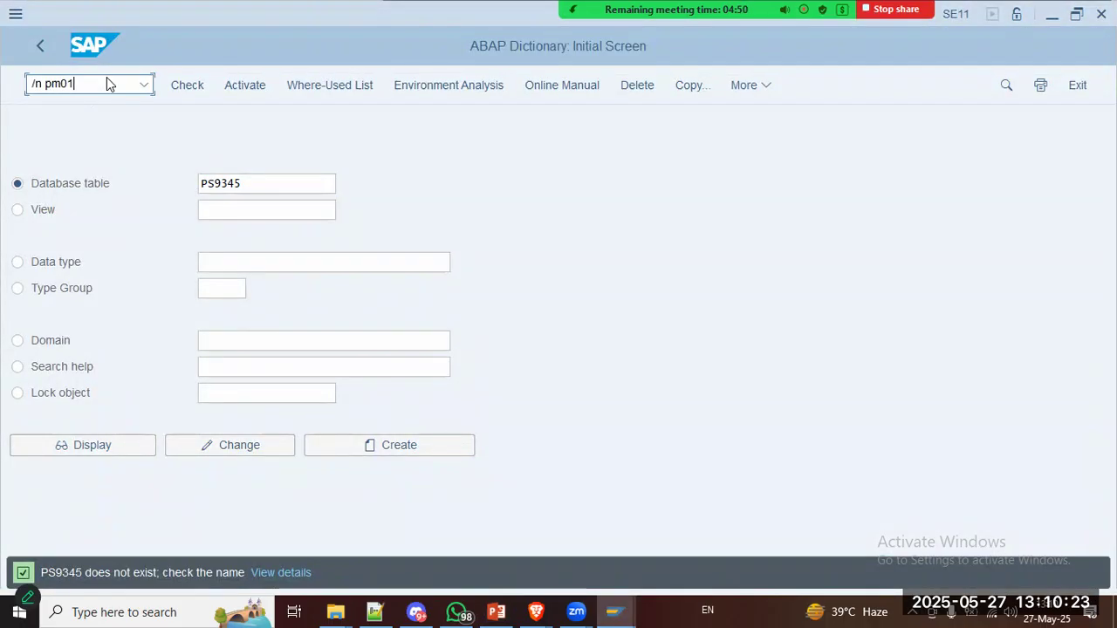
key("Return")
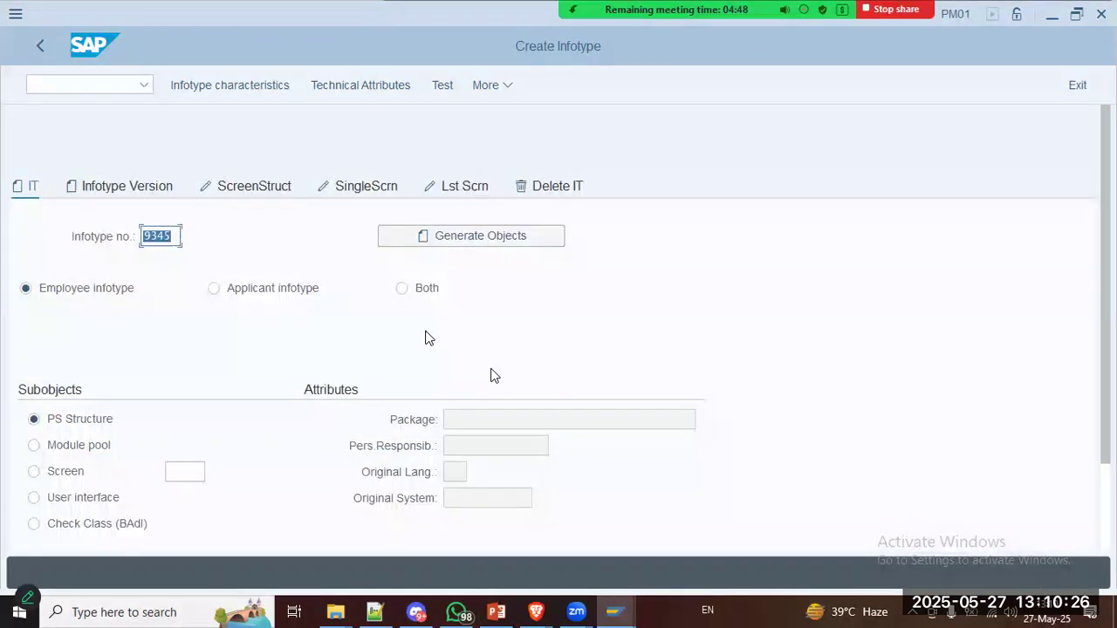
Step: Generate the PS structure objects for employee infotype 9345 and create dictionary object PS9345, consulting the slide
left_click(467, 239)
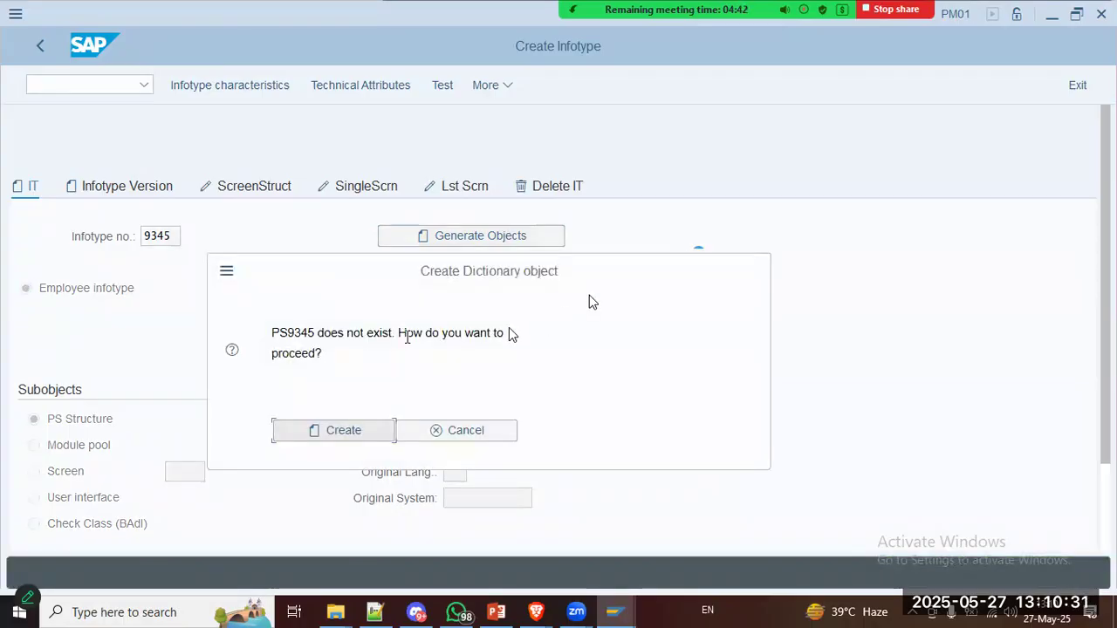
left_click_drag(284, 332, 520, 332)
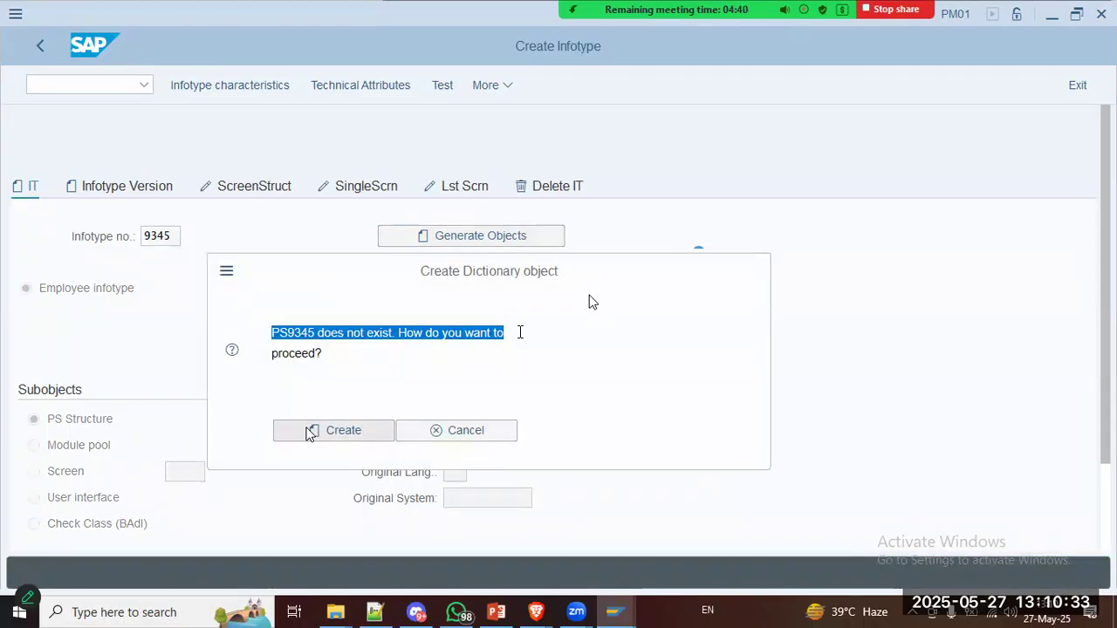
key("alt+Tab")
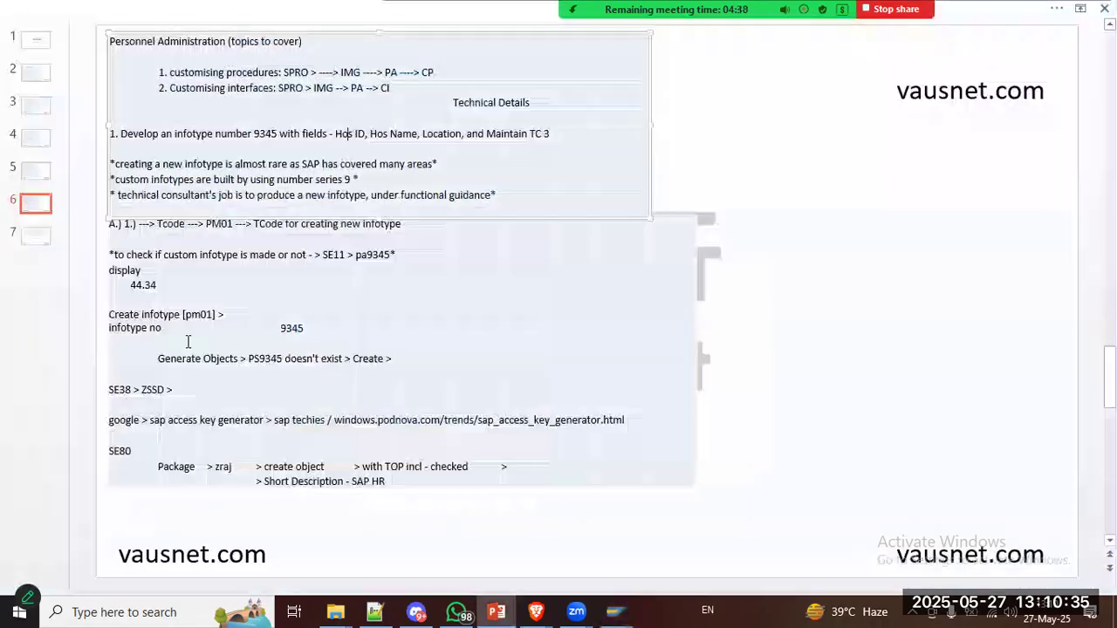
left_click(249, 358)
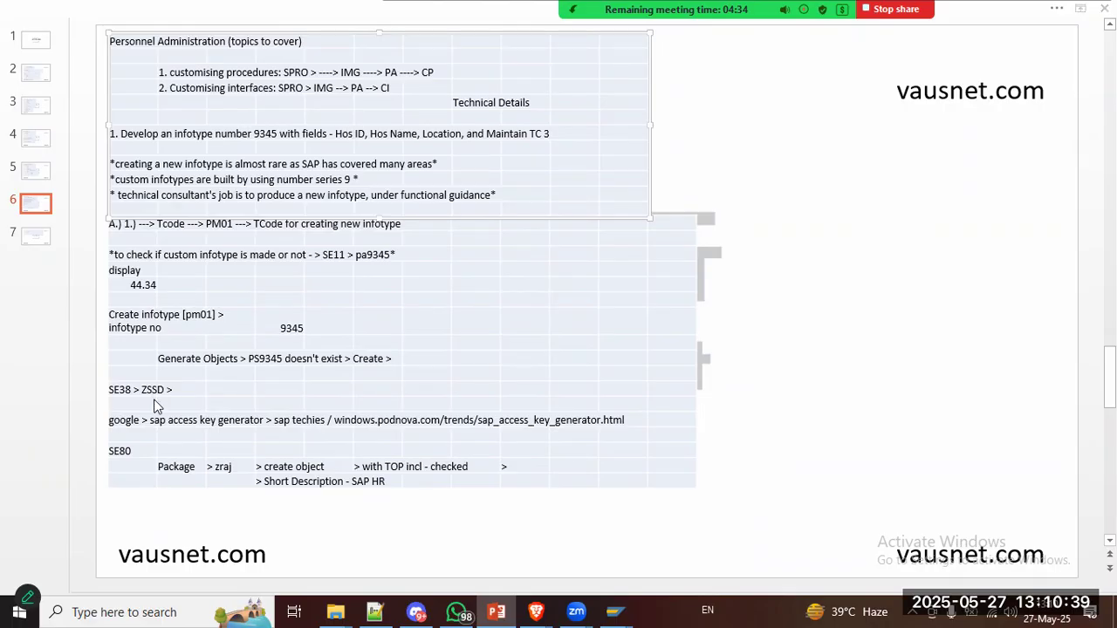
key("alt+Tab")
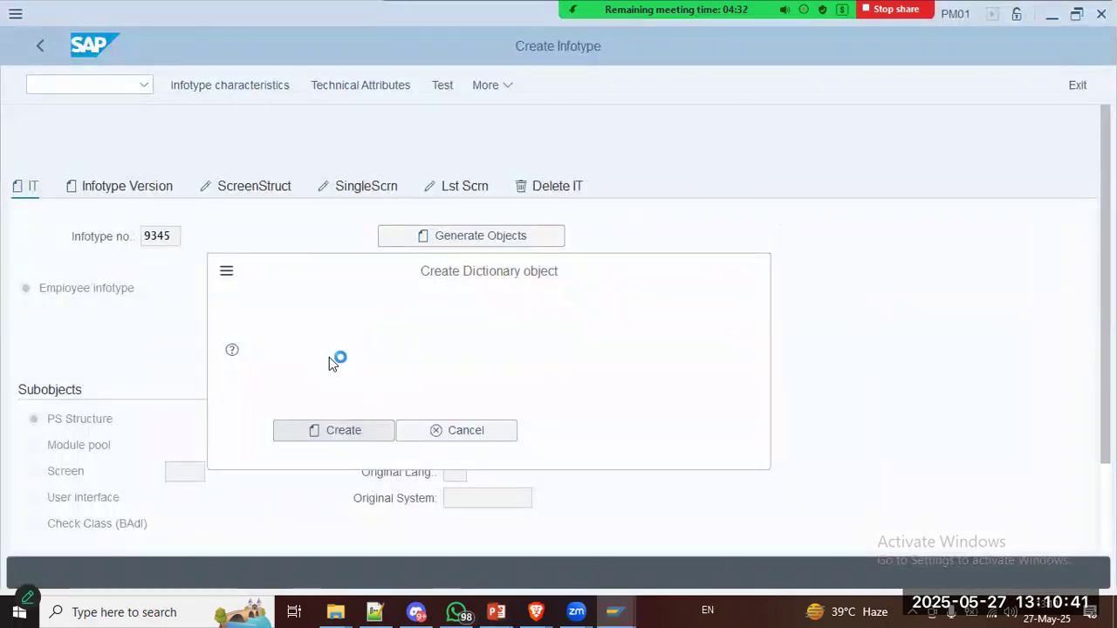
Step: Switch to the presentation and review slides 7 and 6 for the structure, field and time constraint steps
key("alt+Tab")
left_click(36, 237)
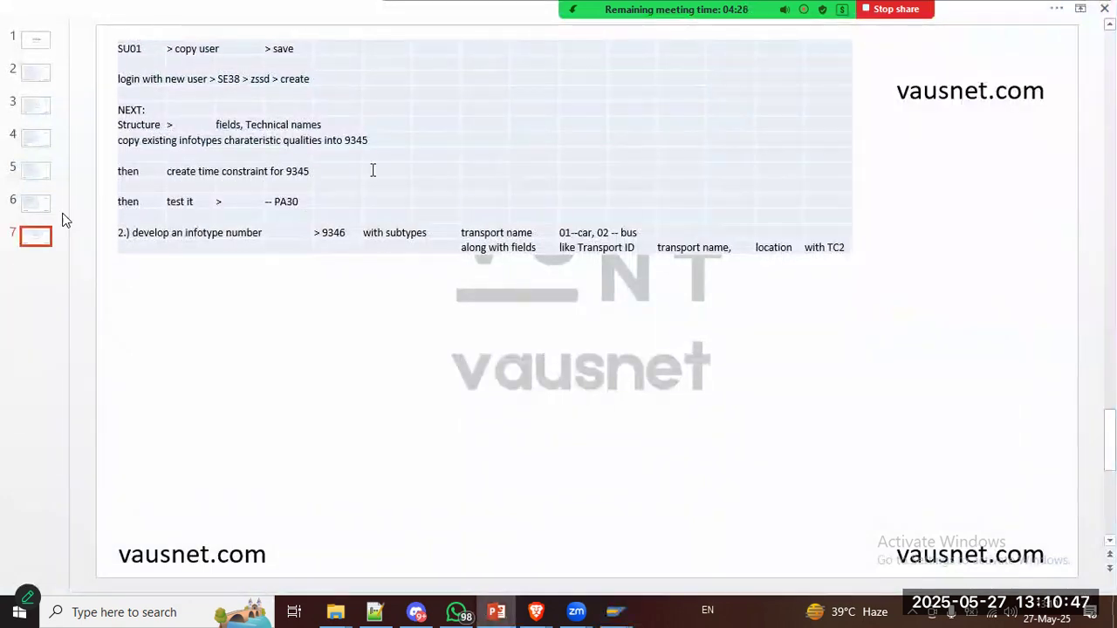
left_click(36, 206)
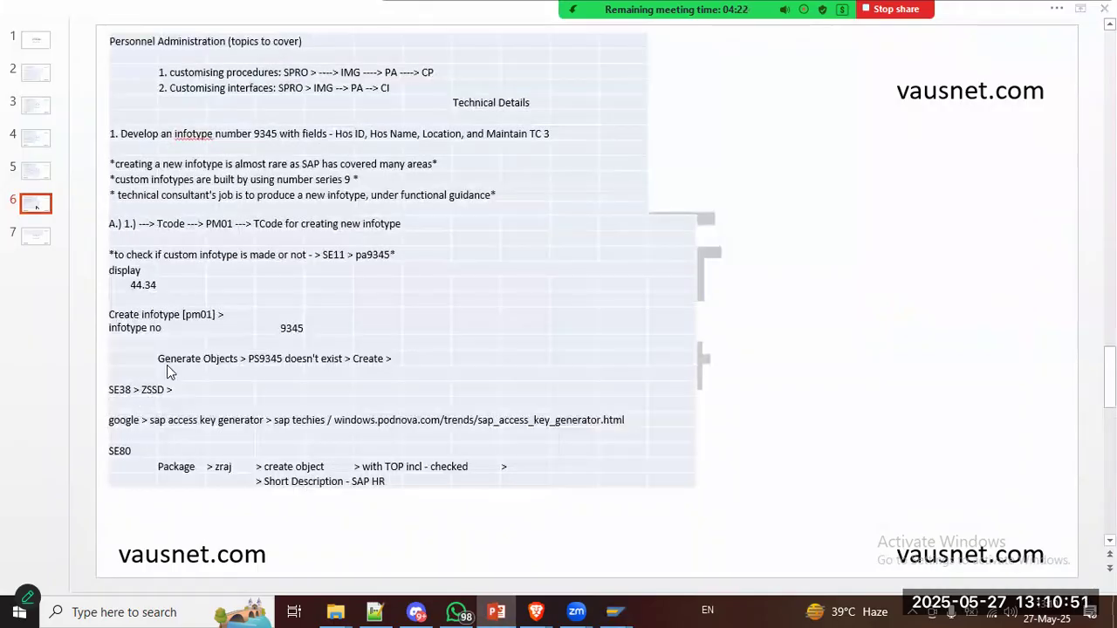
Step: Examine the Short Description and Component fields of structure PS9345 in SAP against the slide's instructions
key("alt+Tab")
left_click(121, 286)
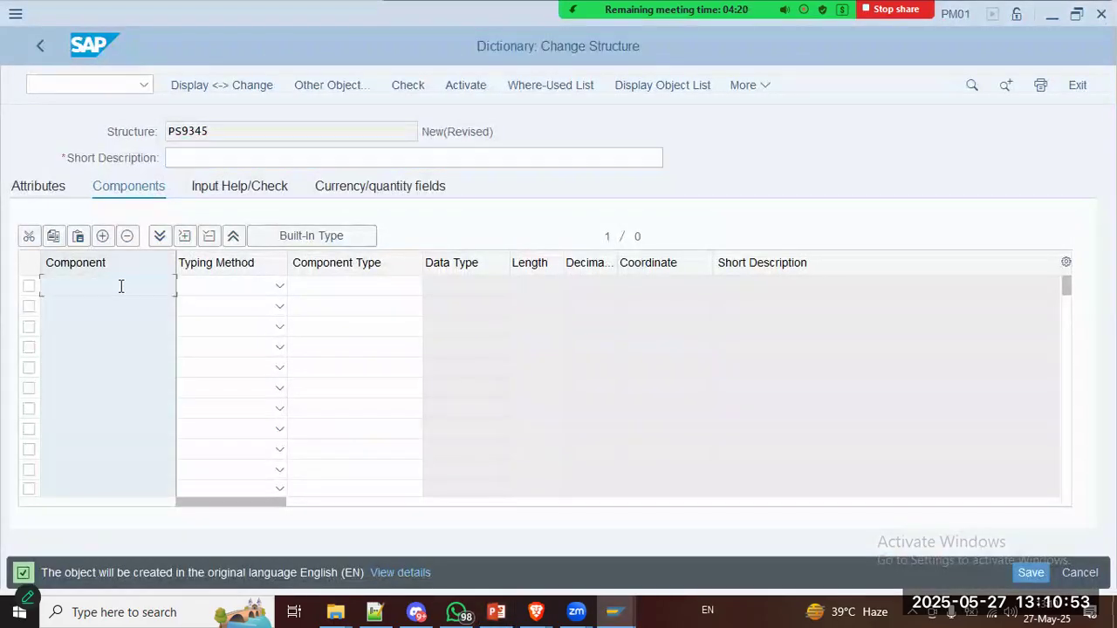
left_click(232, 157)
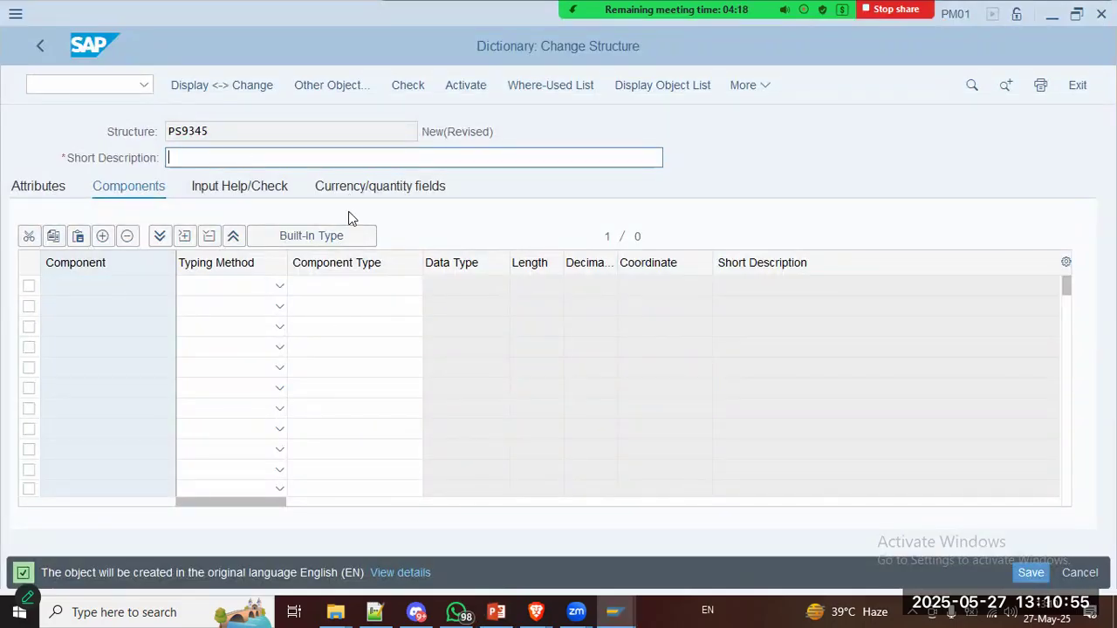
key("alt+Tab")
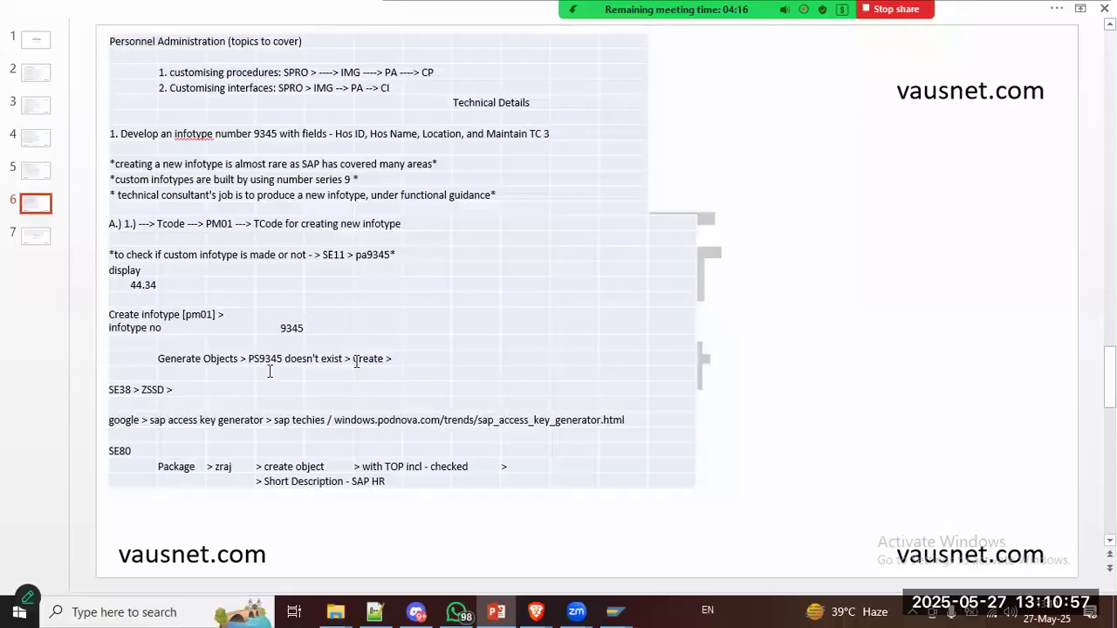
key("alt+Tab")
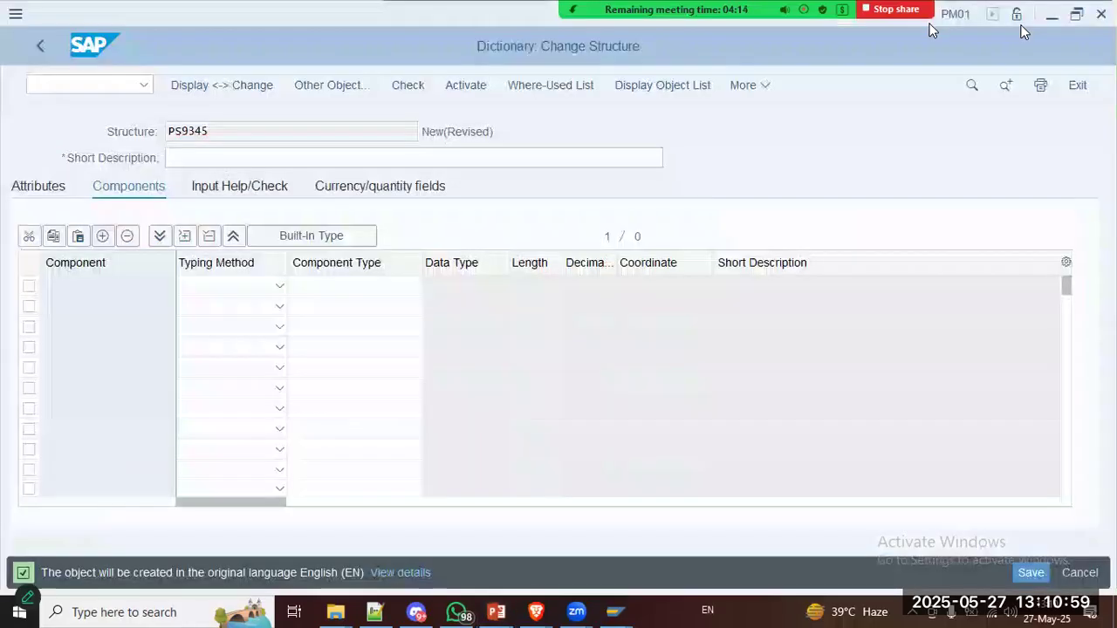
left_click(116, 286)
key("alt+Tab")
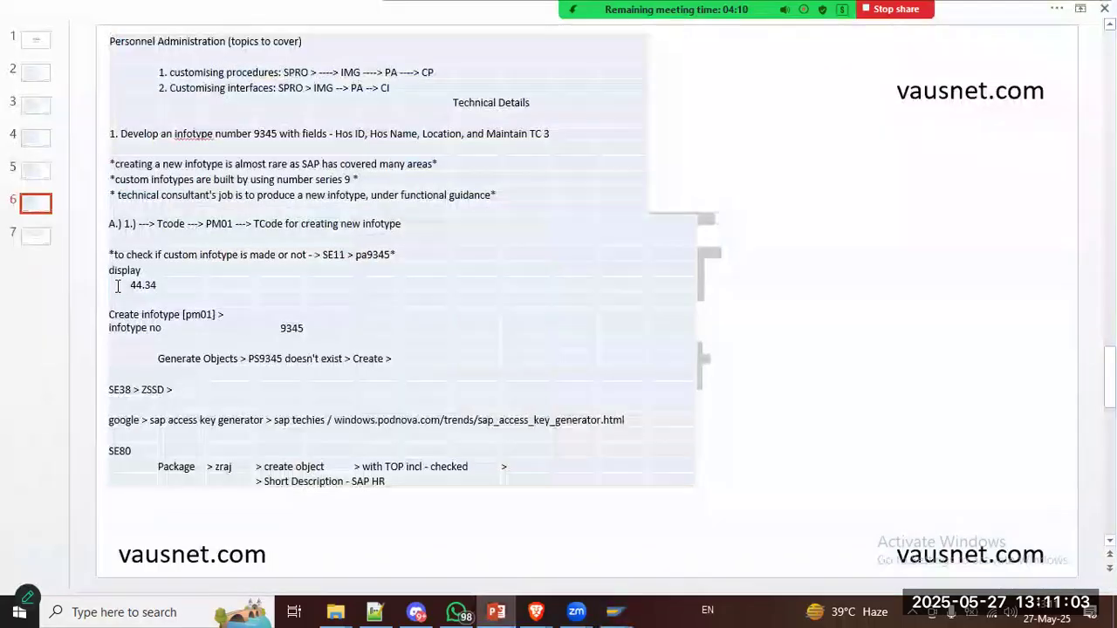